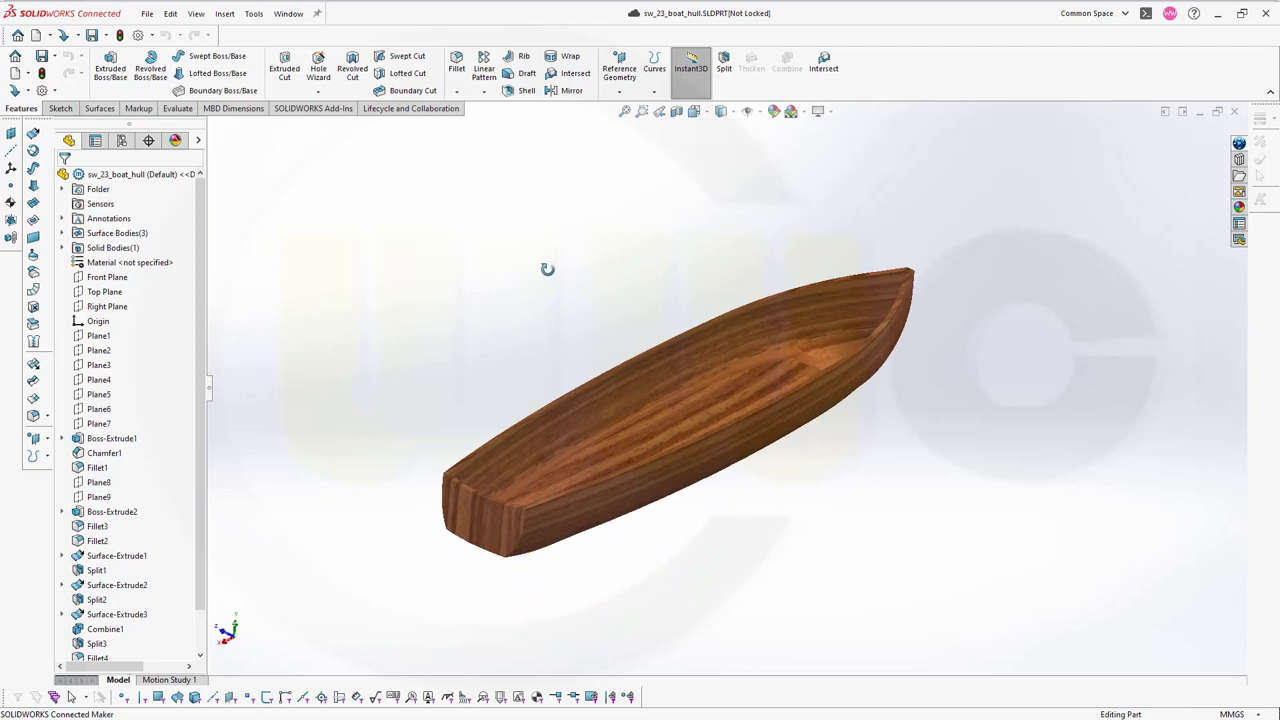
Step: Switch to the boat hull PDF drawing in Acrobat Reader and examine the hull's length, width and height dimensions
key(alt+Tab)
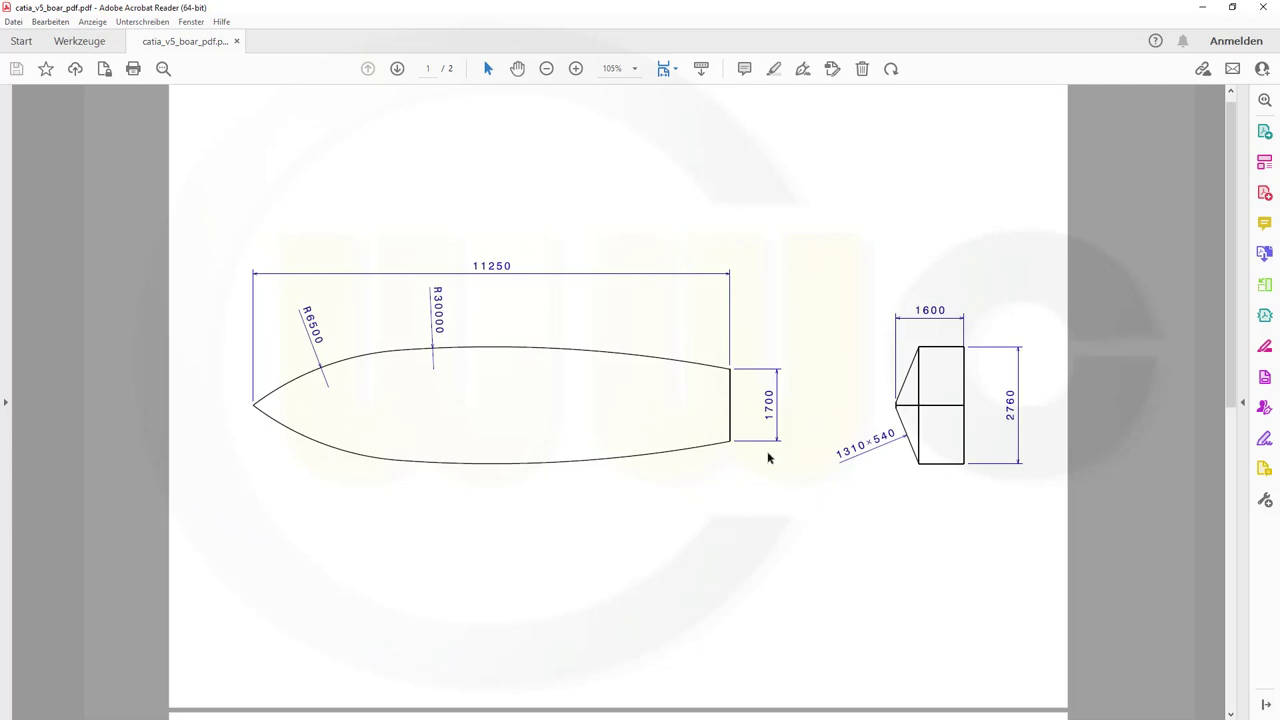
scroll(686, 284, down, 5)
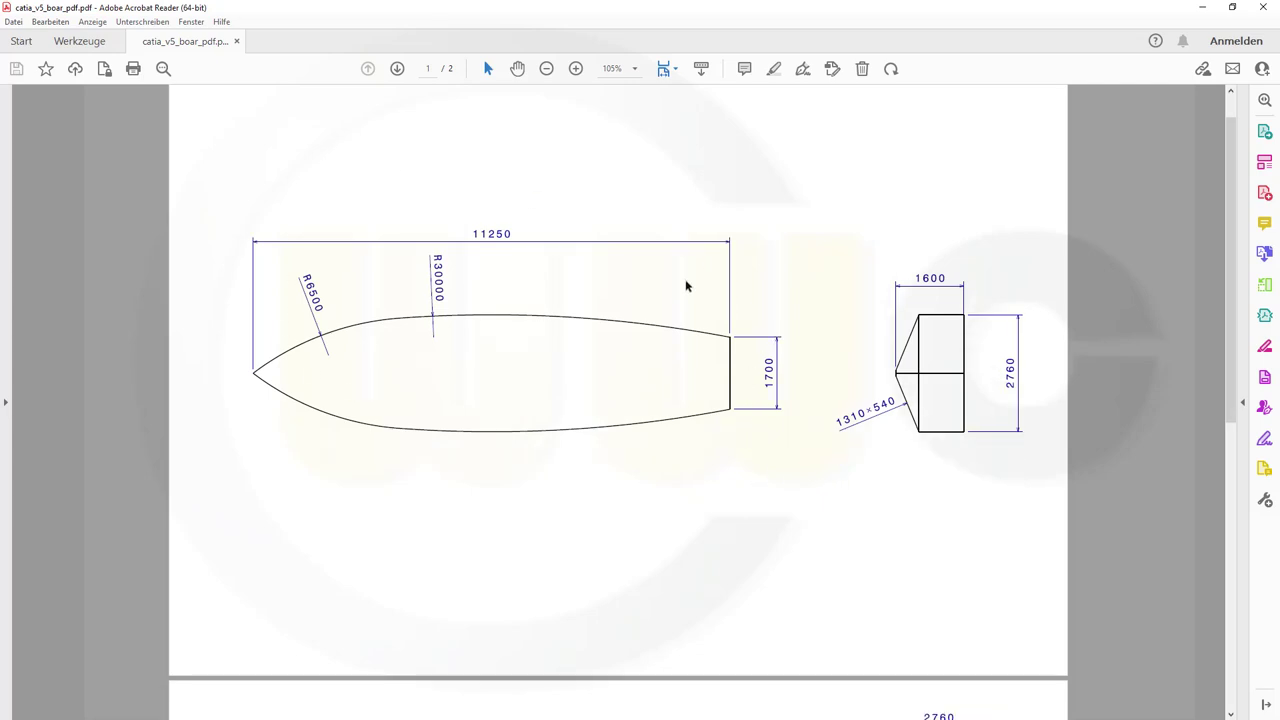
scroll(724, 272, down, 3)
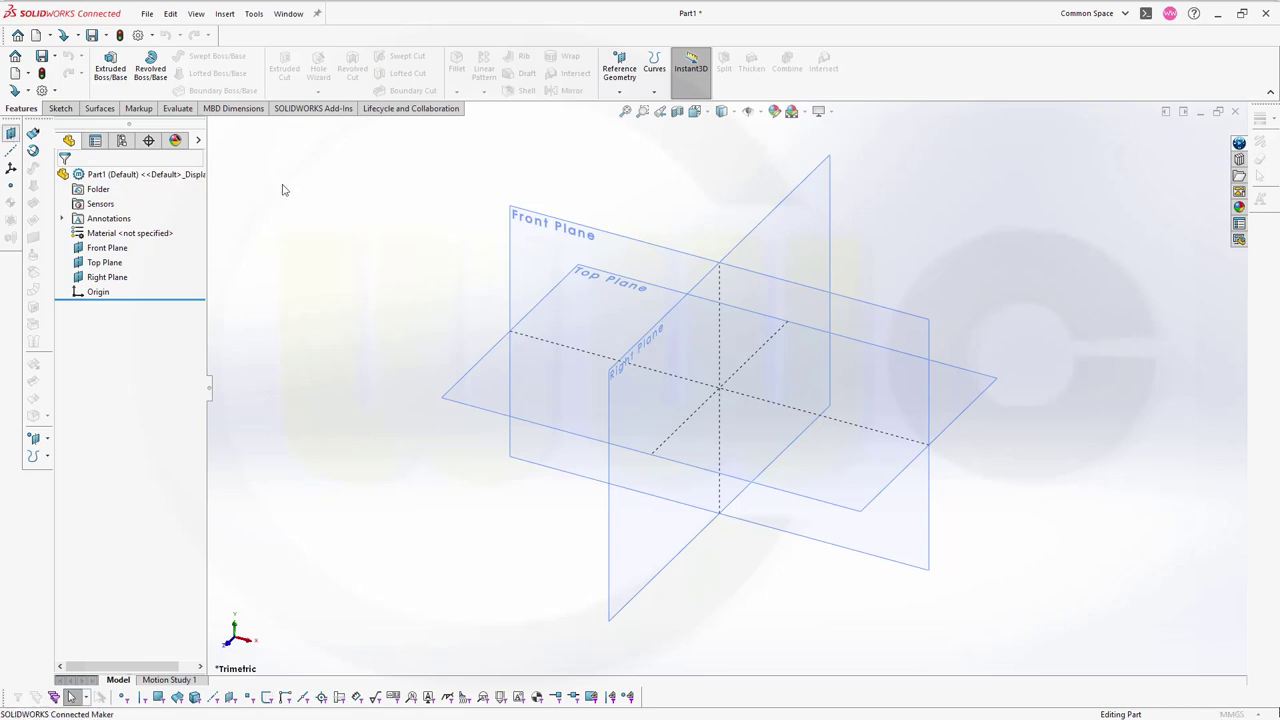
Step: Create a reference plane offset 2760/2 mm in front of the Front Plane
click(613, 241)
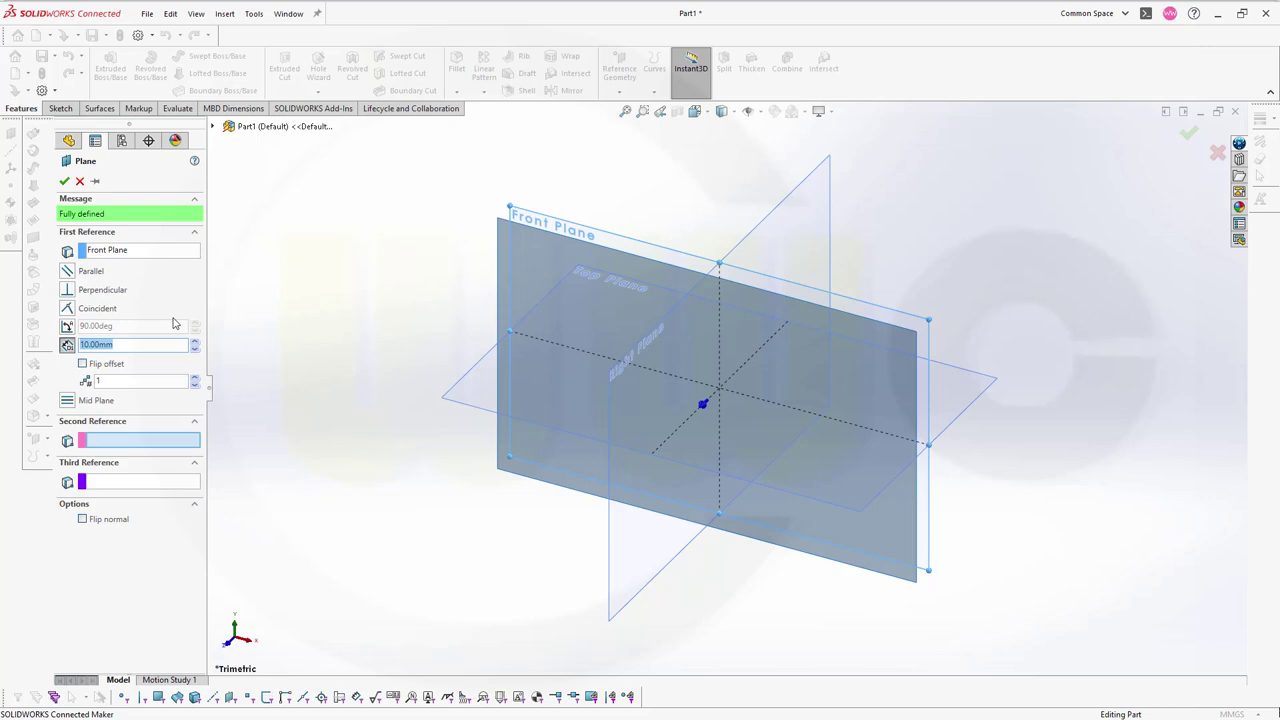
text(2760/2)
key(Return)
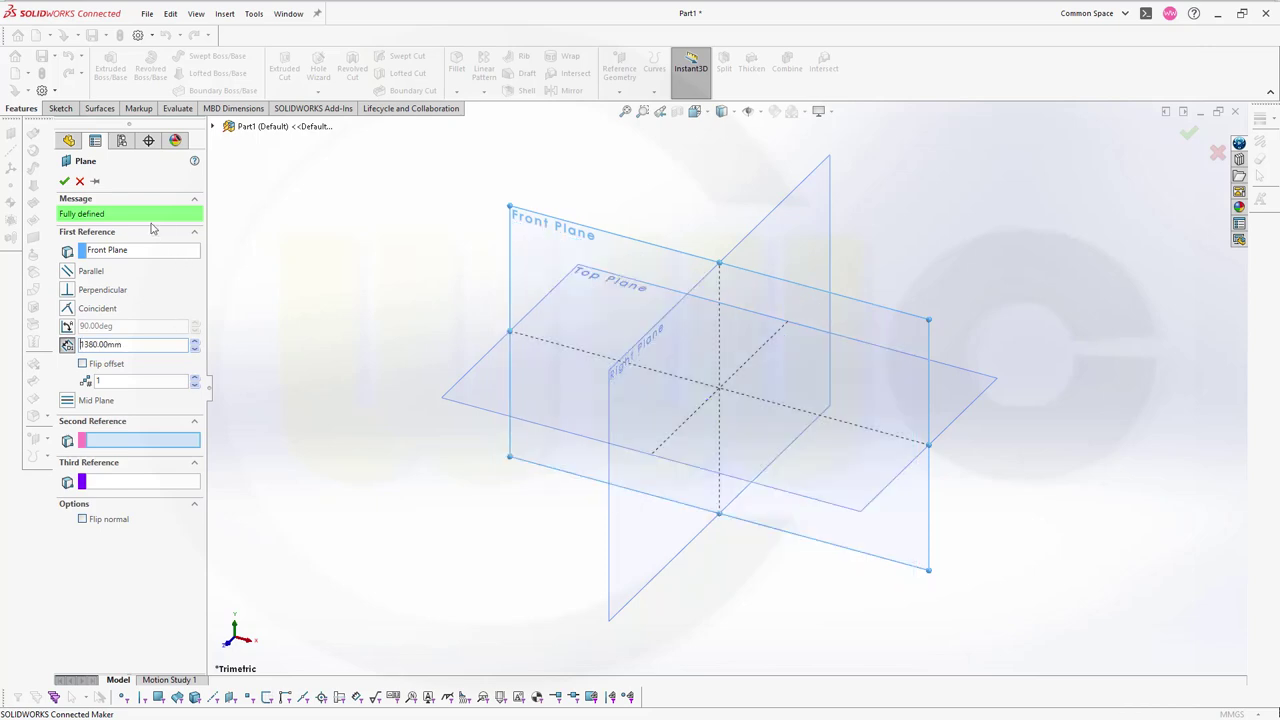
click(64, 181)
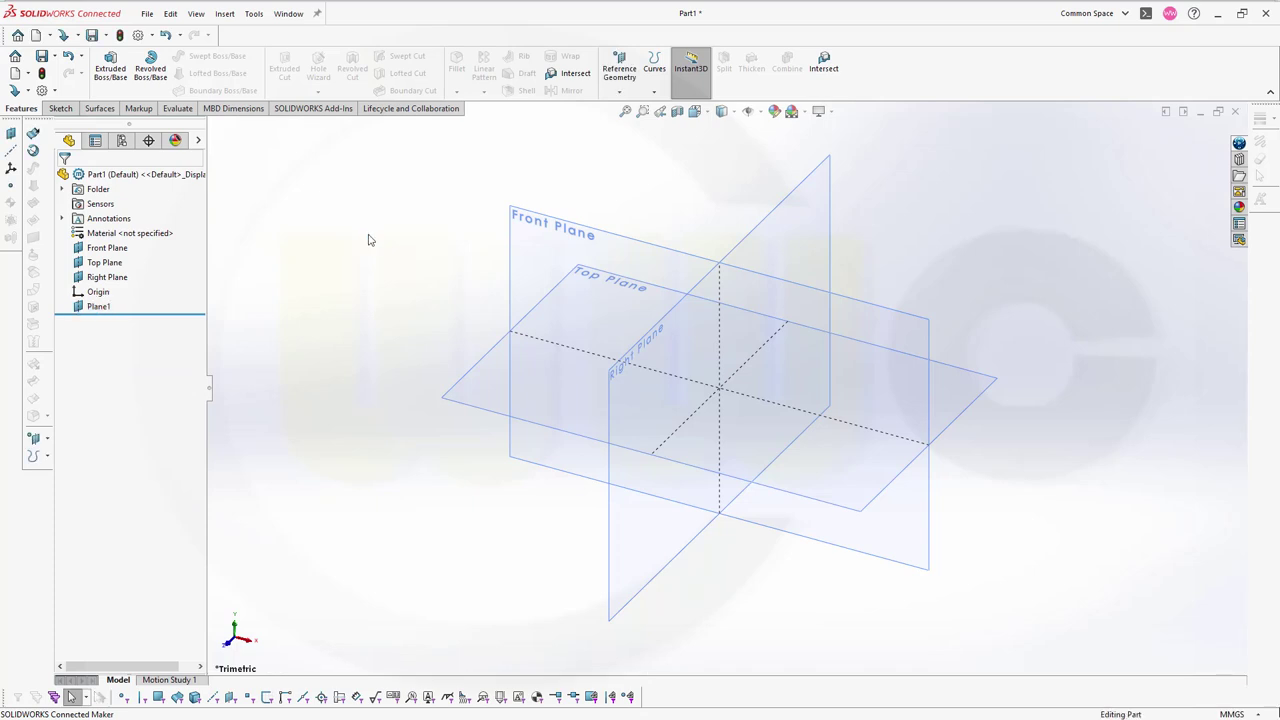
Step: Create a second plane offset 1380 mm from the Front Plane with the offset direction flipped
click(11, 136)
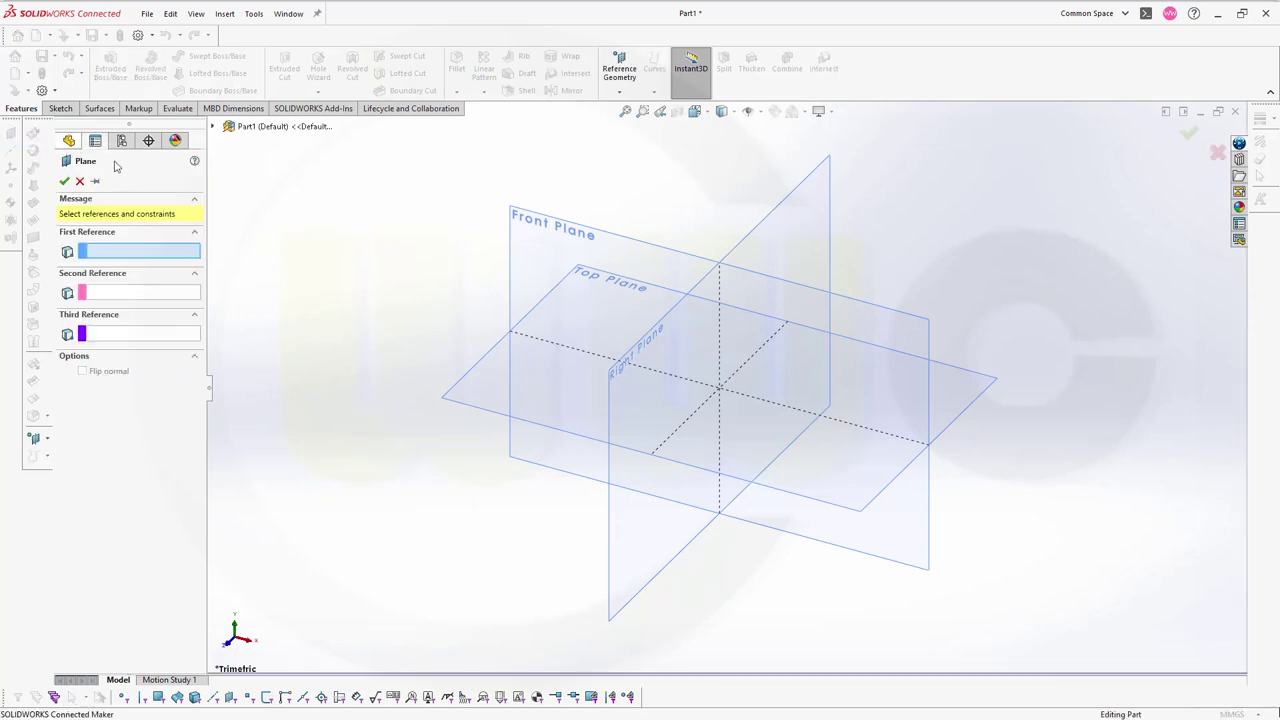
click(548, 232)
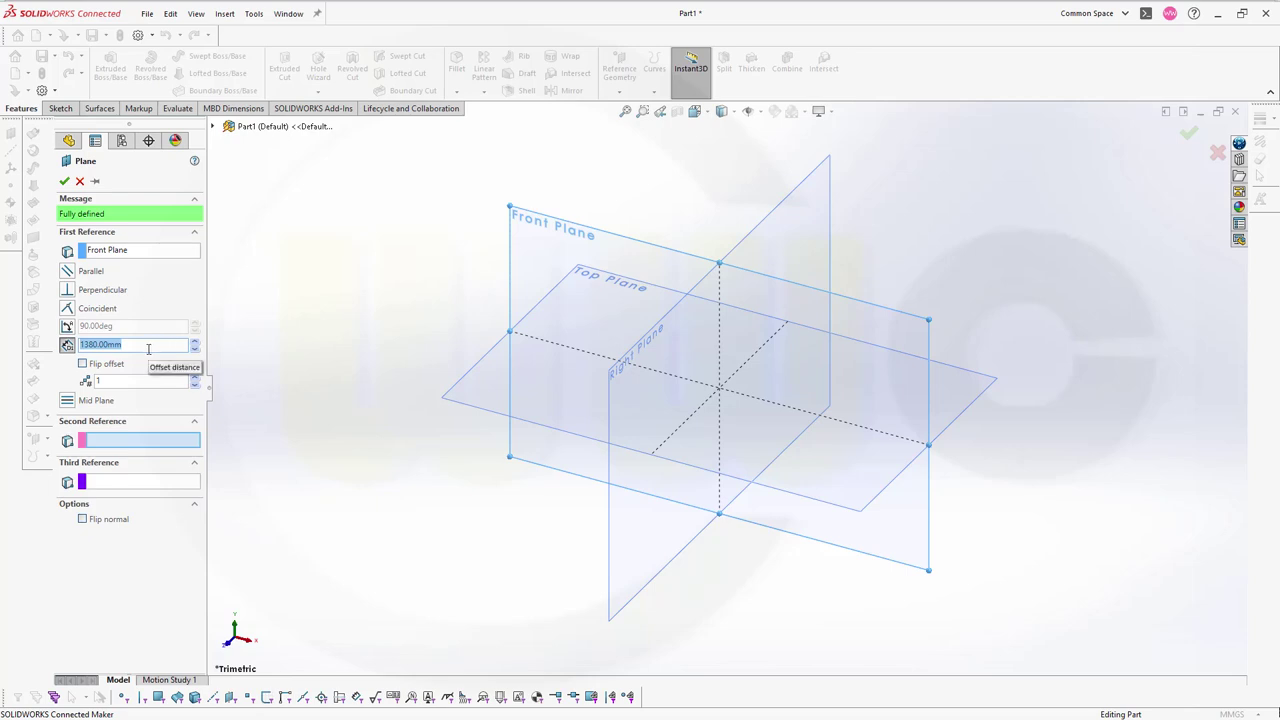
click(83, 365)
click(83, 365)
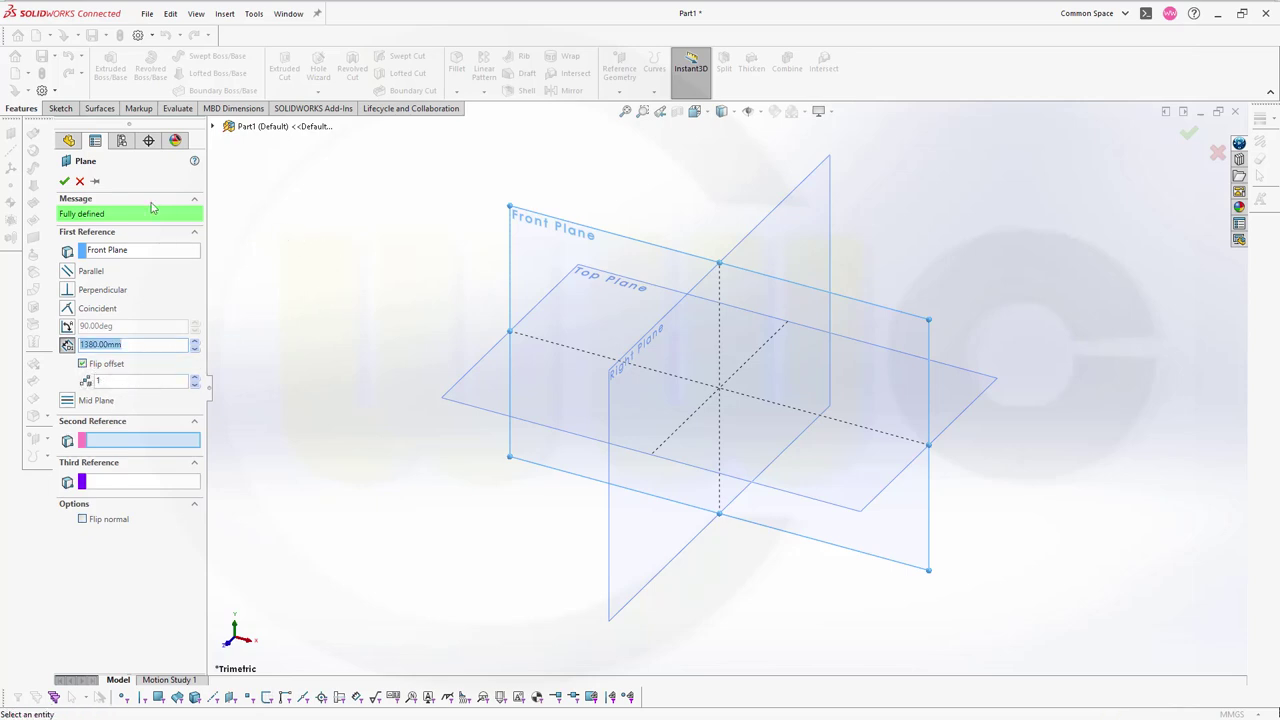
click(64, 181)
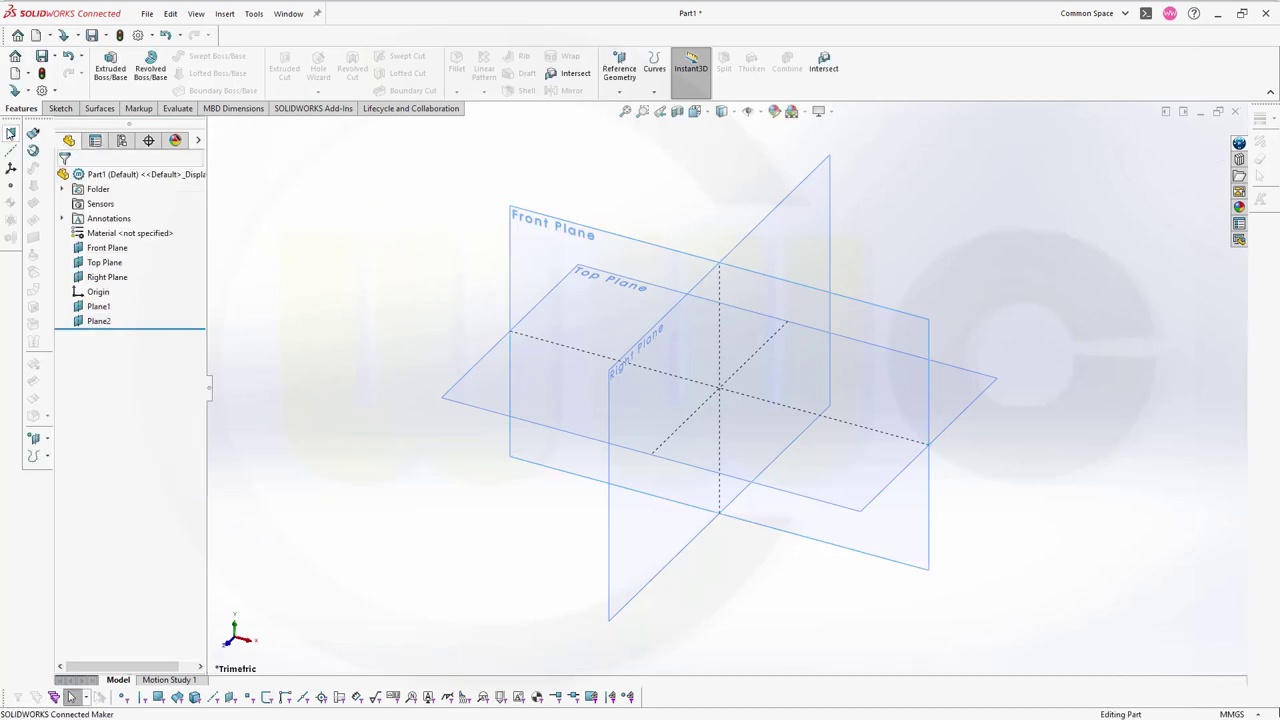
Step: Create a reference plane offset 5000 mm from the Right Plane
click(10, 133)
click(754, 244)
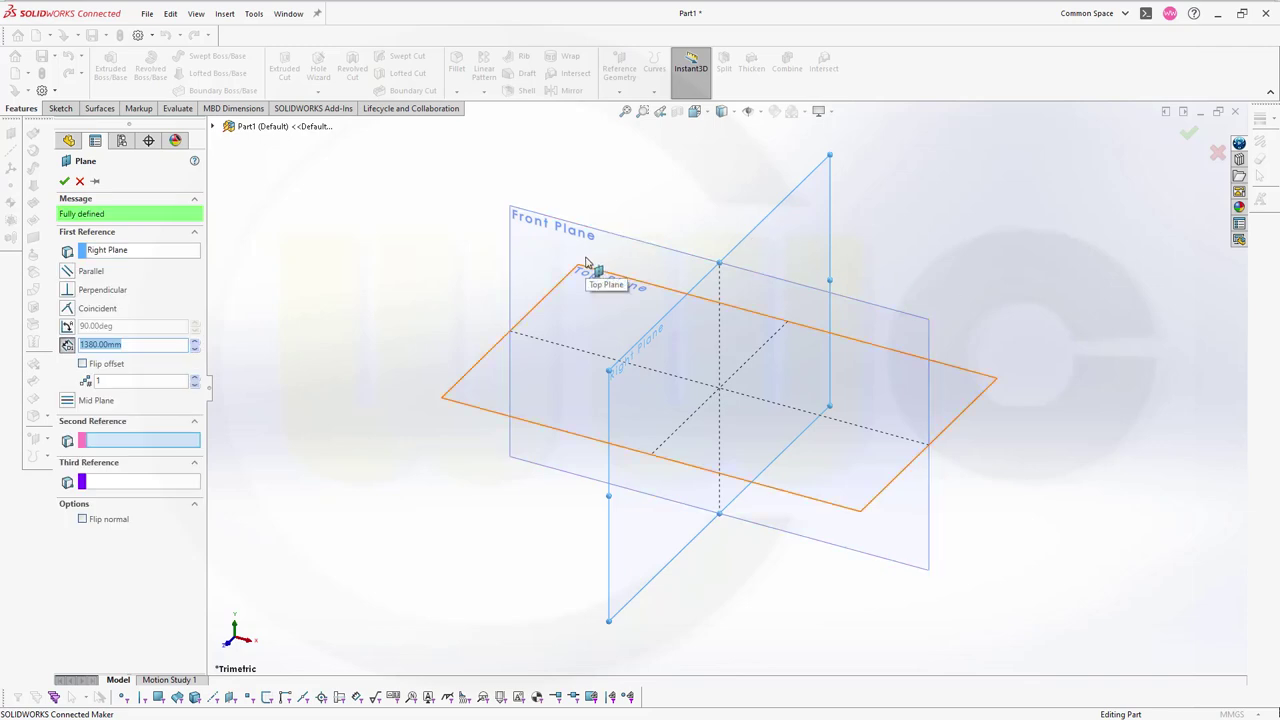
text(5000)
key(Return)
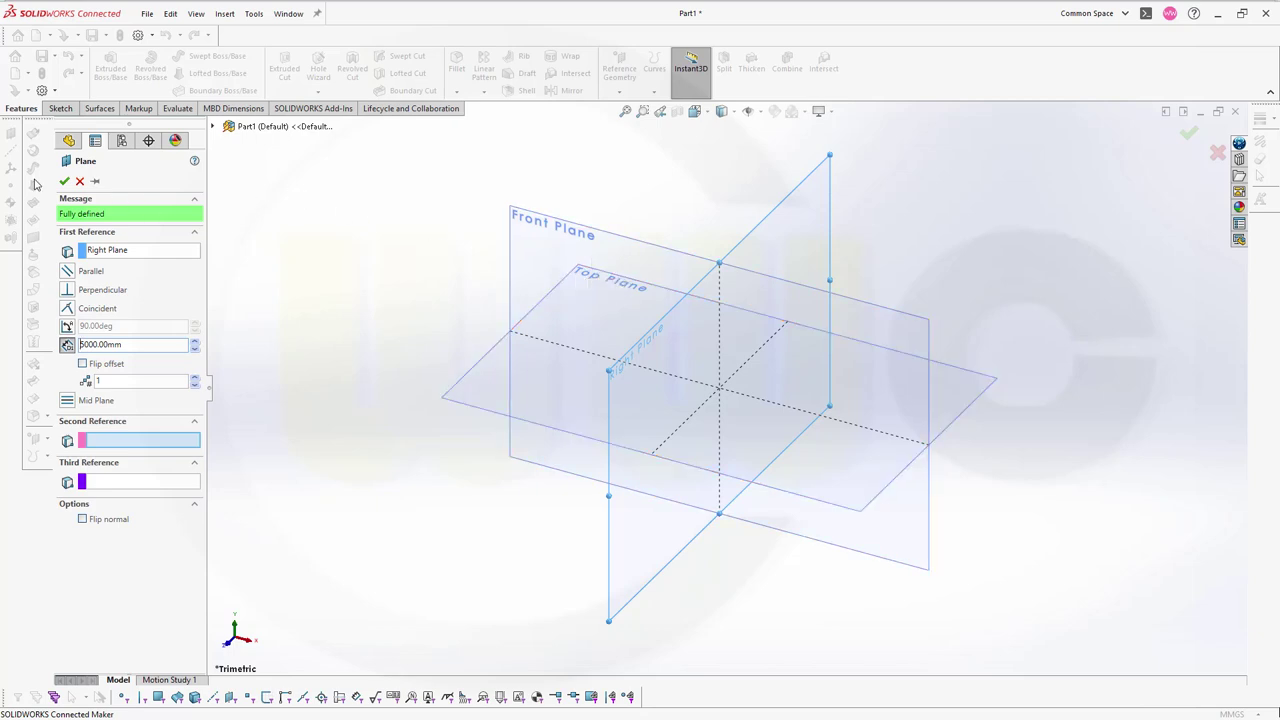
click(76, 183)
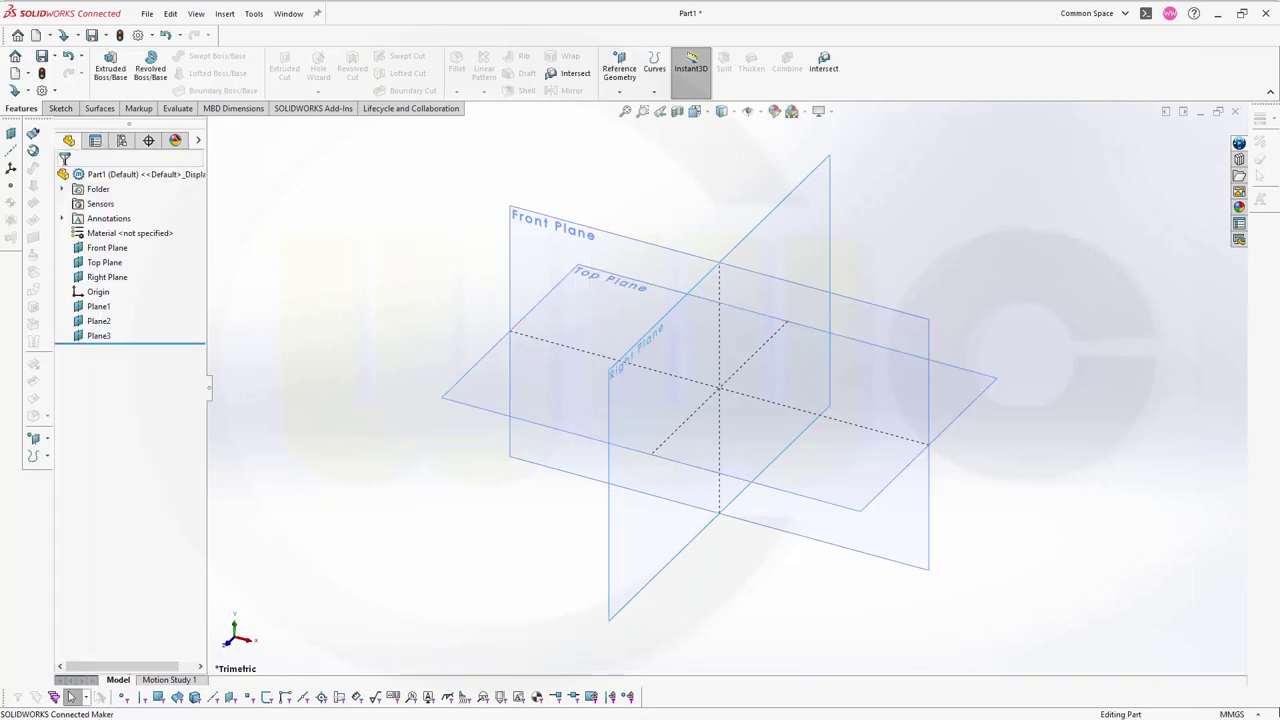
Step: Create a plane offset 11250-5000 mm from the Right Plane, on the side opposite the 5000 mm plane
click(14, 134)
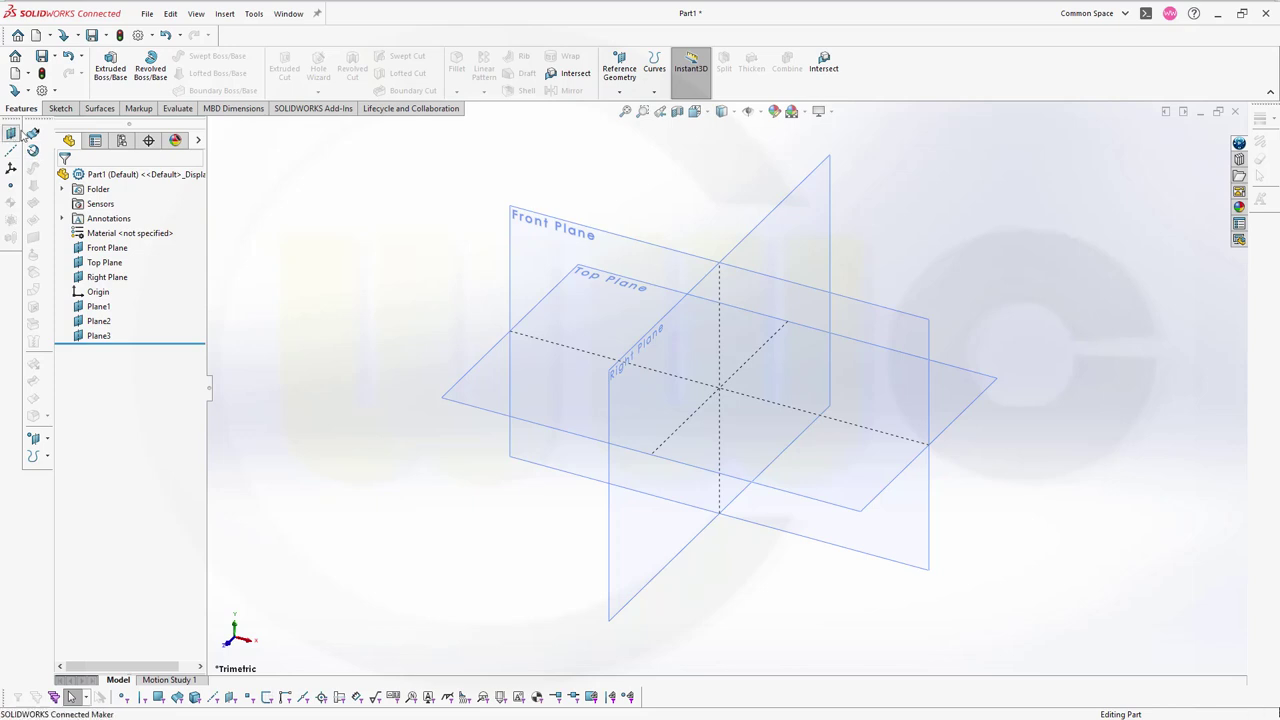
click(752, 236)
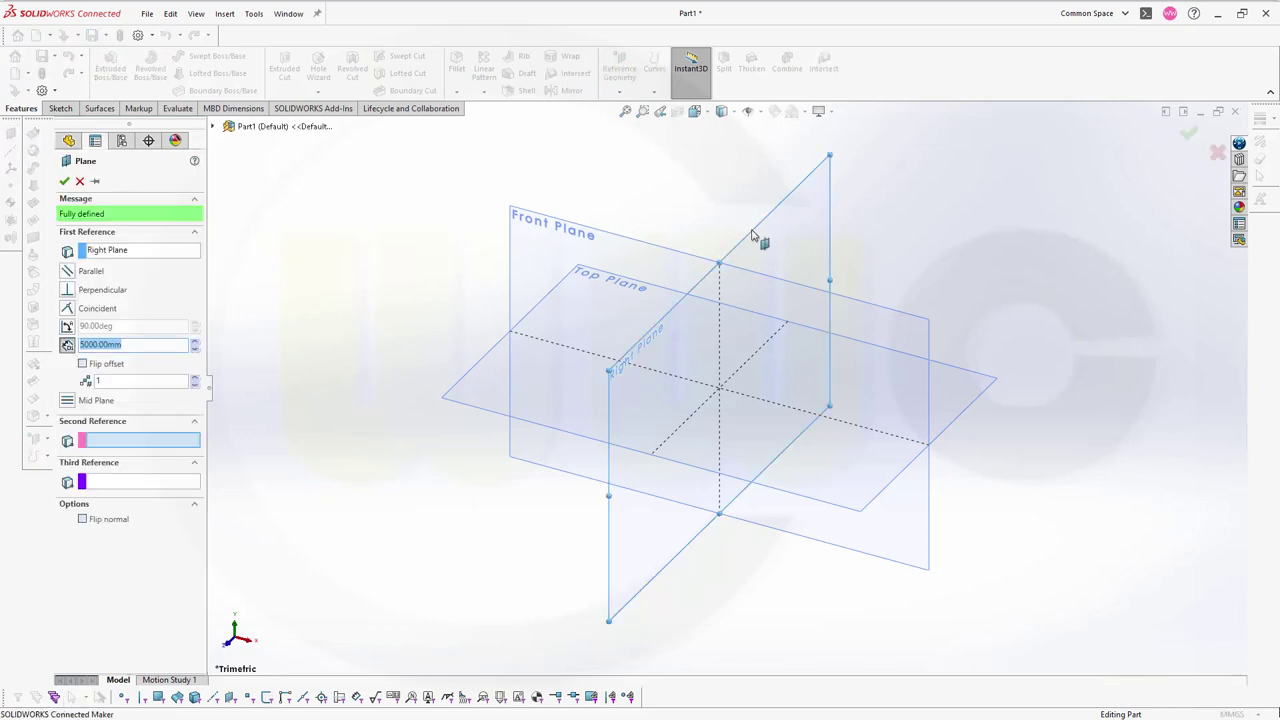
click(148, 345)
key(Home)
text(11250-)
key(Return)
key(Return)
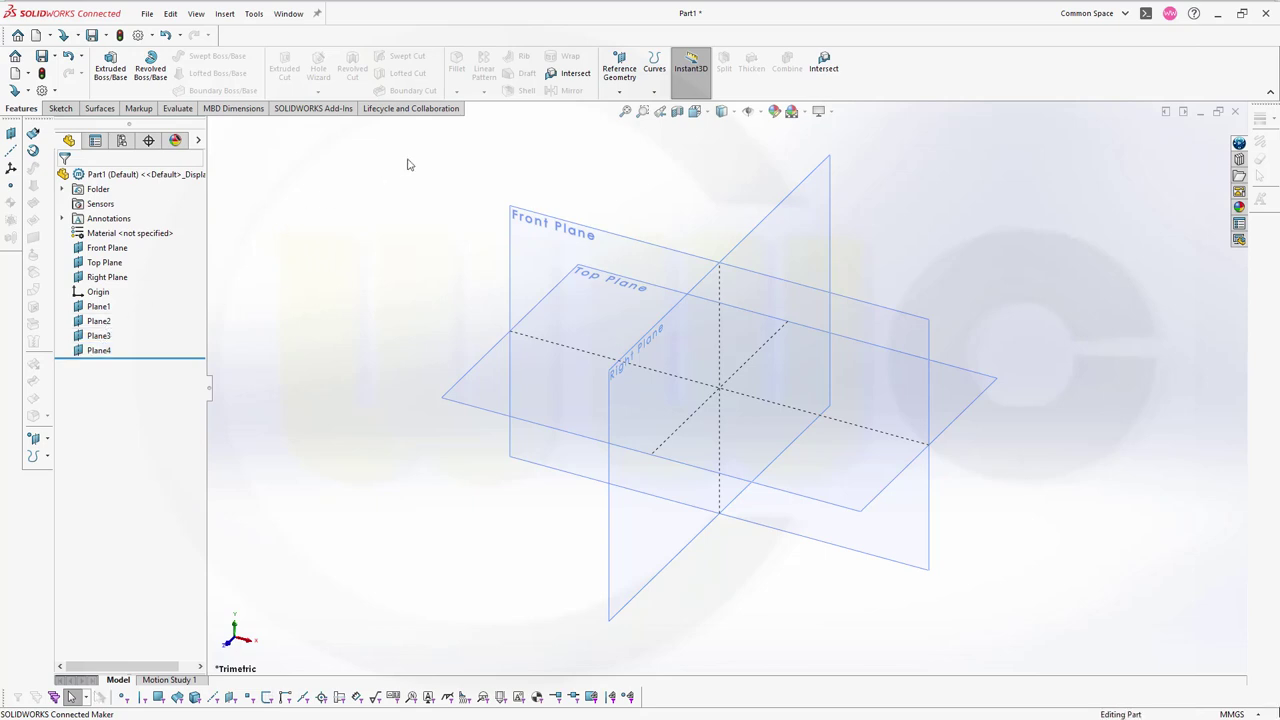
Step: Create a reference plane offset 250 mm above the Top Plane
click(11, 135)
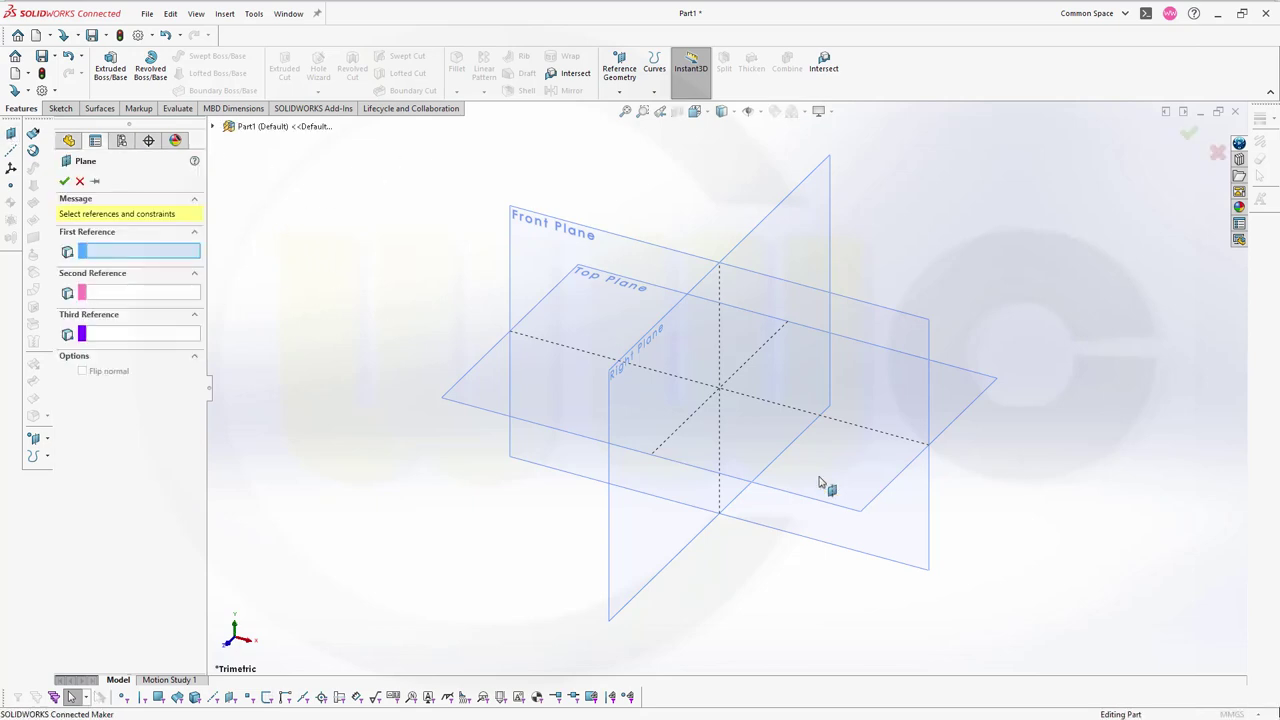
click(963, 428)
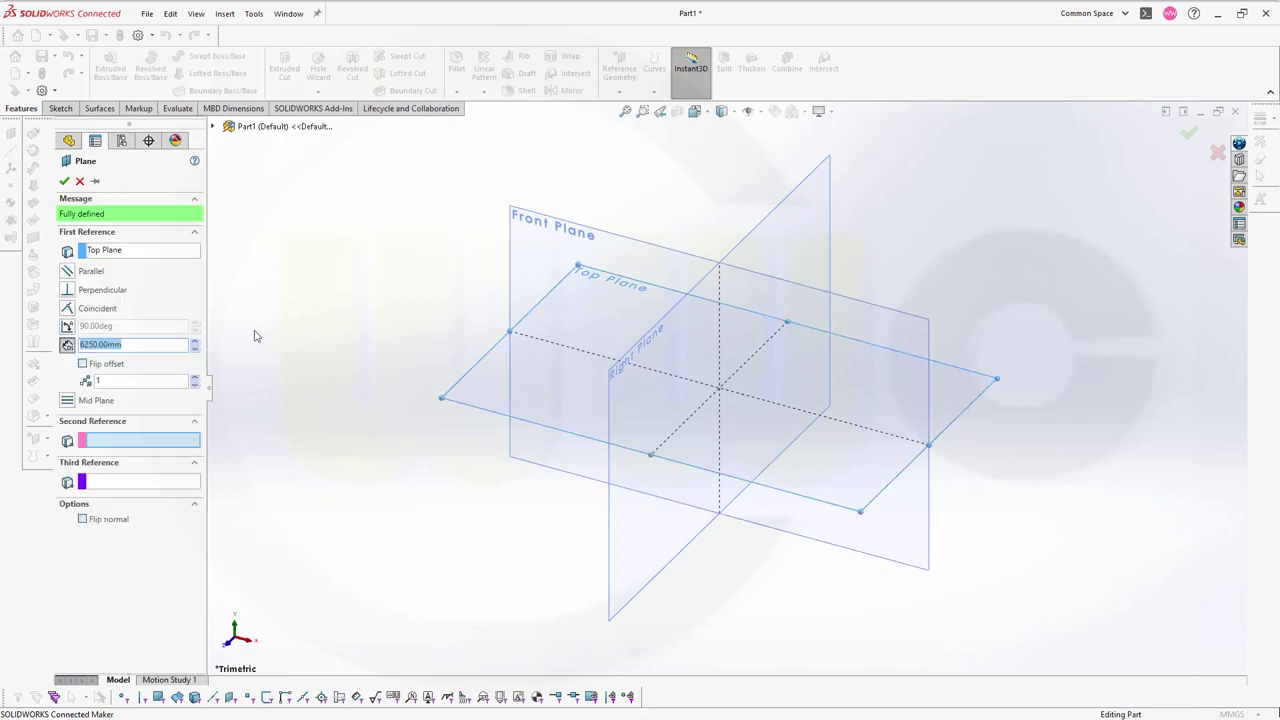
text(250)
key(Return)
click(64, 181)
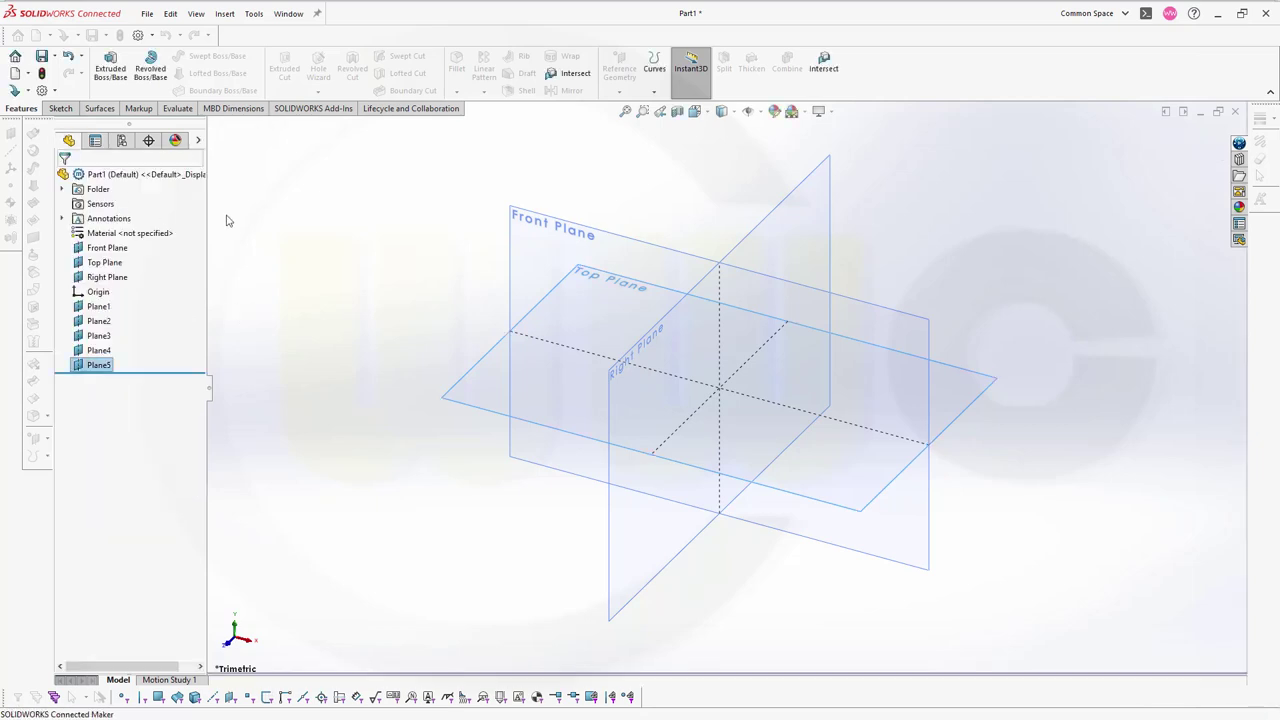
key(f)
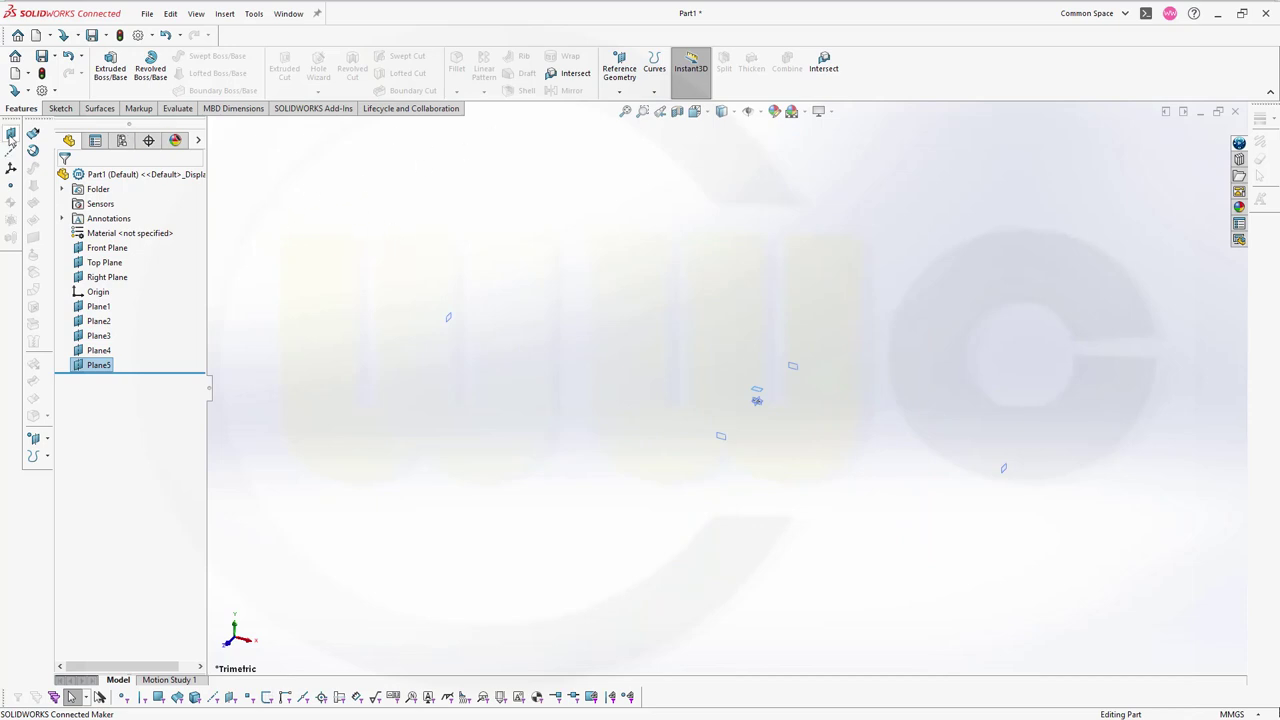
click(11, 133)
scroll(760, 443, down, 5)
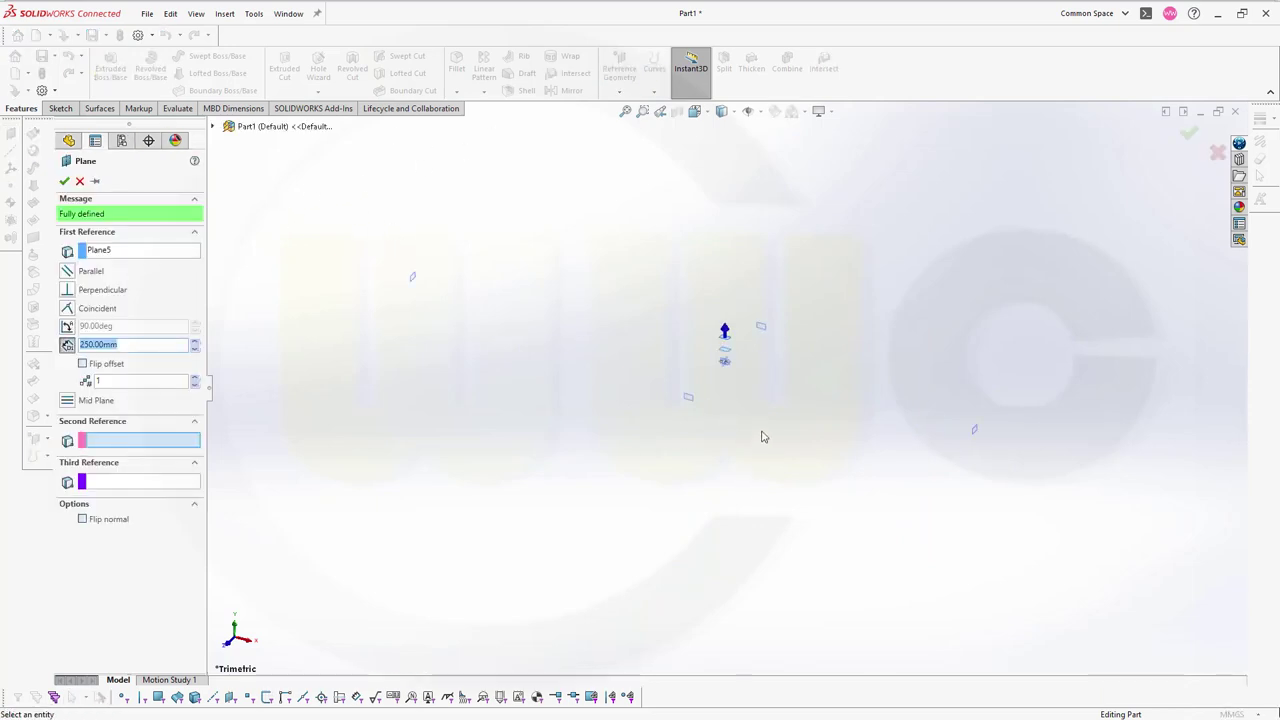
scroll(760, 372, down, 5)
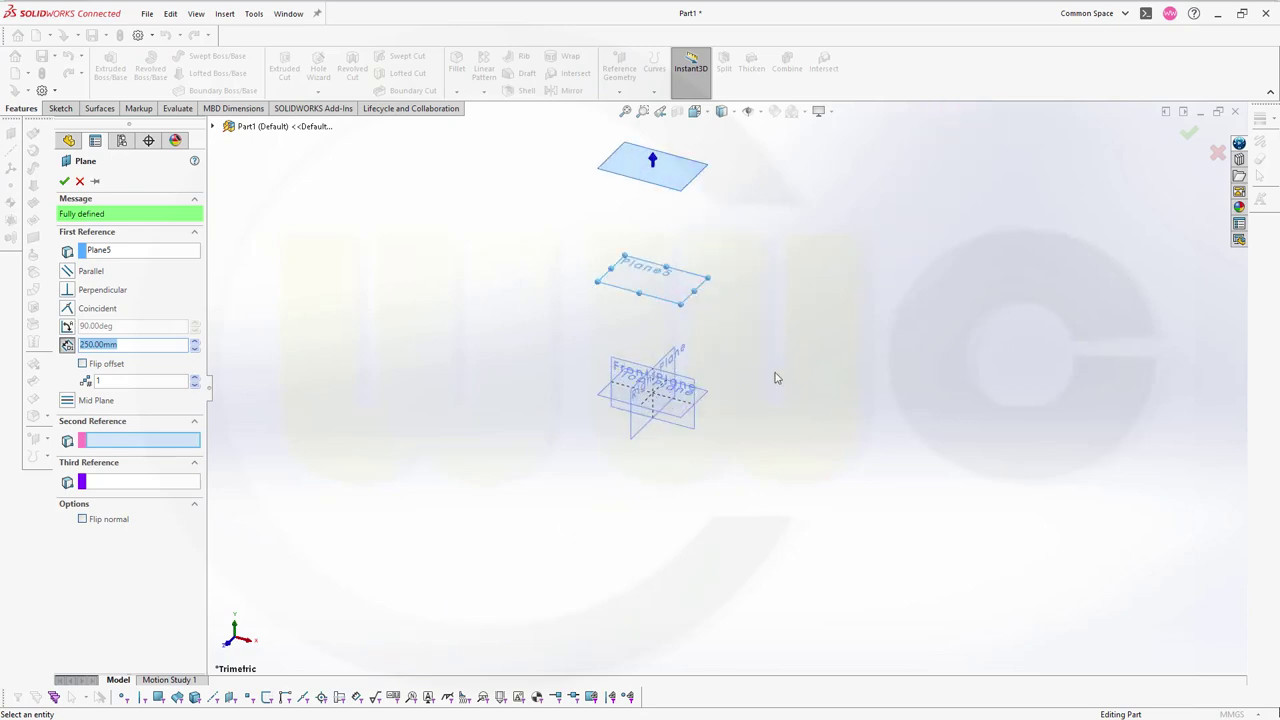
click(714, 405)
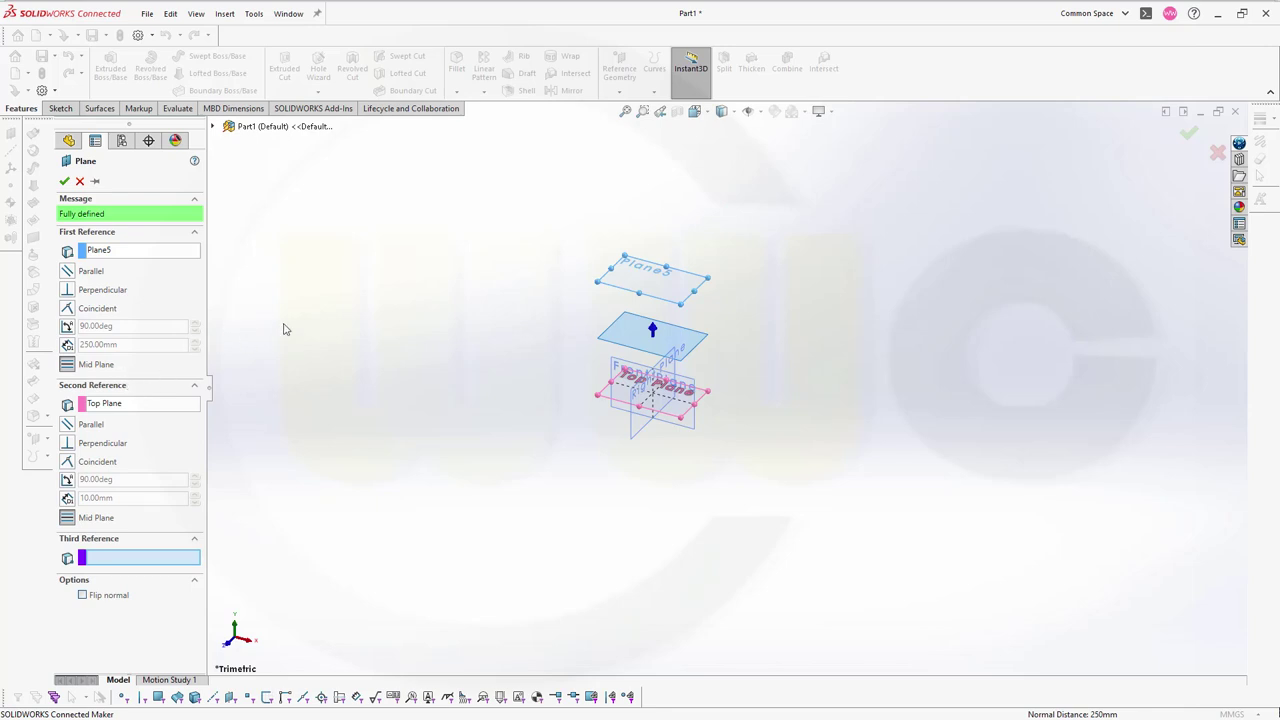
key(Return)
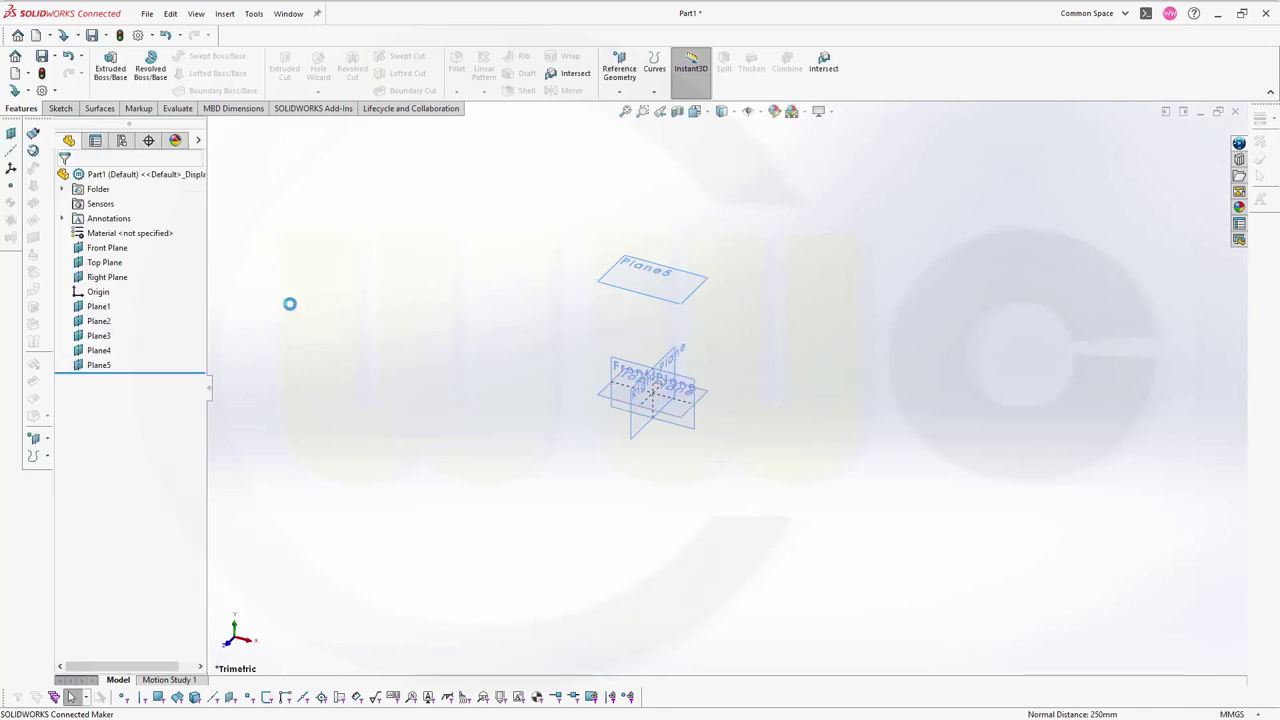
Step: Create a plane offset 1600-250 mm from the Top Plane with the offset flipped so that it lies below
click(10, 137)
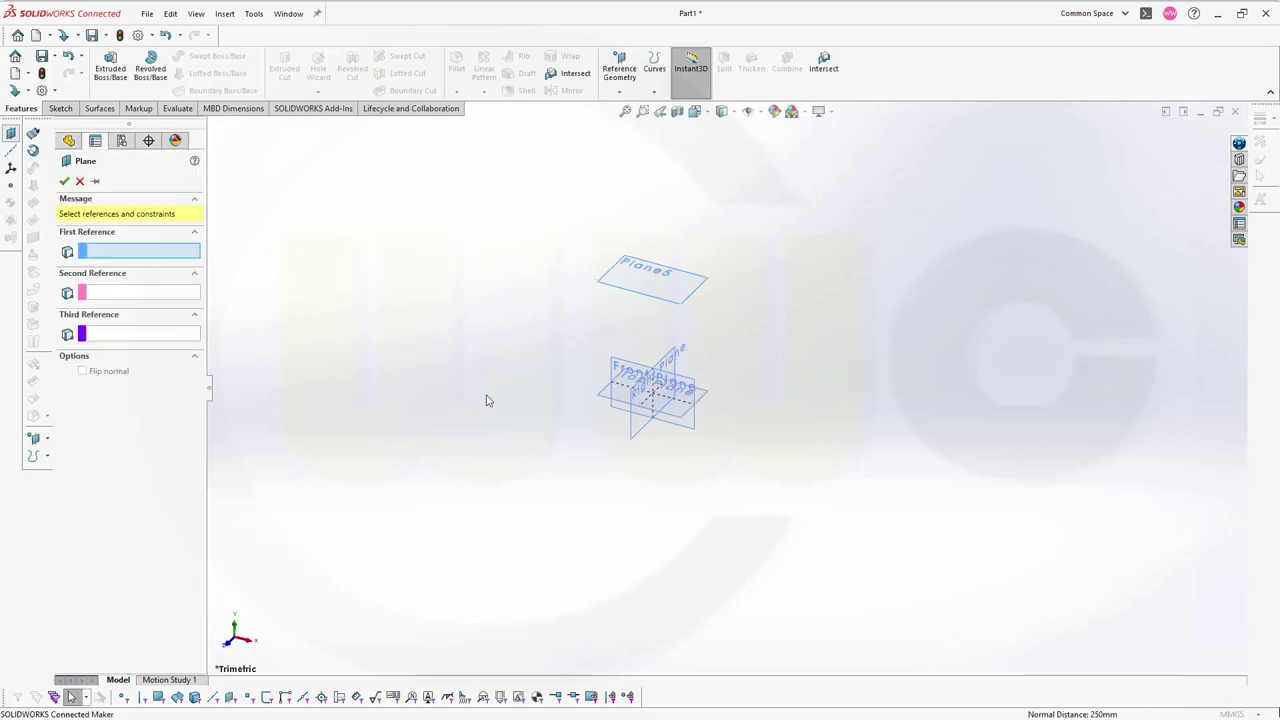
click(710, 401)
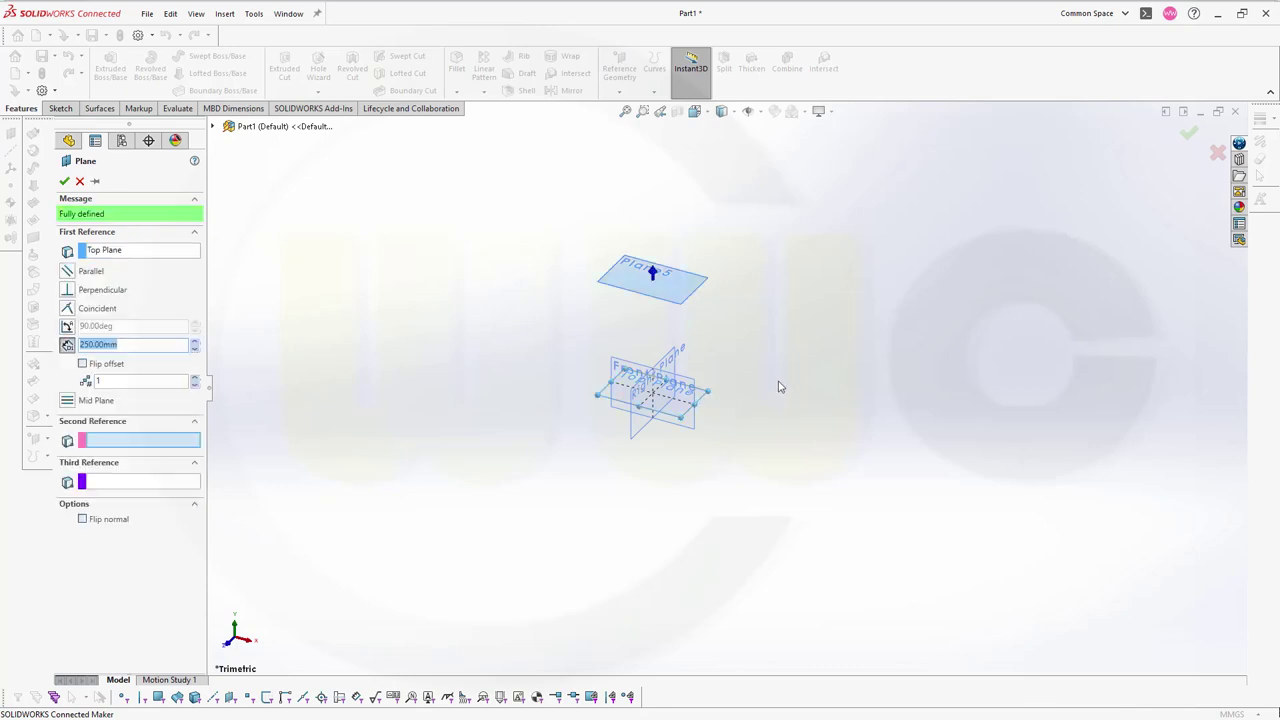
click(139, 343)
key(Home)
text(1600-)
click(82, 363)
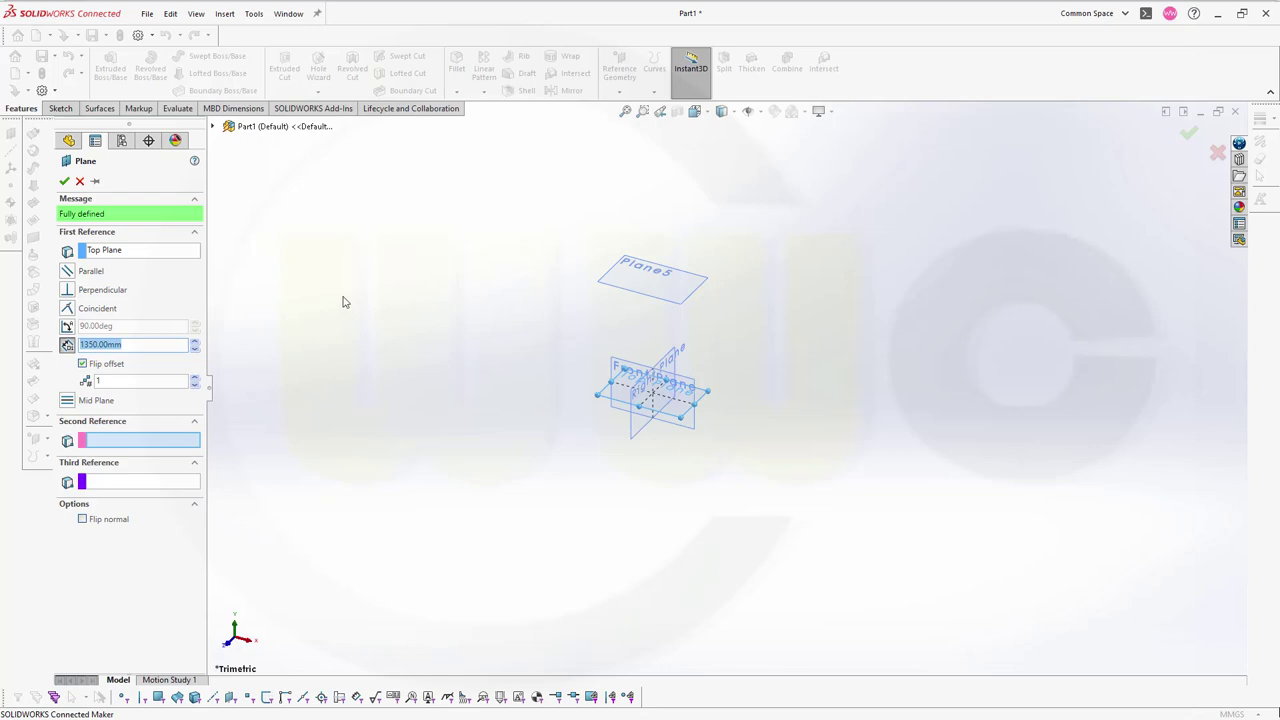
click(64, 181)
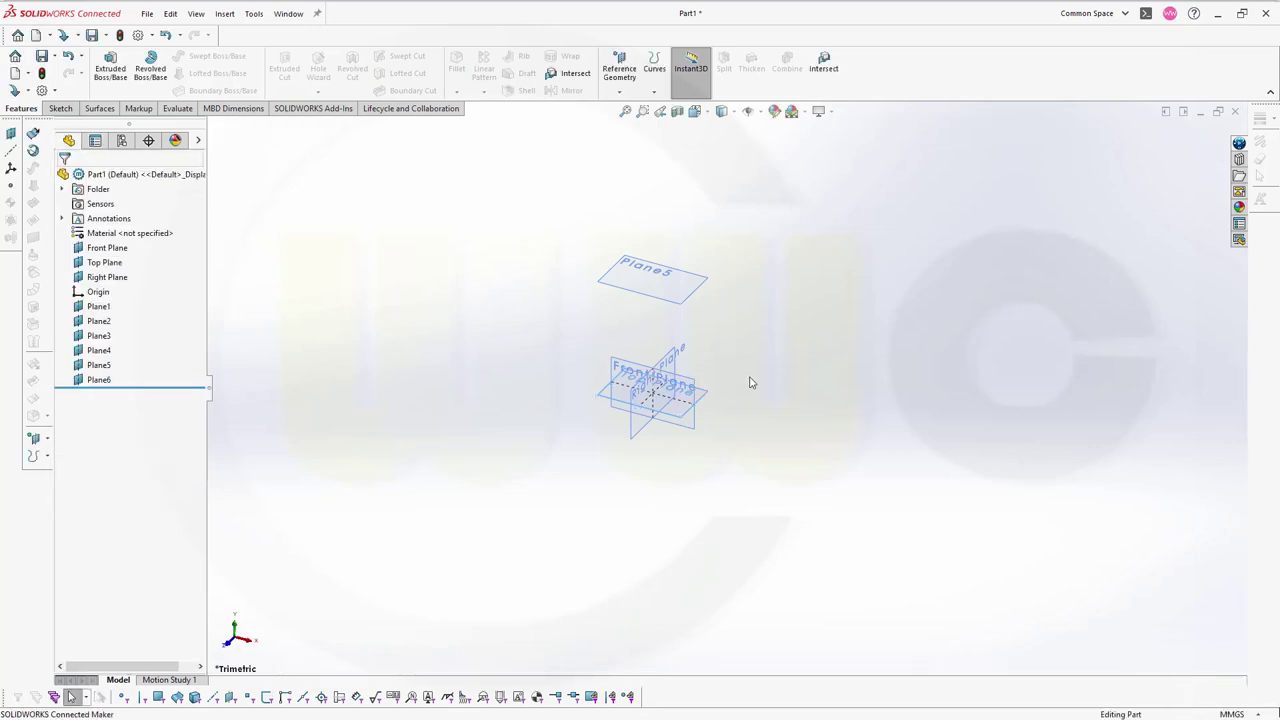
Step: Create another plane offset 1760-250 mm below the Top Plane, keeping the offset flipped
click(708, 400)
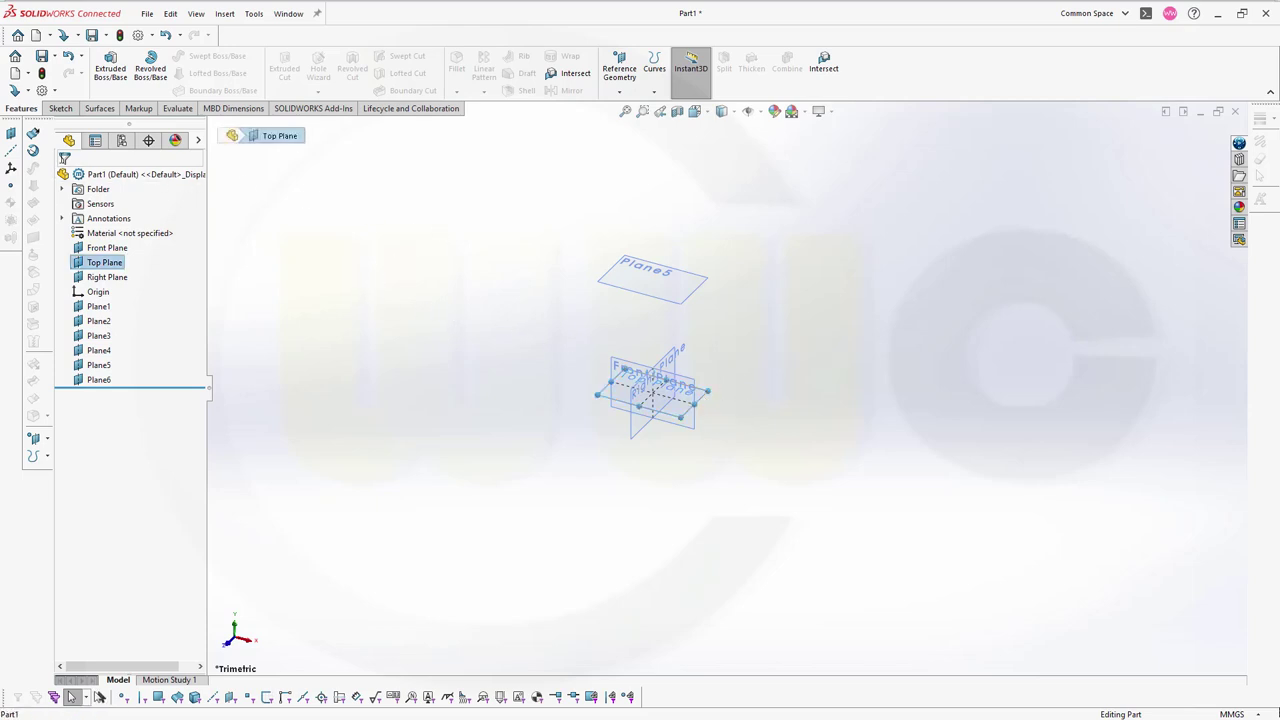
click(27, 146)
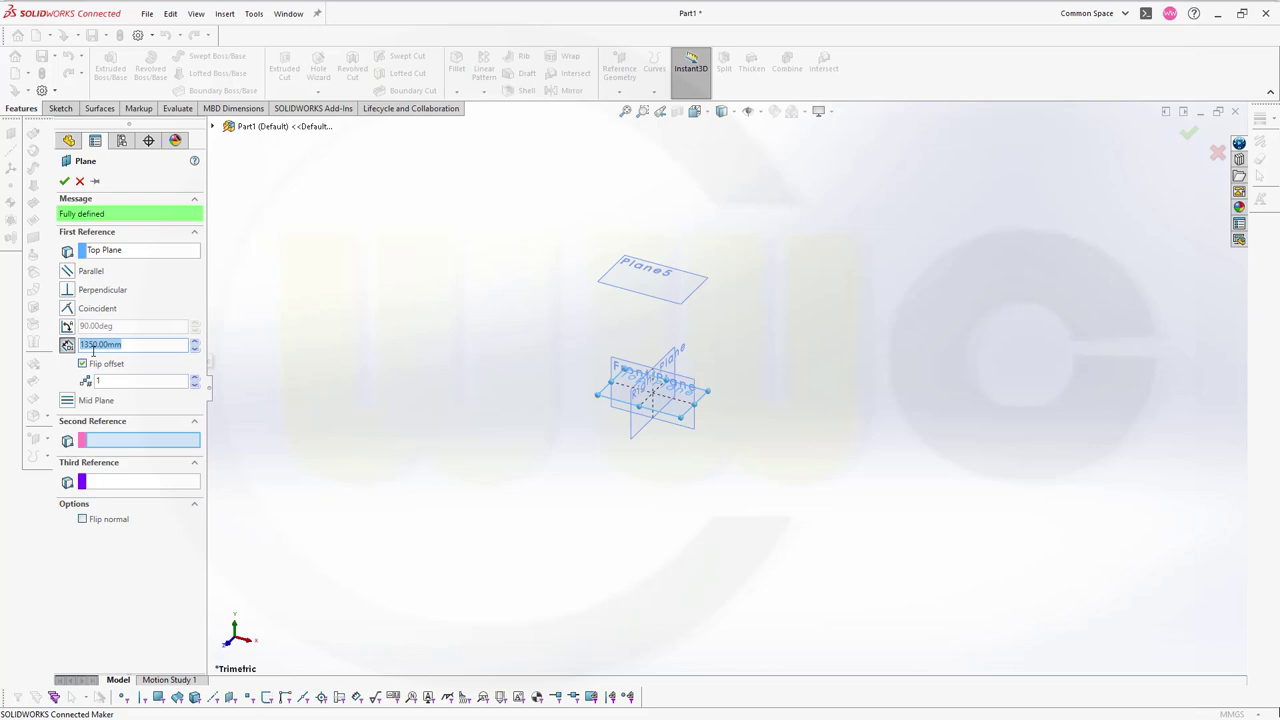
text(1760-250)
key(Return)
click(64, 181)
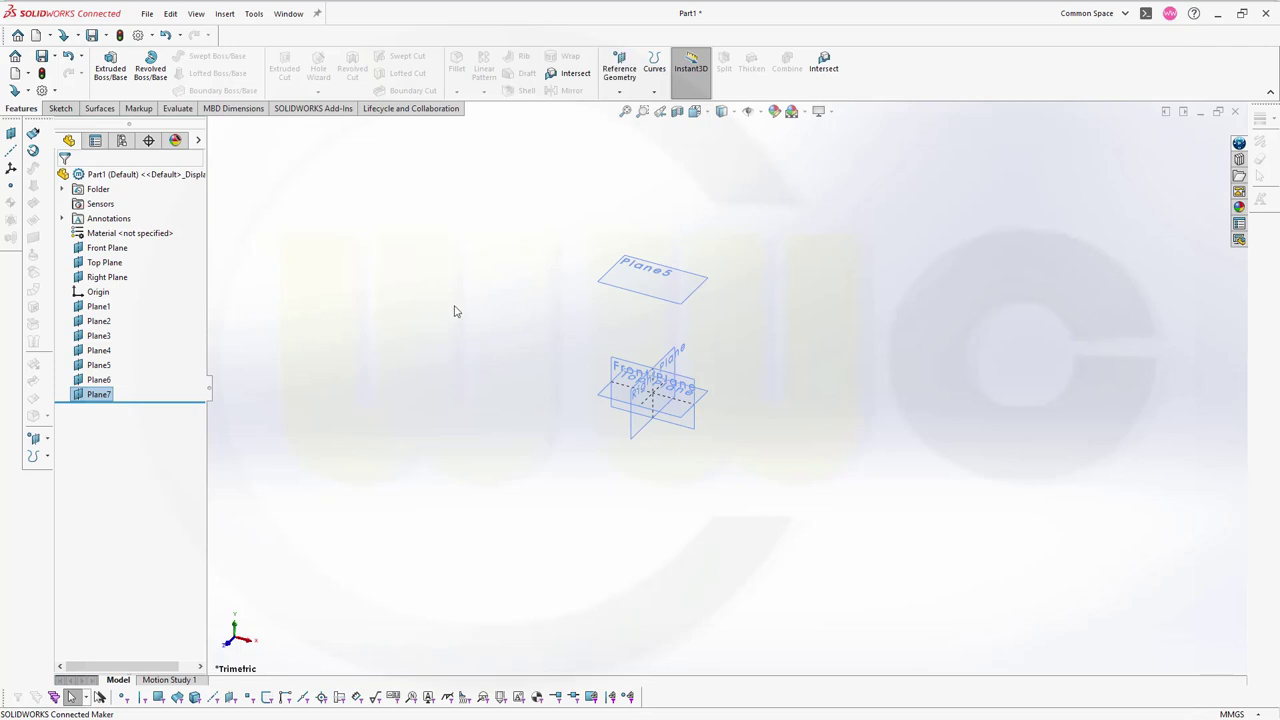
Step: Start a sketch on the Top Plane and draw a construction corner rectangle about 10489 by 3839 mm around the origin
key(f)
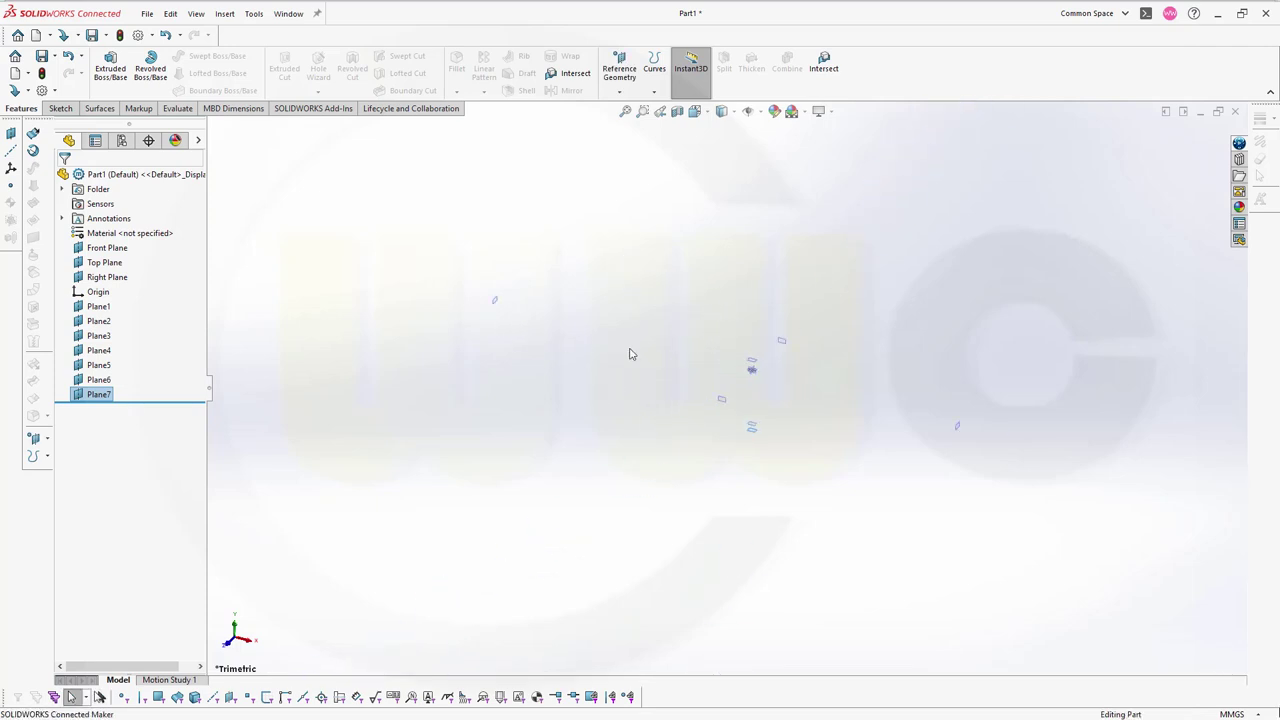
middle_drag(630, 353, 649, 354)
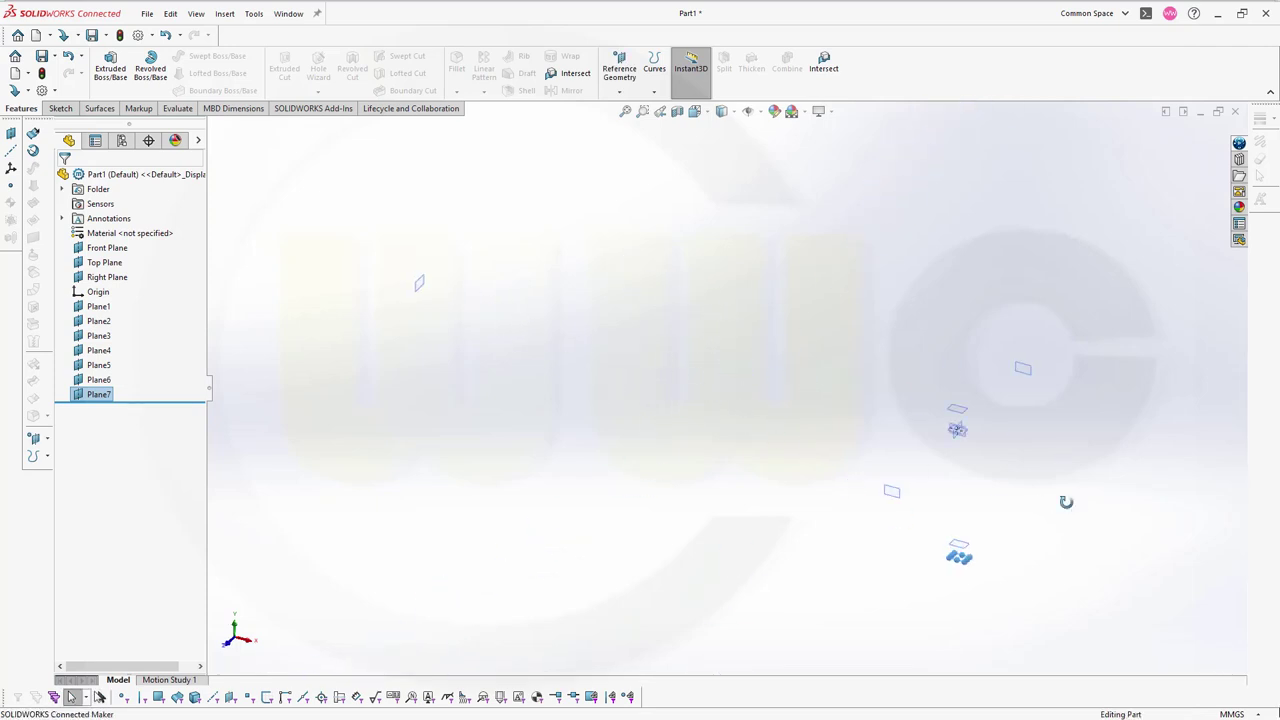
middle_drag(1066, 501, 1037, 503)
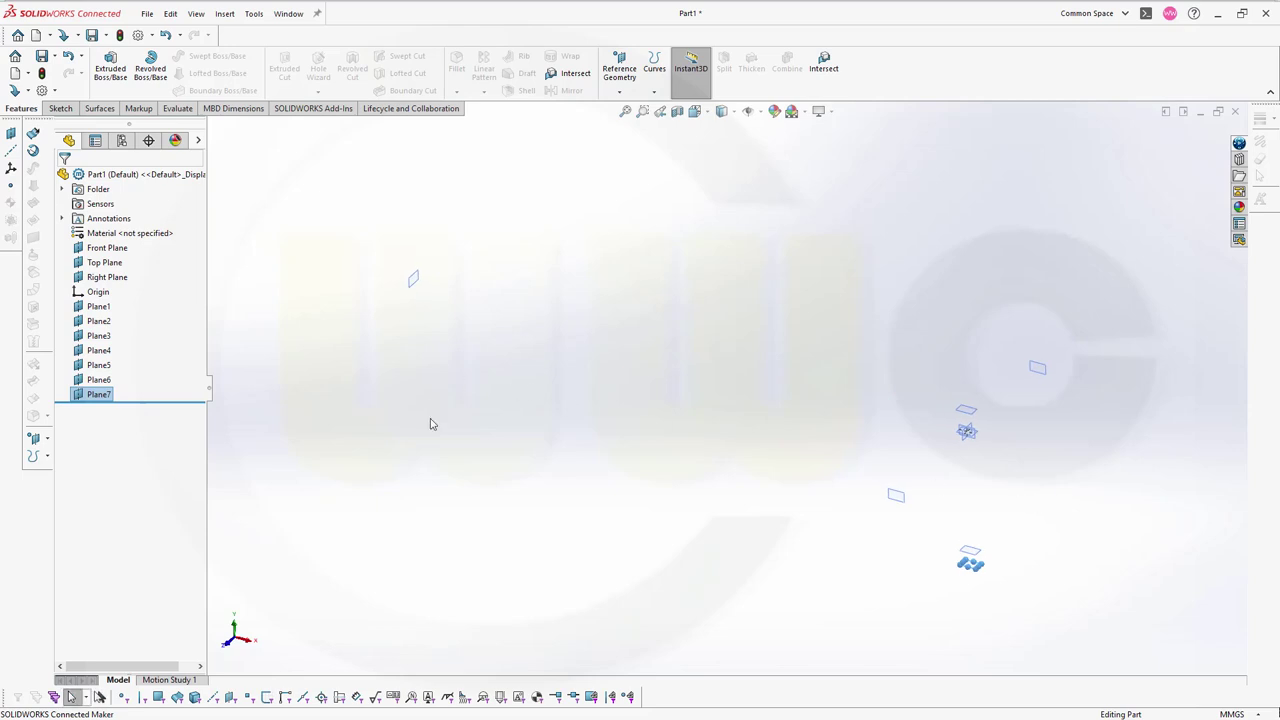
click(119, 265)
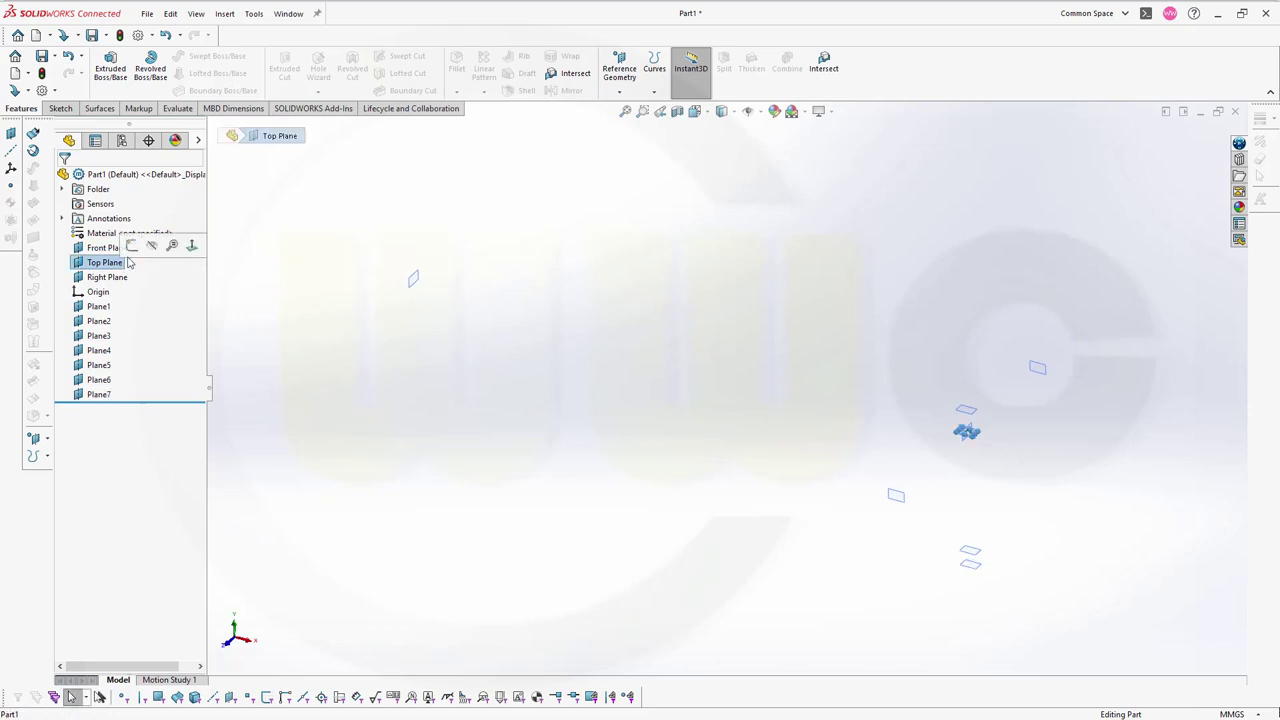
click(160, 248)
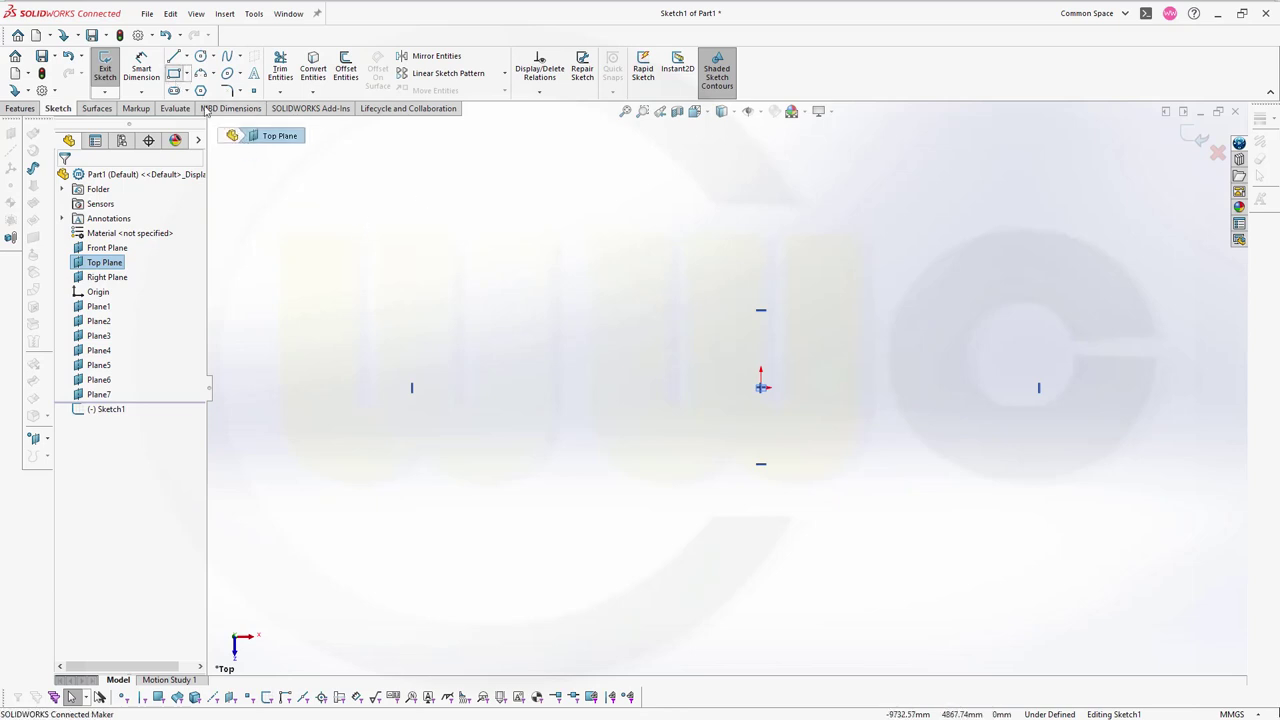
click(174, 73)
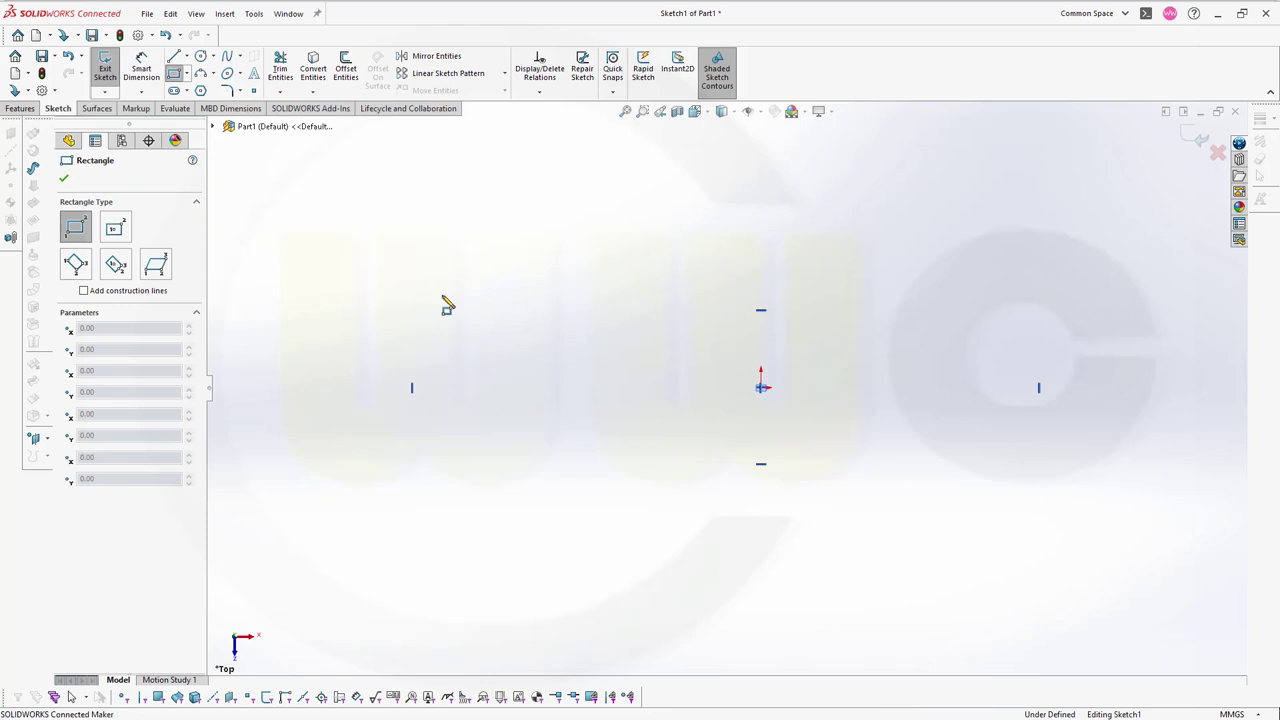
mouse_move(442, 296)
mouse_down()
mouse_move(794, 498)
mouse_move(1008, 532)
mouse_move(1027, 509)
mouse_up()
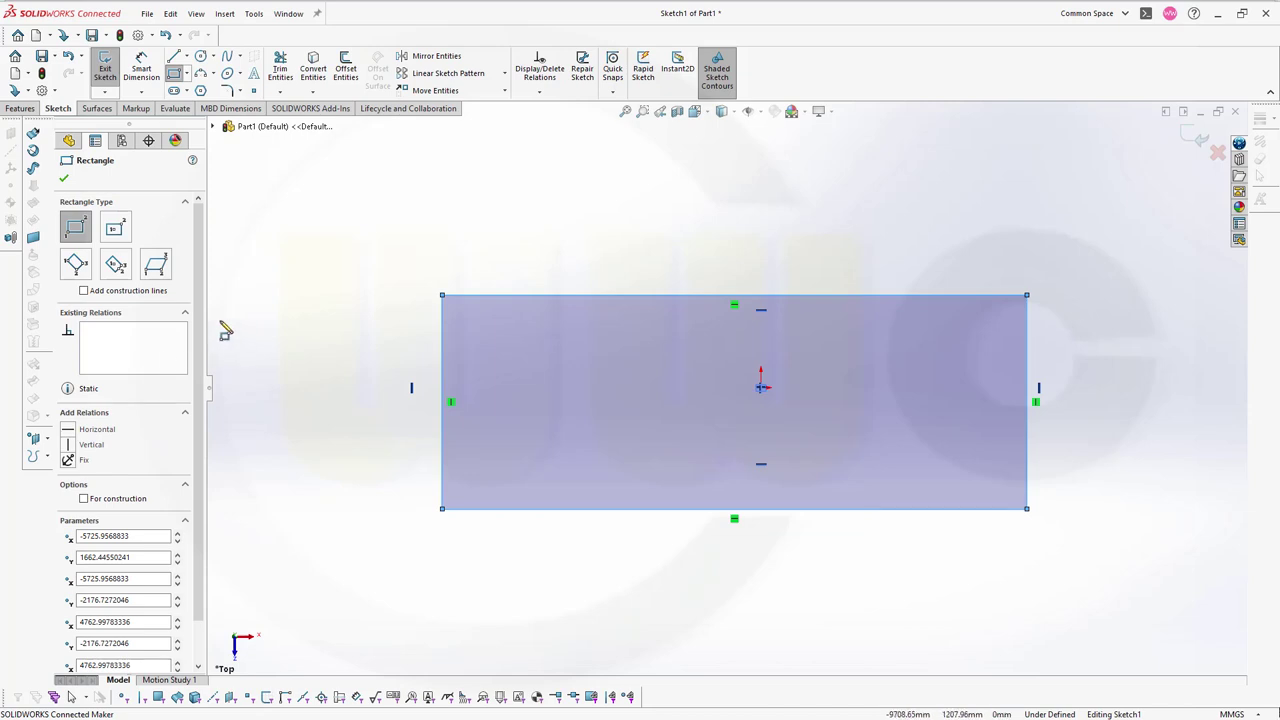
click(84, 499)
key(Escape)
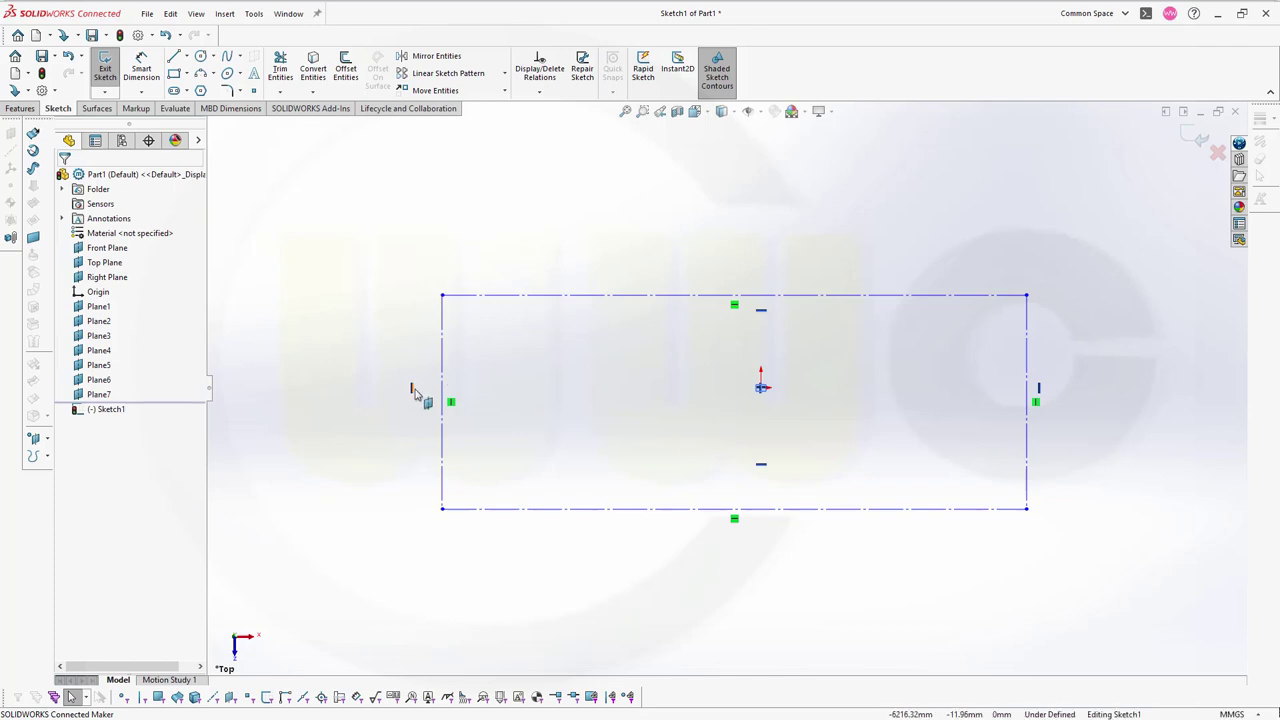
Step: Make the rectangle's left edge collinear with Plane4 and its upper edge collinear with Plane2
click(418, 390)
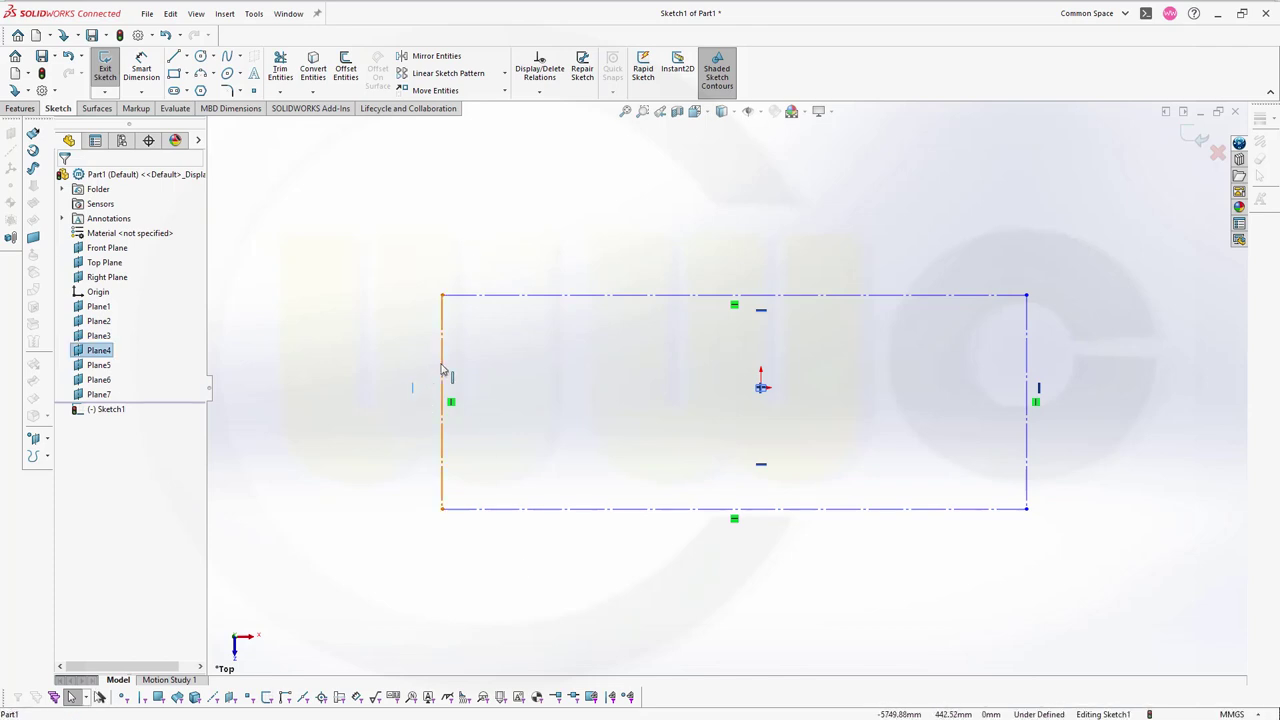
ctrl+click(443, 370)
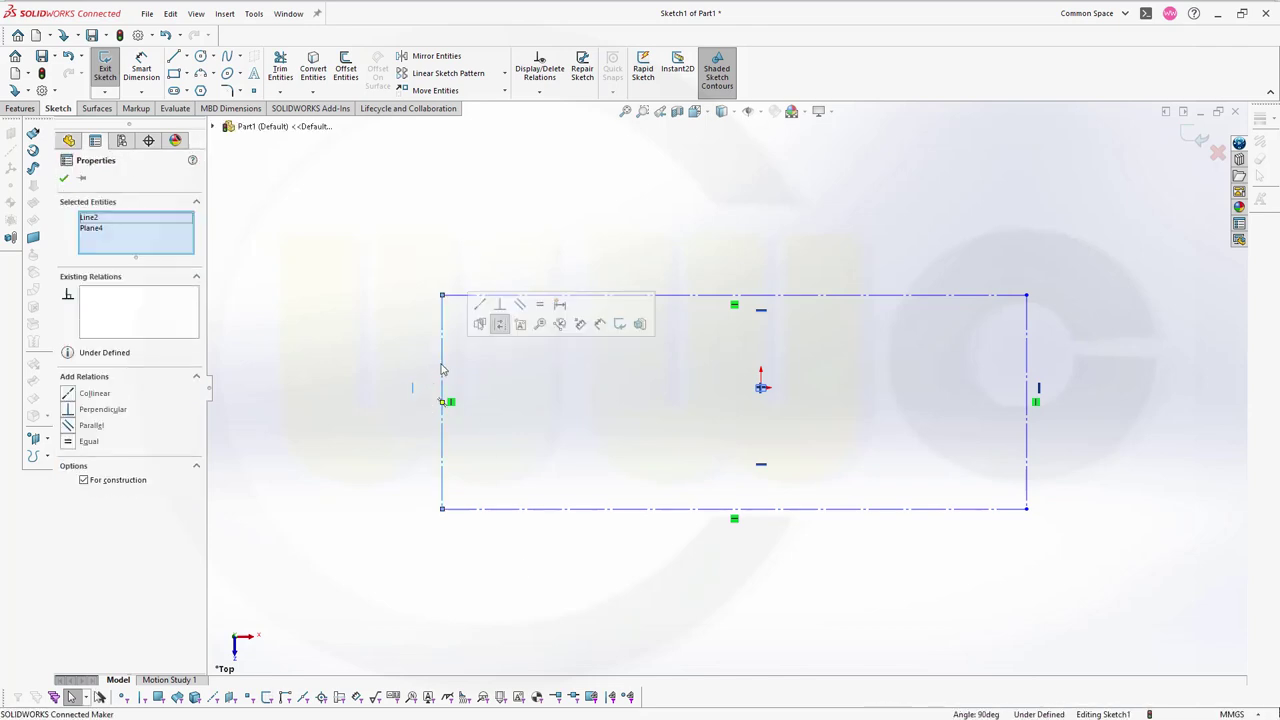
click(478, 308)
click(629, 356)
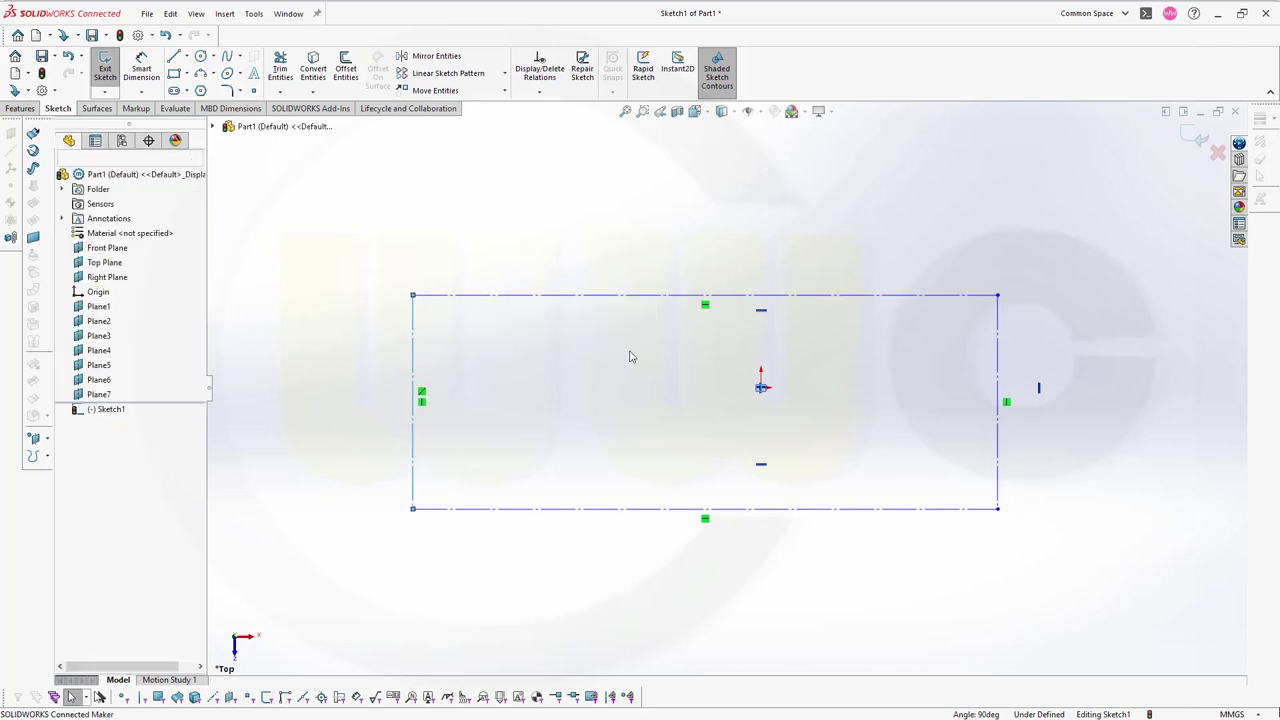
click(757, 307)
ctrl+click(755, 296)
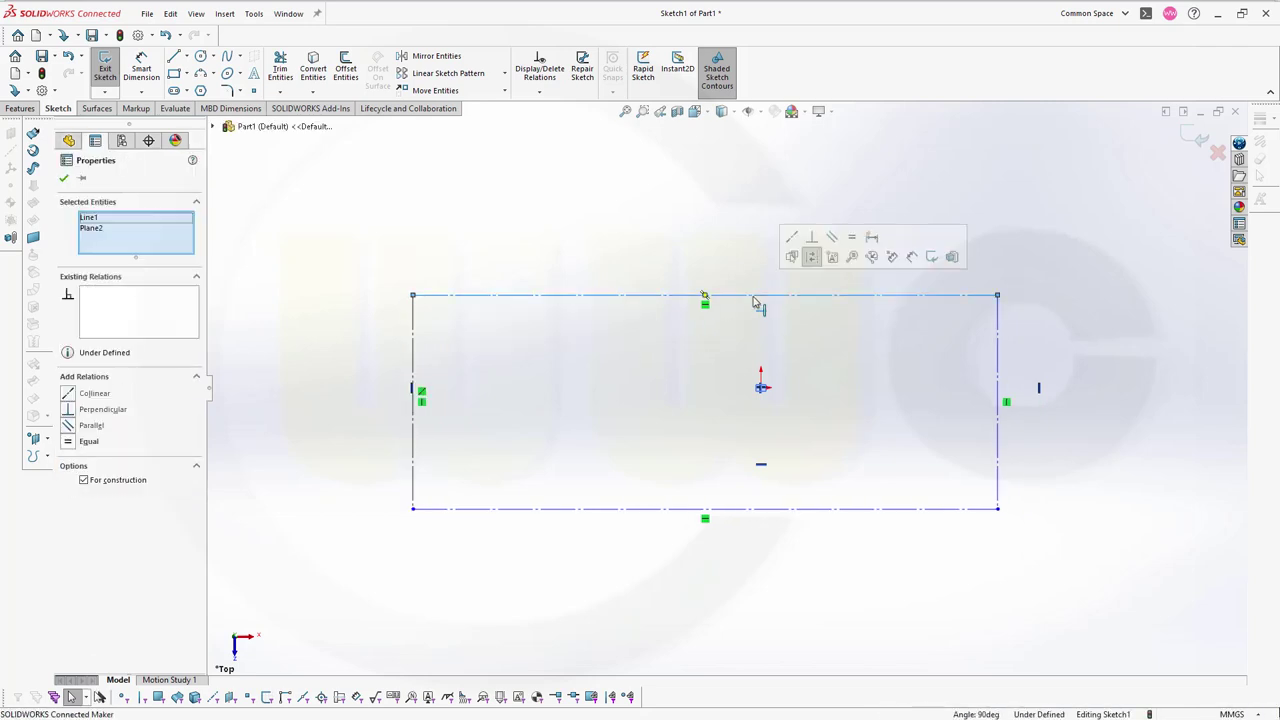
click(806, 256)
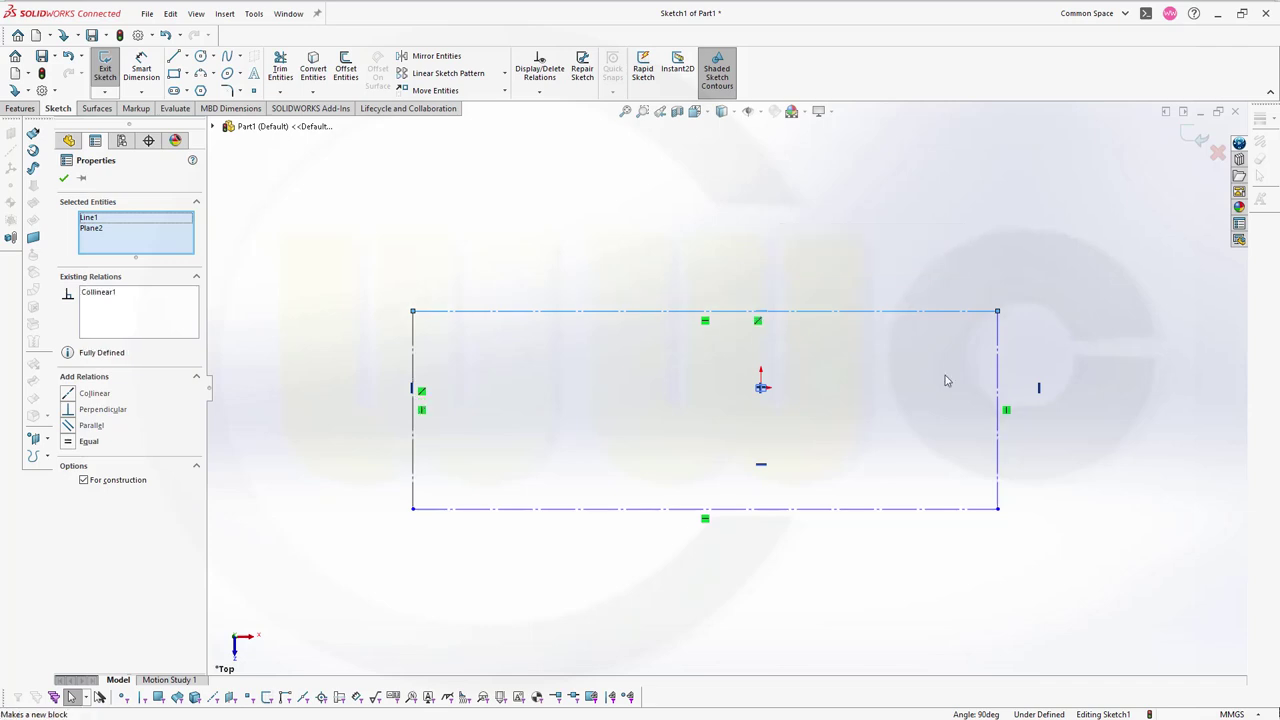
Step: Make the rectangle's right edge collinear with Plane3 and its lower edge collinear with Plane1
click(998, 400)
ctrl+click(1039, 389)
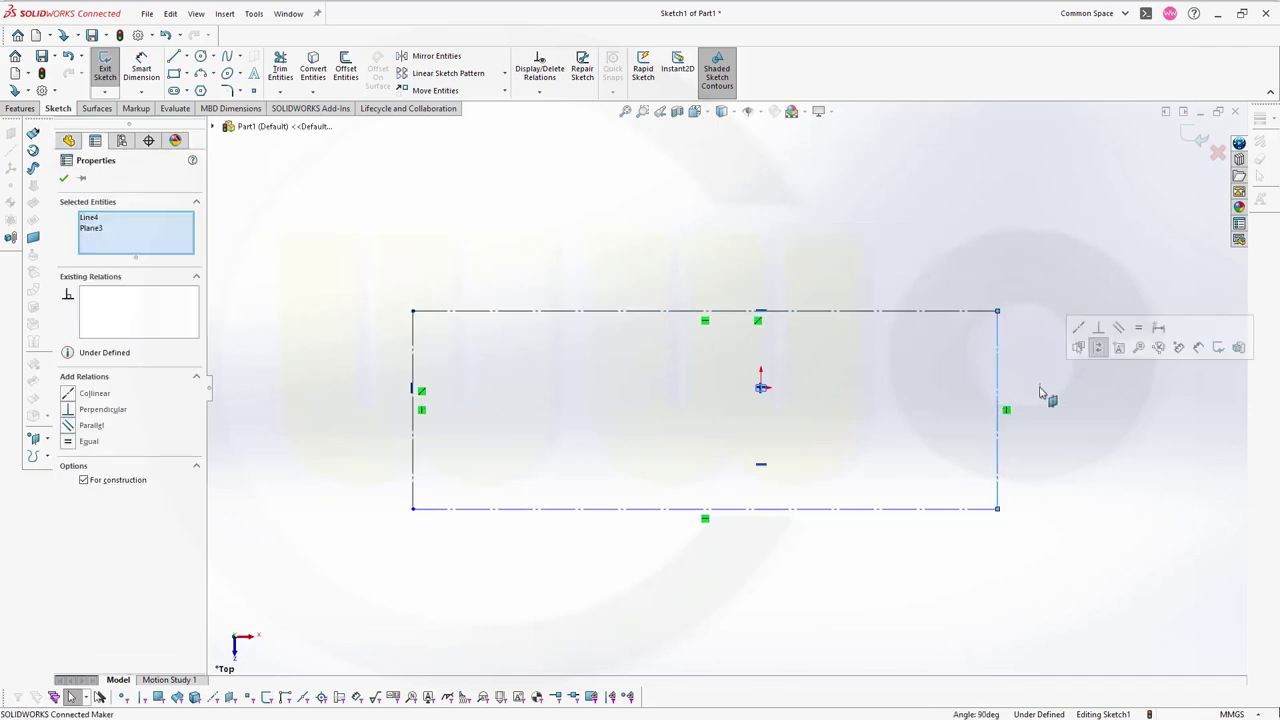
click(1078, 329)
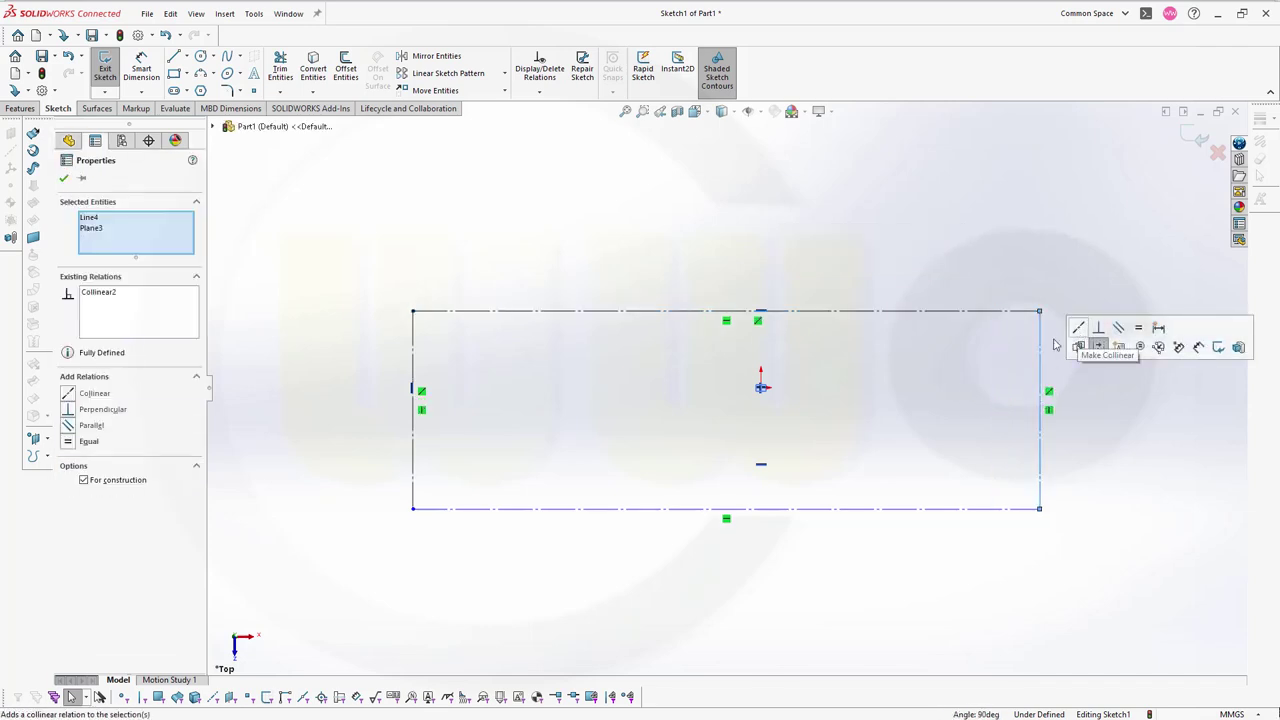
click(763, 472)
ctrl+click(755, 510)
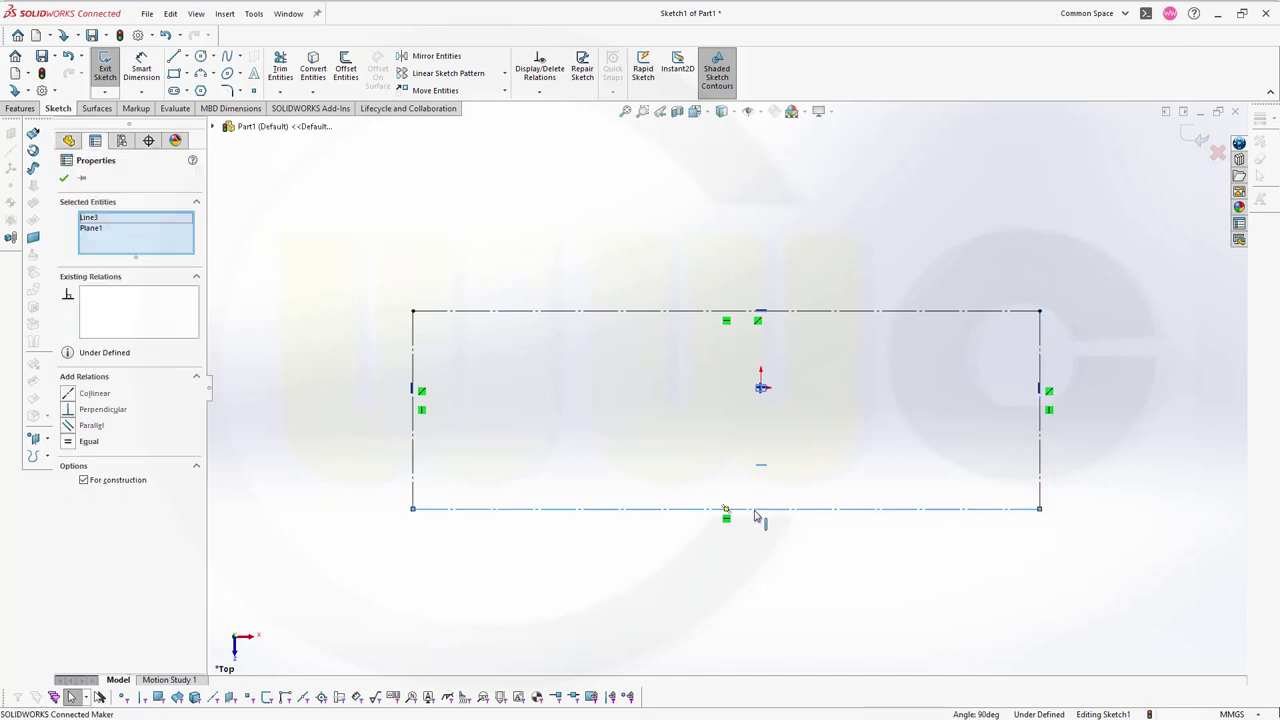
click(795, 453)
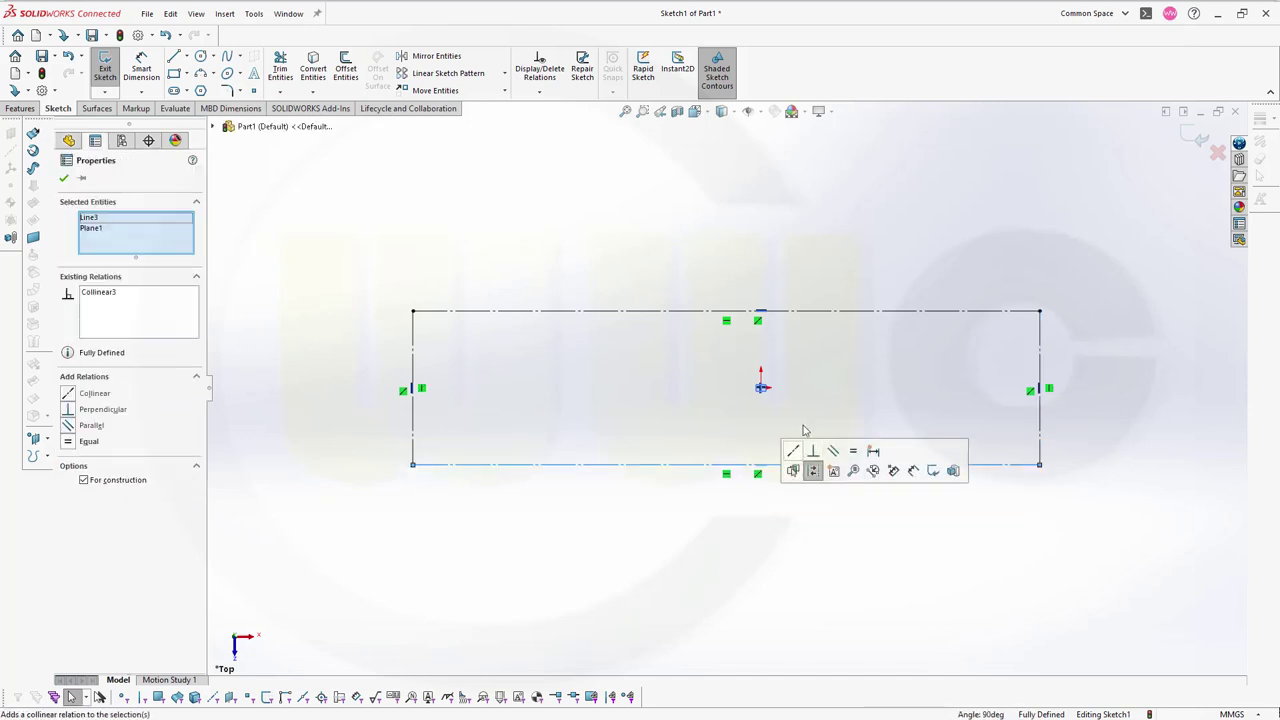
click(65, 179)
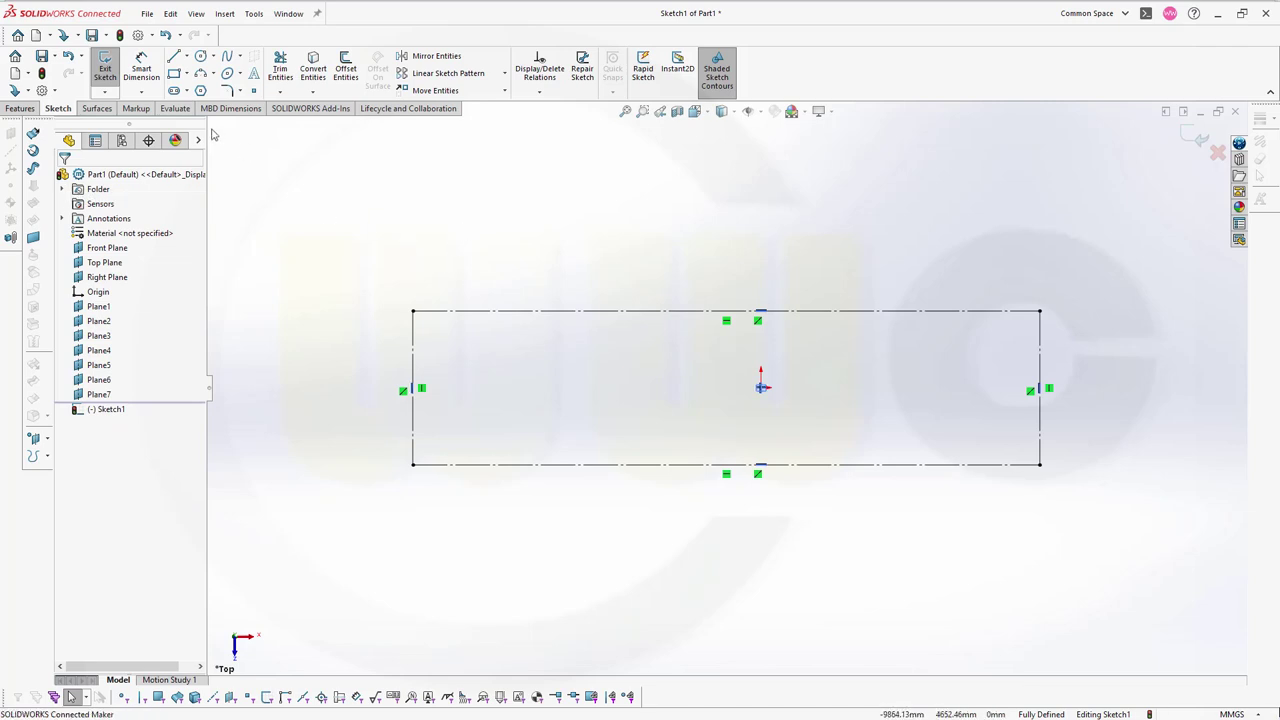
Step: Sketch a 3 Point Arc of about 3715 mm radius from the rectangle's left edge into its upper half
click(212, 75)
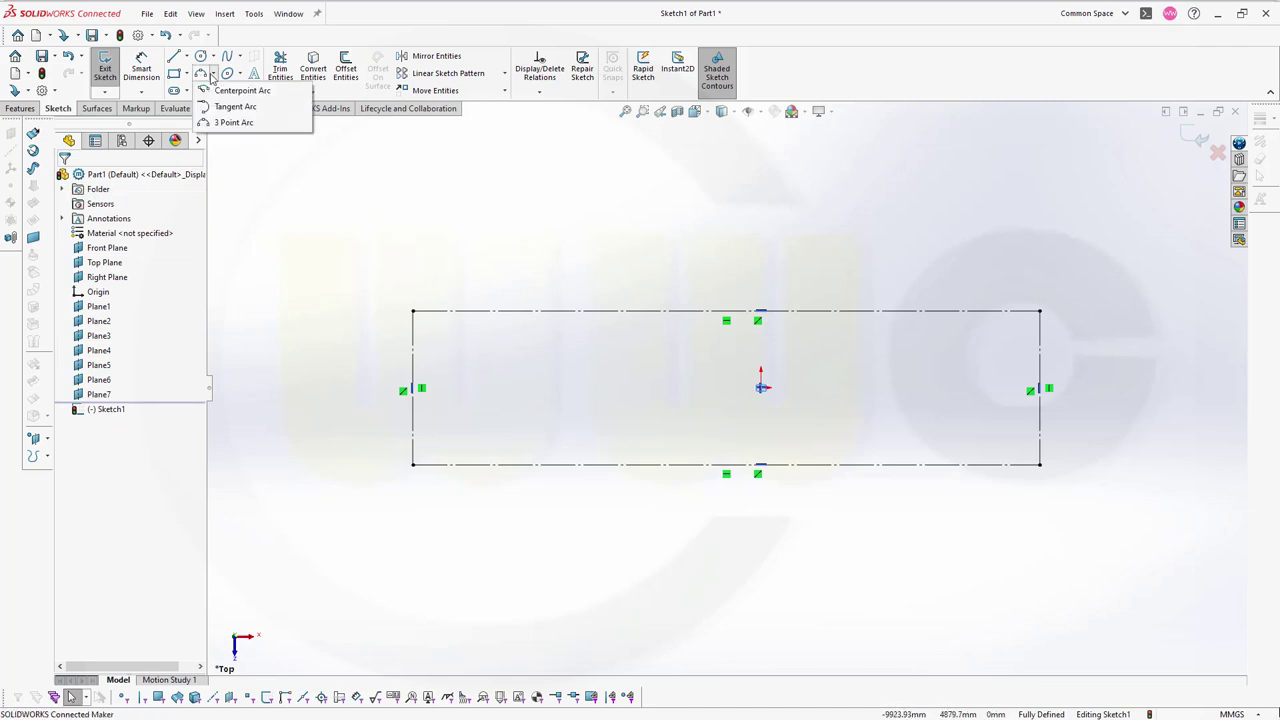
click(225, 122)
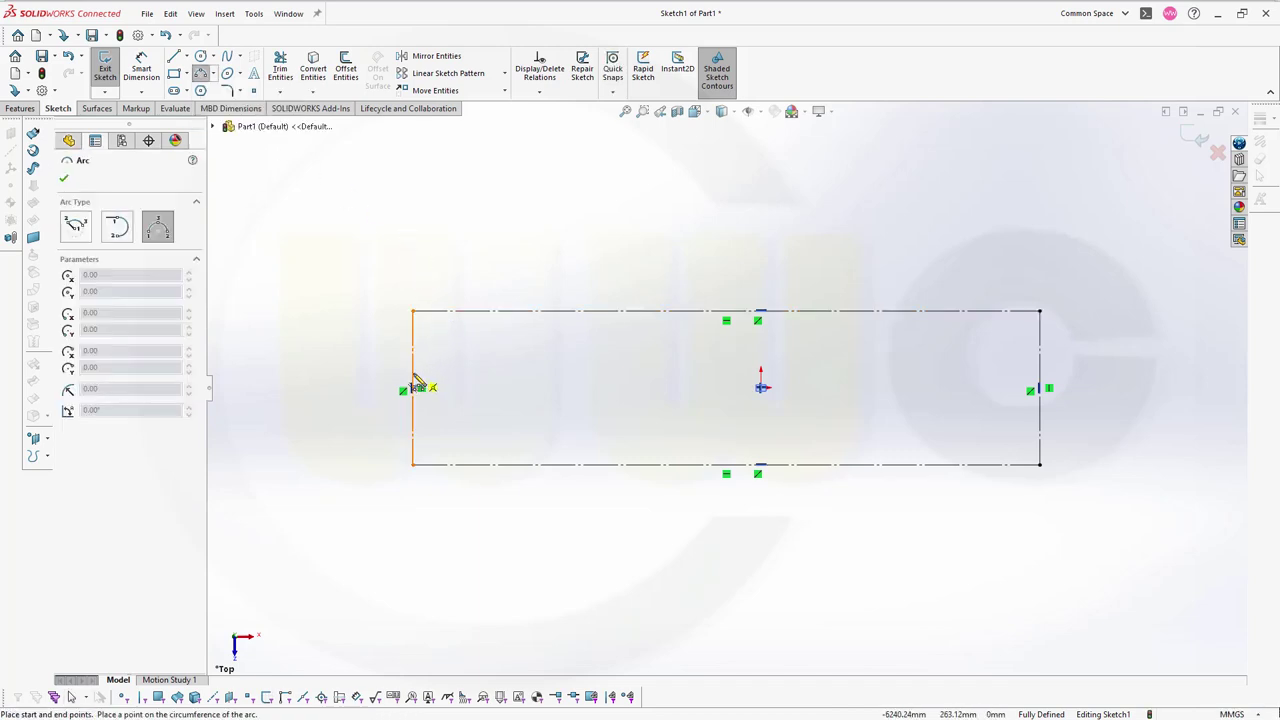
click(525, 336)
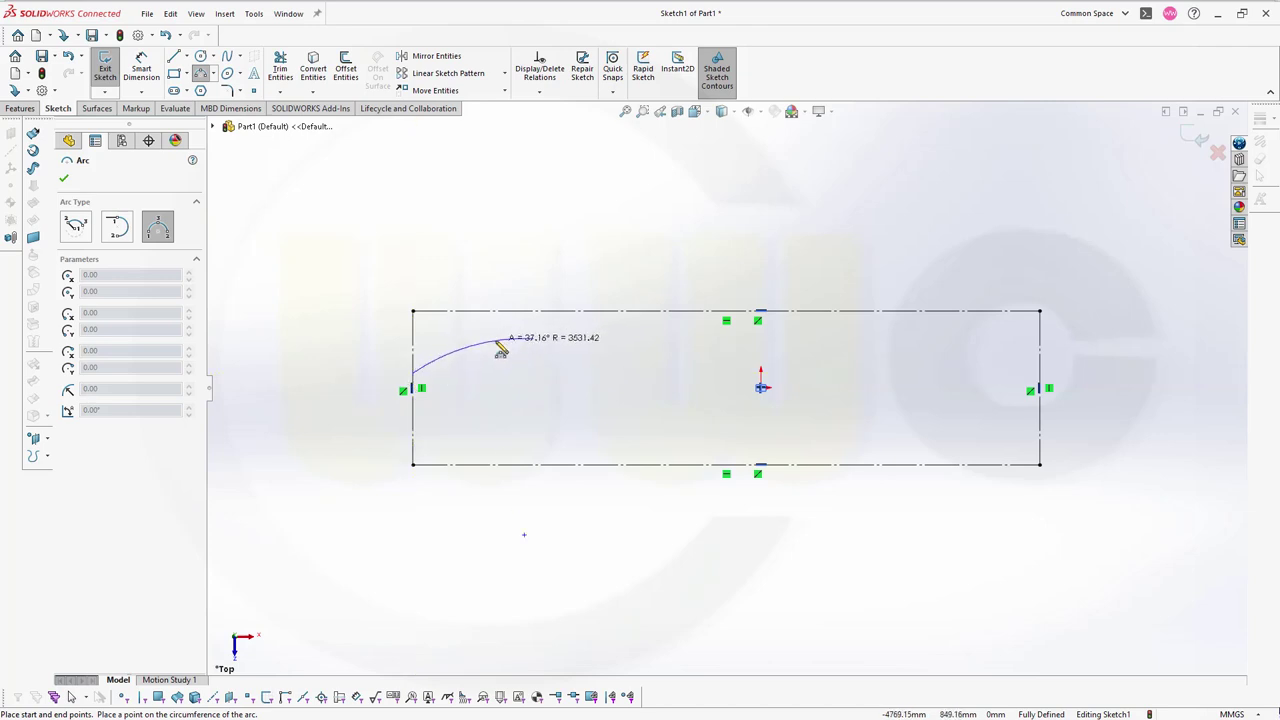
click(499, 350)
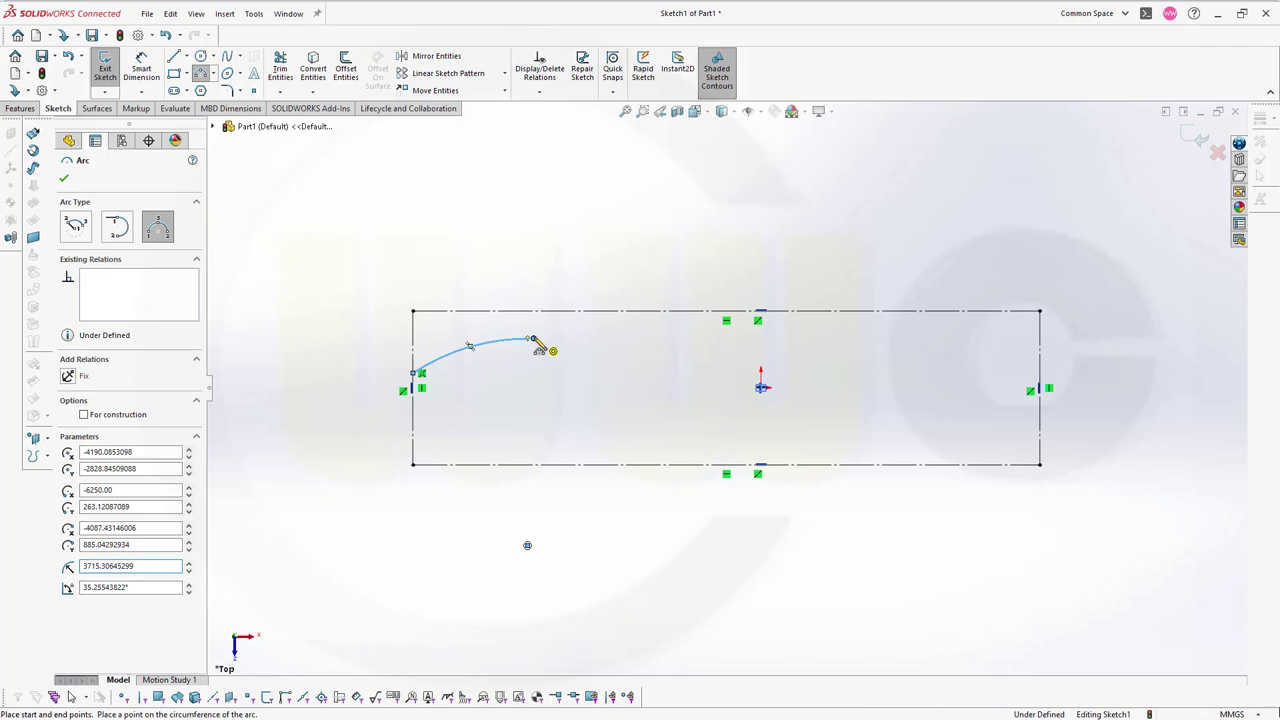
Step: Continue with a second 3 Point Arc of about 19645 mm radius from the first arc's end to the rectangle's right edge
click(532, 339)
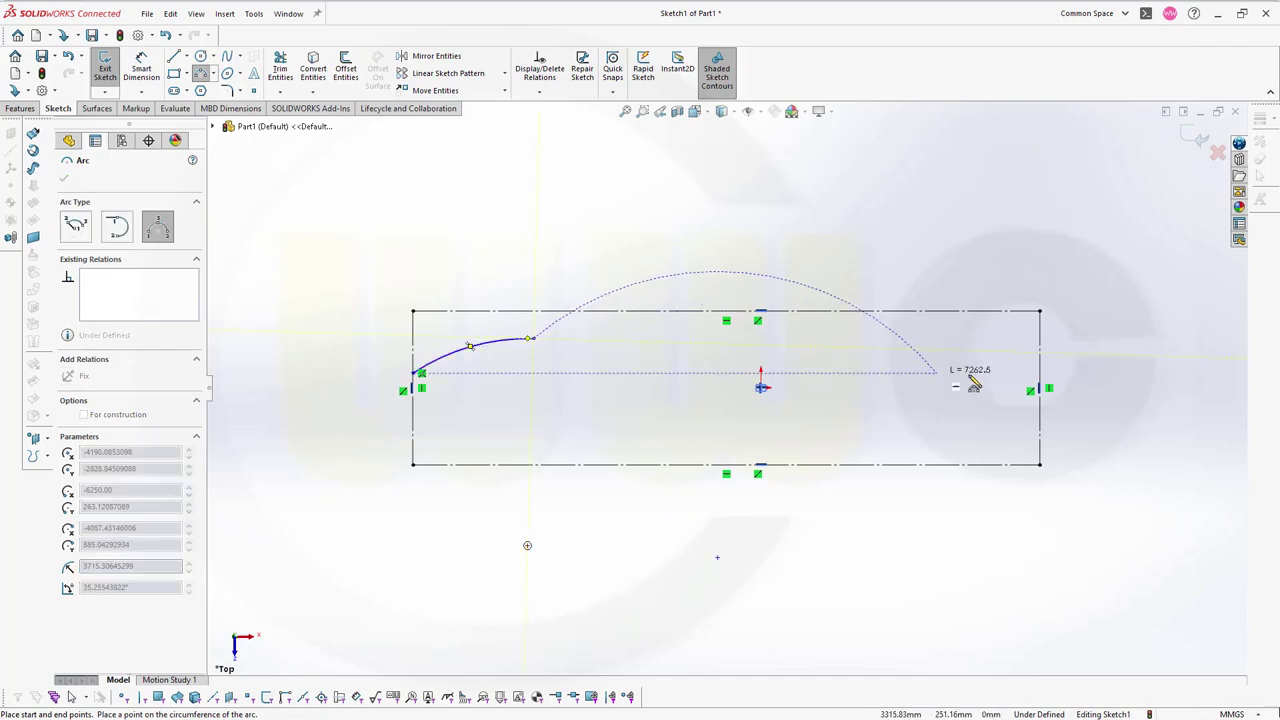
click(1041, 368)
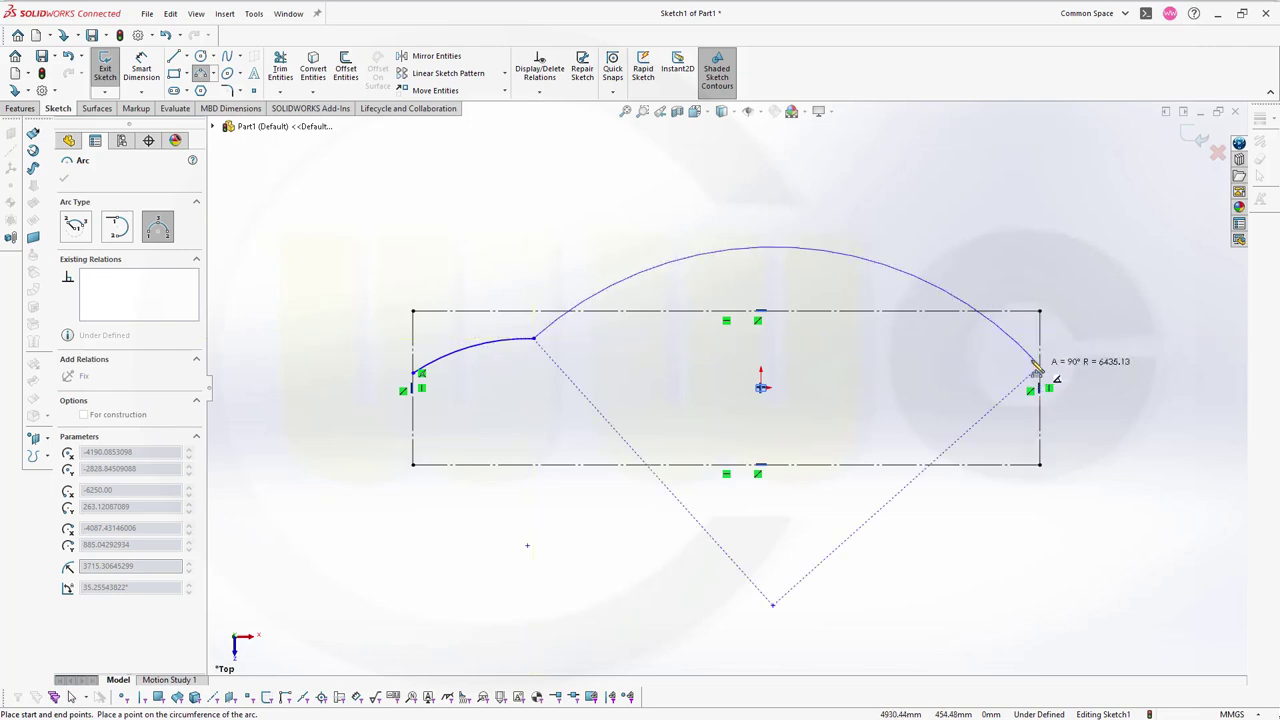
click(982, 360)
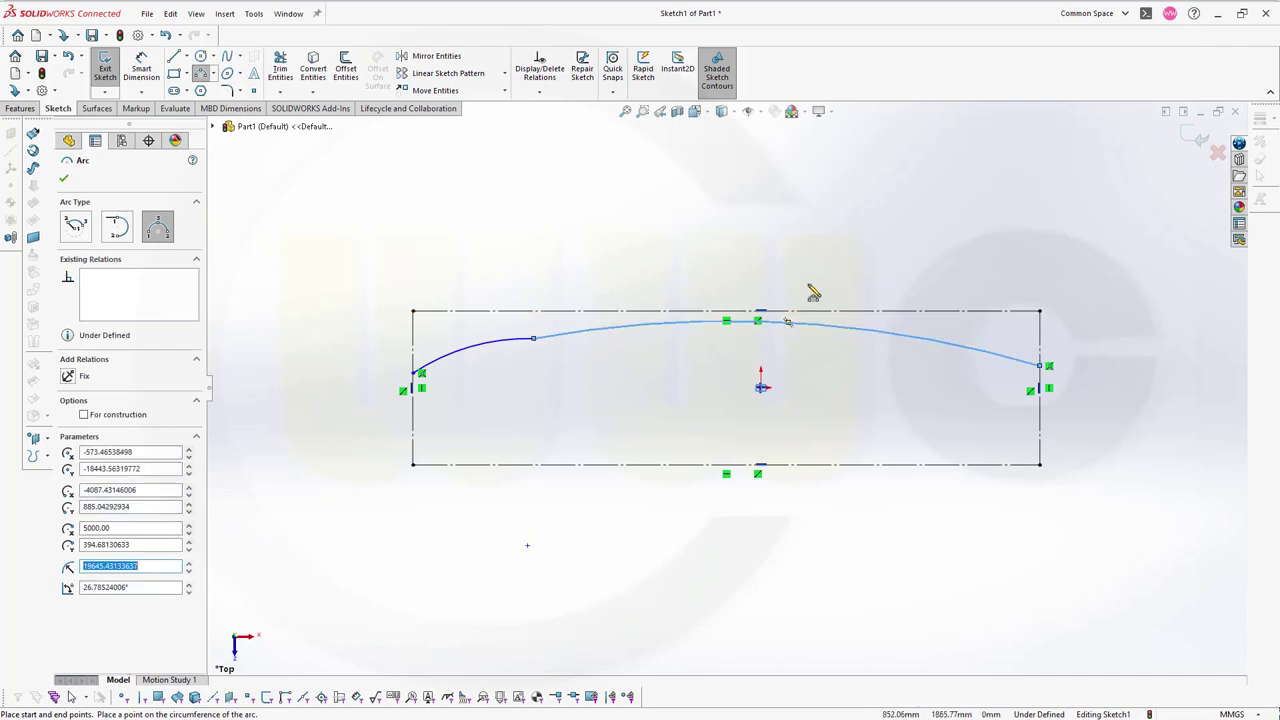
key(Escape)
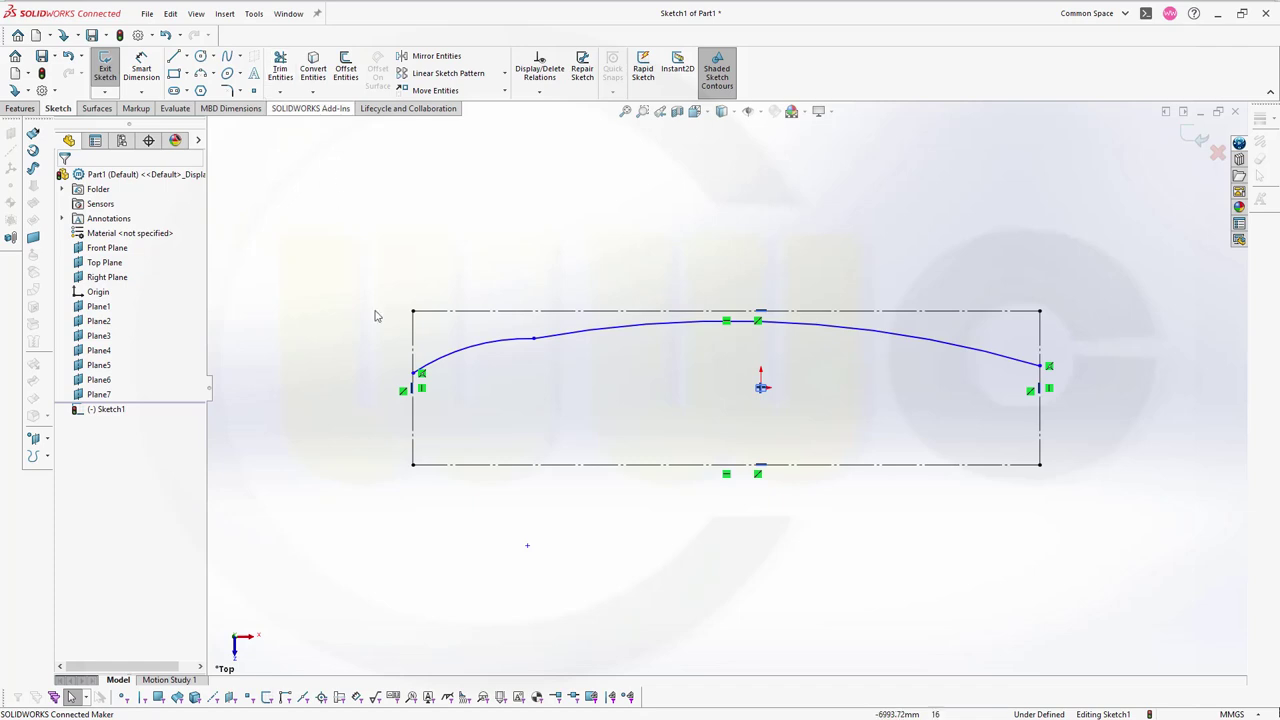
Step: Align the short arc's left endpoint with the origin using a Horizontal relation
click(414, 375)
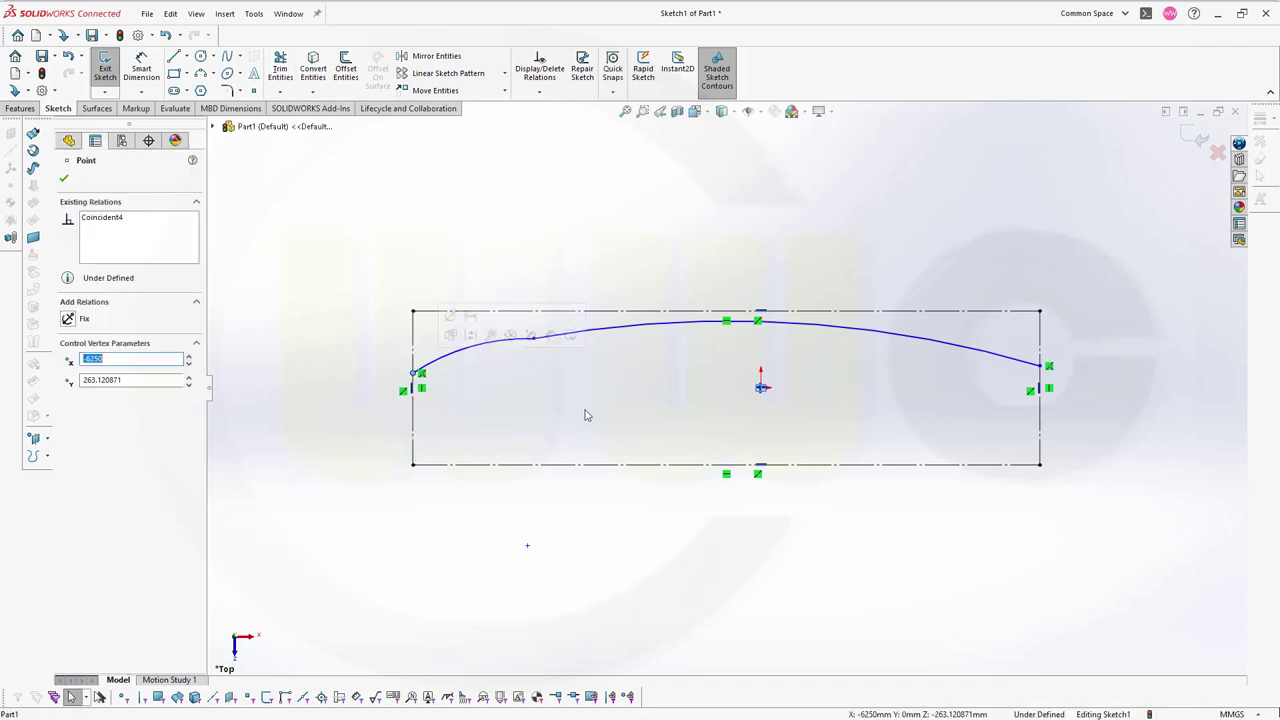
ctrl+click(762, 389)
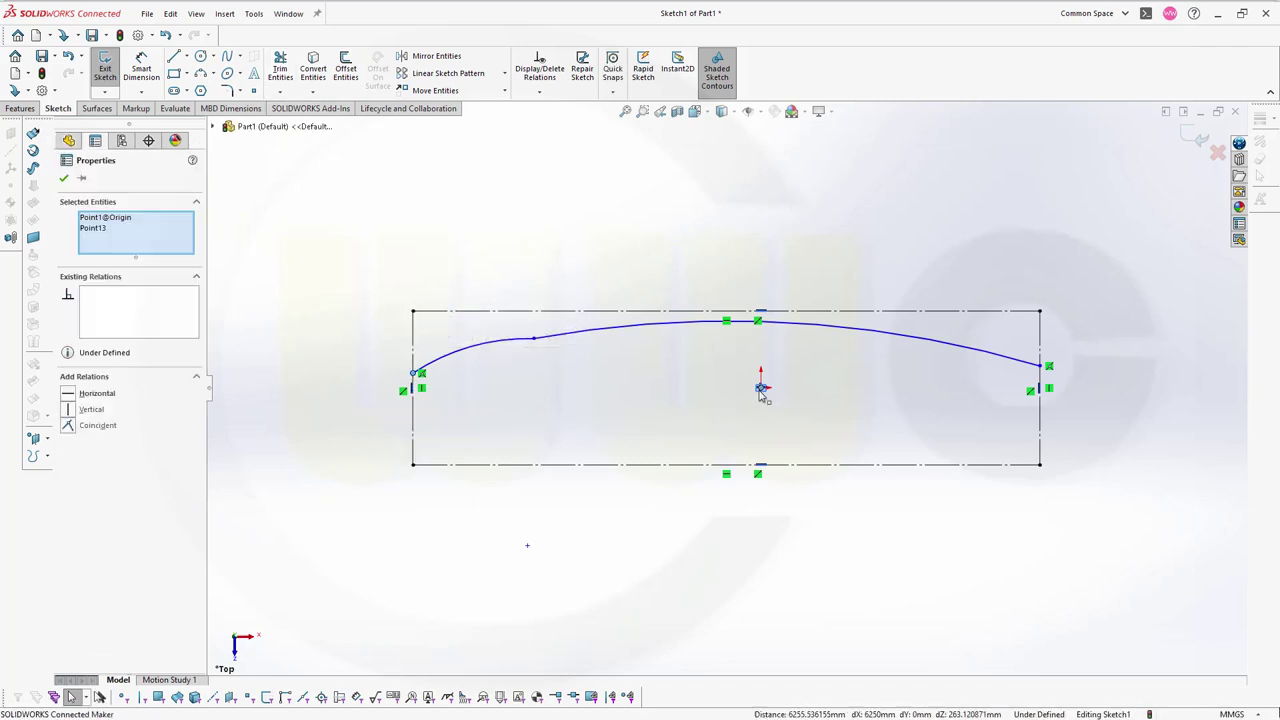
click(798, 332)
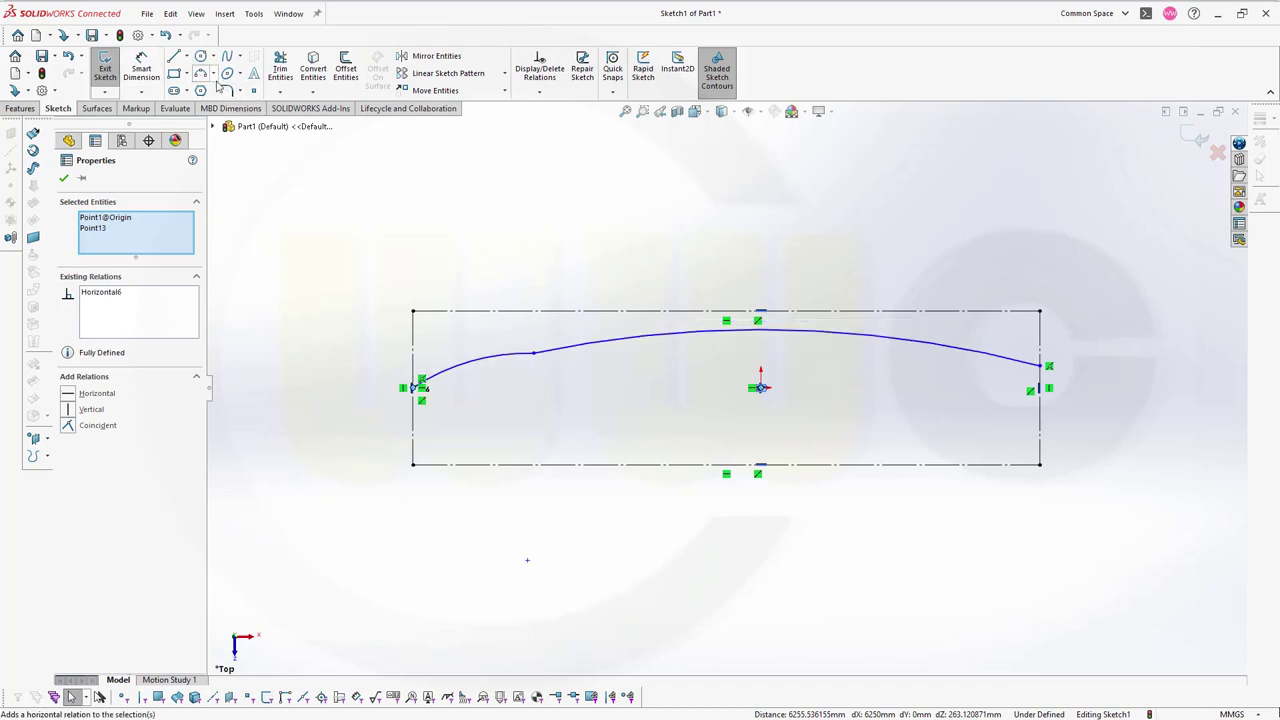
click(440, 203)
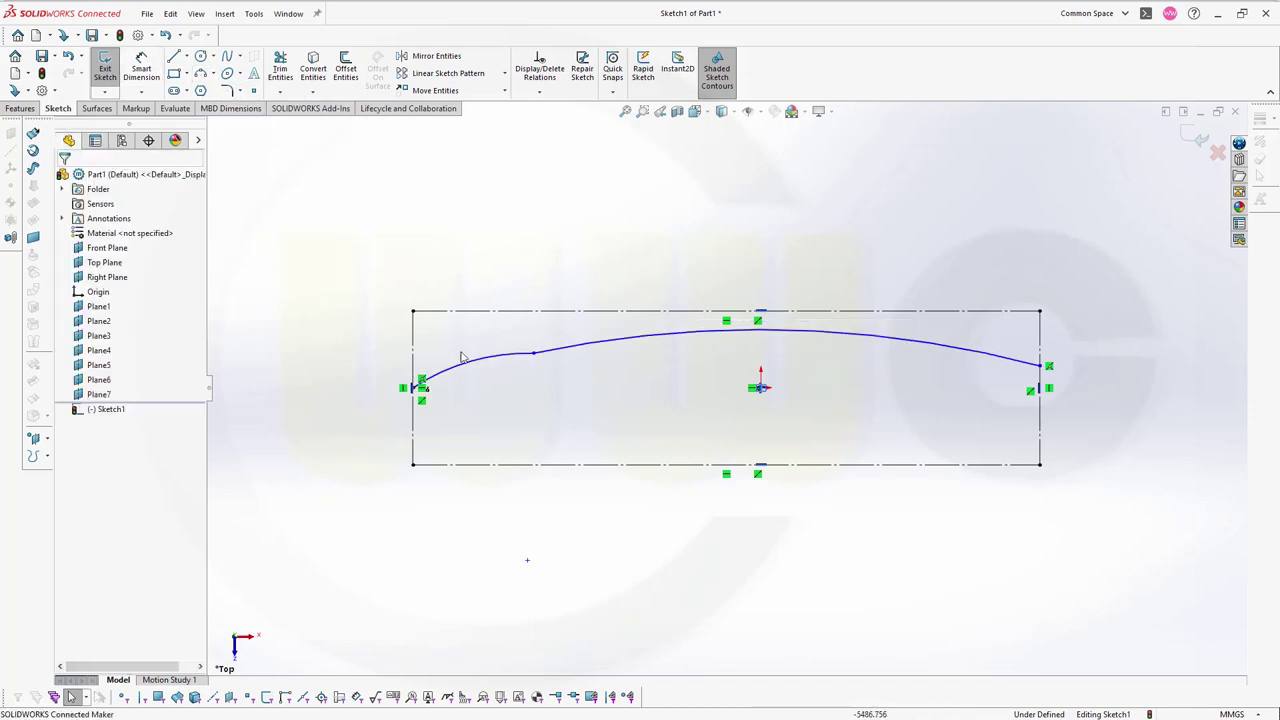
Step: Make the short left arc and the long arc tangent to each other
click(493, 362)
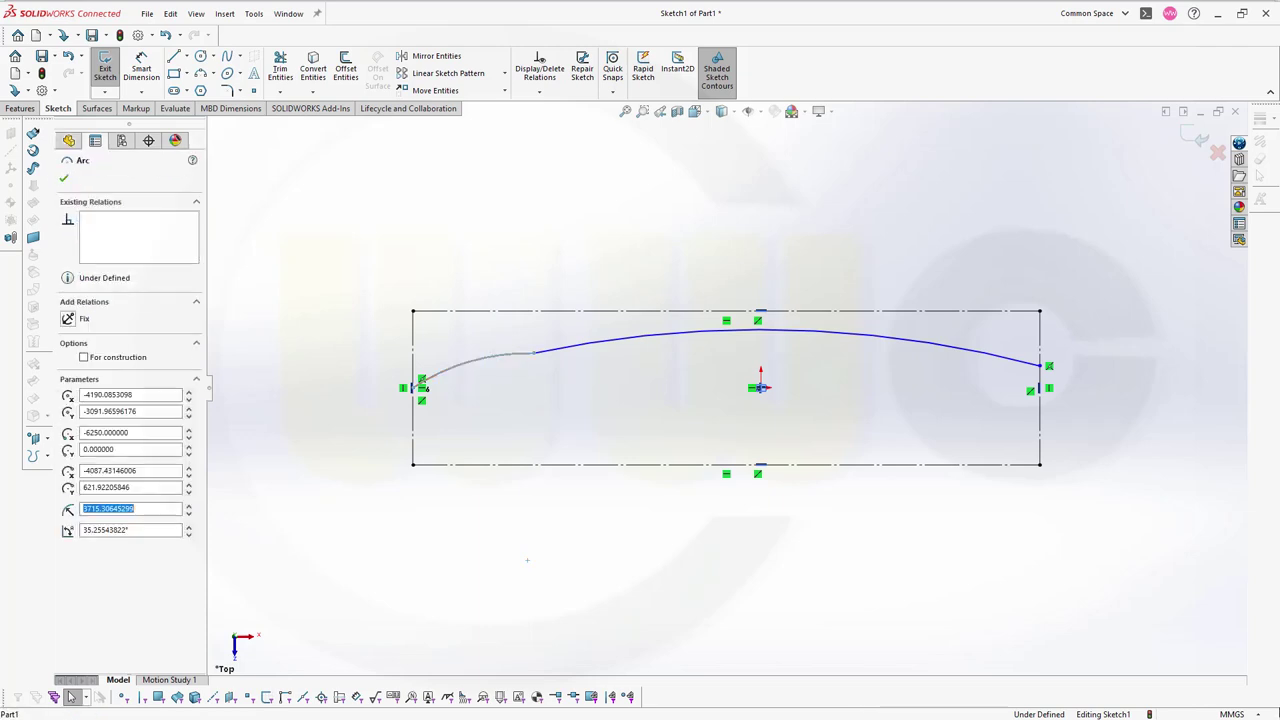
ctrl+click(556, 352)
click(613, 290)
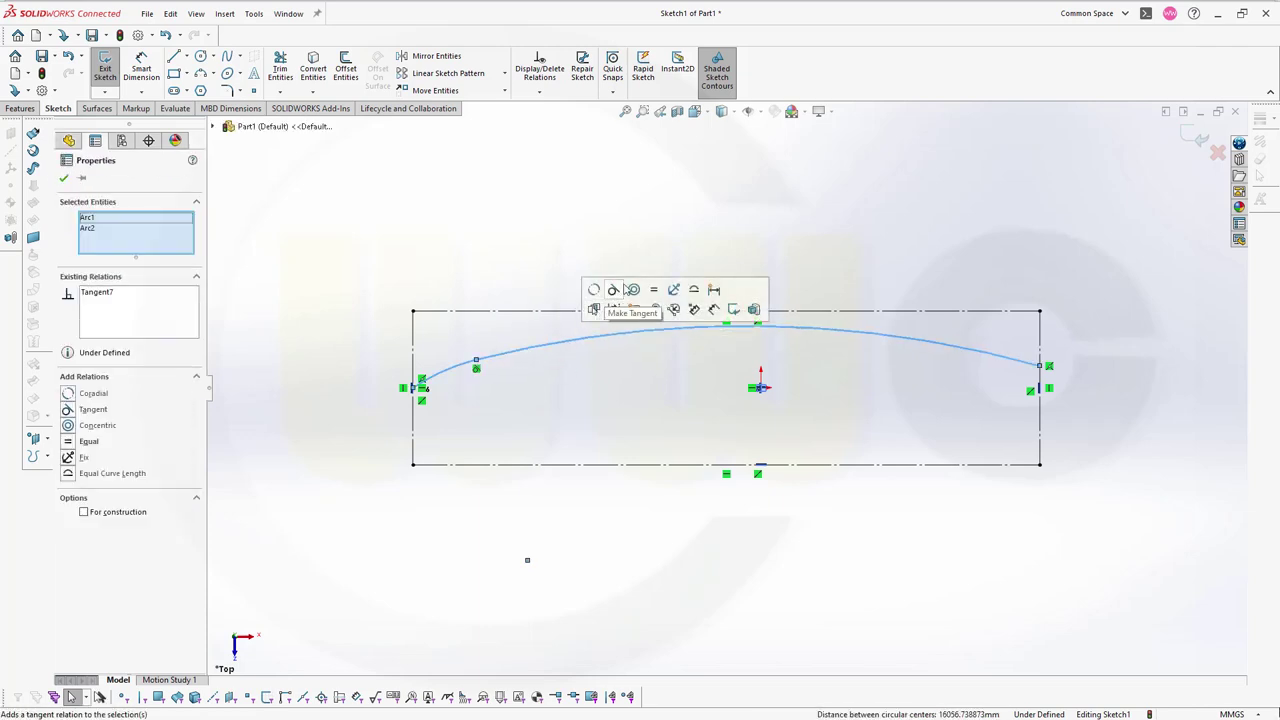
key(Escape)
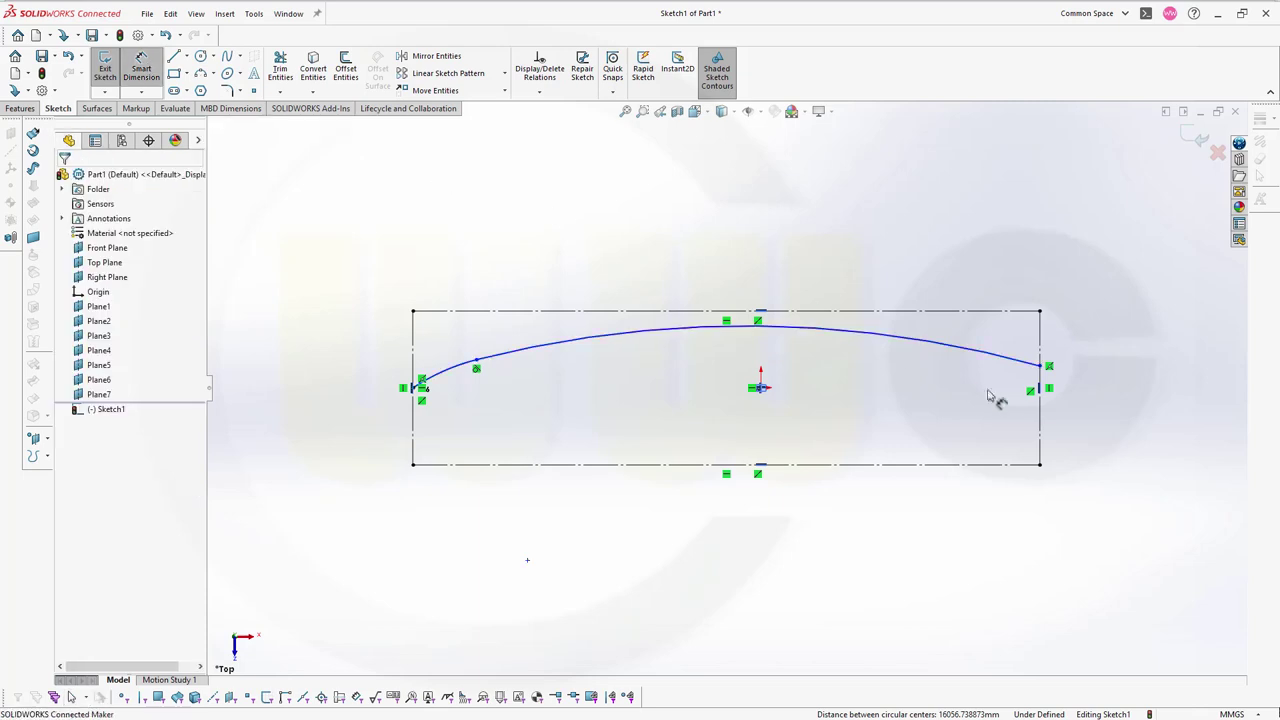
Step: Dimension the long arc's right endpoint 850 mm vertically from the origin
click(1041, 368)
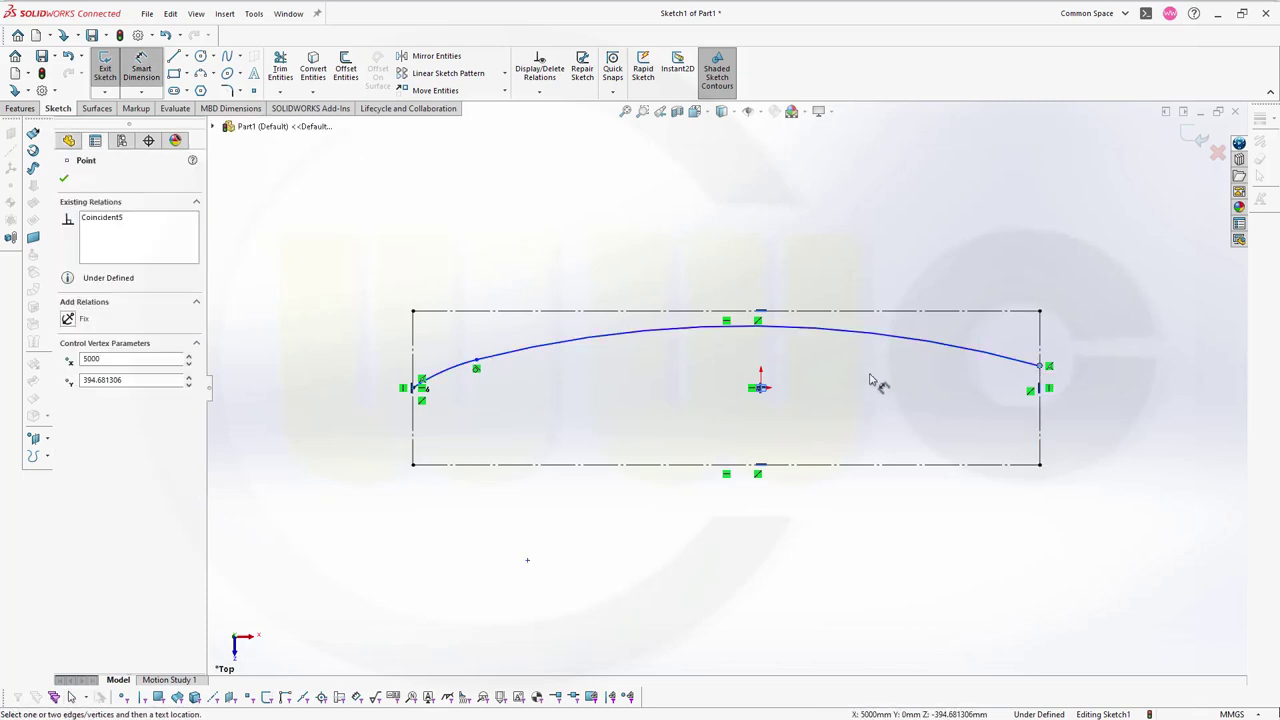
click(760, 389)
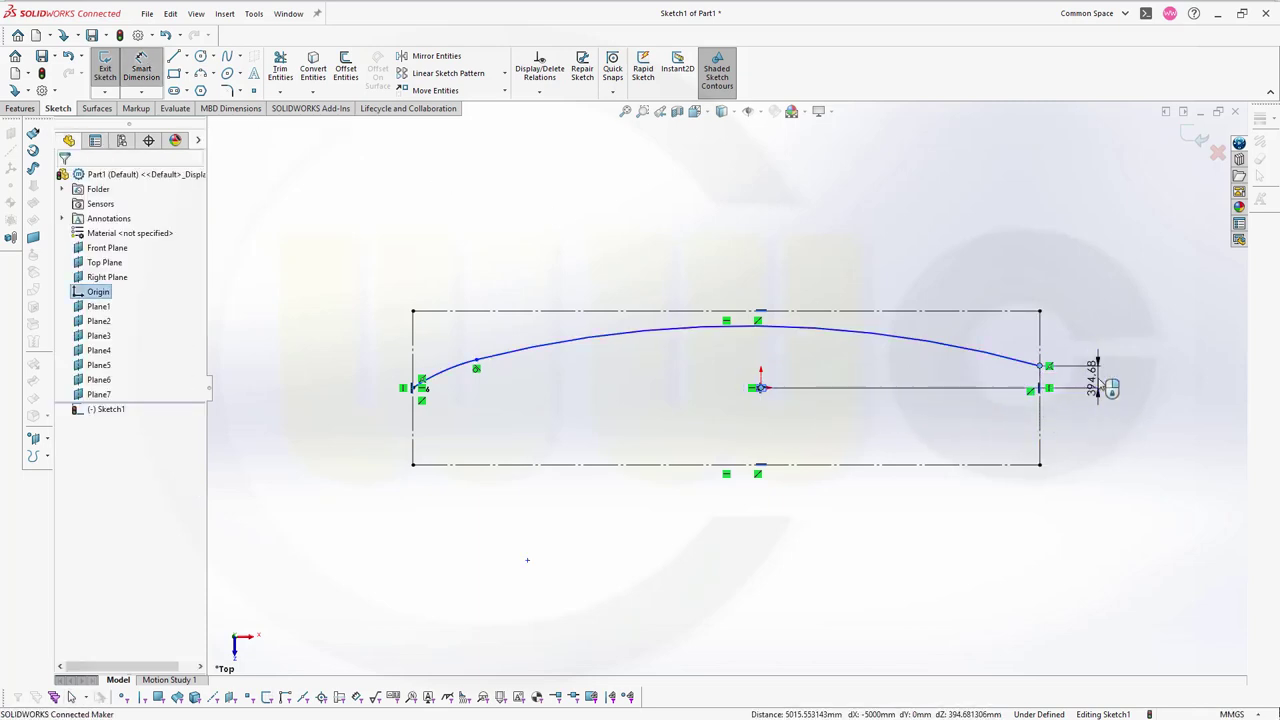
click(1101, 385)
text(850)
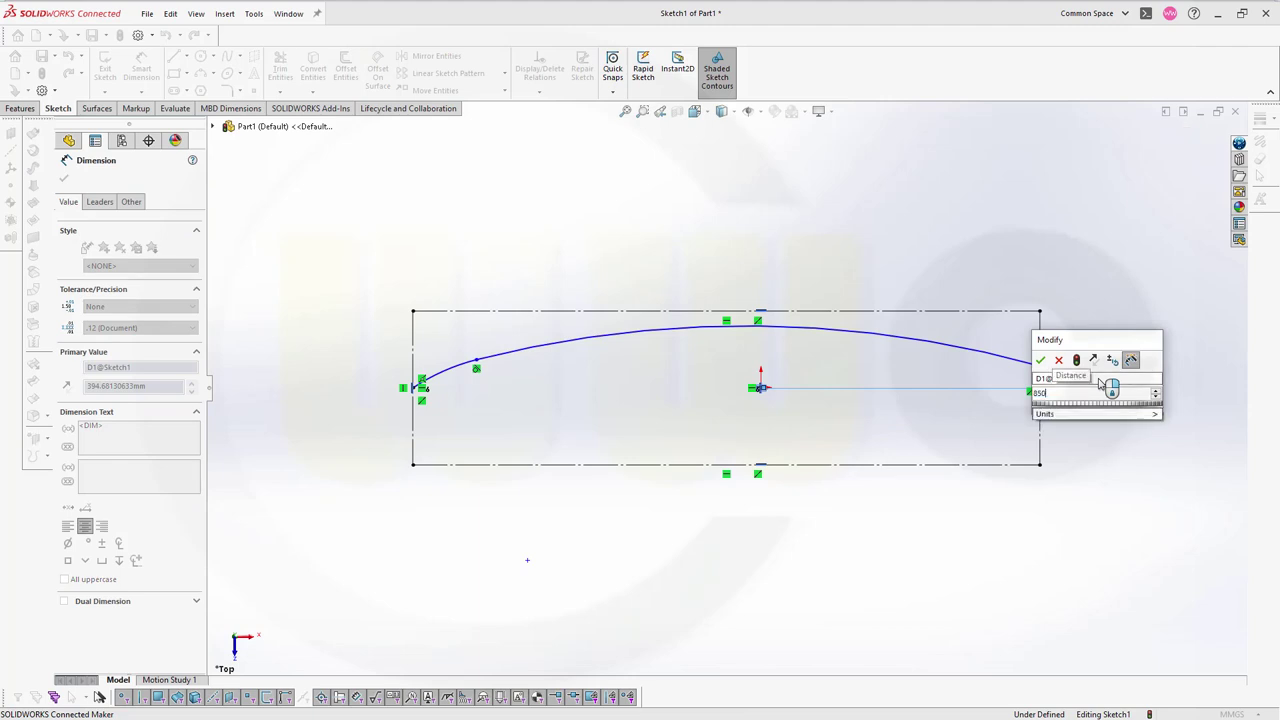
key(Return)
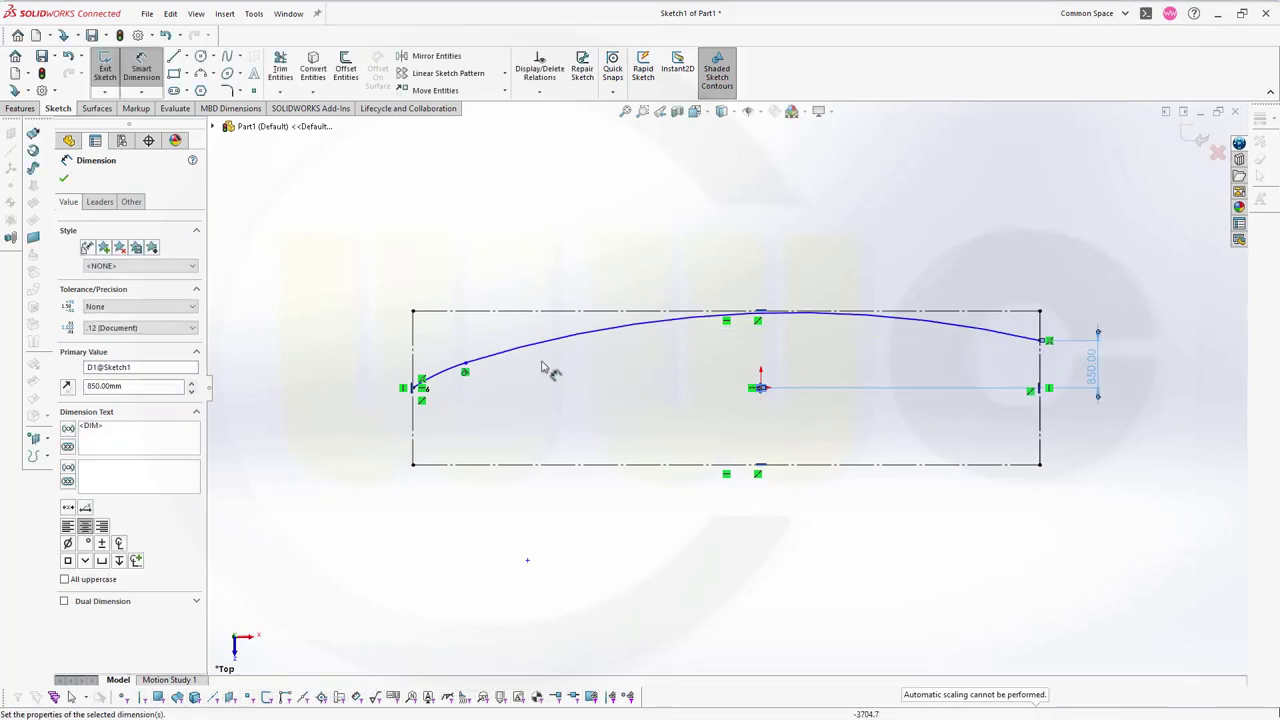
Step: Dimension the short left arc with a radius of 6500 mm
click(450, 368)
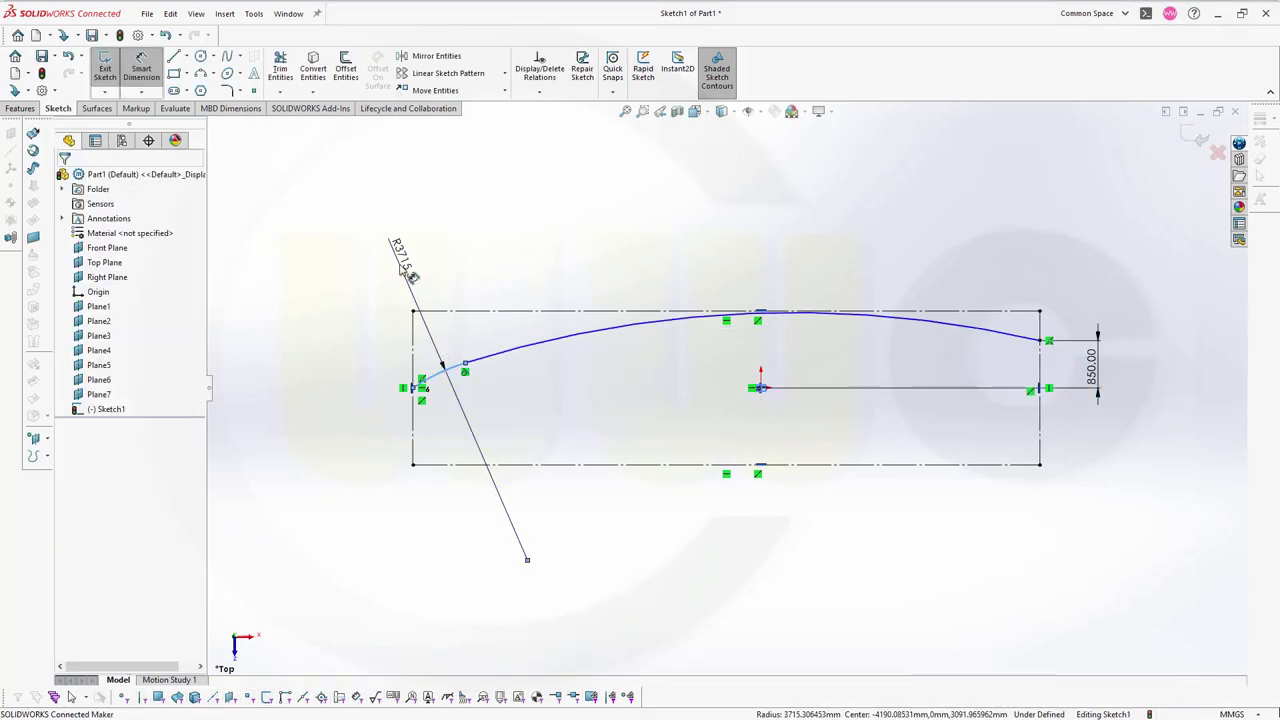
click(408, 272)
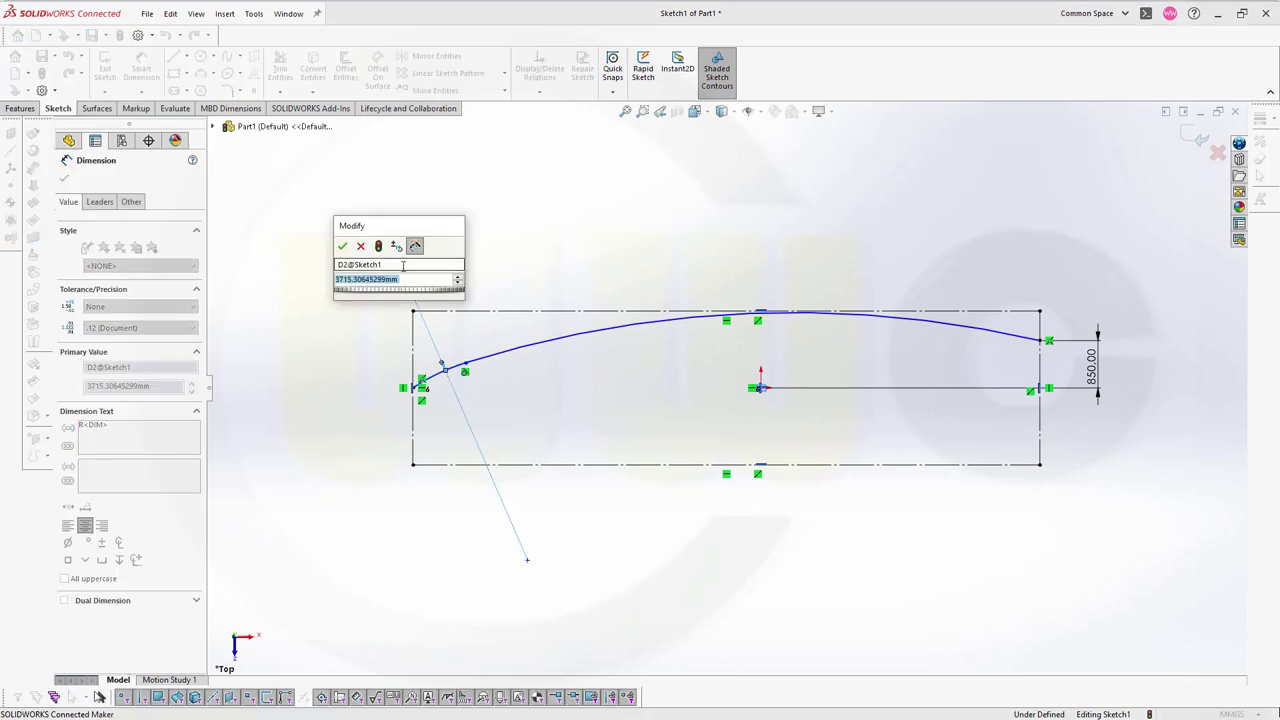
text(65)
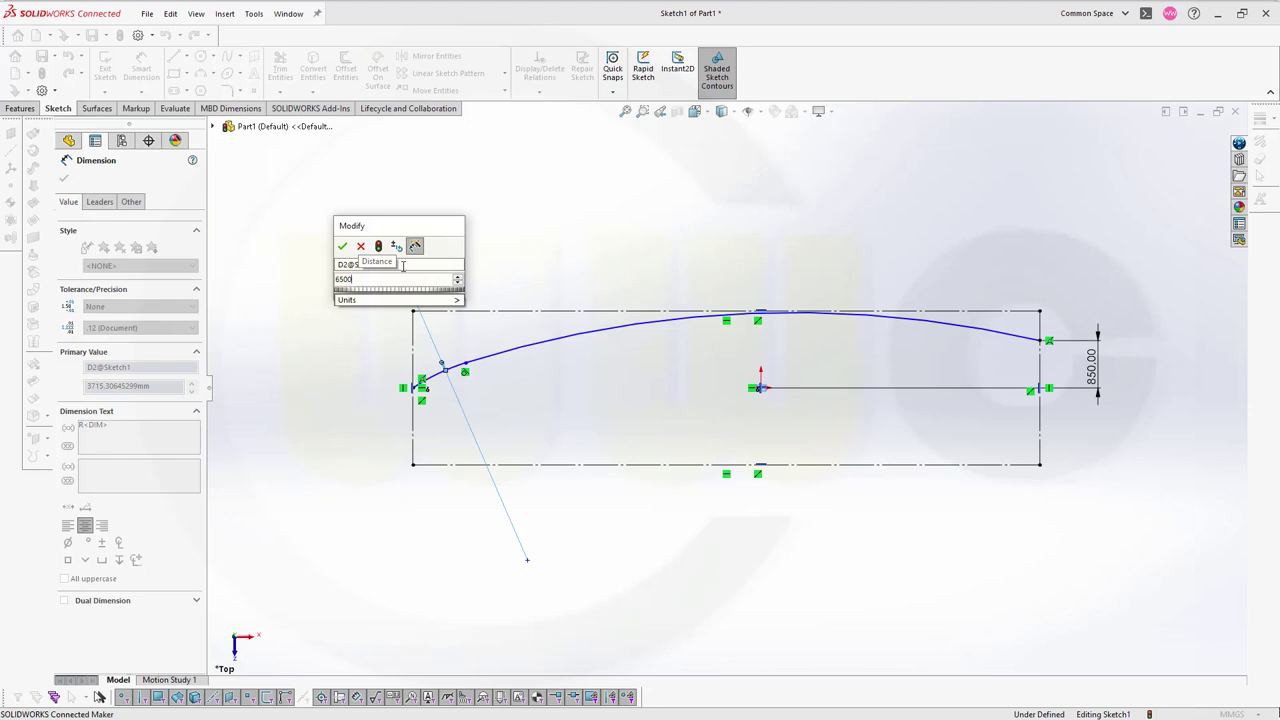
text(00)
key(Return)
Step: Dimension the long arc with a radius of 30000 mm and finish dimensioning
click(571, 330)
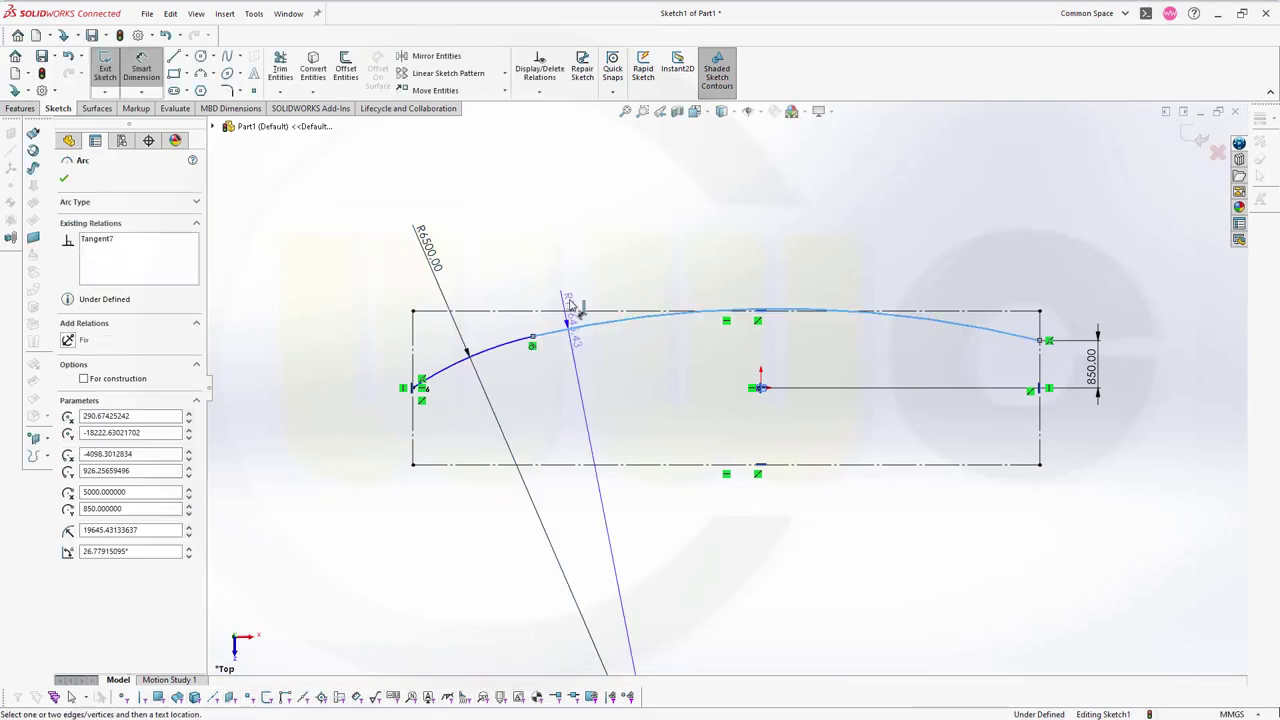
click(578, 274)
text(30)
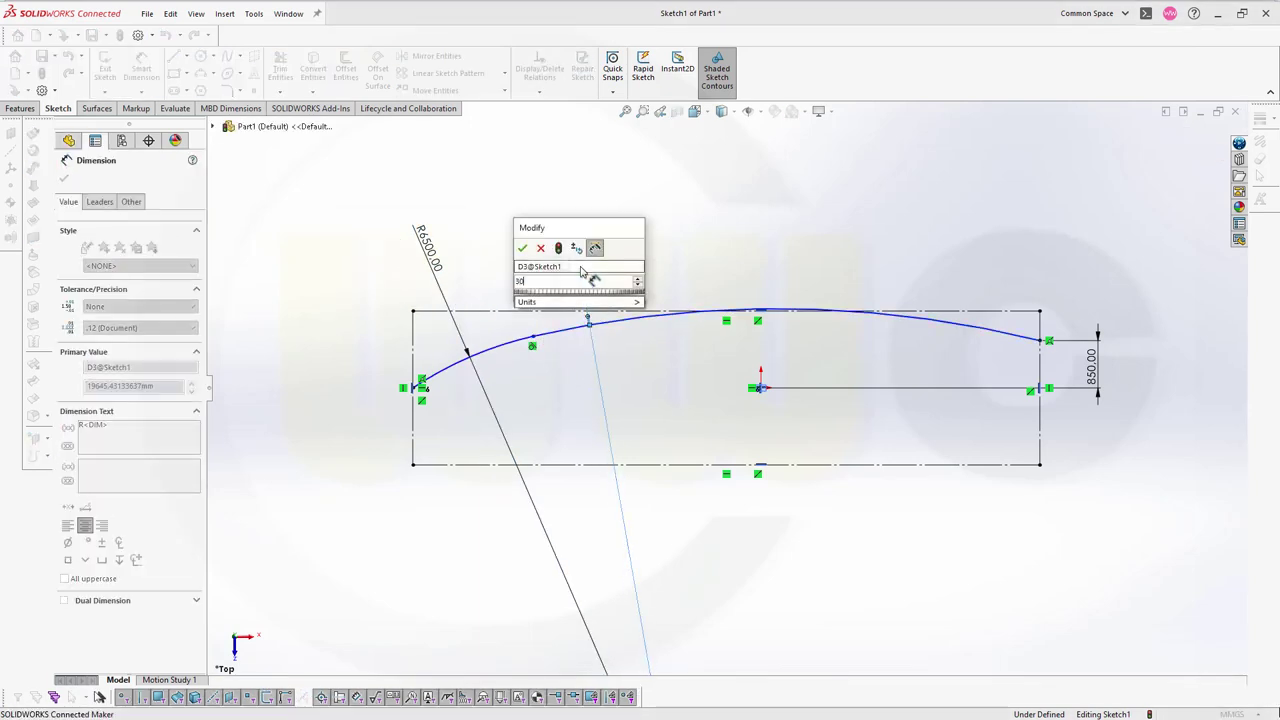
text(000)
key(Return)
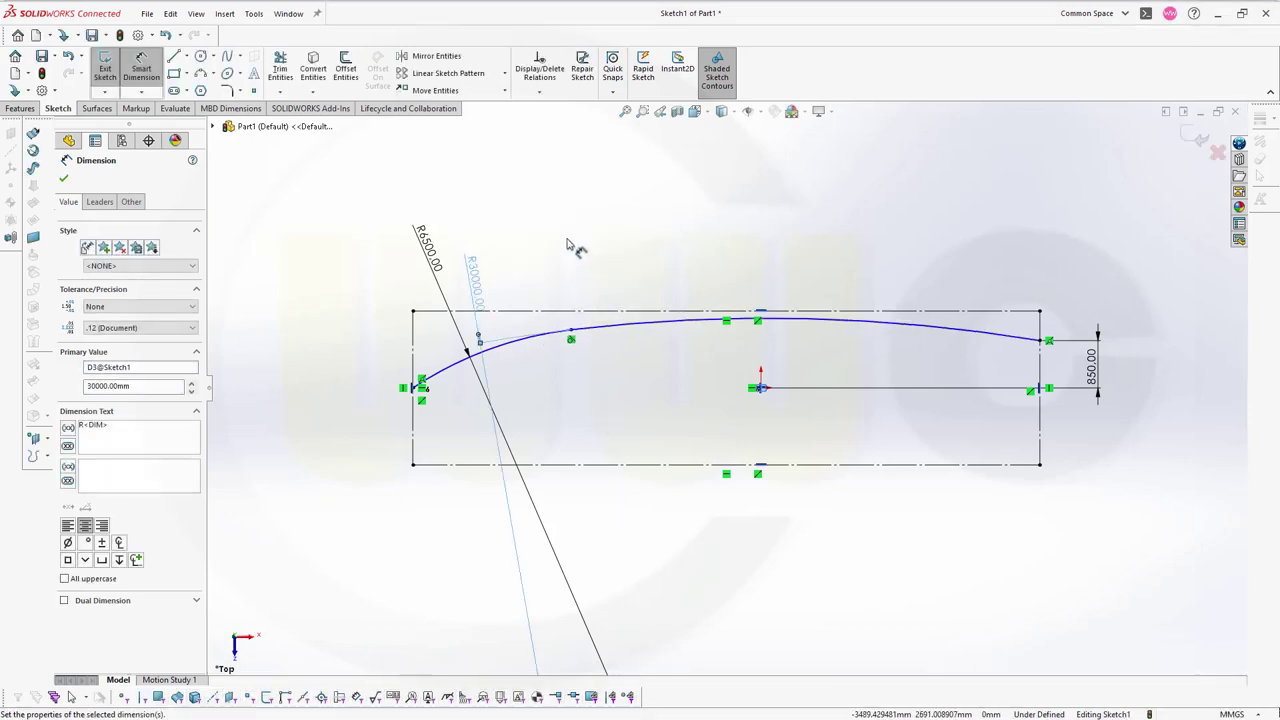
key(Escape)
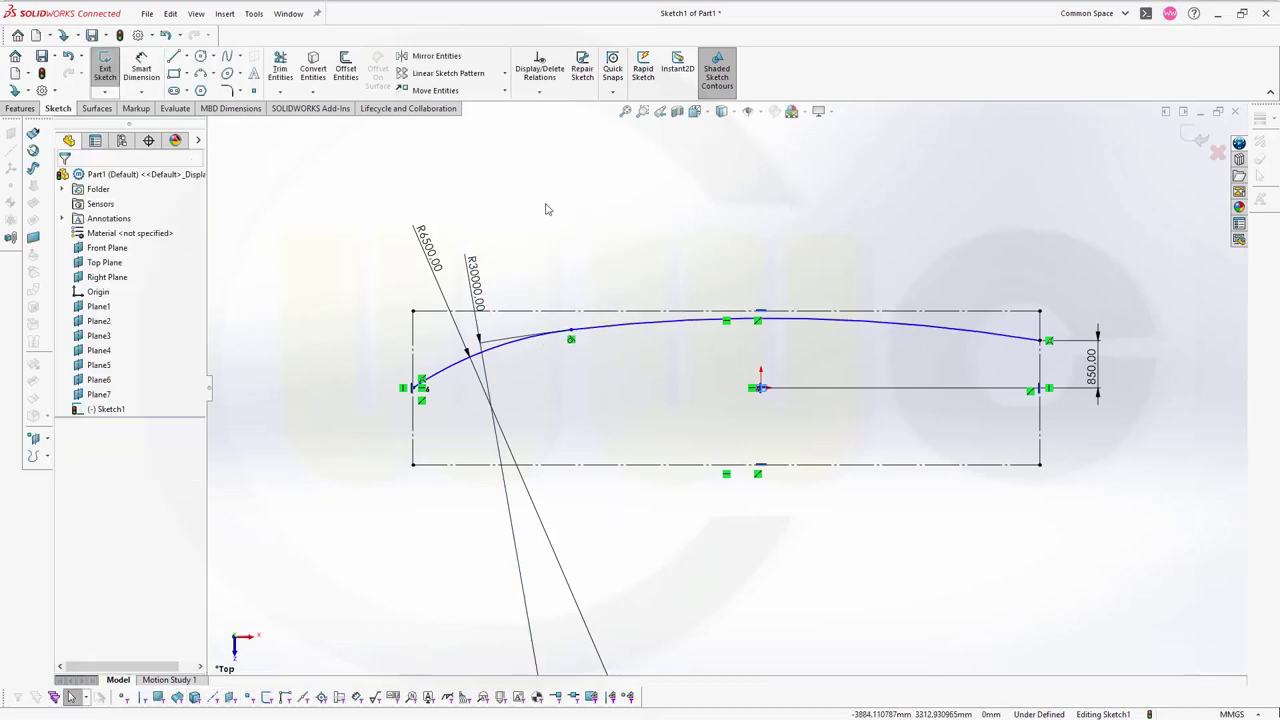
Step: Make the long arc tangent to the construction rectangle's upper edge
click(648, 311)
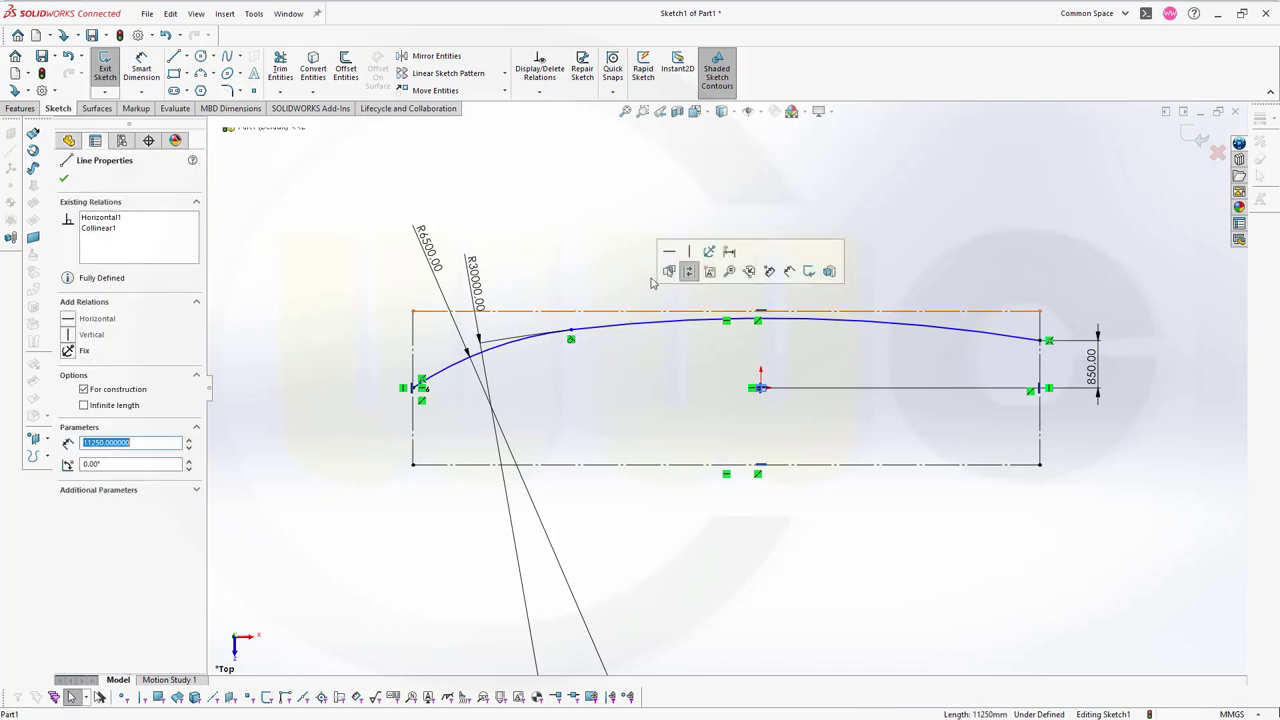
ctrl+click(637, 327)
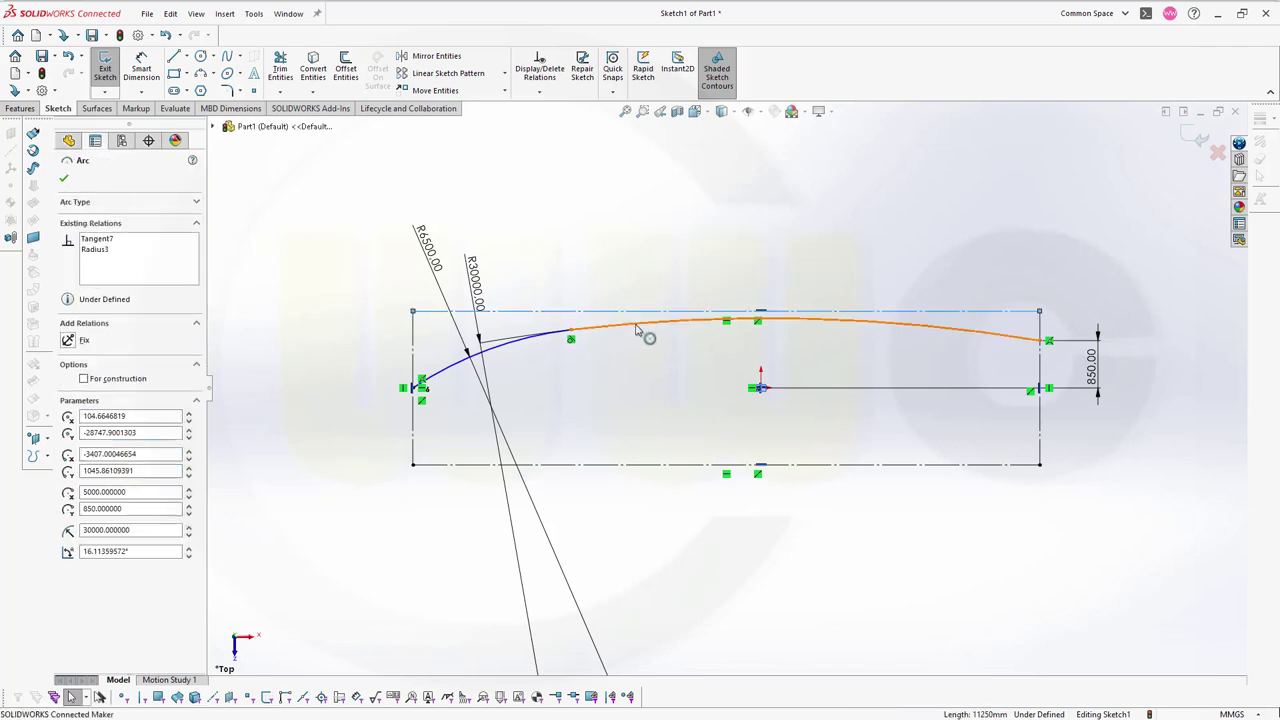
click(674, 265)
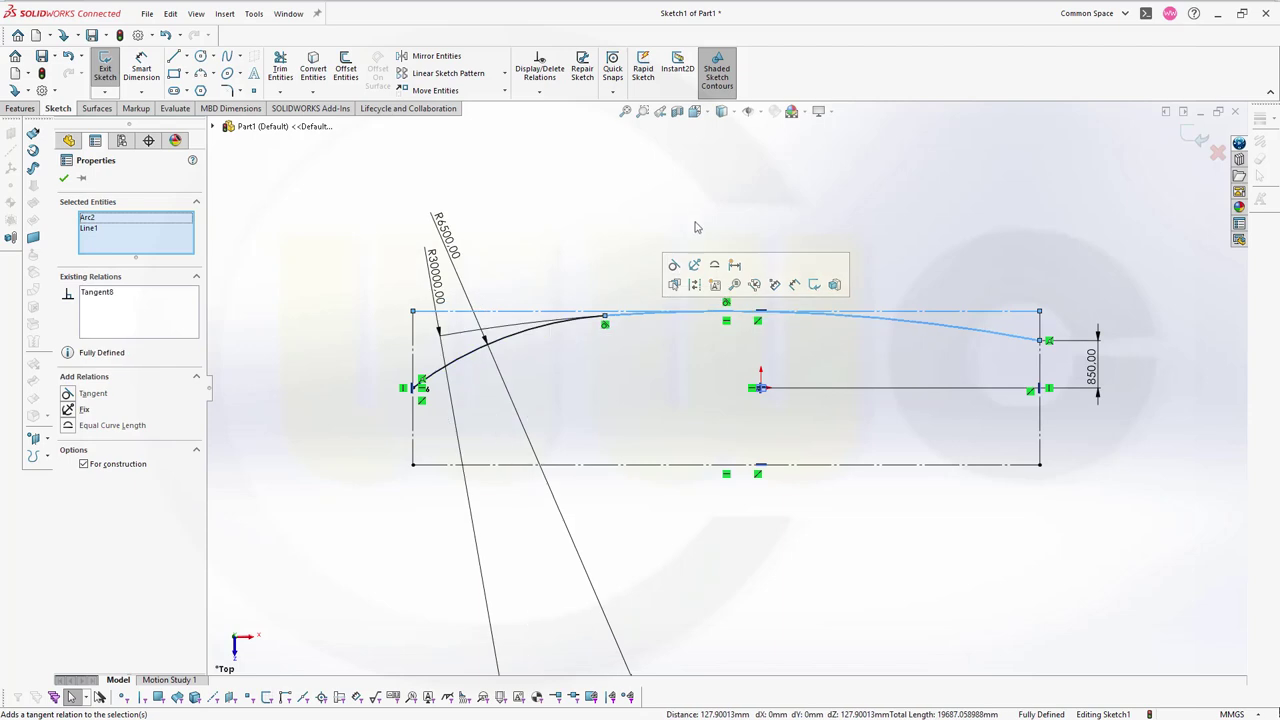
click(742, 189)
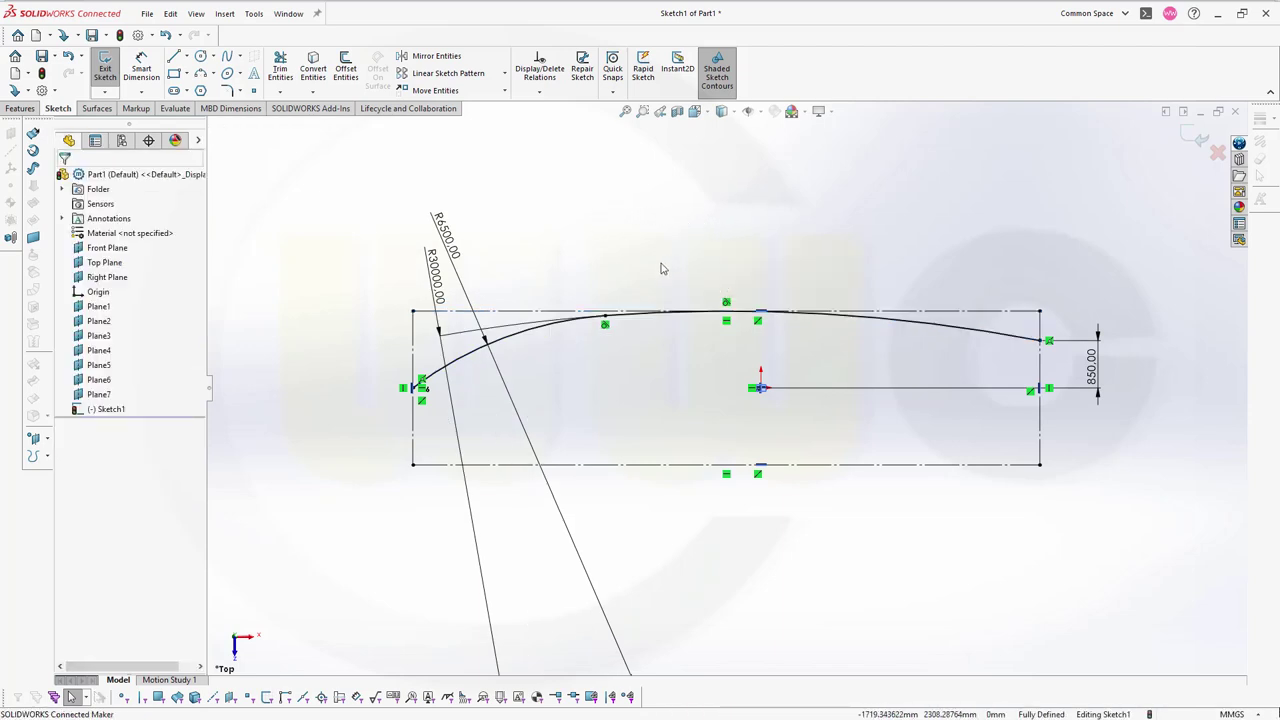
Step: Mirror both hull arcs about the Front Plane, keeping the originals
click(467, 362)
ctrl+click(918, 333)
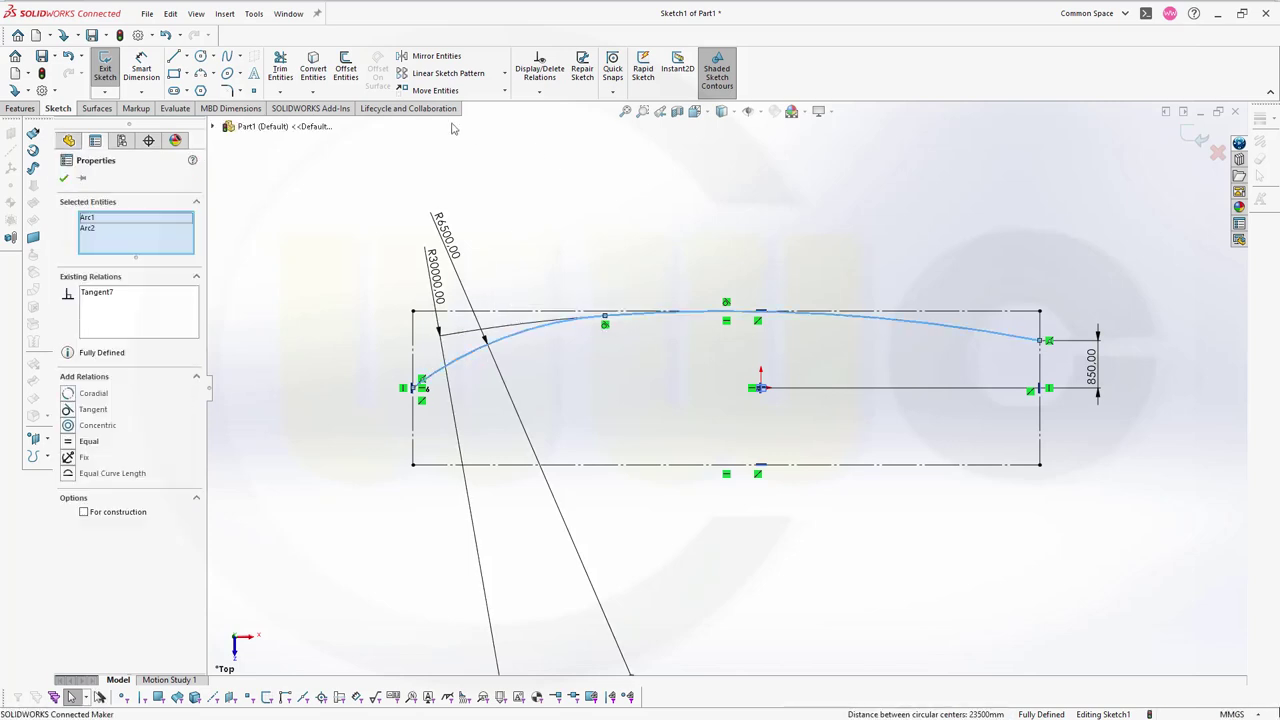
click(432, 56)
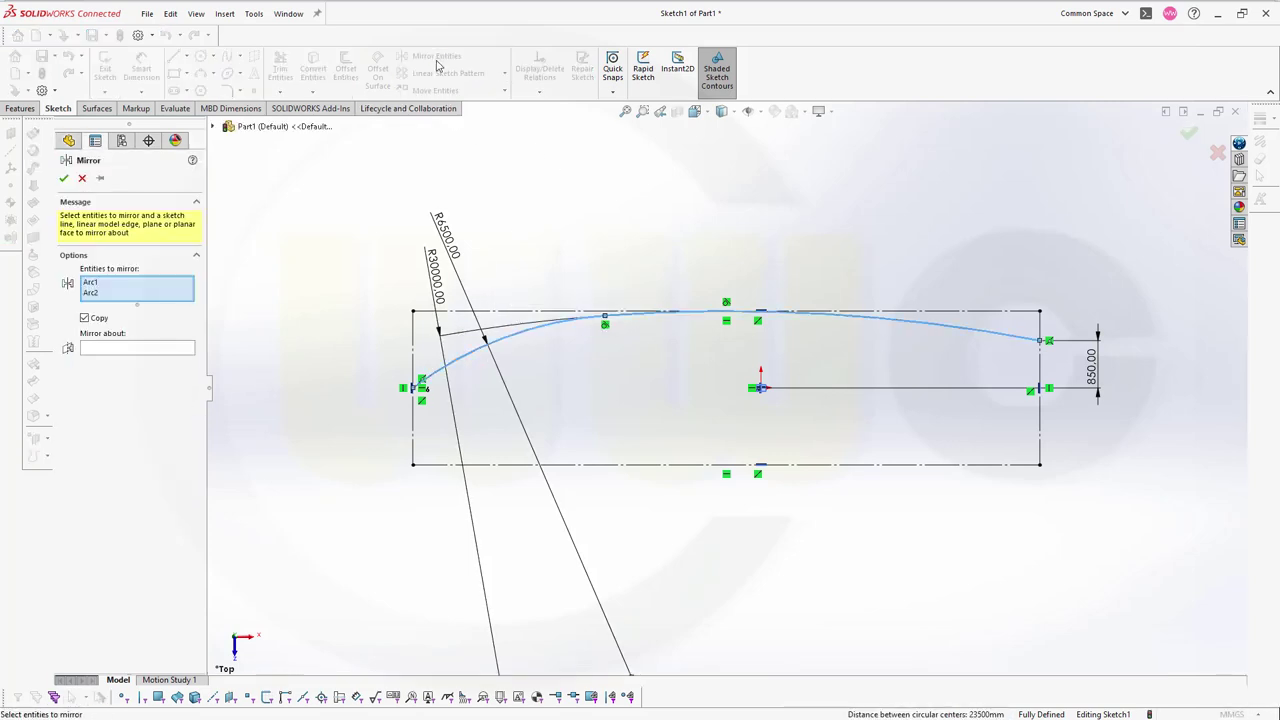
click(123, 349)
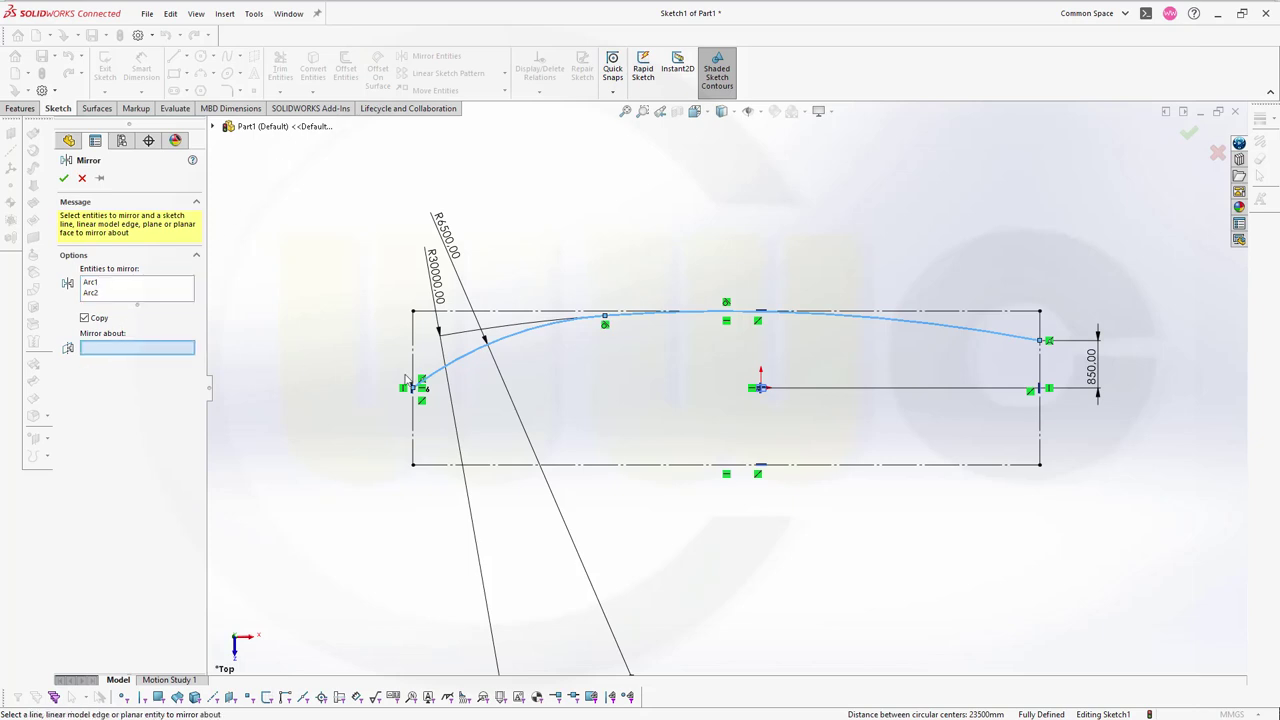
scroll(755, 448, up, 10)
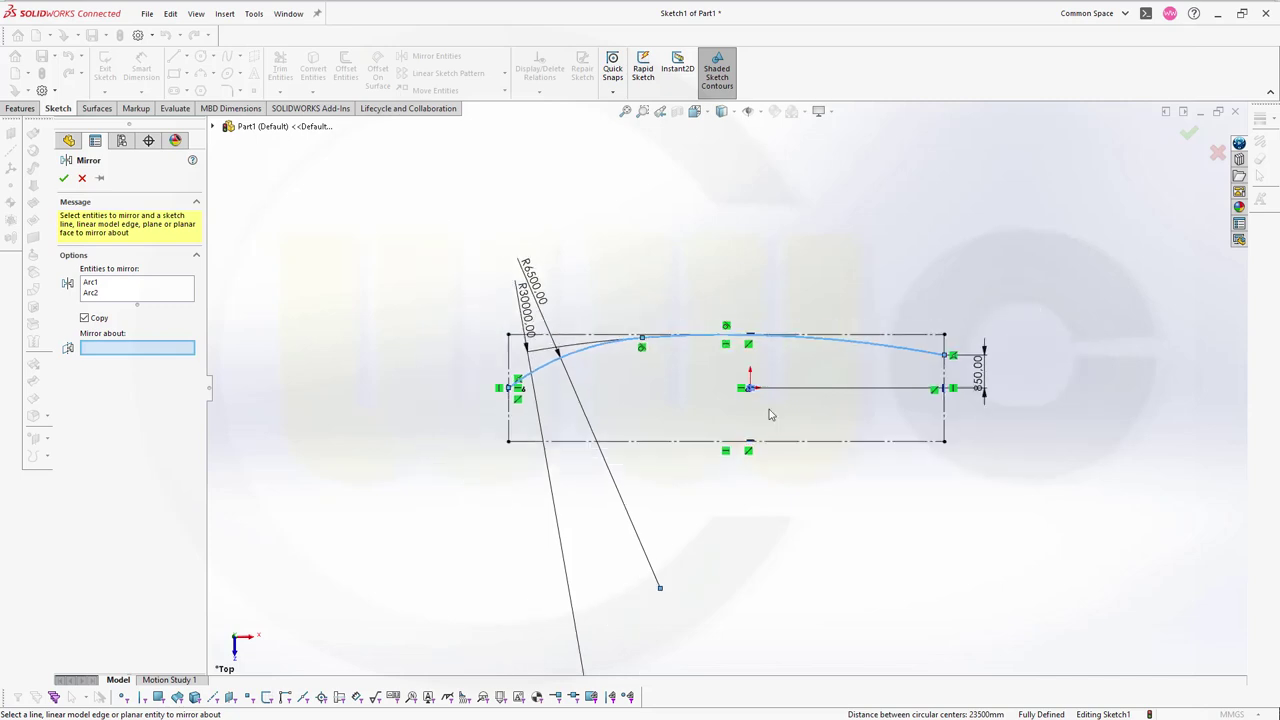
scroll(702, 364, up, 3)
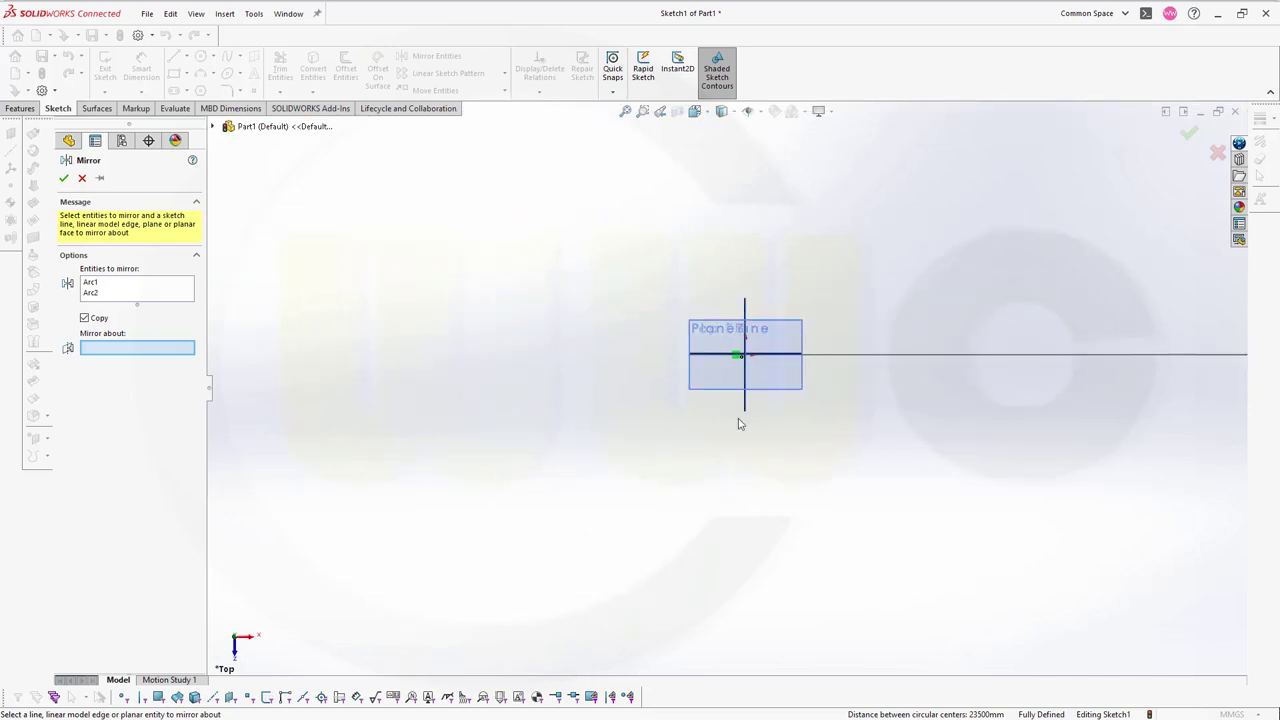
click(714, 357)
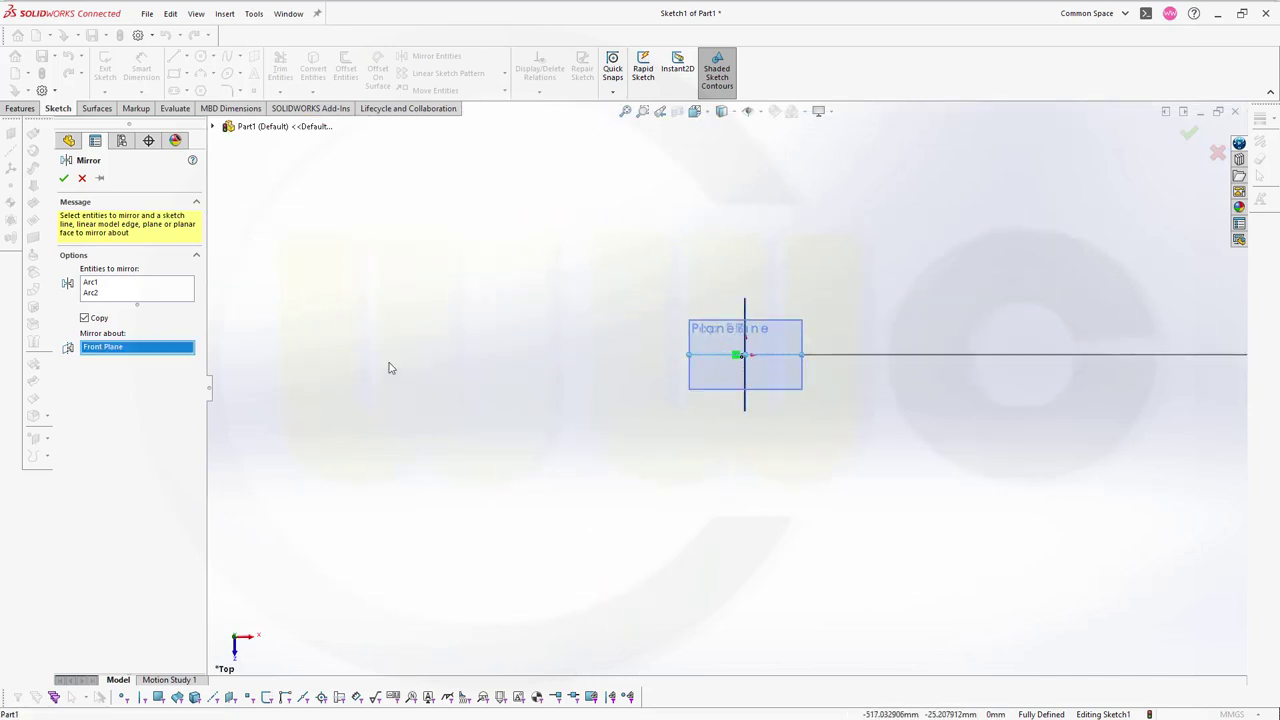
click(63, 178)
Step: Close the hull outline with a vertical line between the two long arcs' right endpoints and exit the sketch
scroll(526, 331, up, 5)
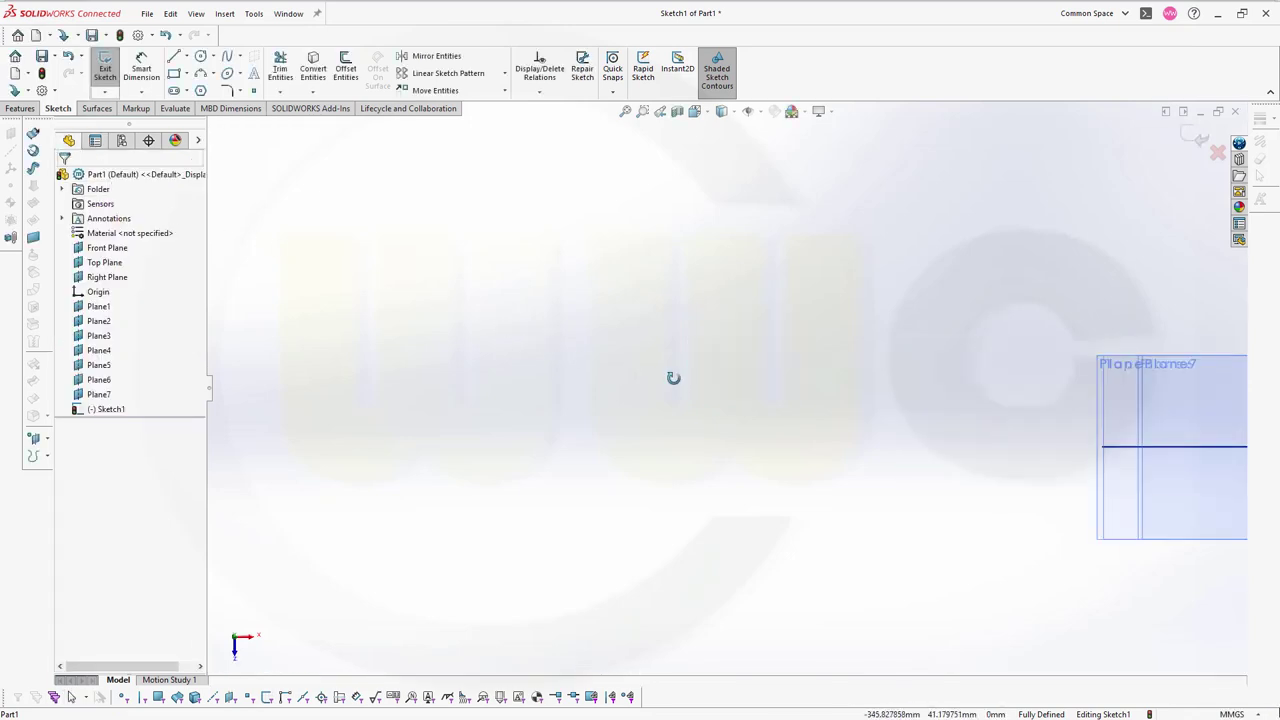
scroll(677, 387, down, 2)
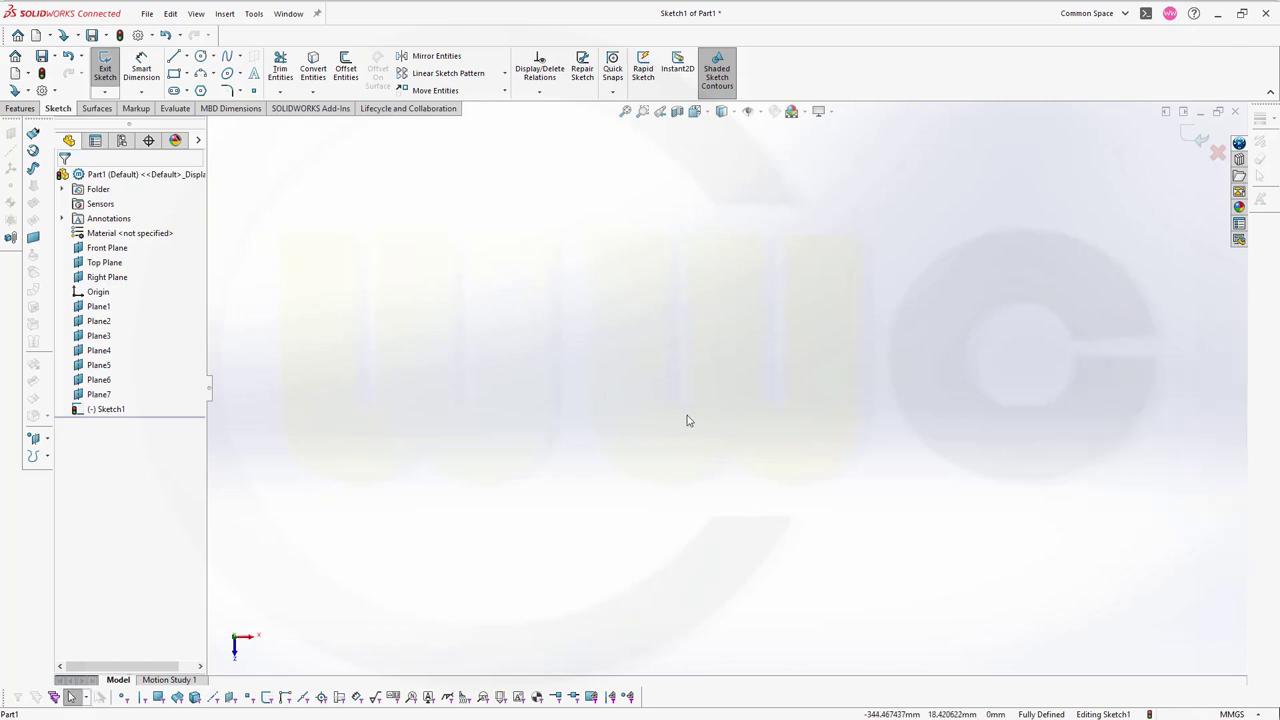
key(z)
scroll(1046, 429, up, 7)
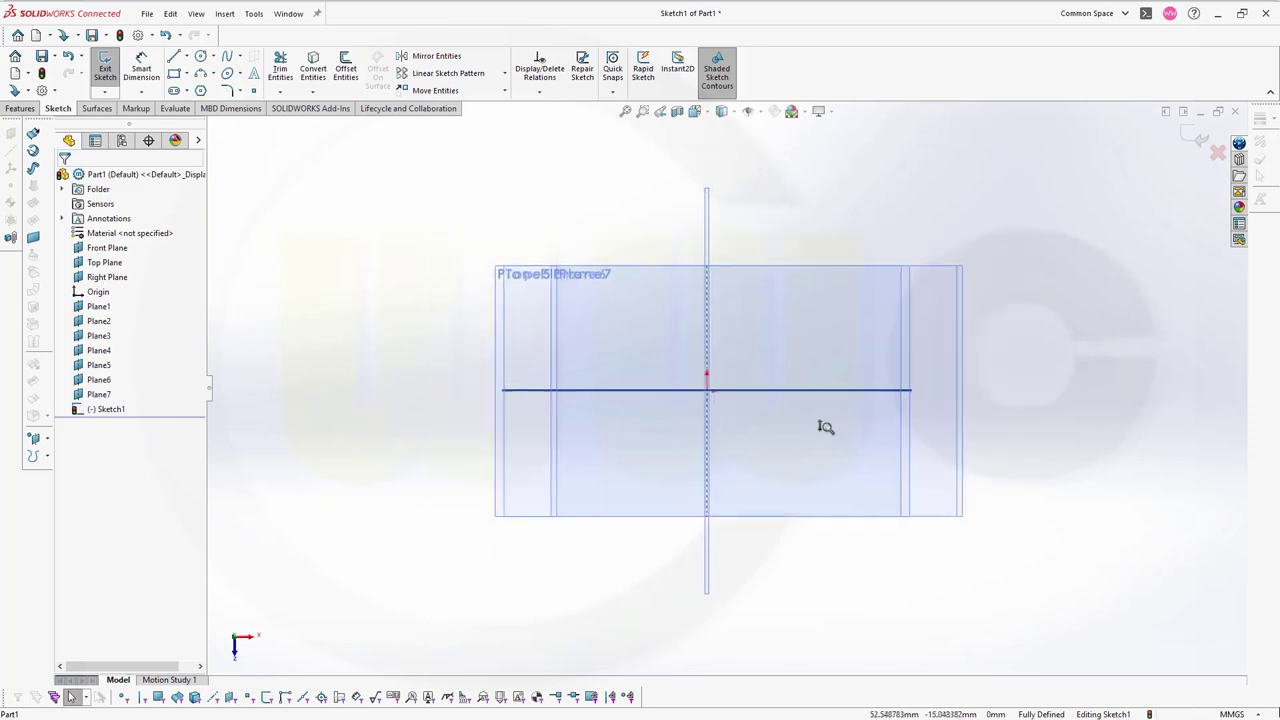
mouse_move(791, 394)
middle_down()
mouse_move(773, 410)
mouse_move(771, 375)
mouse_move(783, 494)
mouse_move(767, 333)
mouse_move(763, 389)
mouse_move(766, 374)
mouse_move(777, 386)
middle_up()
scroll(772, 390, down, 3)
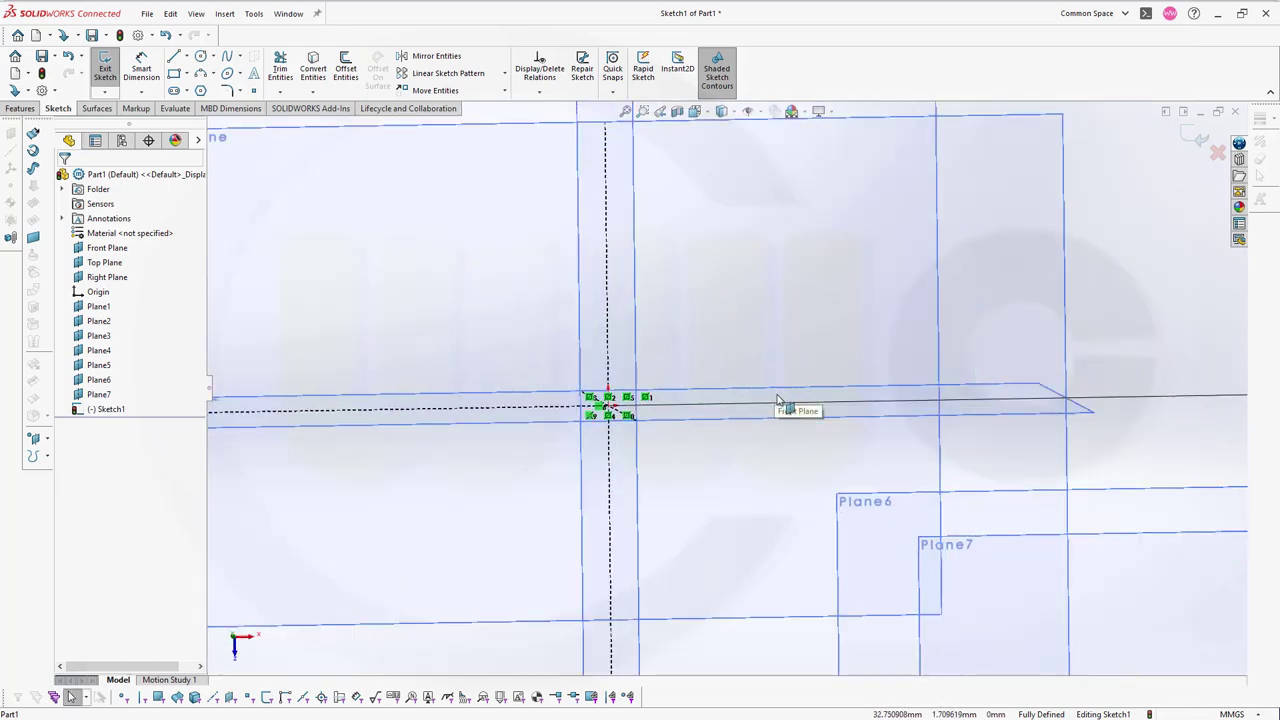
scroll(775, 395, up, 5)
key(ctrl+8)
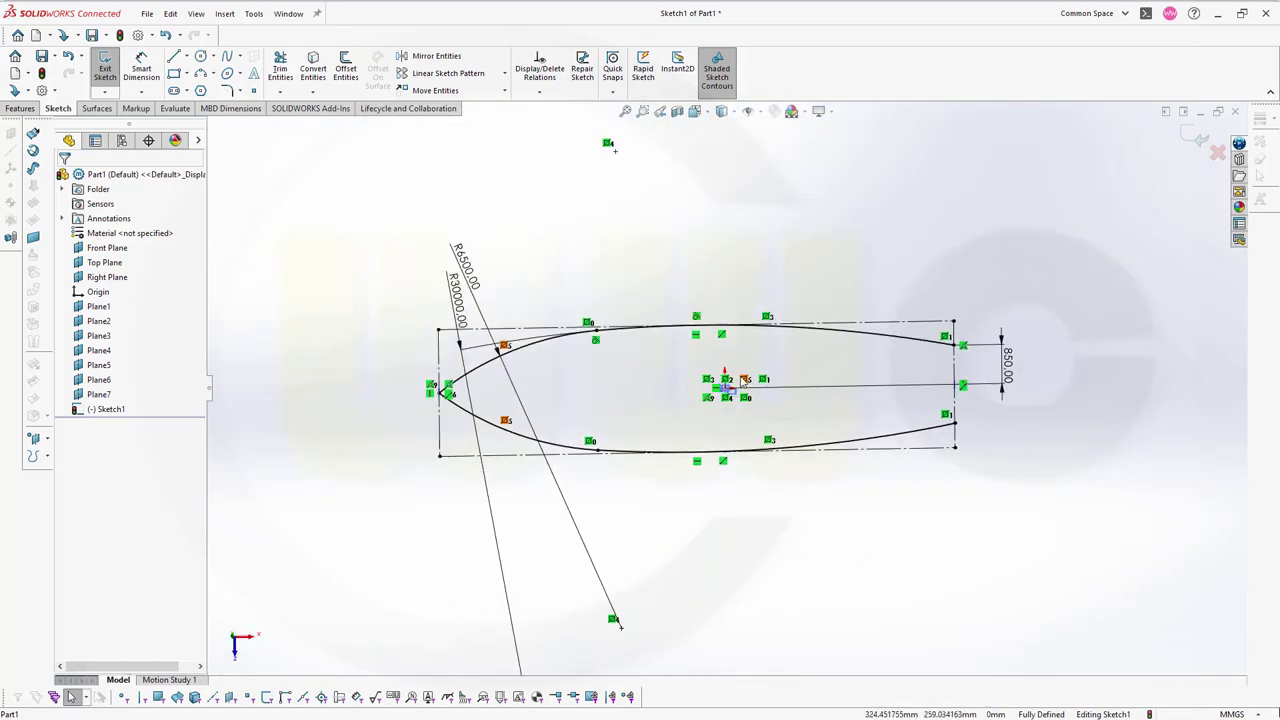
click(174, 57)
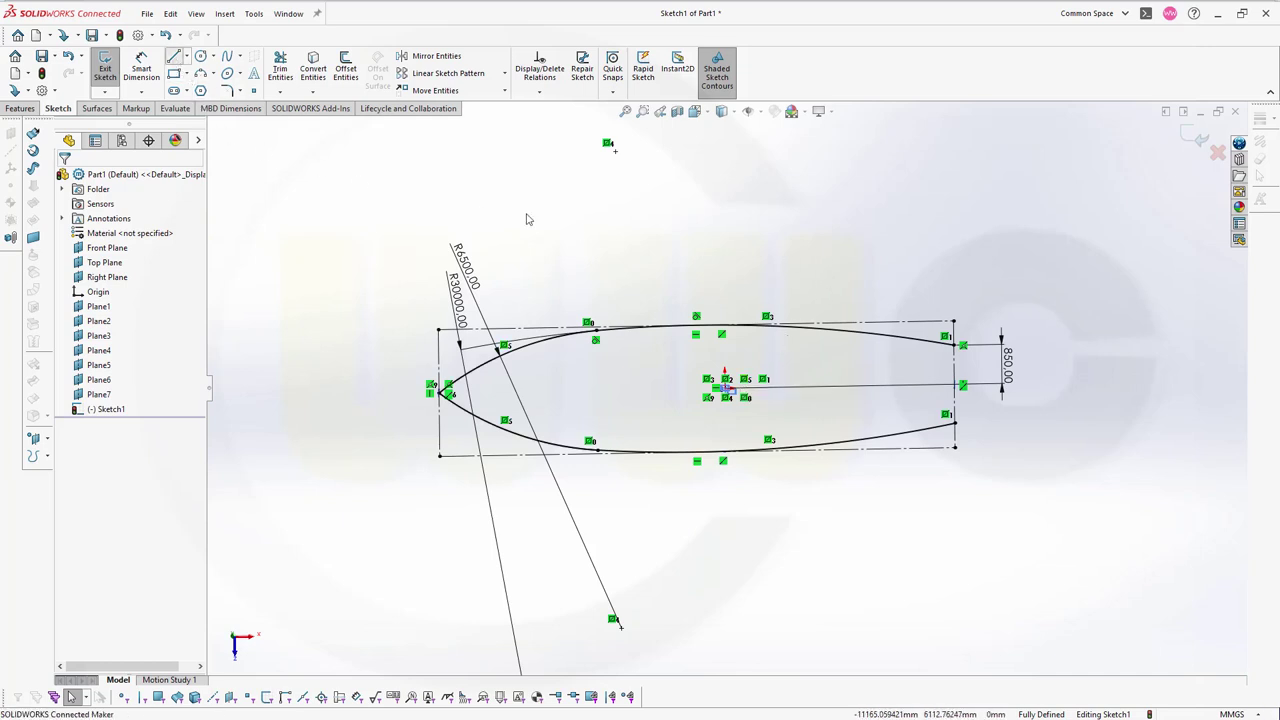
click(960, 345)
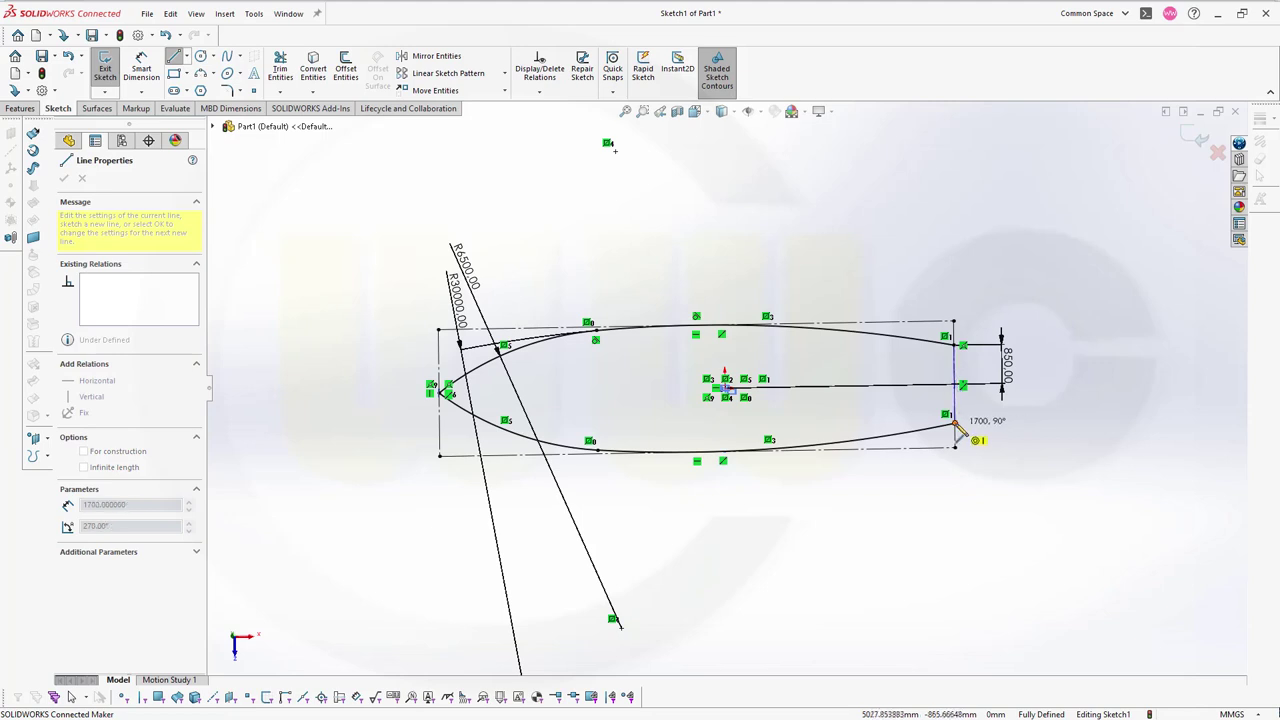
click(955, 424)
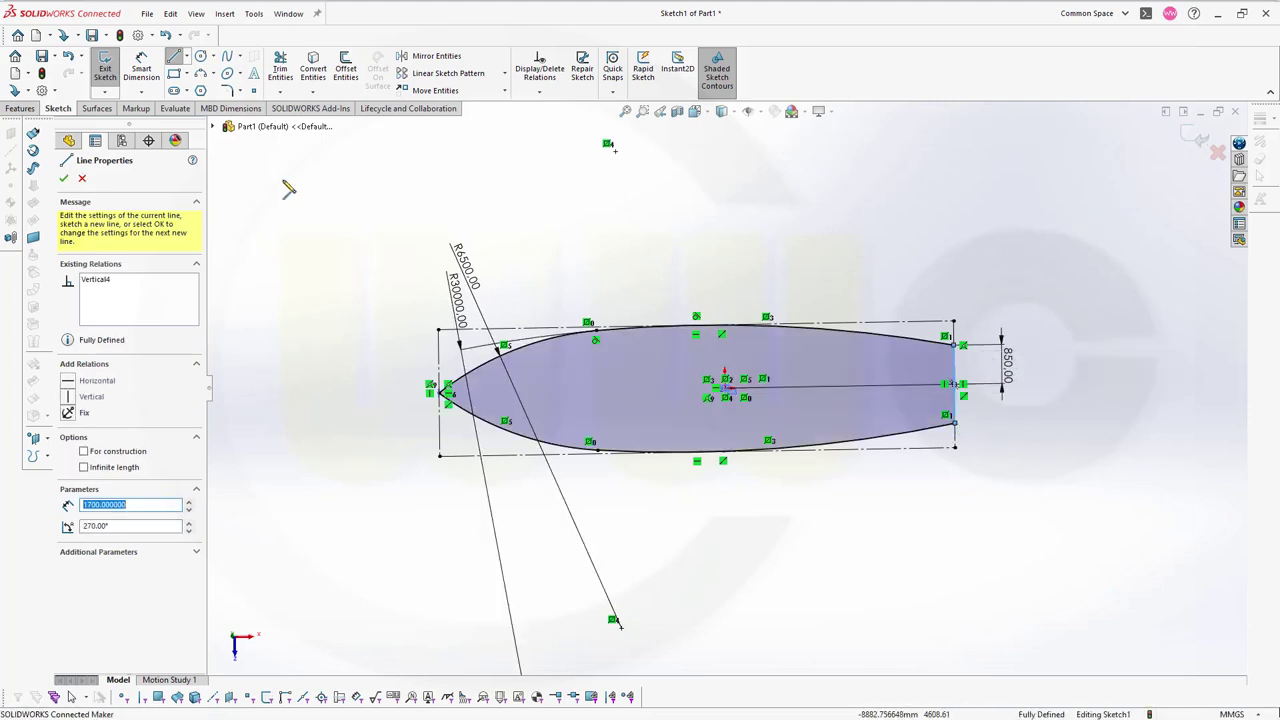
click(64, 179)
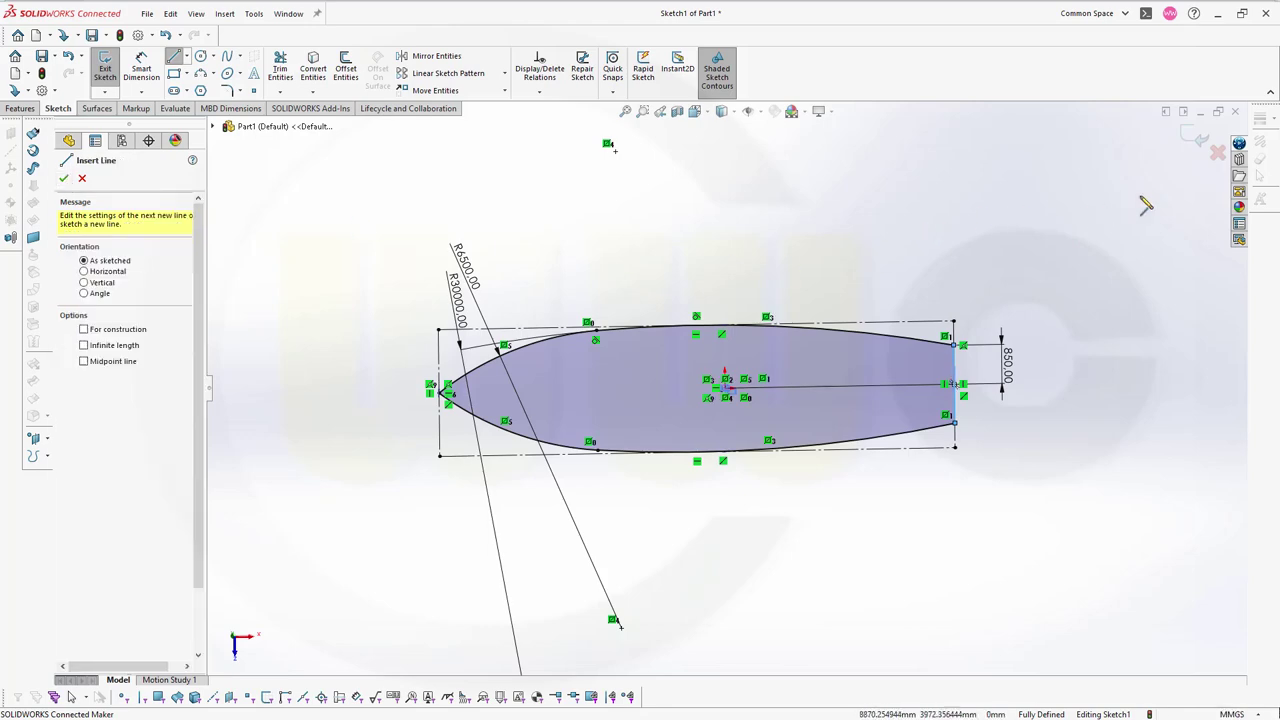
click(1196, 139)
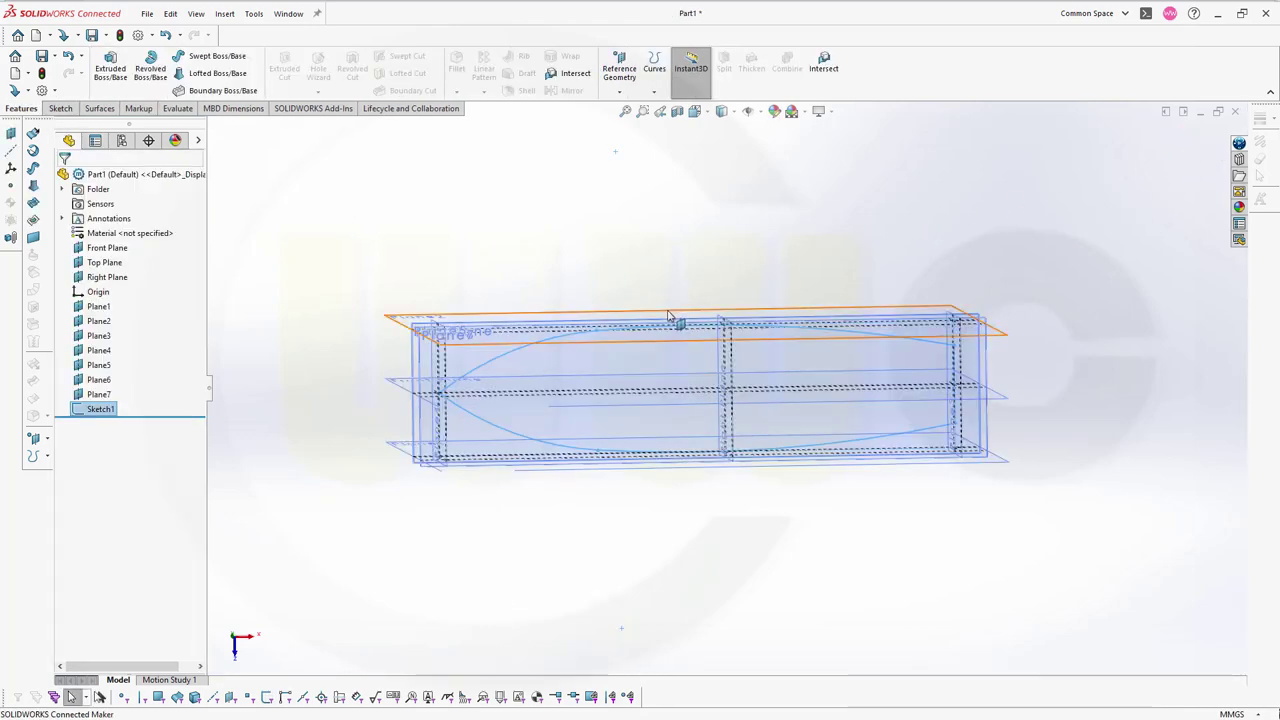
Step: Start extruding the closed hull outline sketch, with the first direction ending up to the surface Plane5
scroll(600, 300, down, 5)
scroll(593, 260, up, 3)
middle_drag(600, 340, 634, 126)
scroll(560, 340, down, 3)
scroll(610, 355, up, 5)
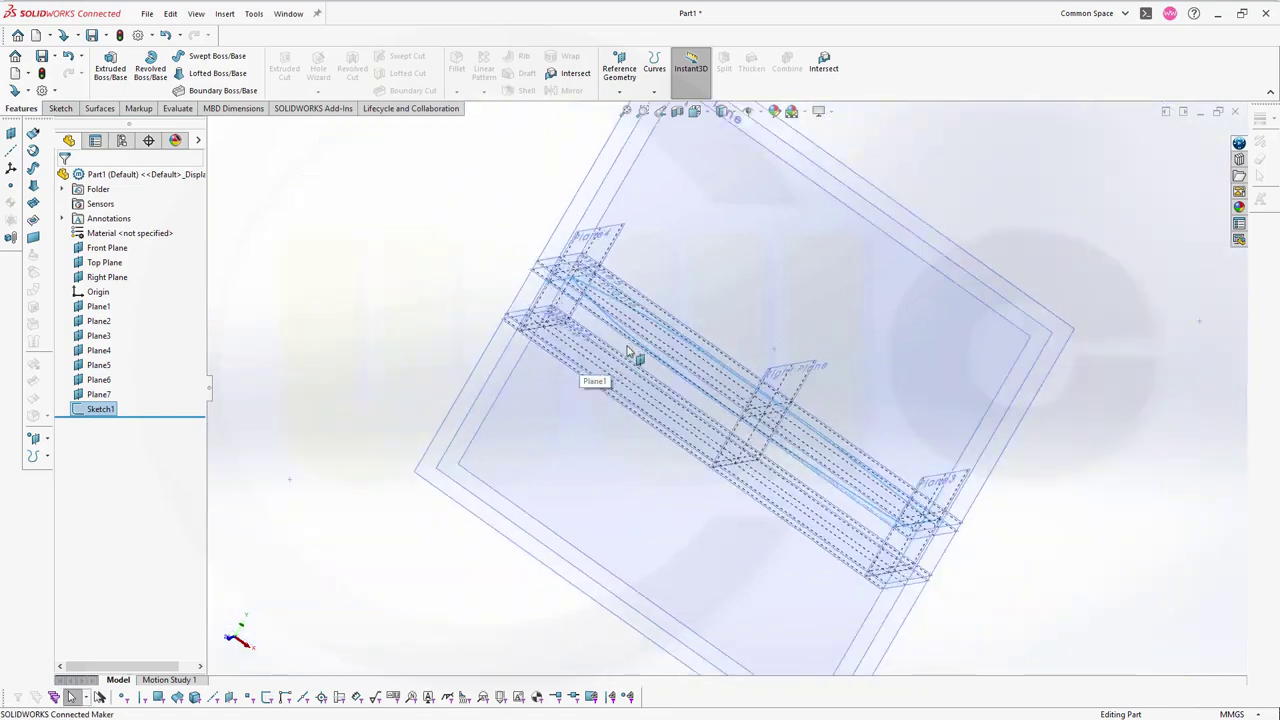
scroll(700, 355, down, 1)
middle_drag(405, 259, 392, 291)
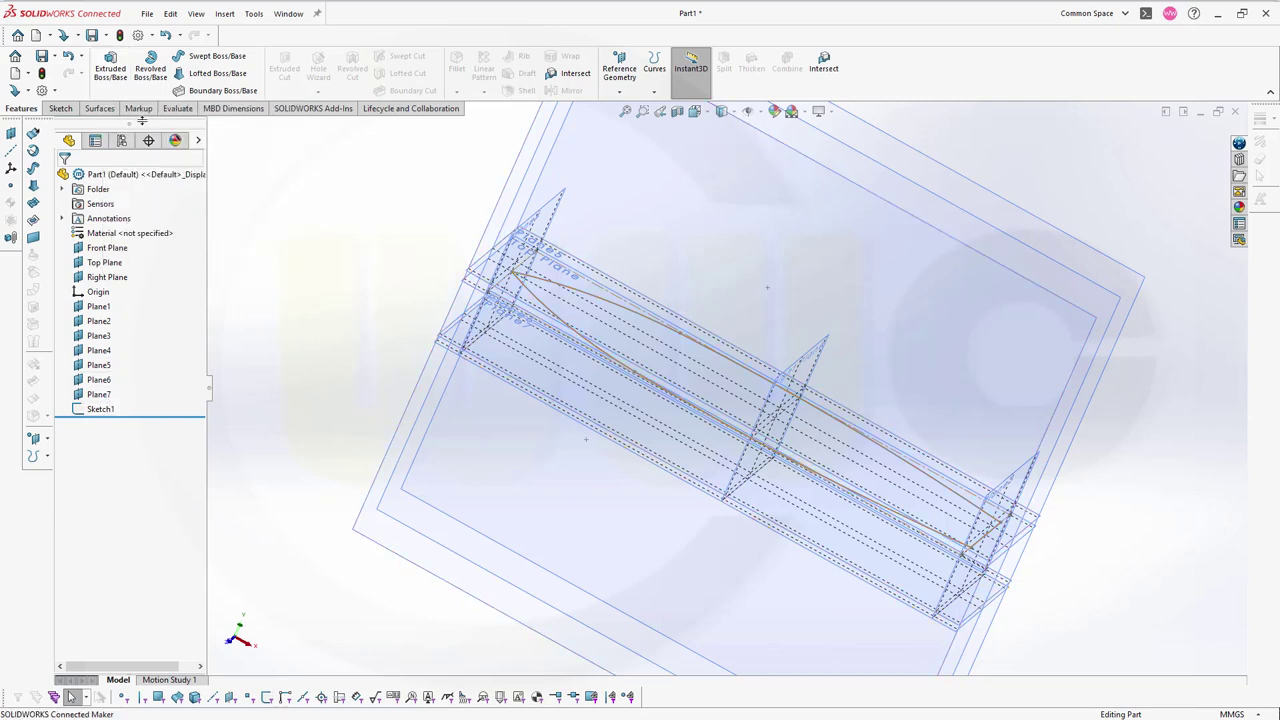
click(110, 70)
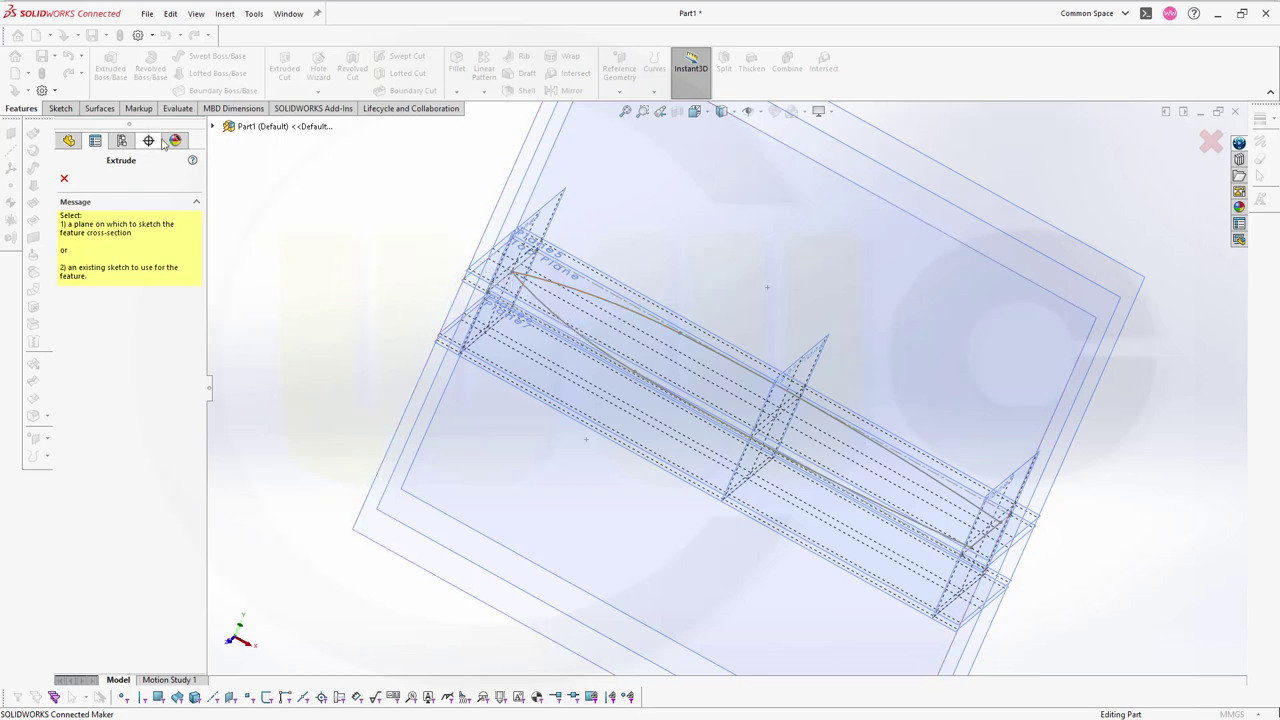
click(213, 126)
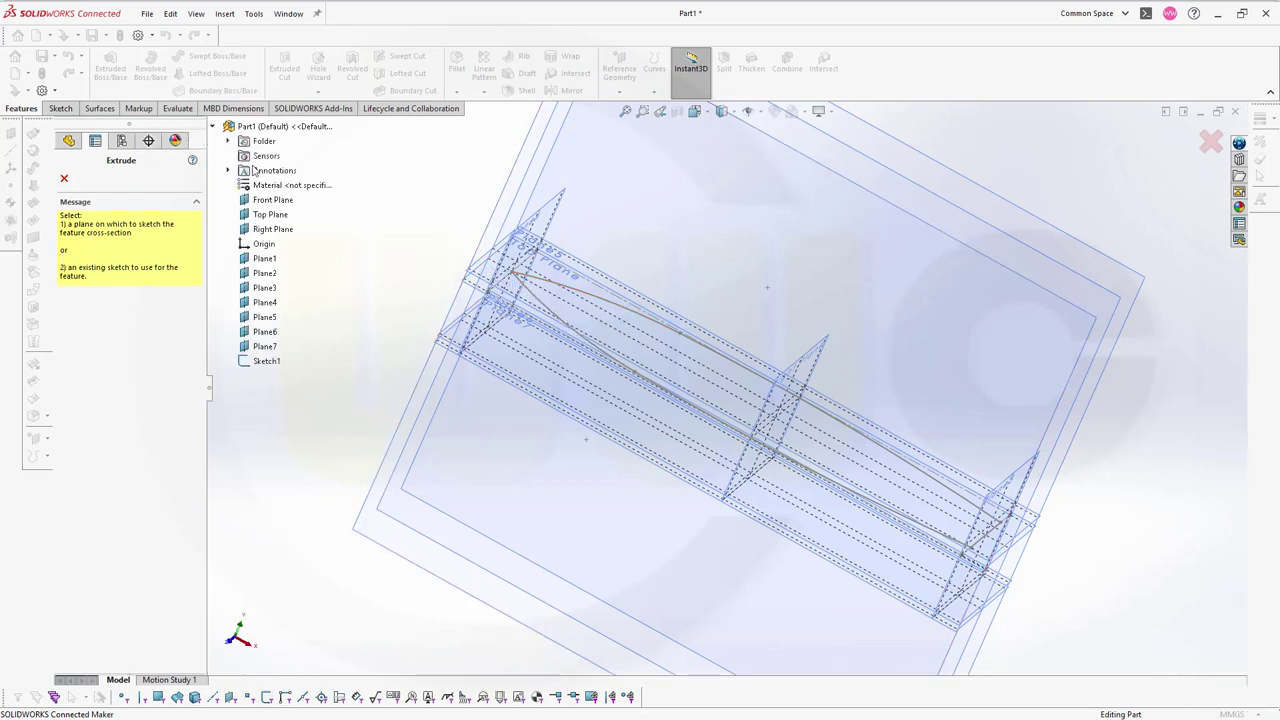
click(259, 365)
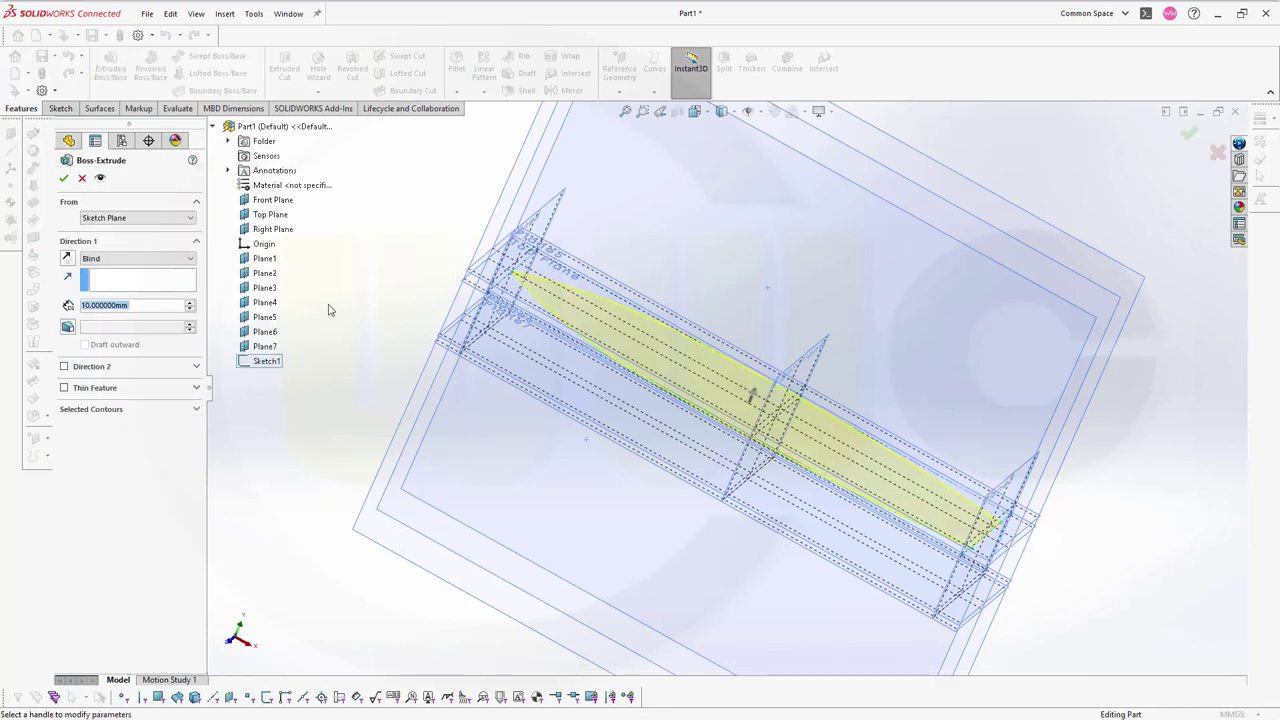
click(189, 259)
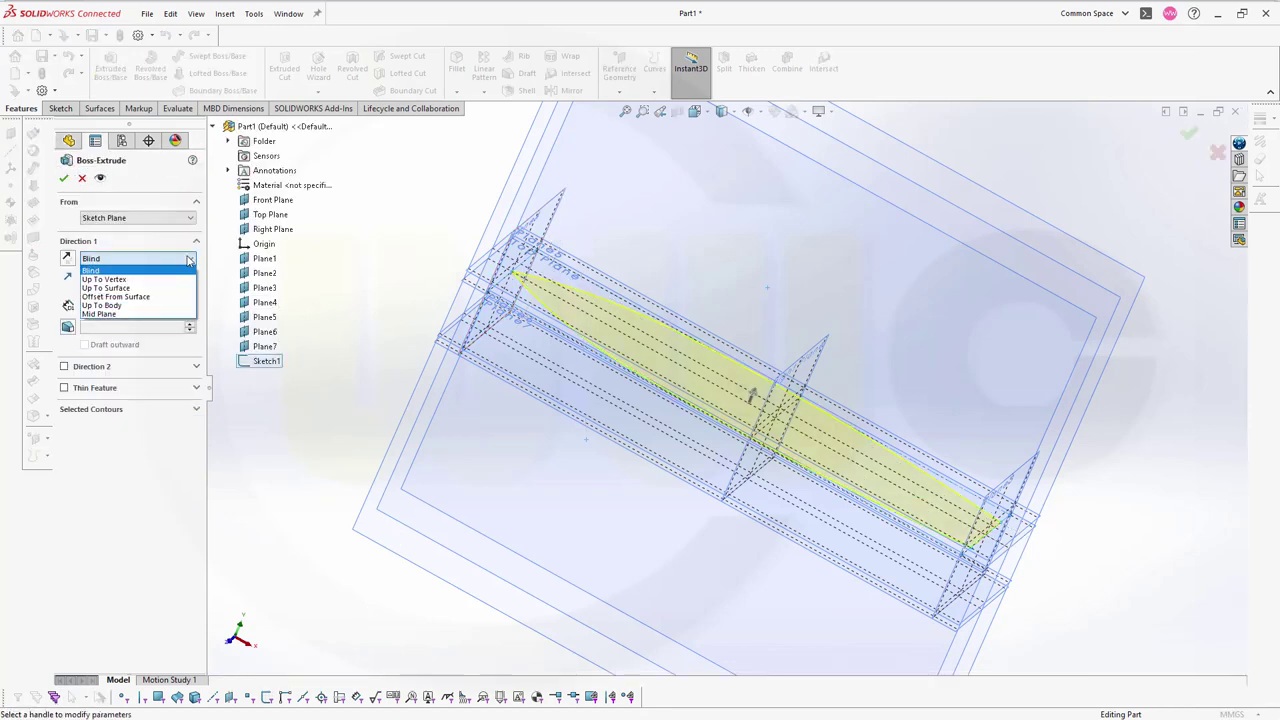
click(150, 288)
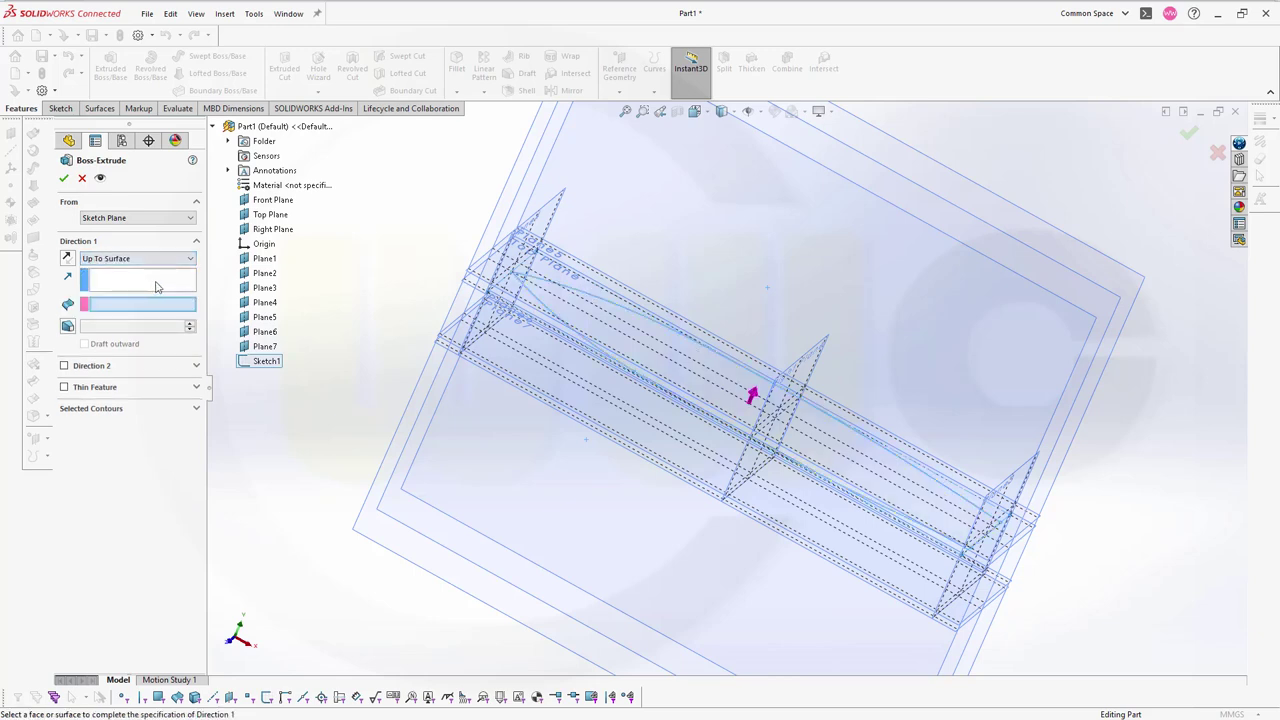
click(272, 320)
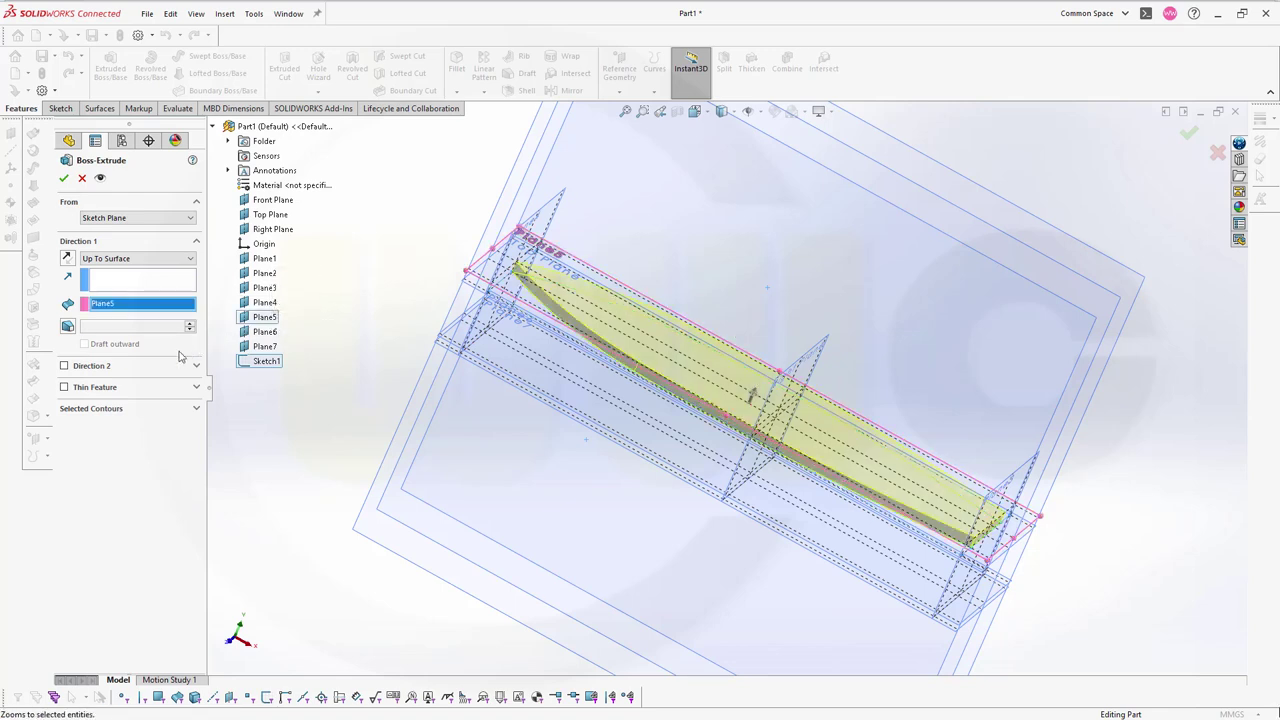
Step: Add a second extrusion direction ending up to the surface Plane6 and complete the hull body
click(64, 366)
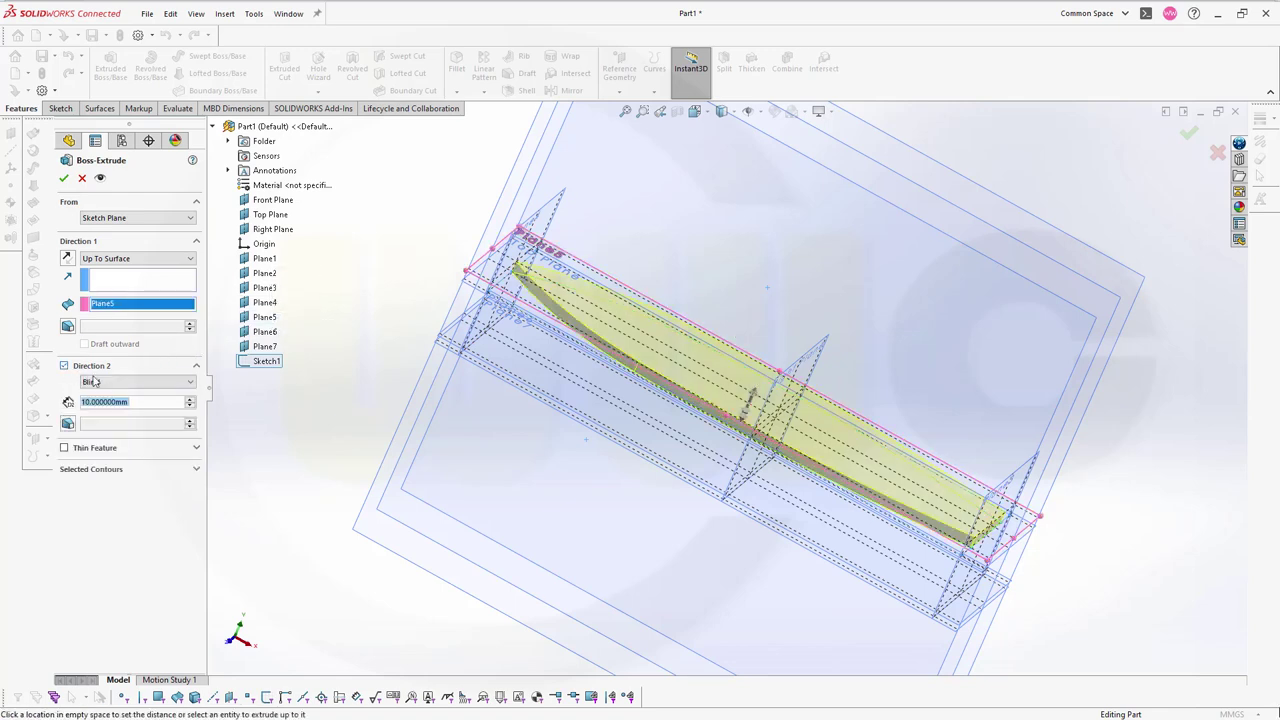
click(190, 383)
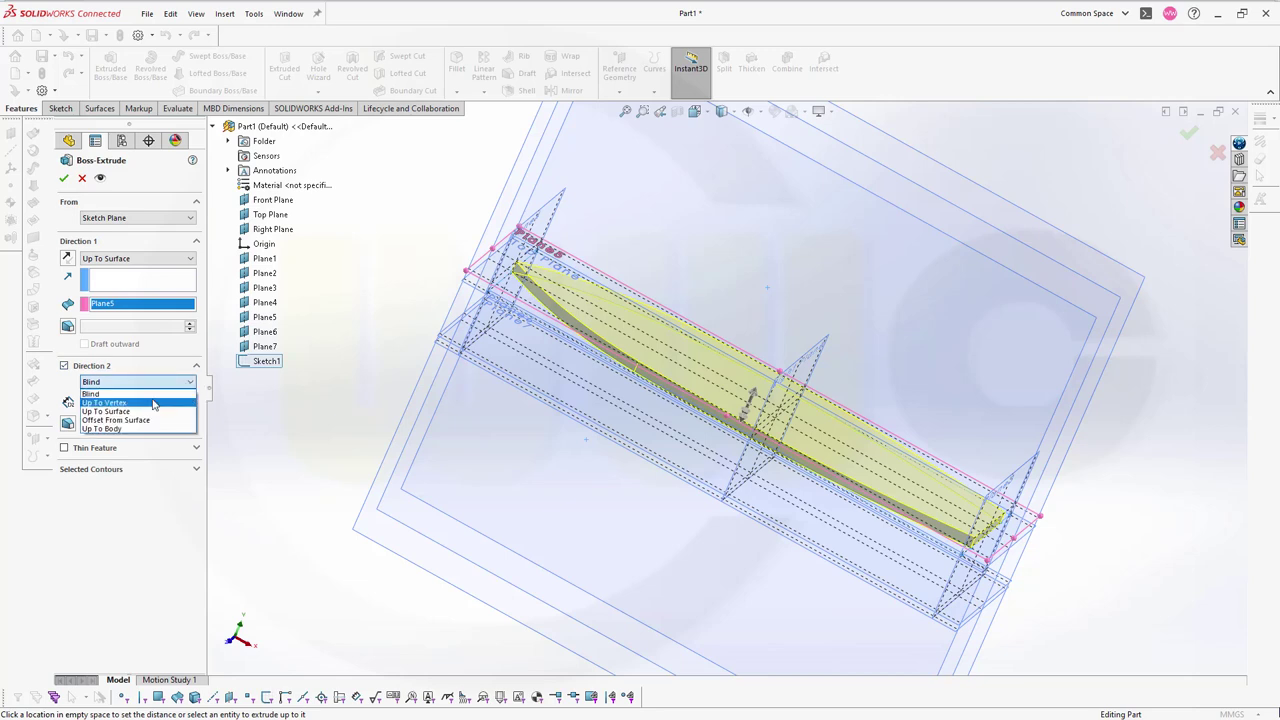
click(150, 413)
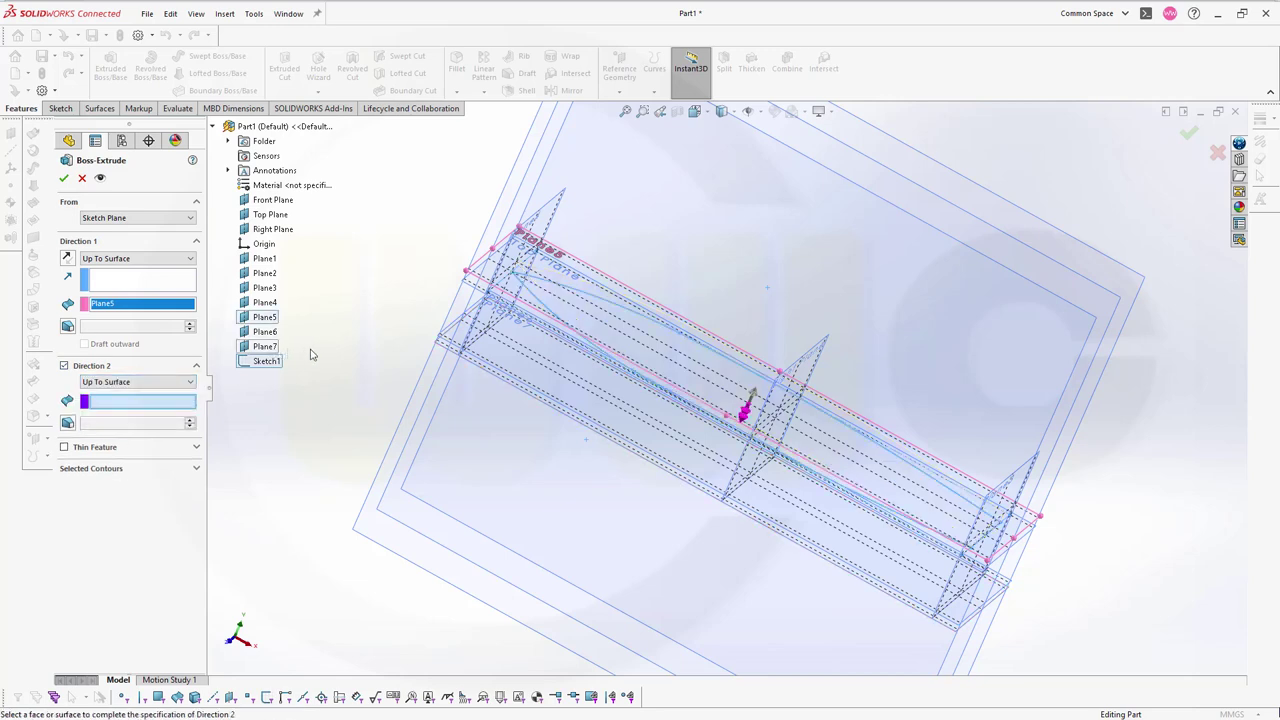
click(263, 332)
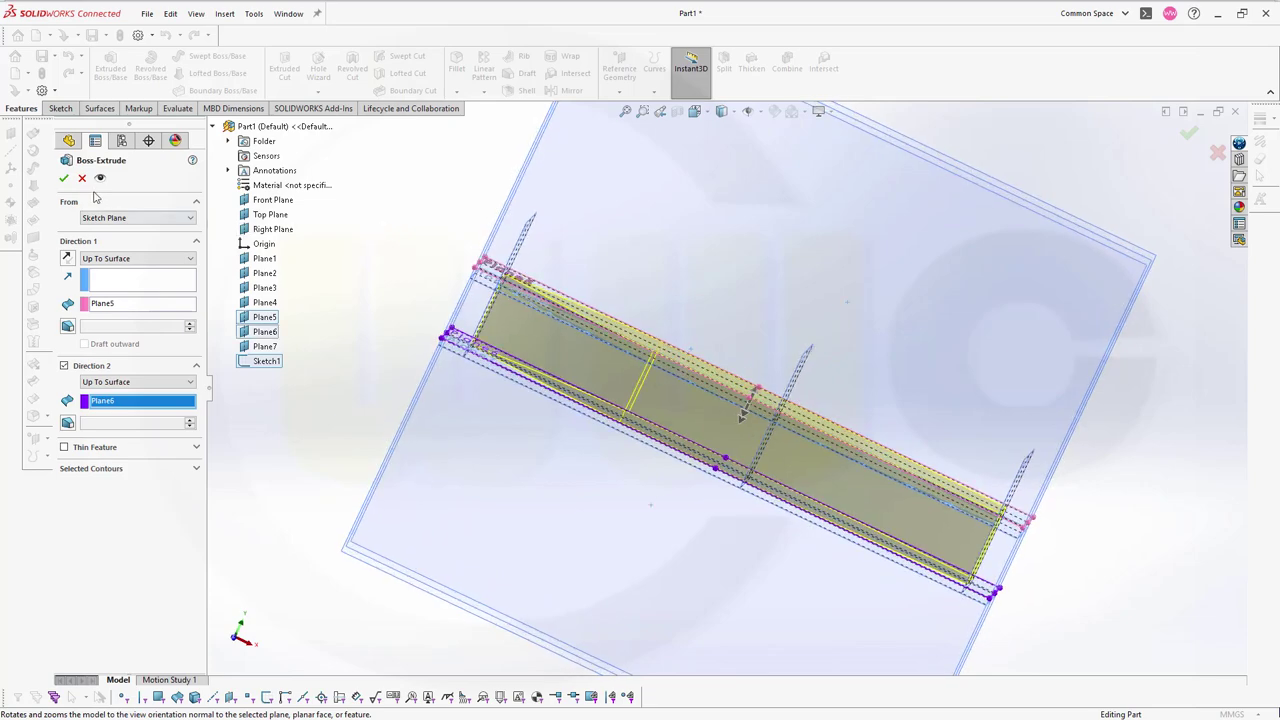
click(63, 178)
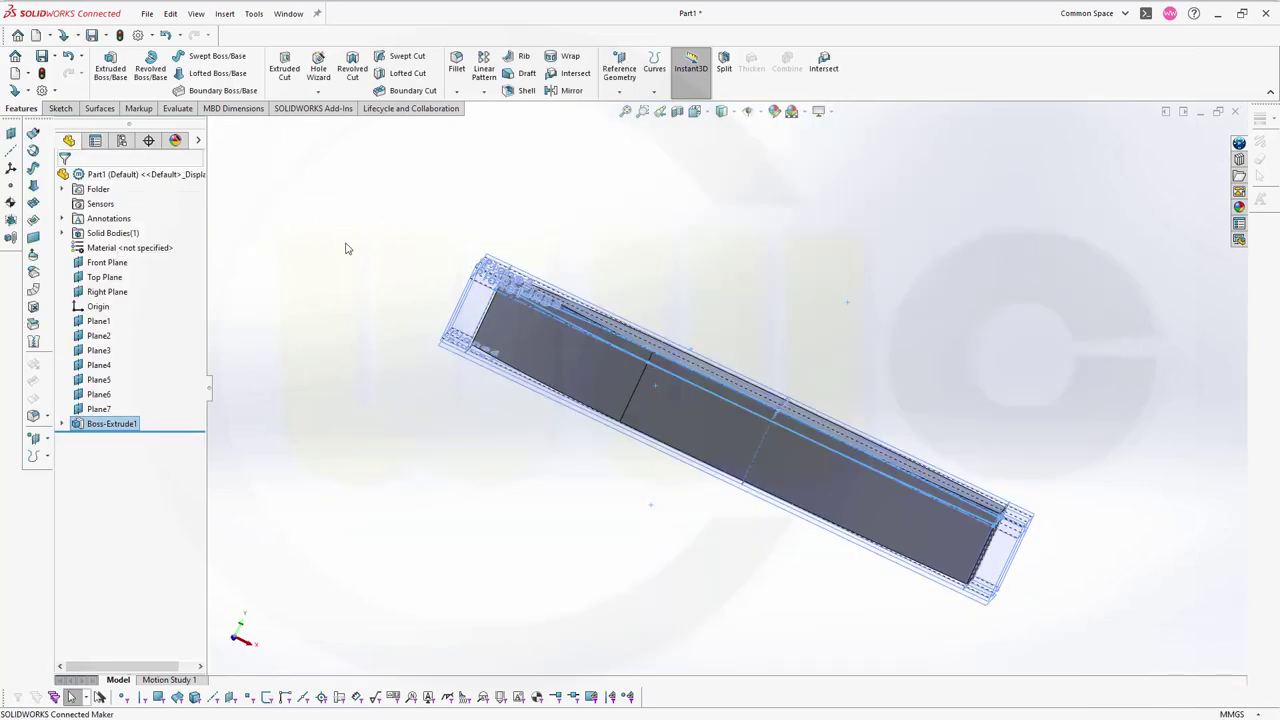
Step: Start a distance-distance chamfer, make it asymmetric and set its first distance to 540 mm
click(346, 248)
mouse_move(346, 249)
middle_down()
mouse_move(354, 286)
mouse_move(294, 286)
mouse_move(335, 270)
mouse_move(383, 171)
mouse_move(348, 233)
middle_up()
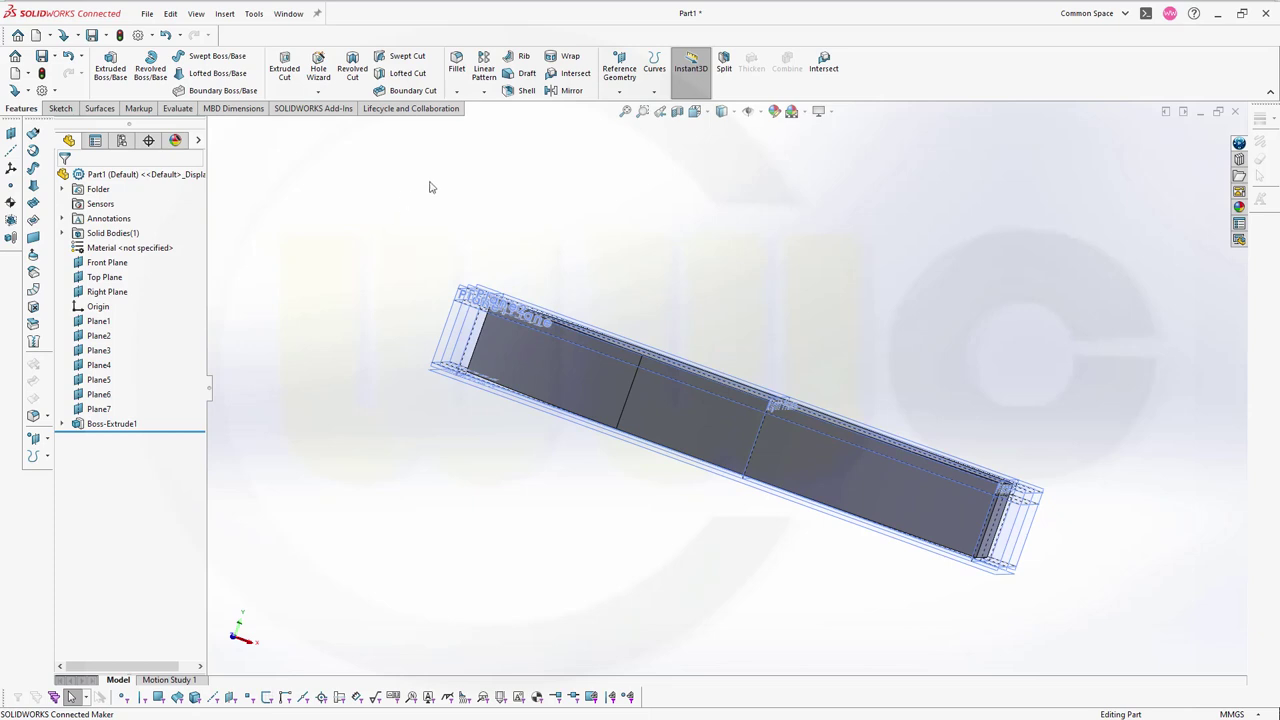
click(457, 91)
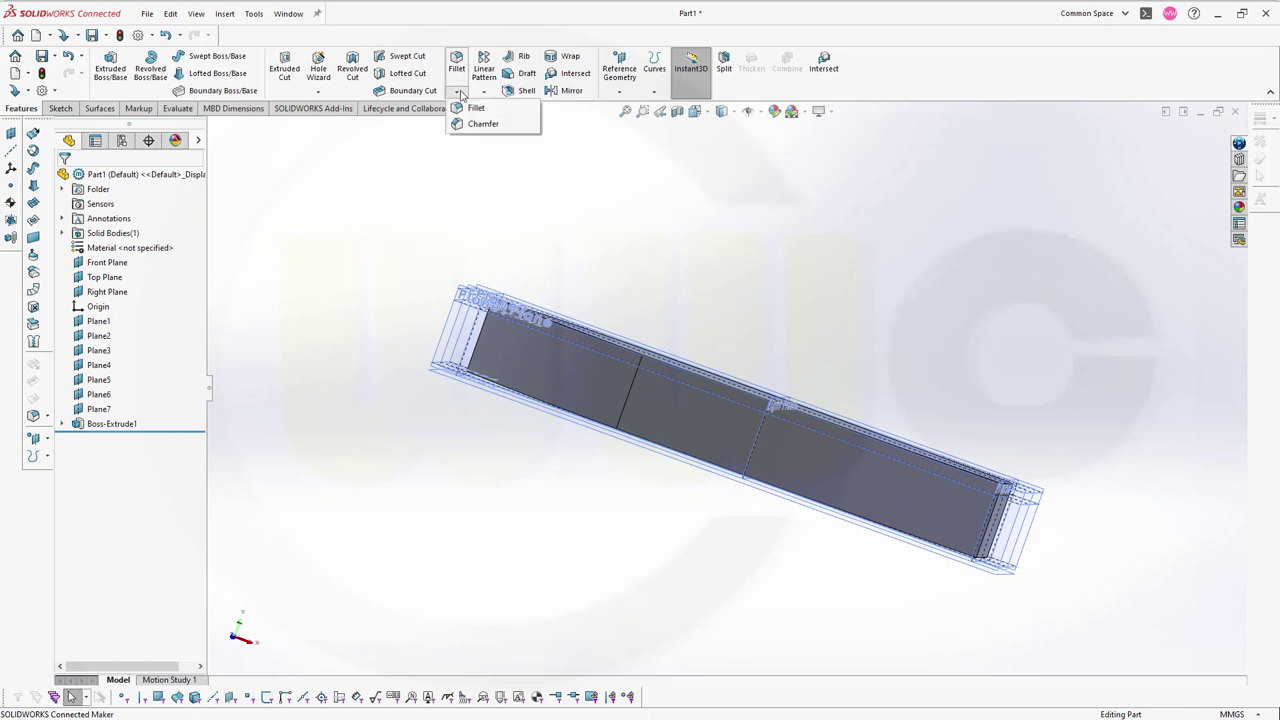
click(476, 123)
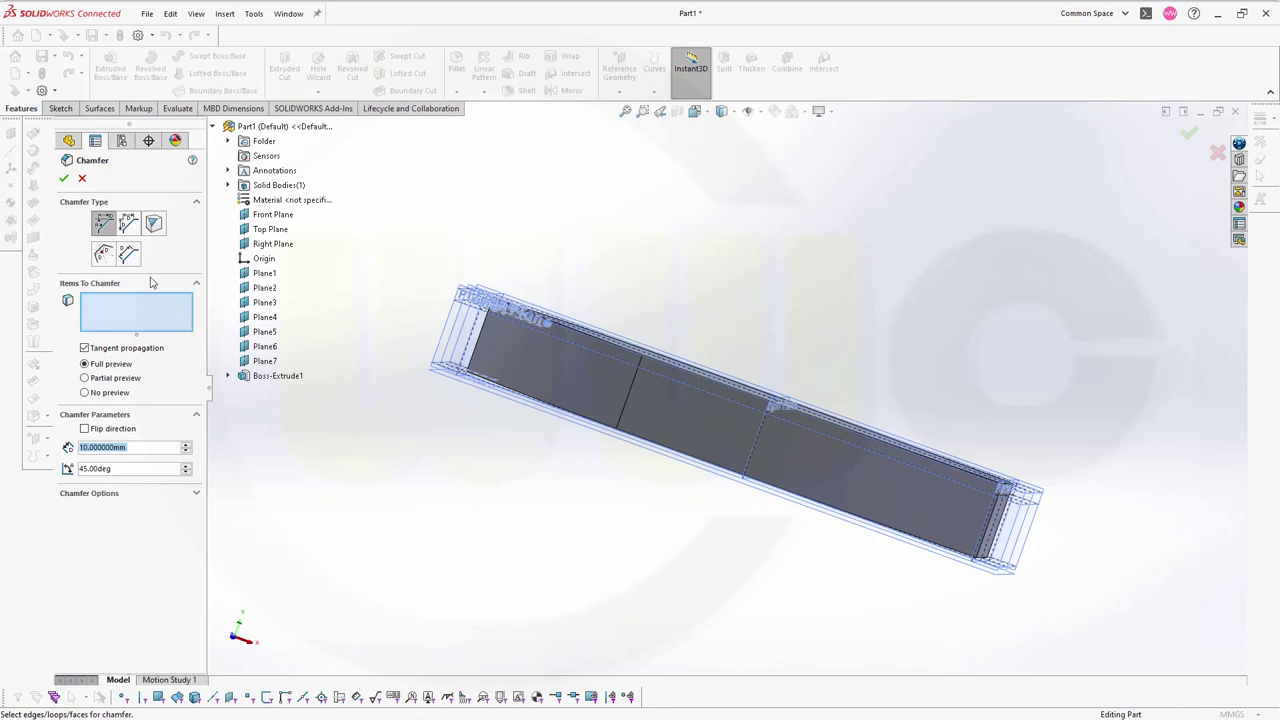
click(128, 224)
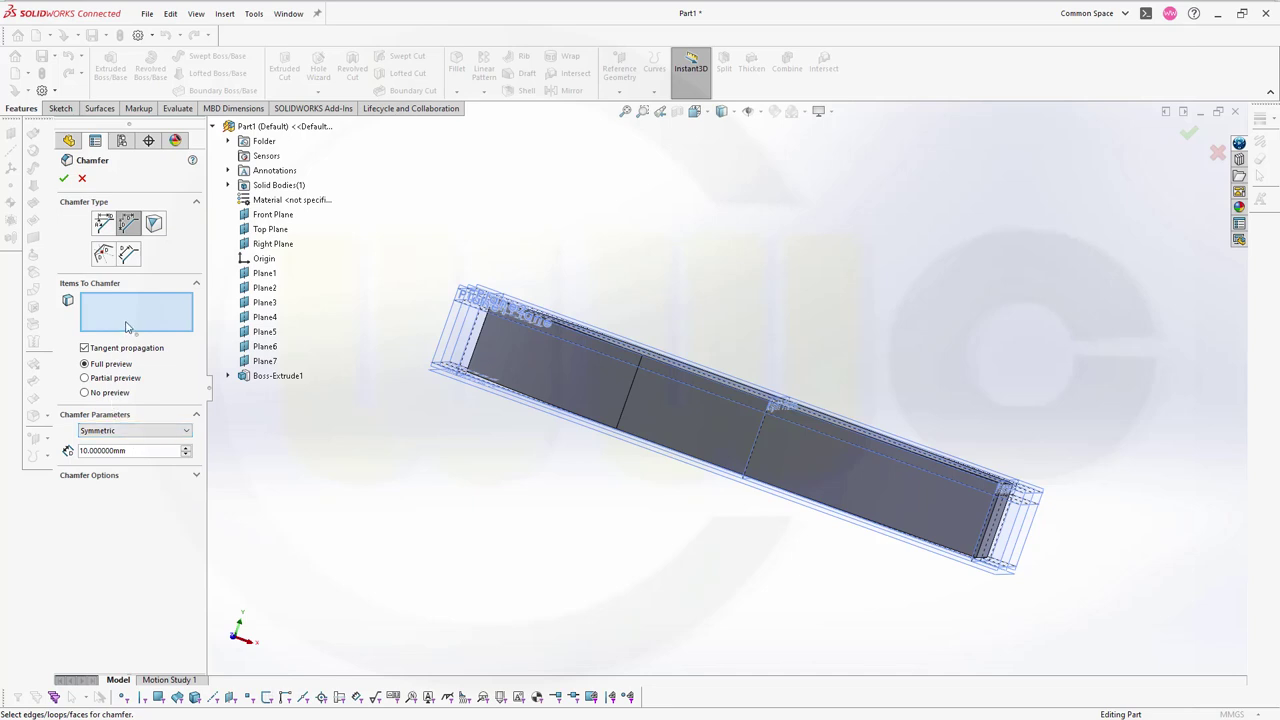
click(186, 431)
click(121, 451)
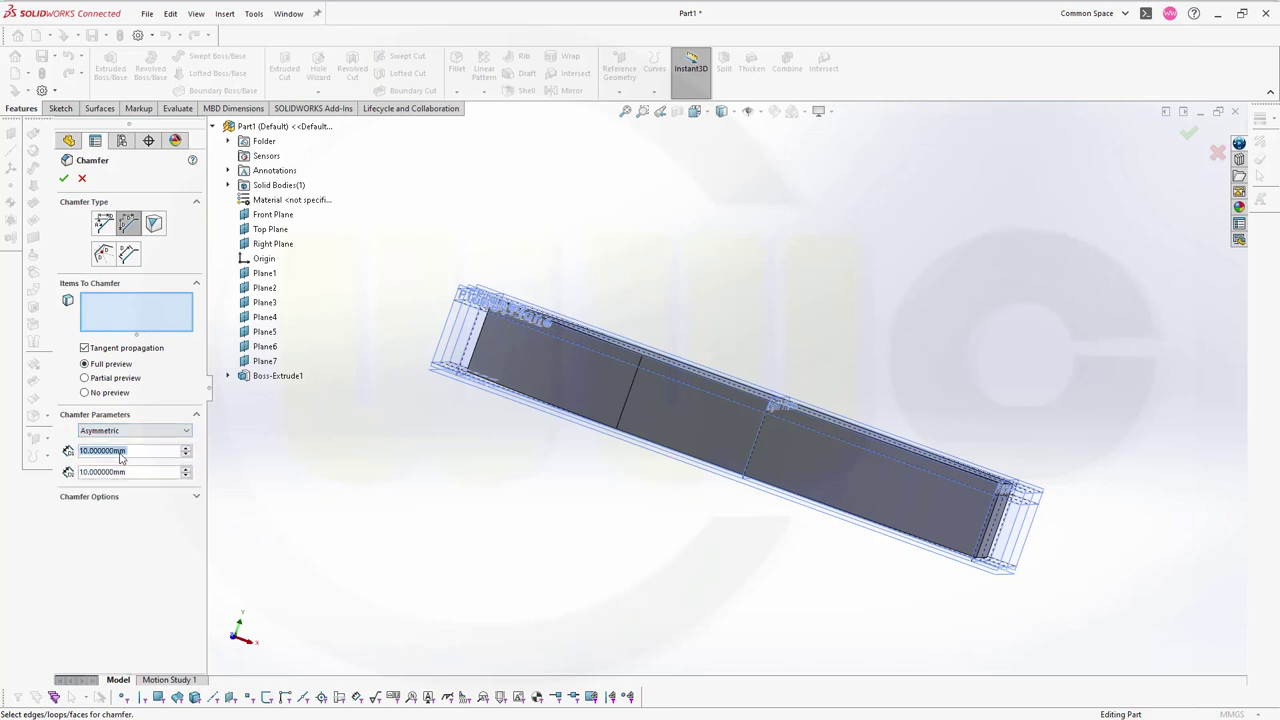
text(54)
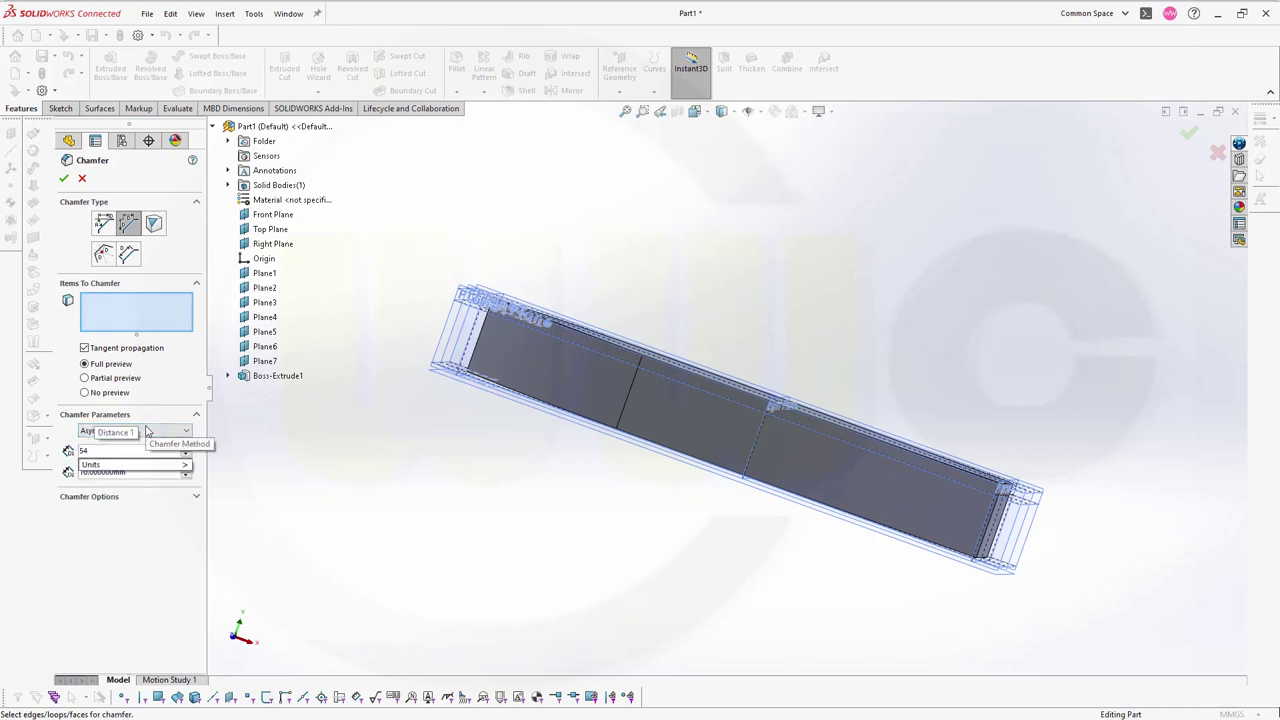
text(0)
key(Return)
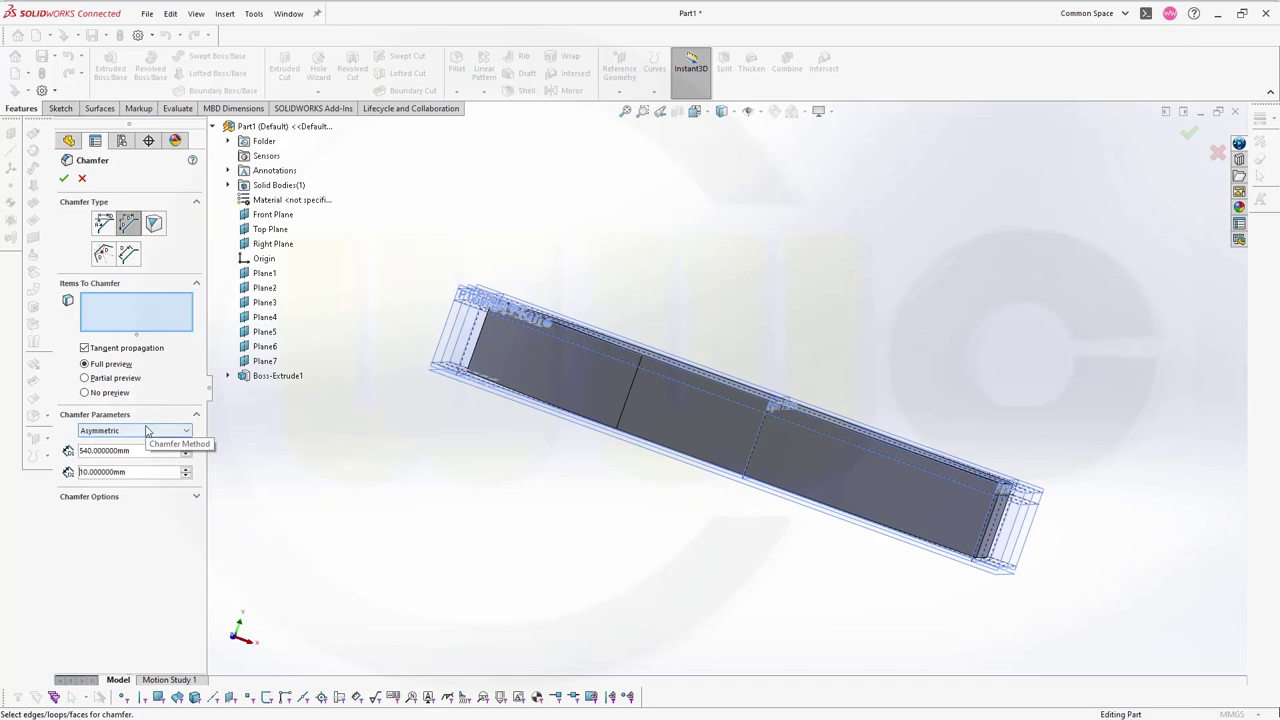
Step: Set the chamfer's second distance to 1310 mm
key(Tab)
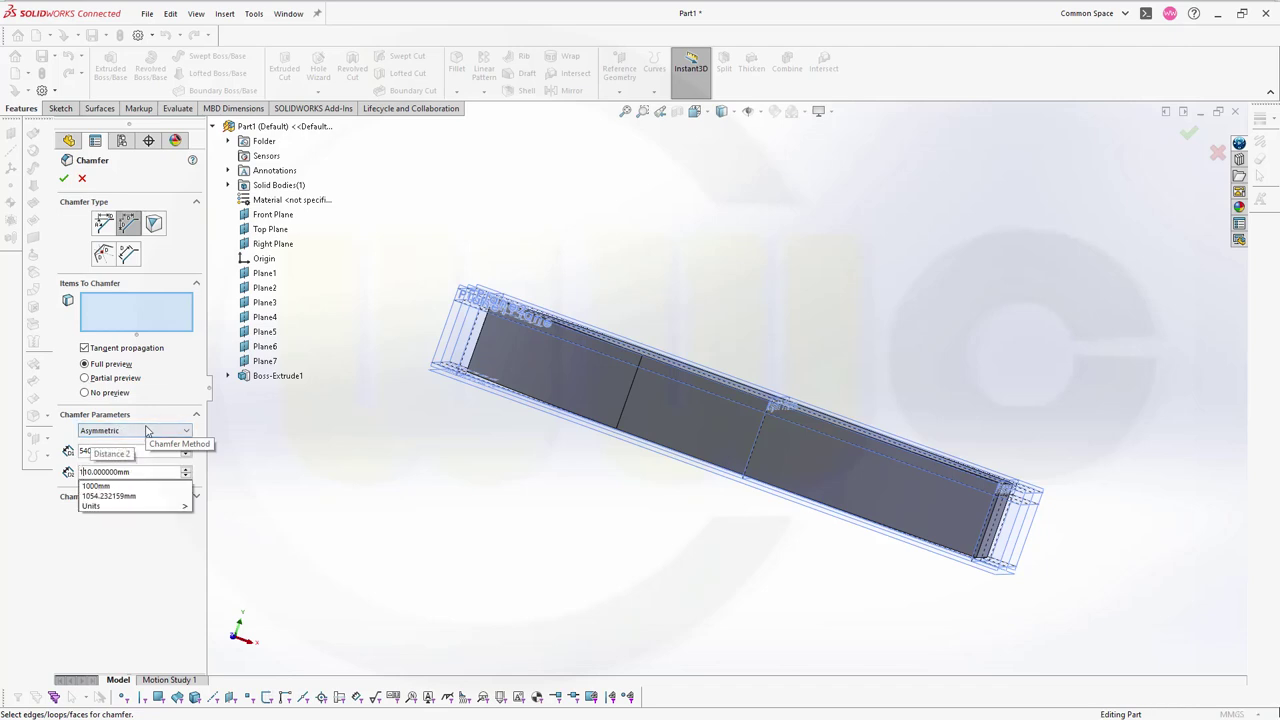
text(1310)
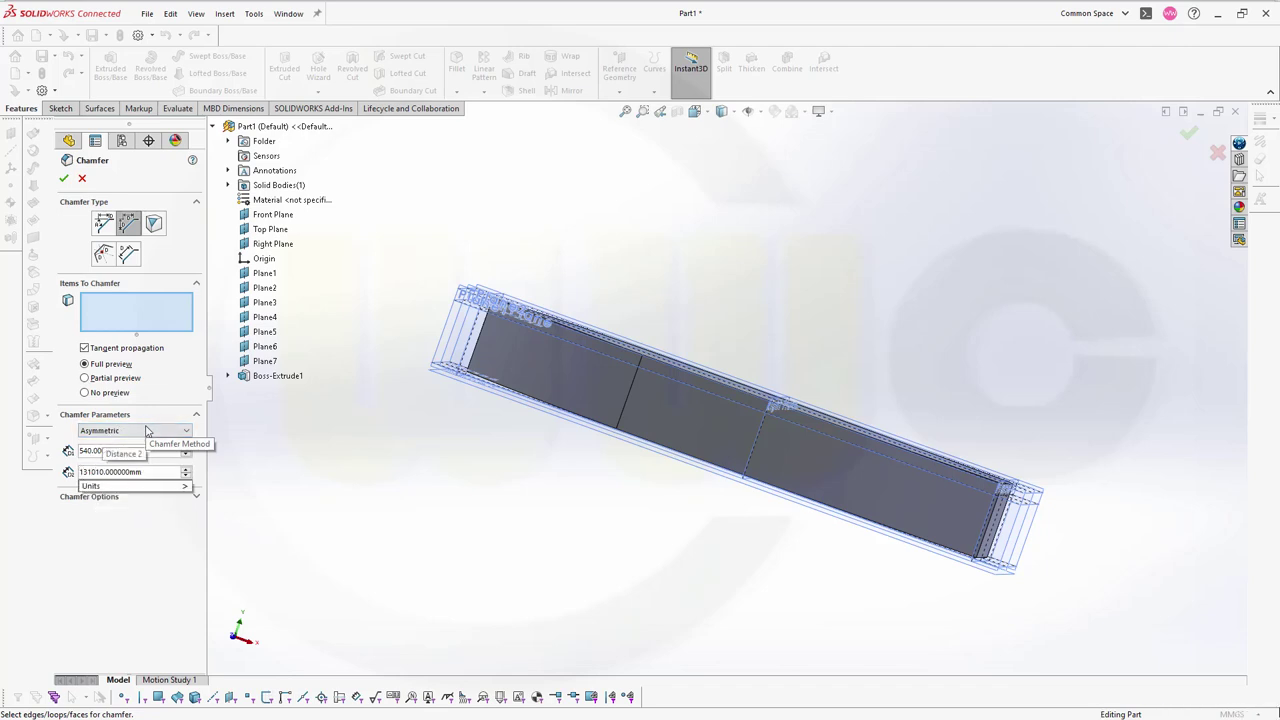
key(Return)
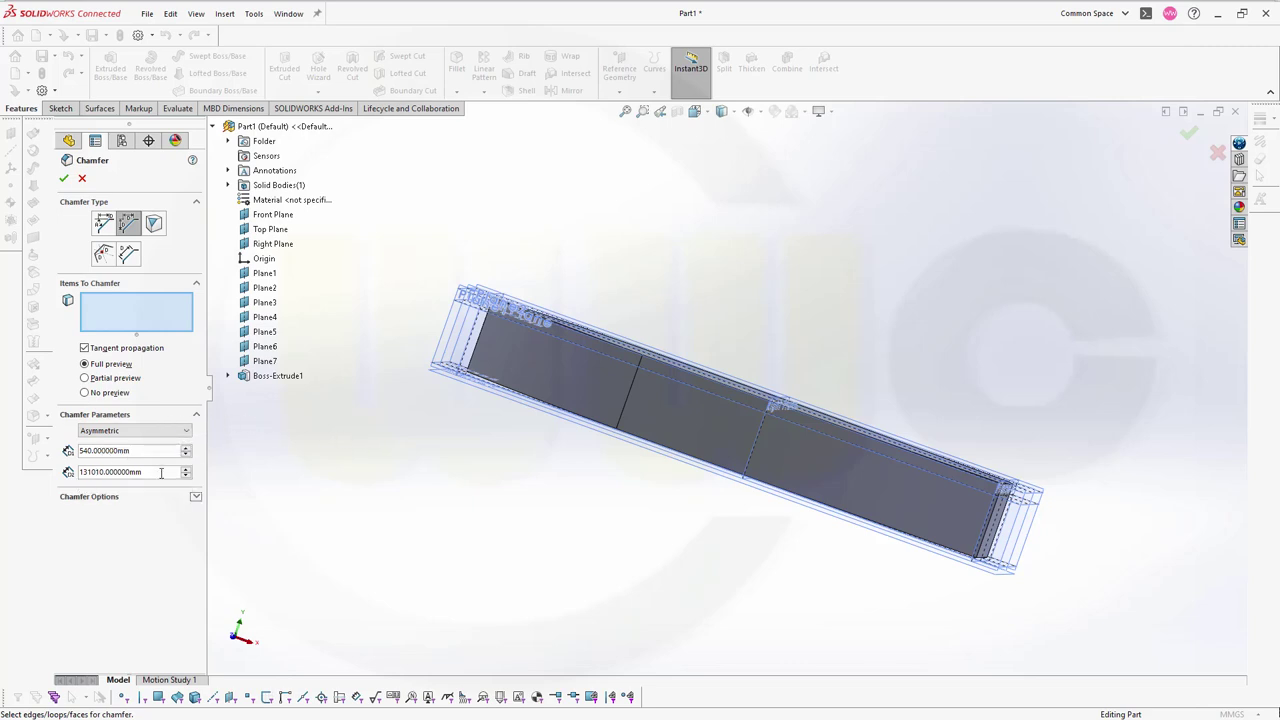
click(122, 471)
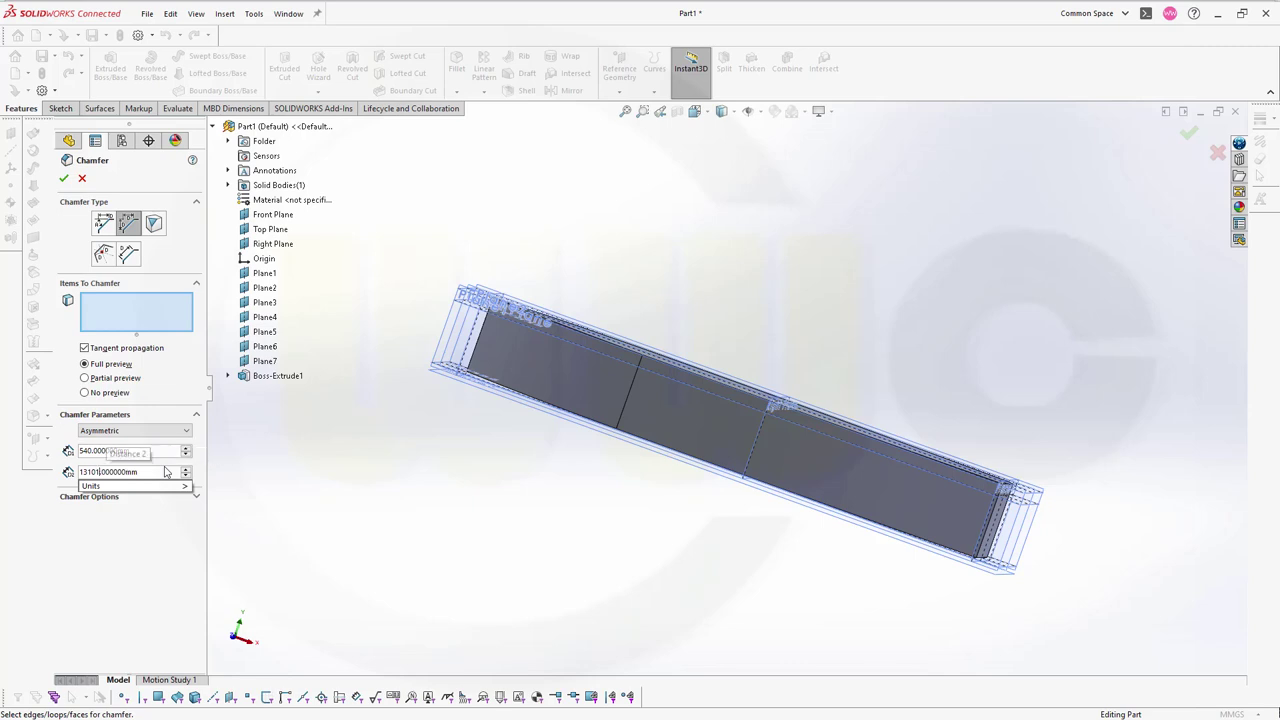
key(BackSpace)
key(BackSpace)
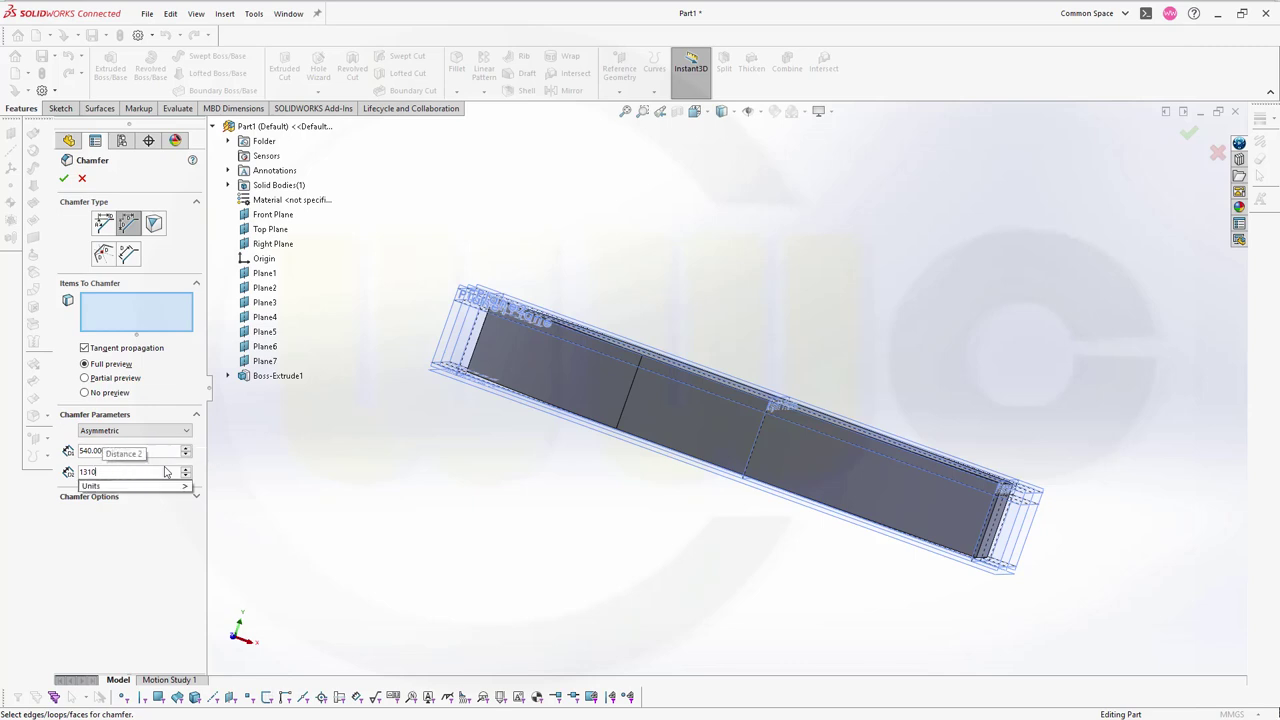
key(Return)
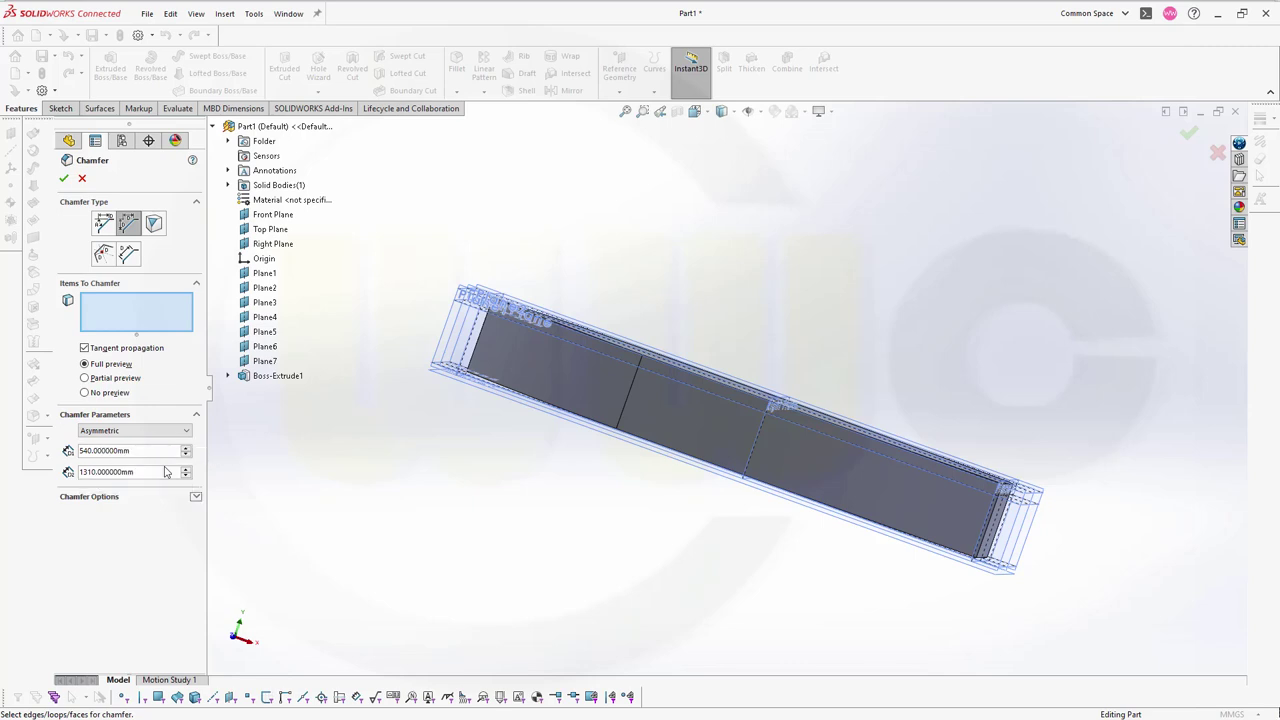
Step: Apply the asymmetric chamfer to the two long curved bottom edges of the hull
click(715, 472)
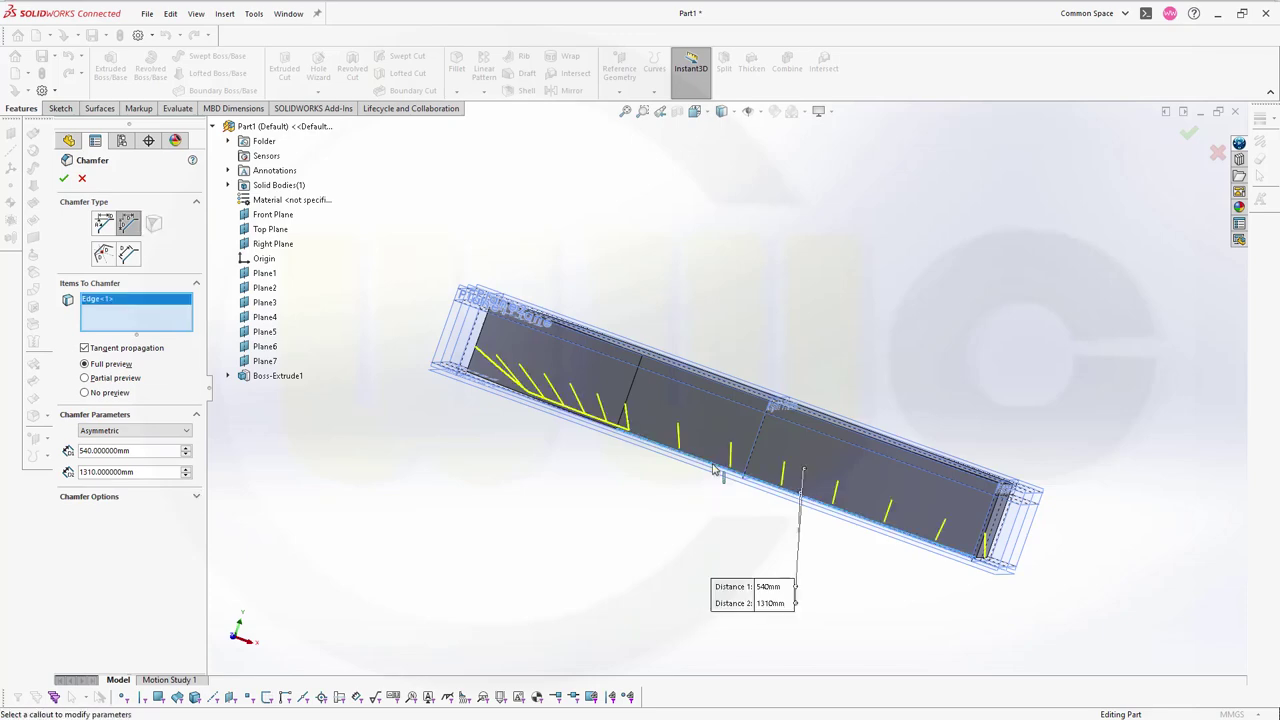
middle_drag(643, 570, 694, 157)
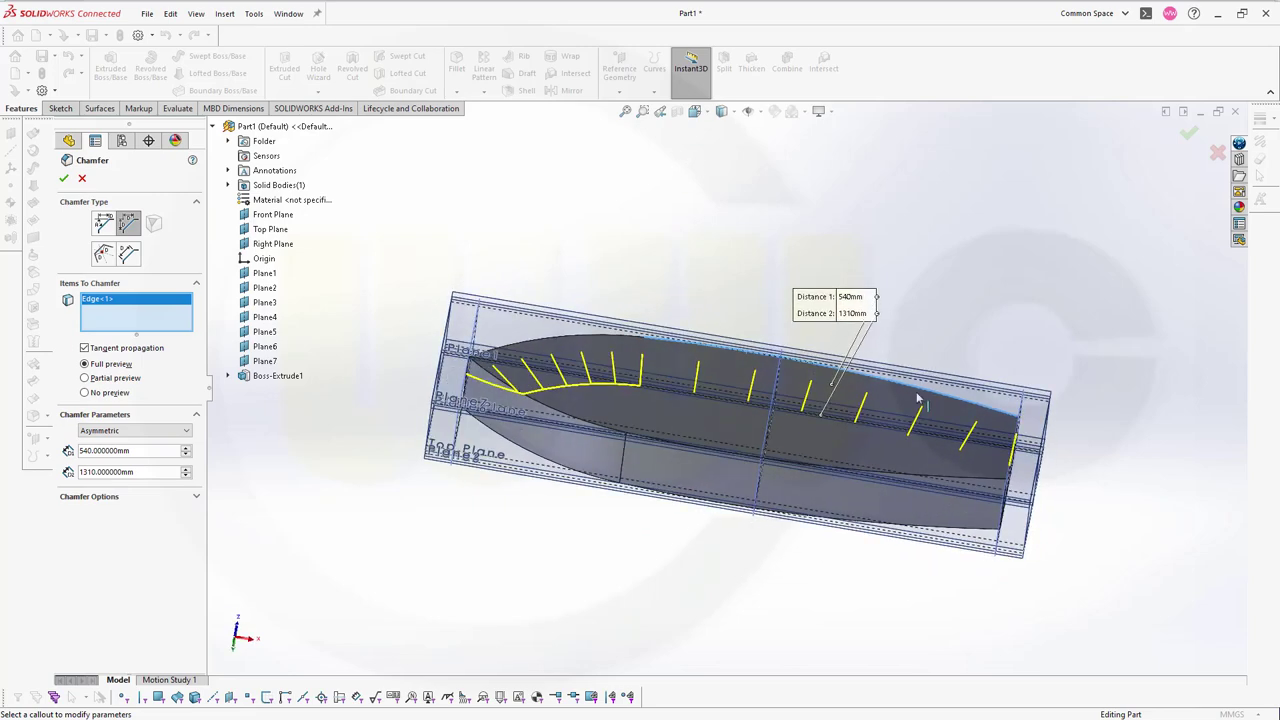
click(935, 484)
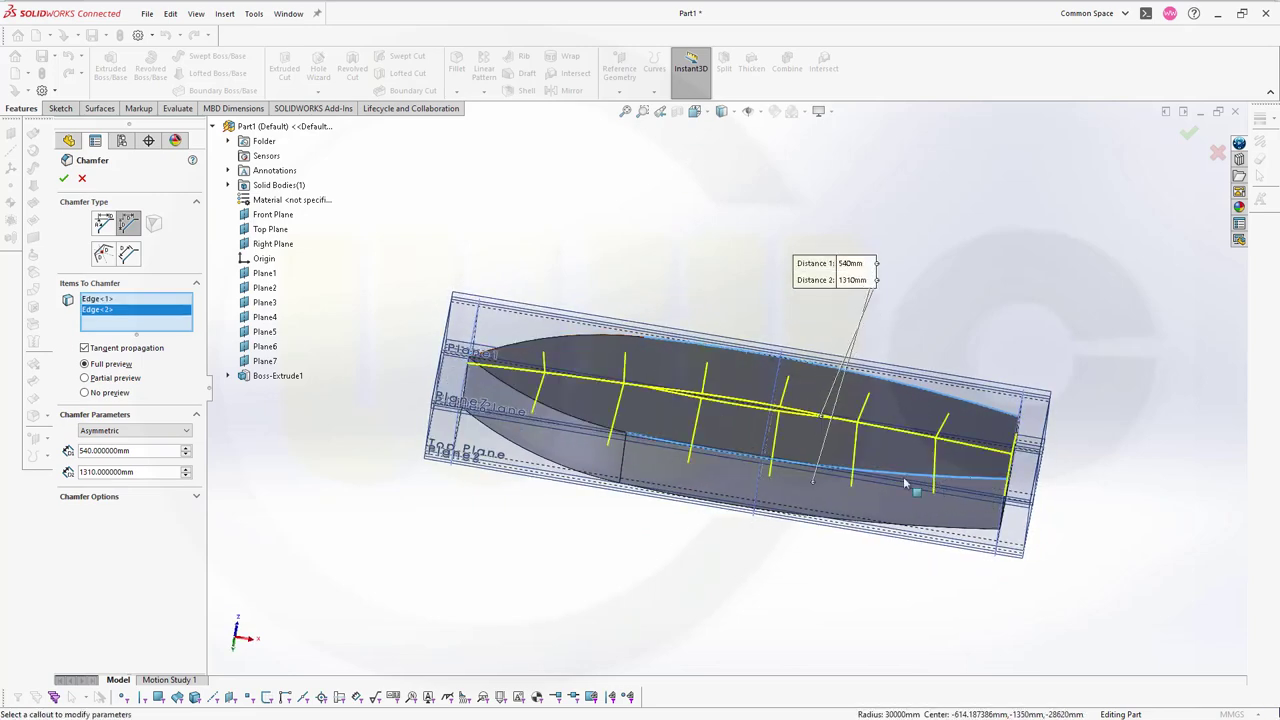
click(63, 179)
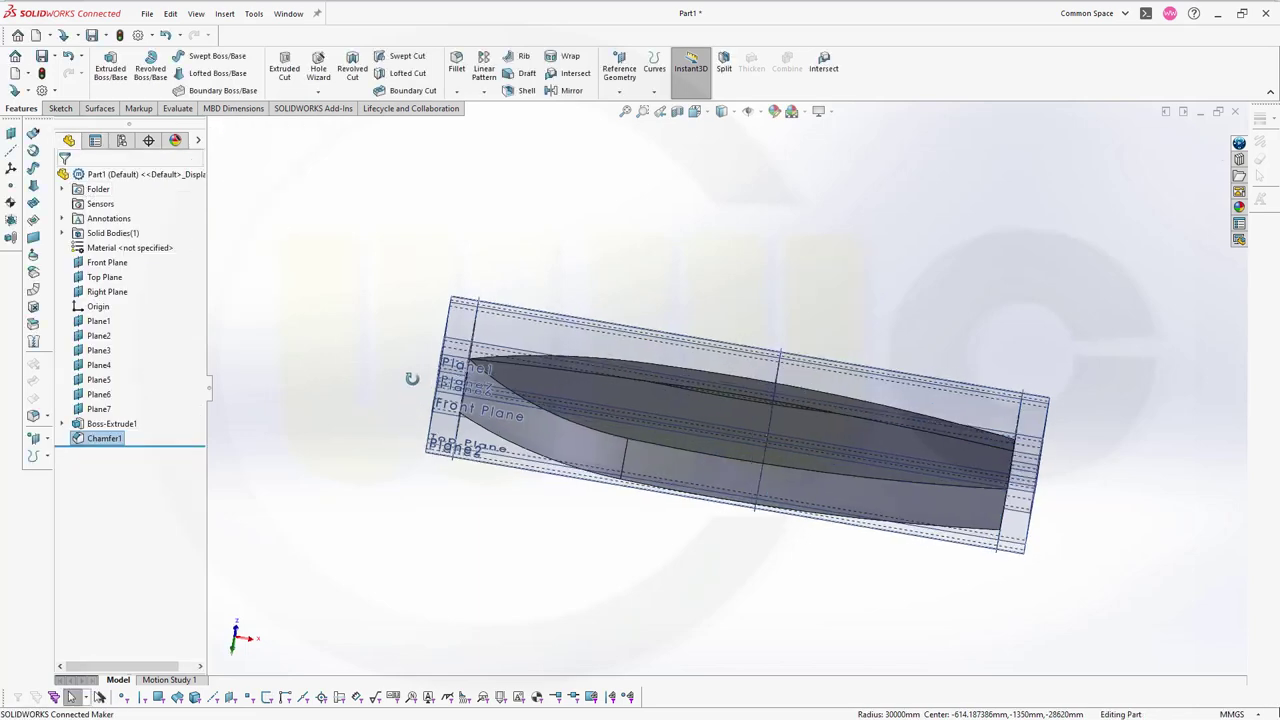
Step: Fillet the two long curved edges where the chamfers meet the hull sides with a symmetric radius of 1092 mm
middle_drag(411, 378, 380, 517)
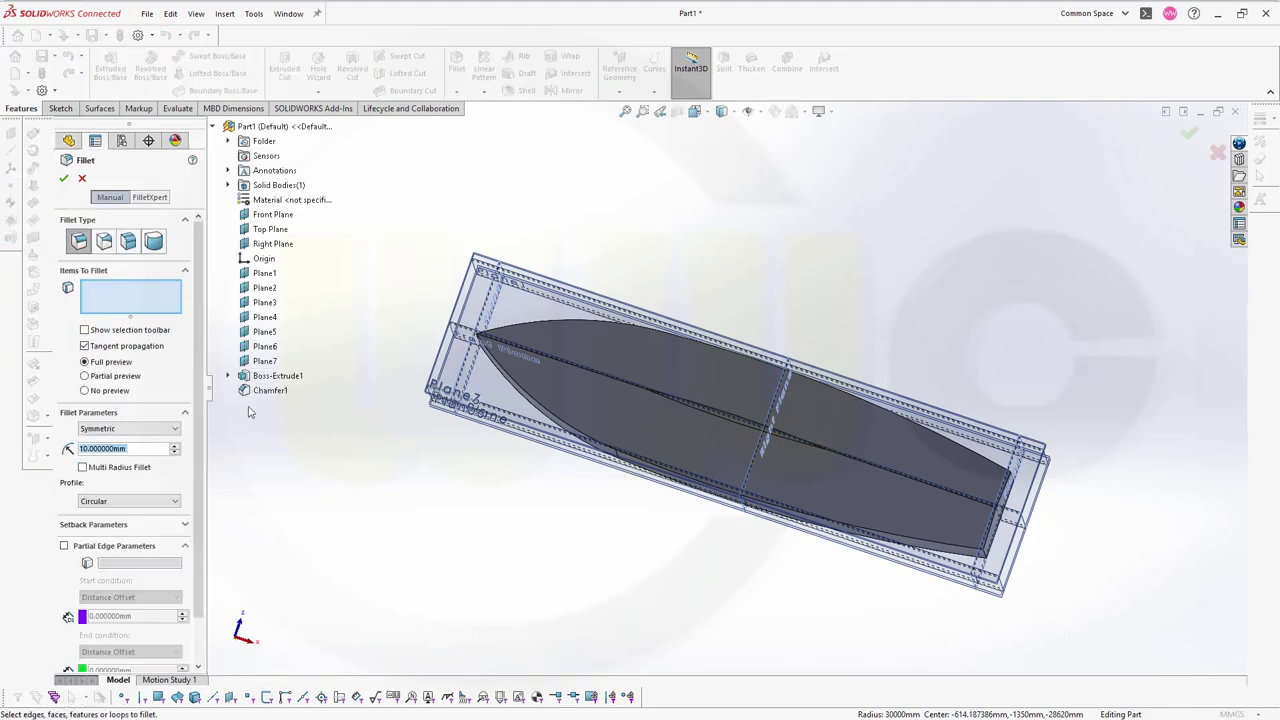
text(1092)
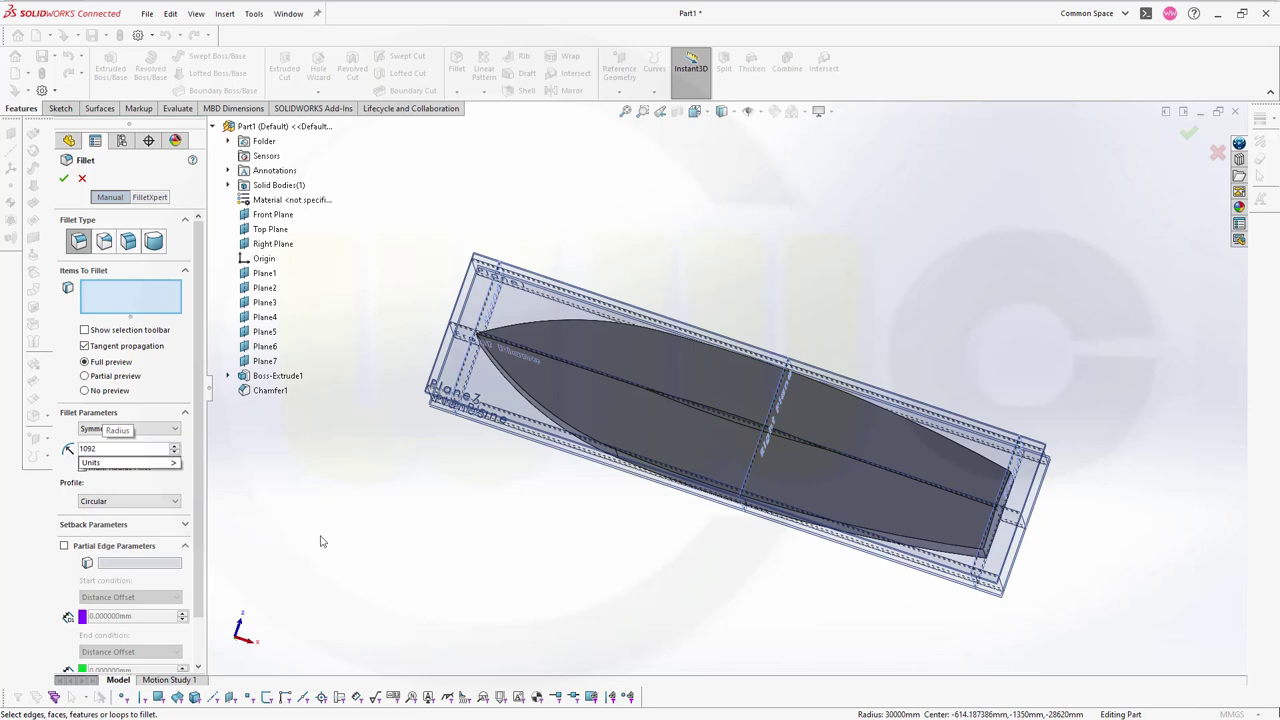
key(Return)
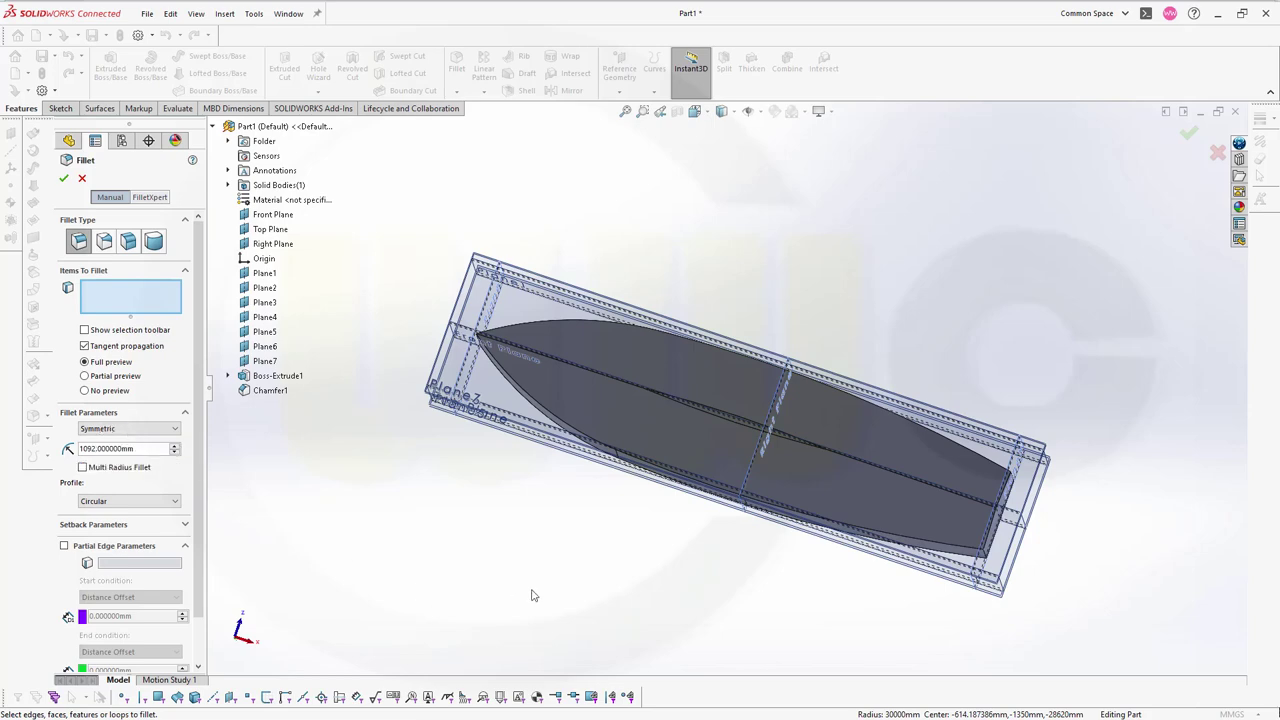
middle_drag(532, 595, 563, 506)
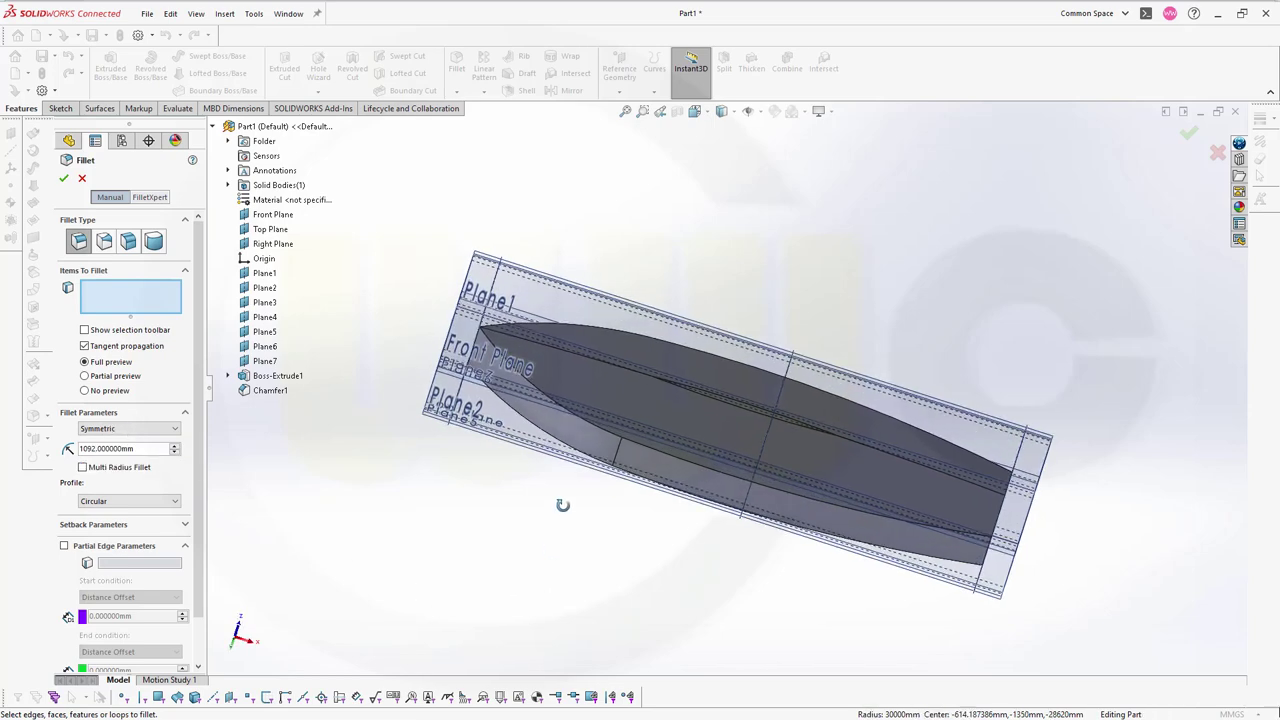
click(820, 503)
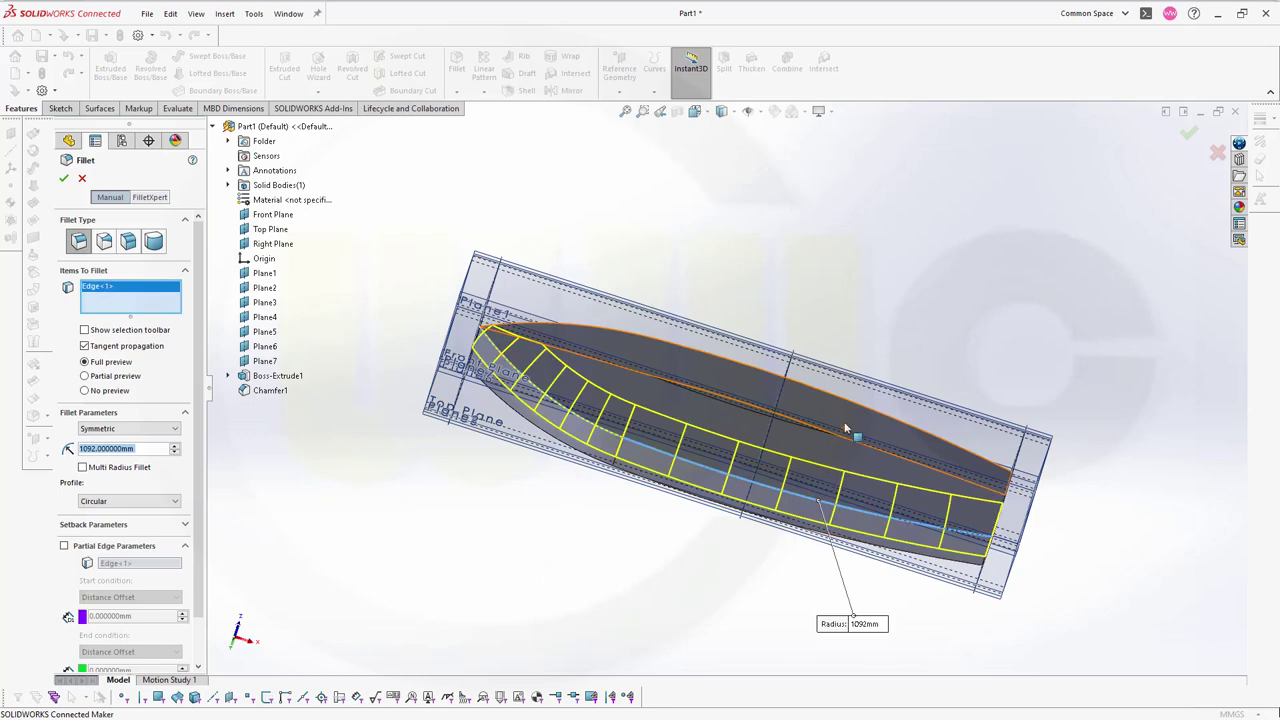
middle_drag(785, 487, 690, 578)
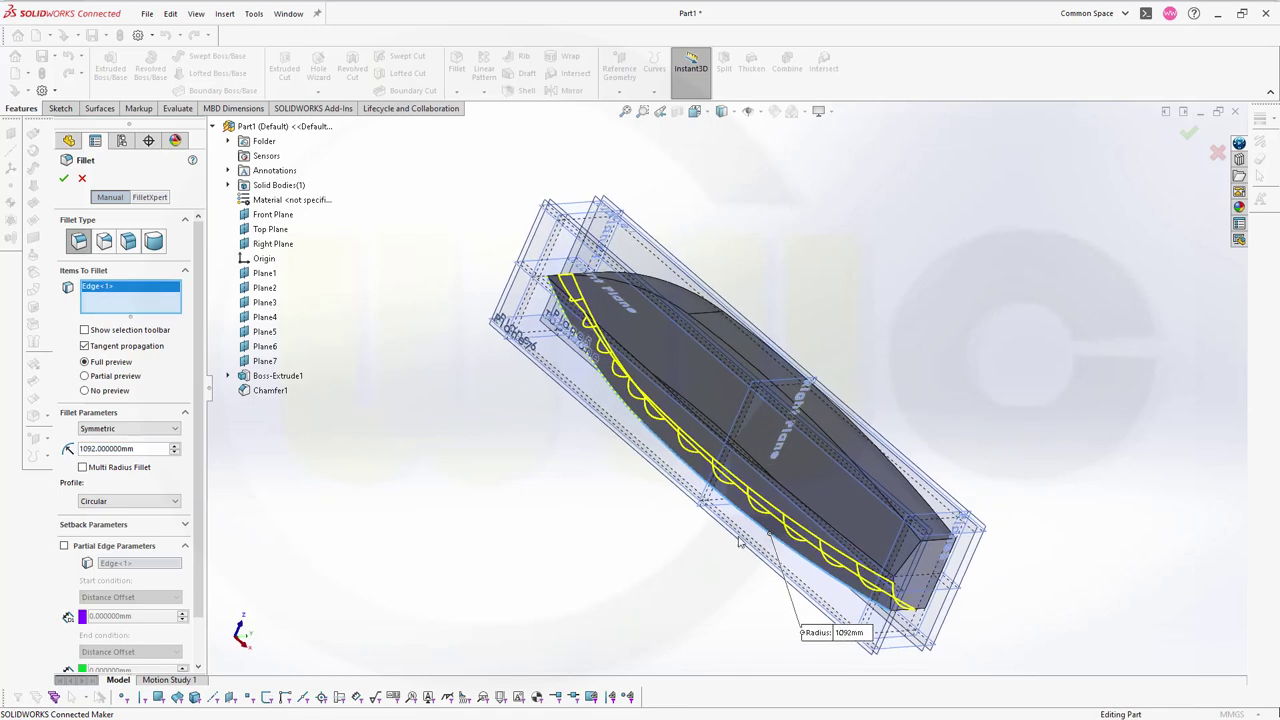
click(840, 462)
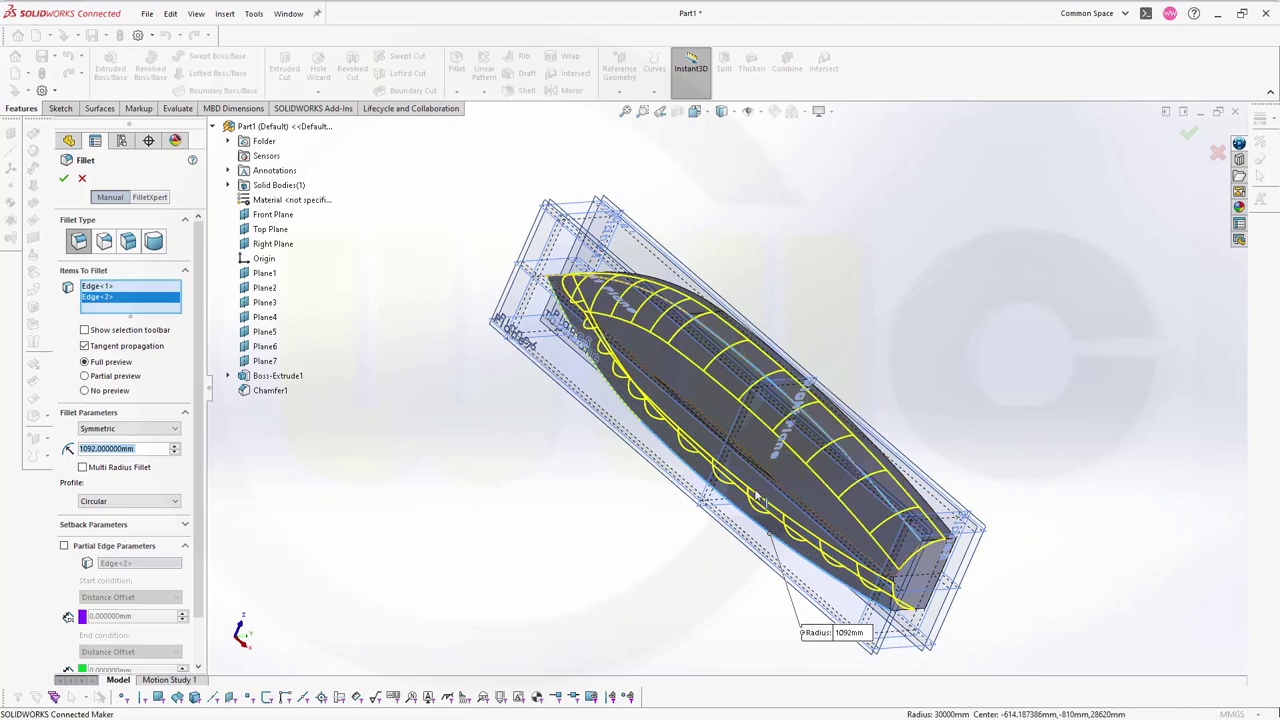
middle_drag(759, 498, 697, 337)
click(63, 179)
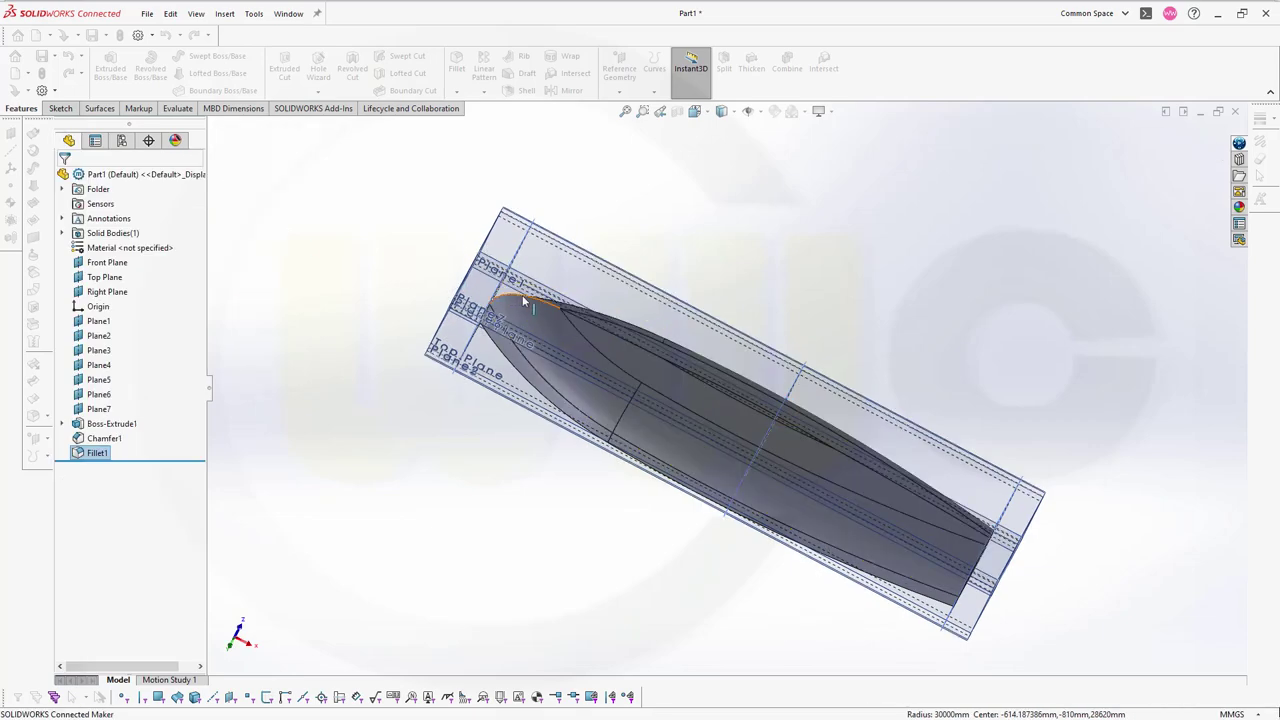
middle_drag(523, 297, 785, 528)
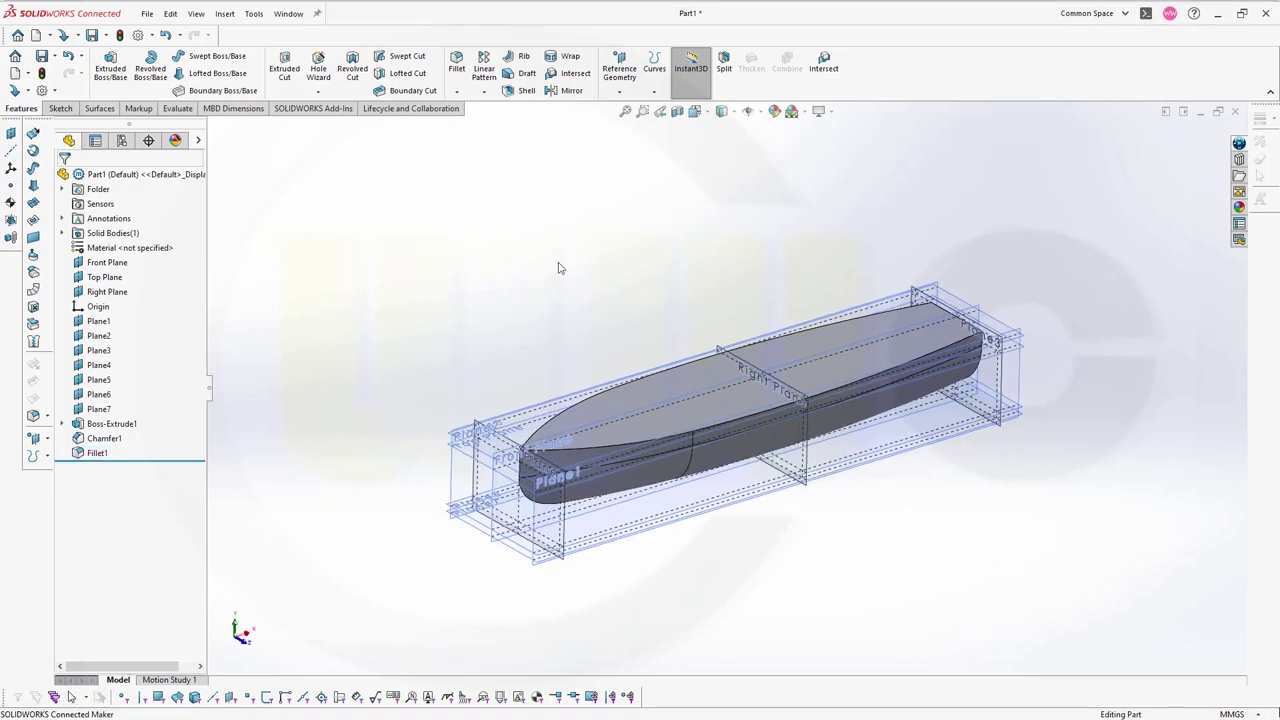
Step: Create a reference plane offset 80 mm from the Front Plane
scroll(591, 286, down, 2)
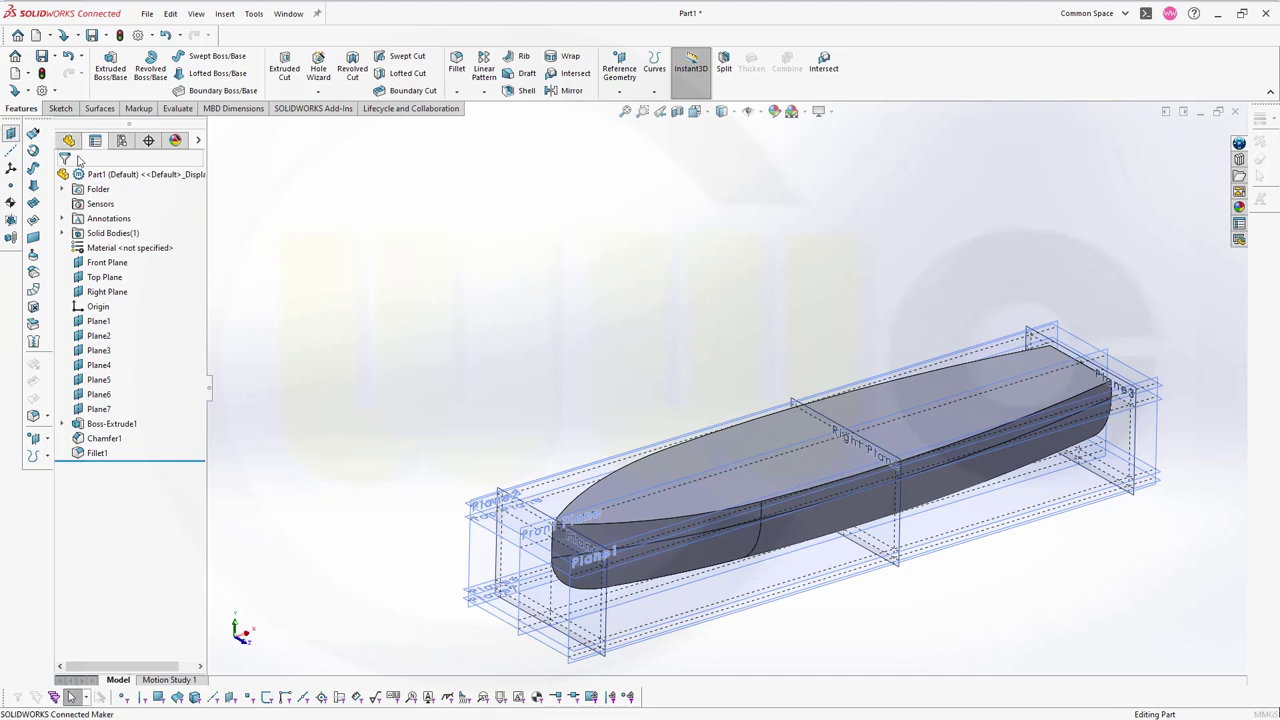
click(11, 134)
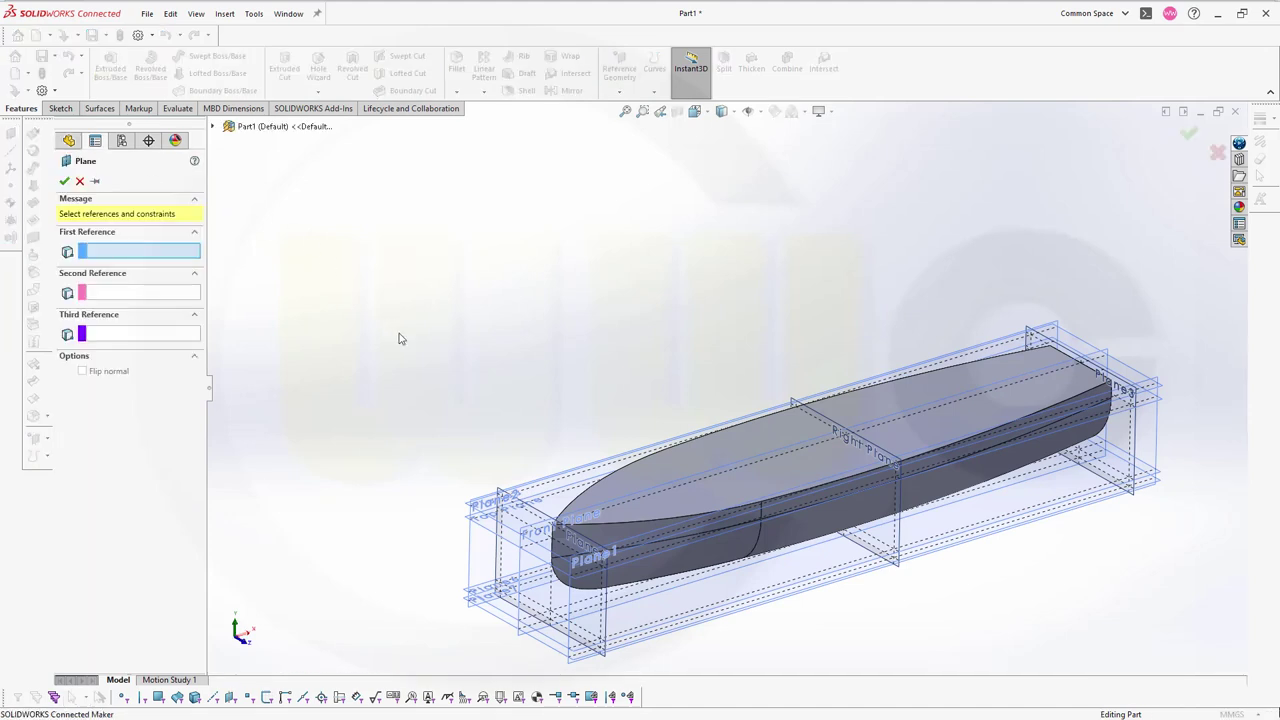
click(600, 516)
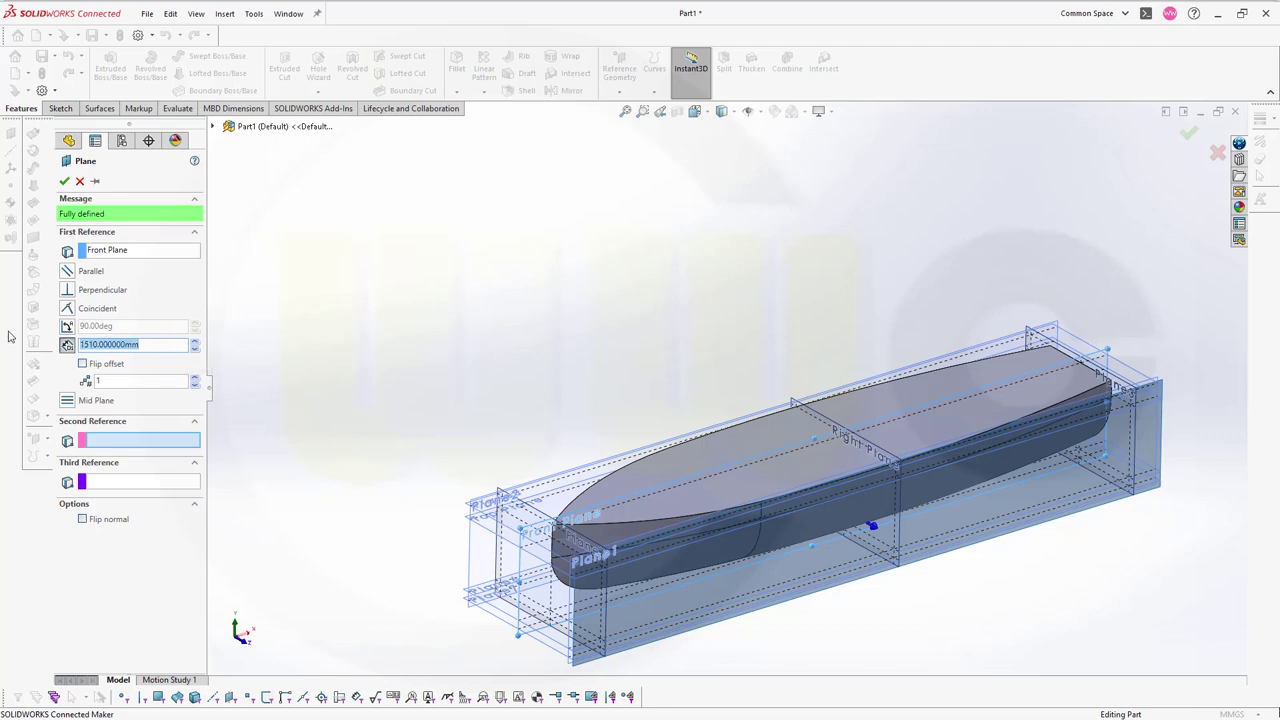
text(80)
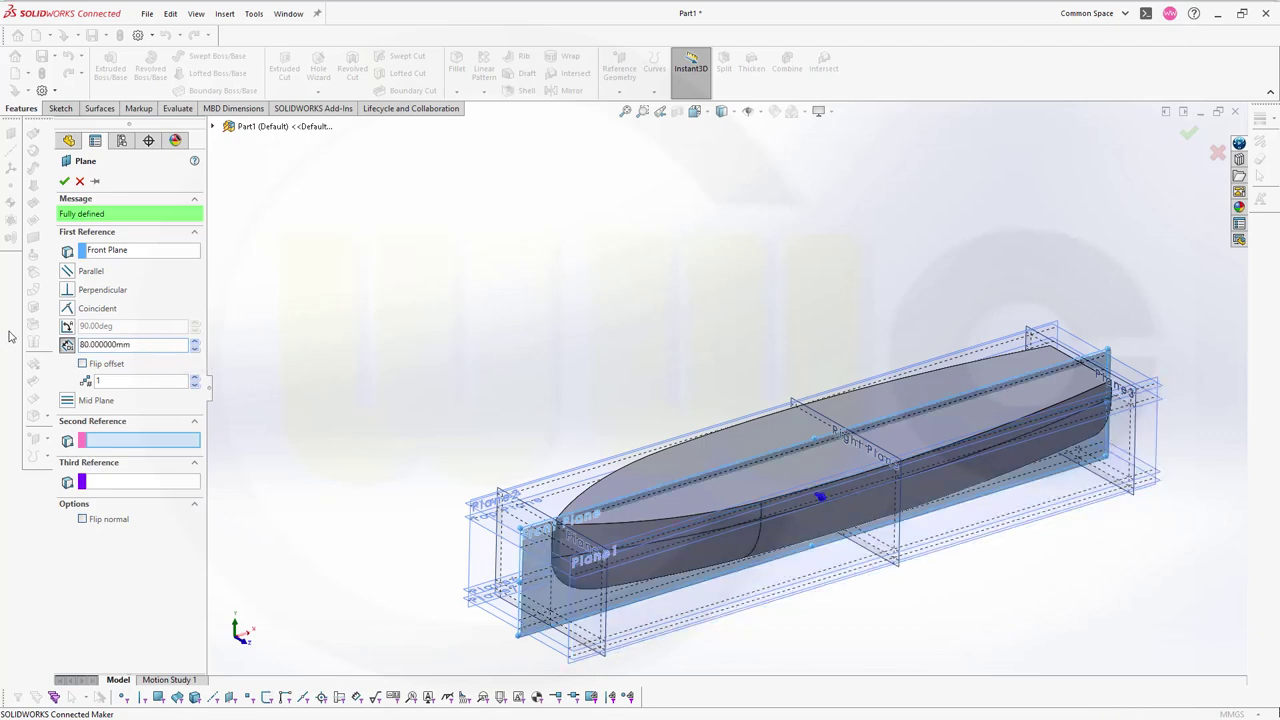
click(64, 181)
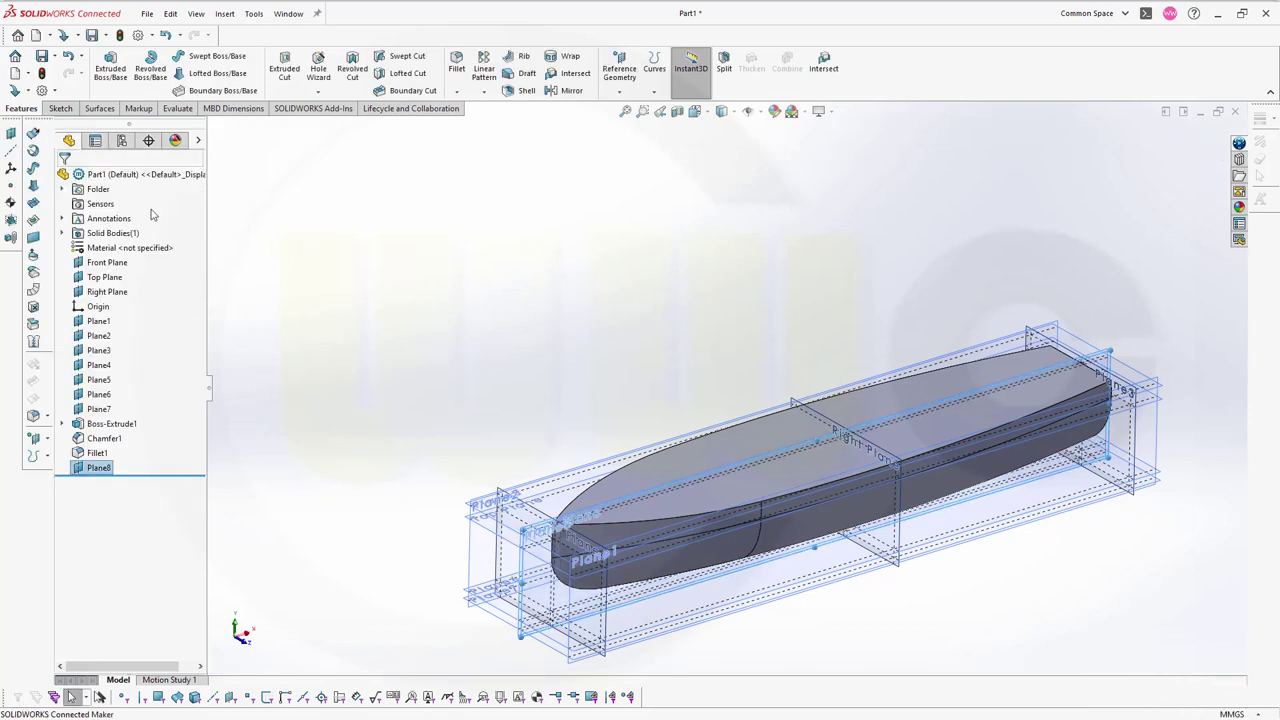
Step: Create a second reference plane offset 80 mm from the Front Plane with the offset direction flipped
click(11, 135)
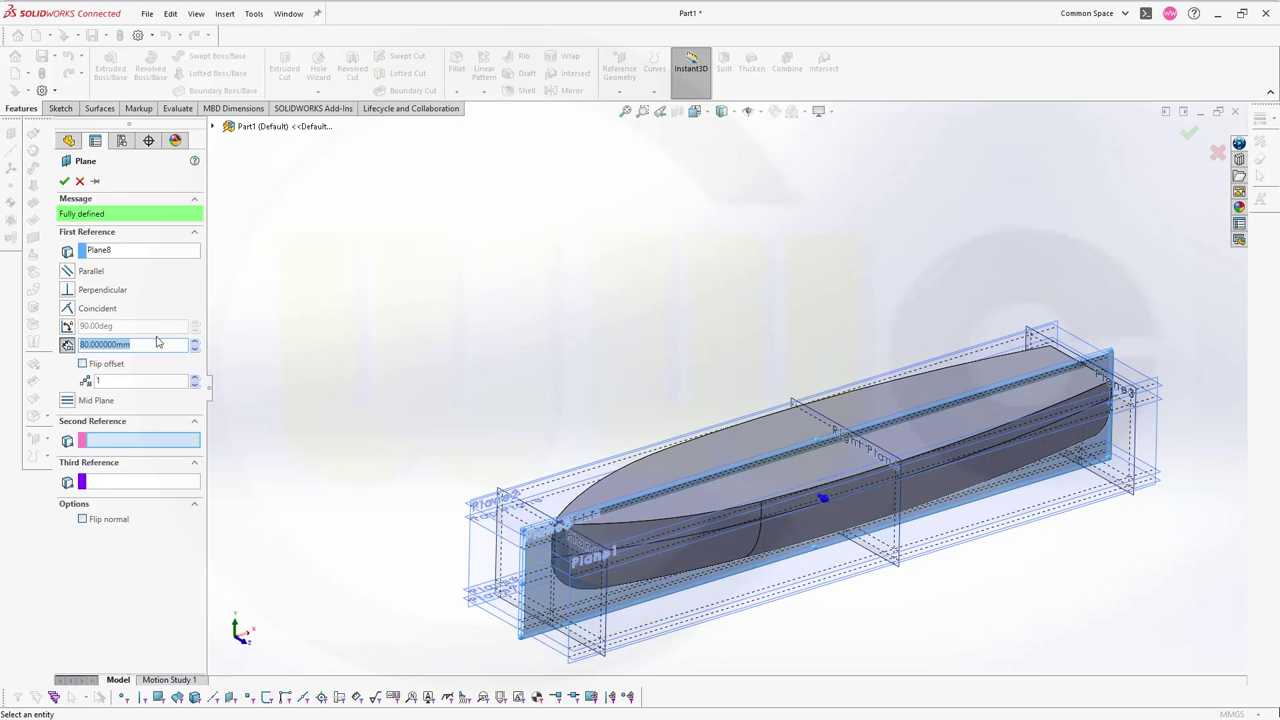
click(116, 251)
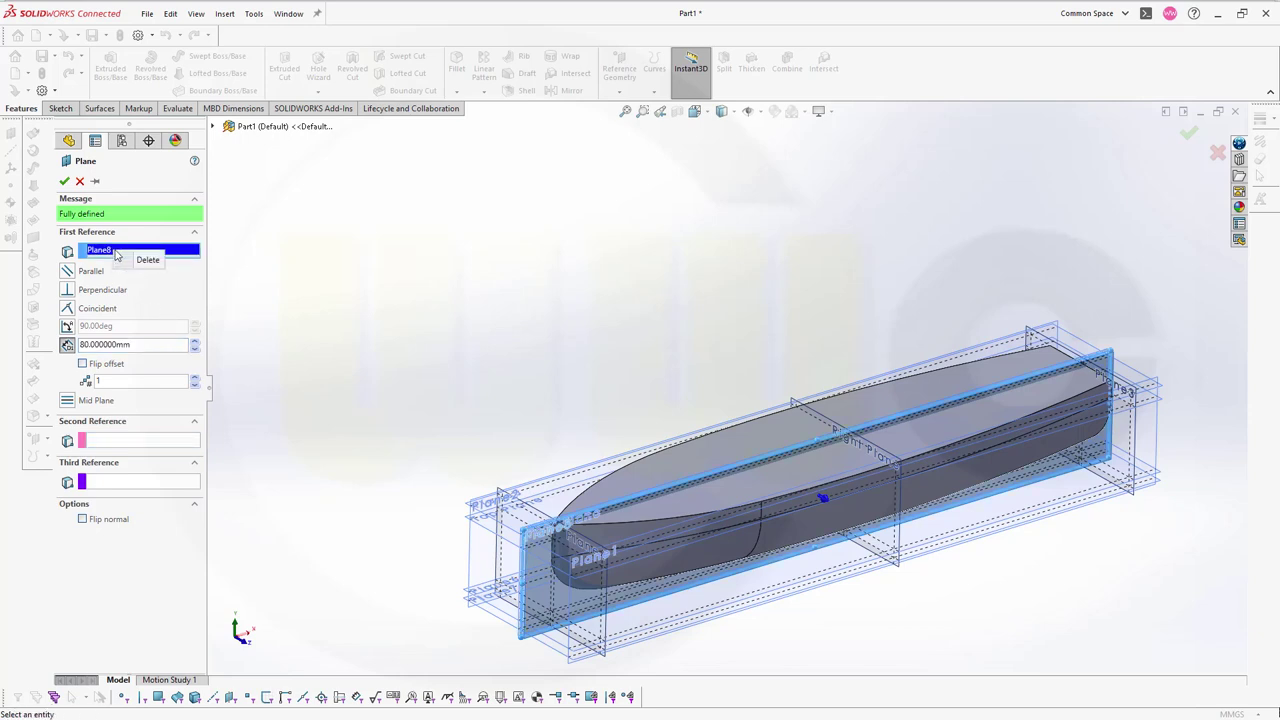
key(Delete)
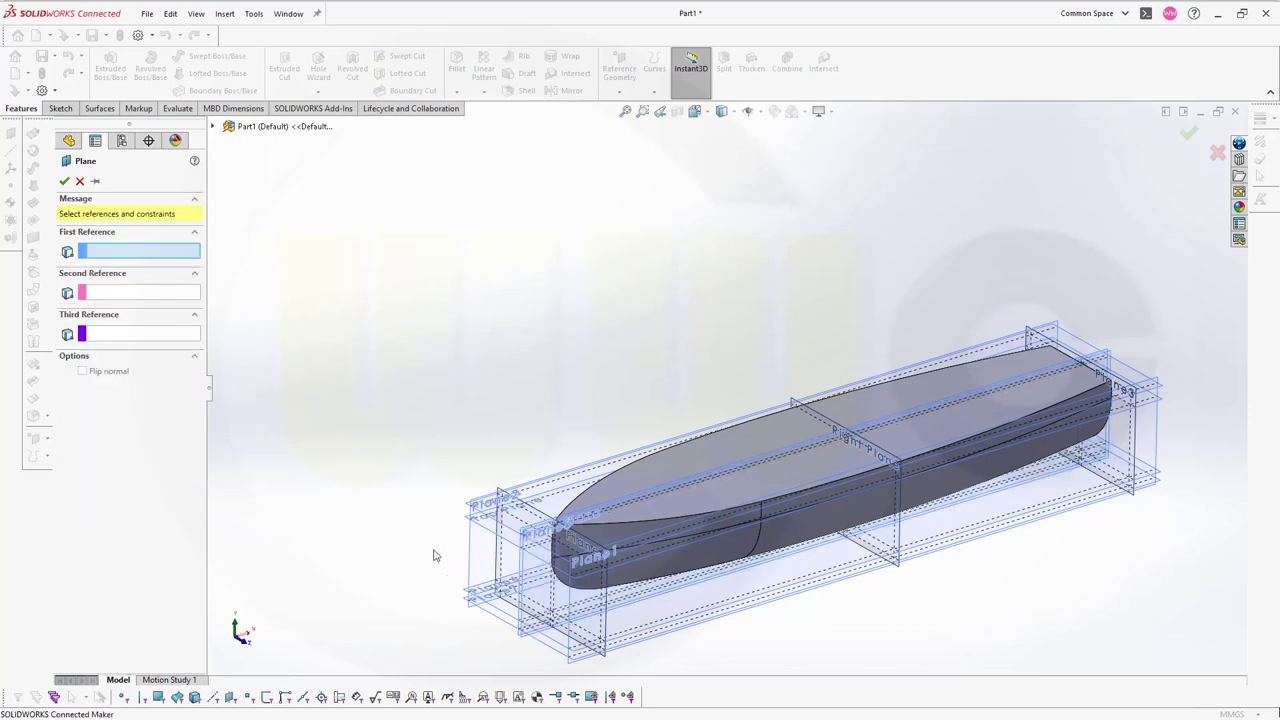
click(213, 127)
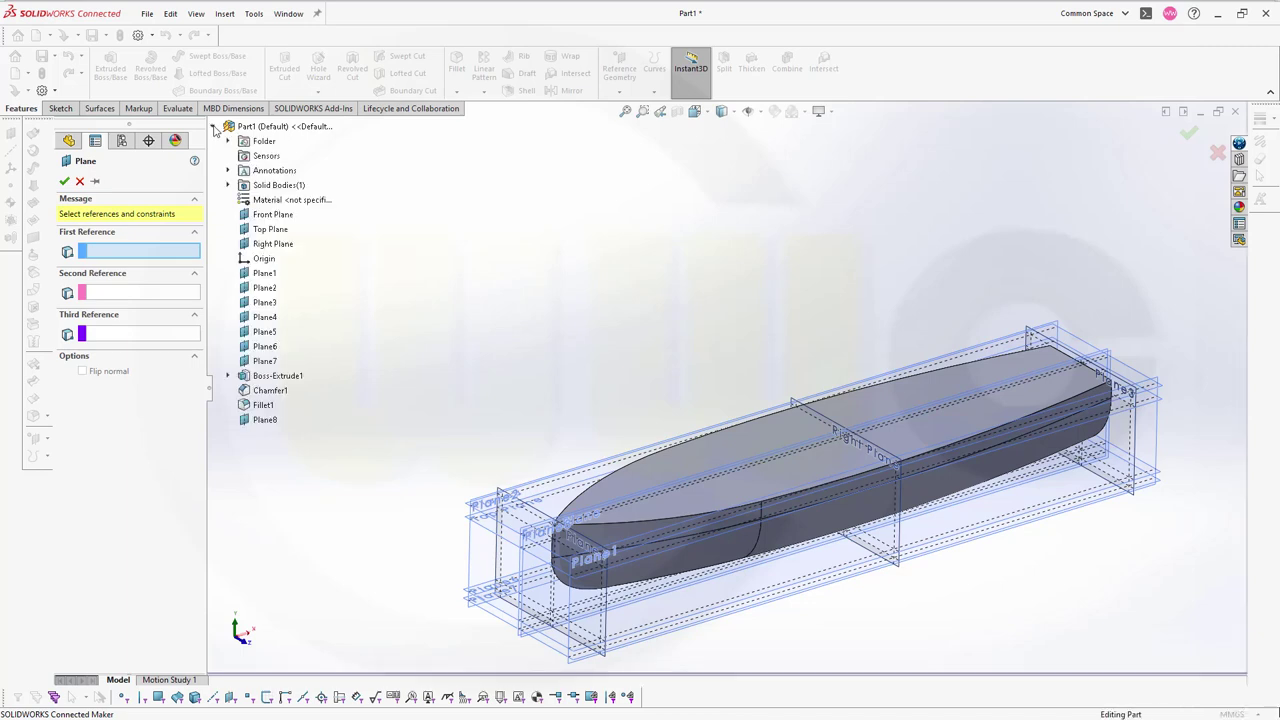
click(272, 214)
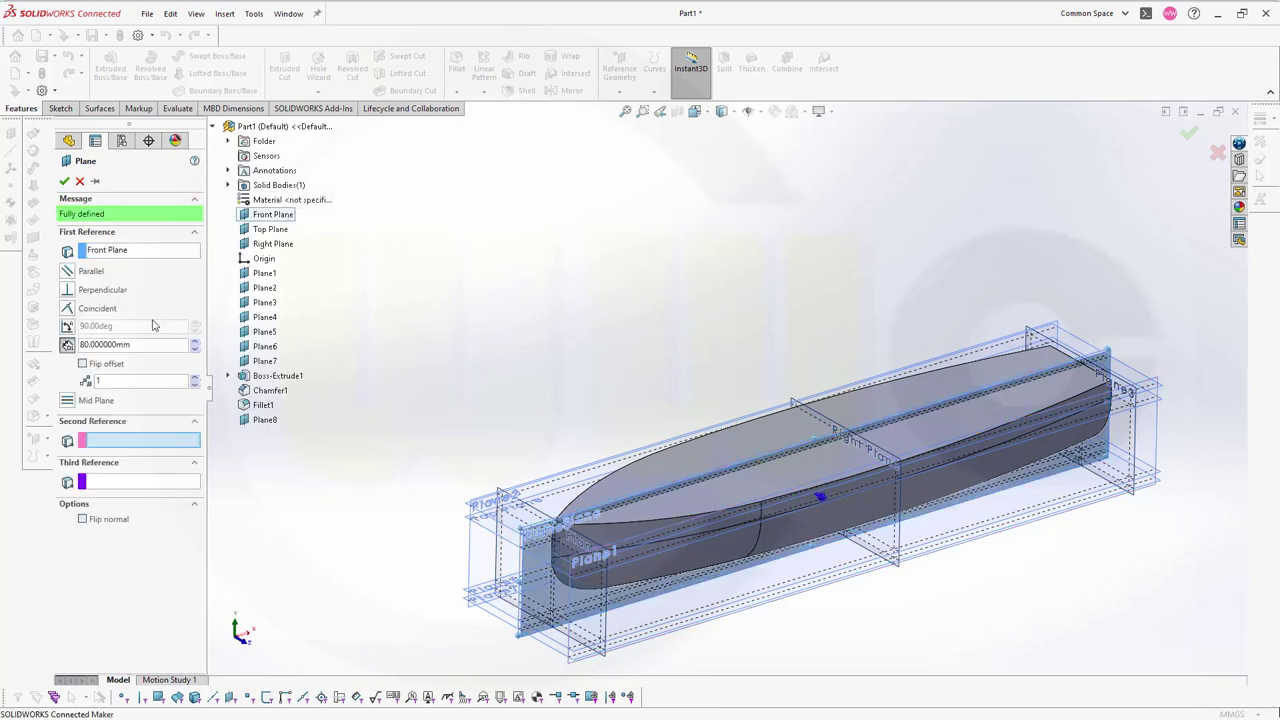
click(84, 365)
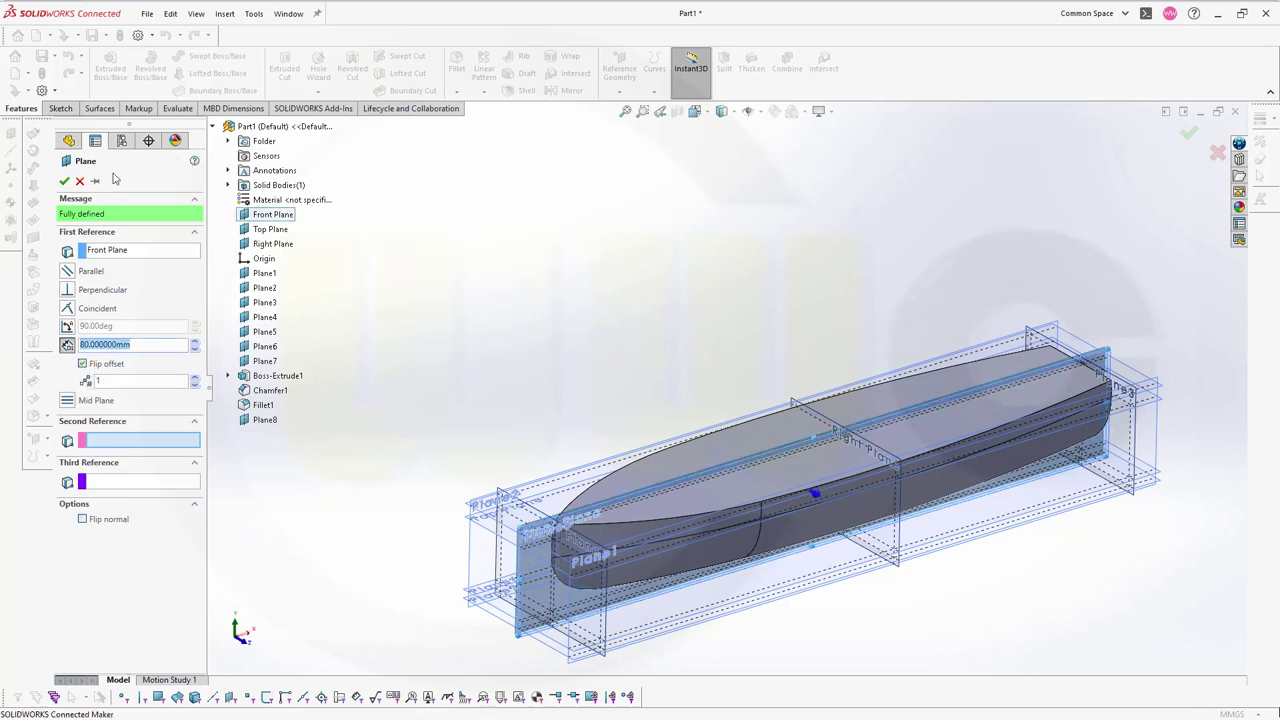
click(64, 181)
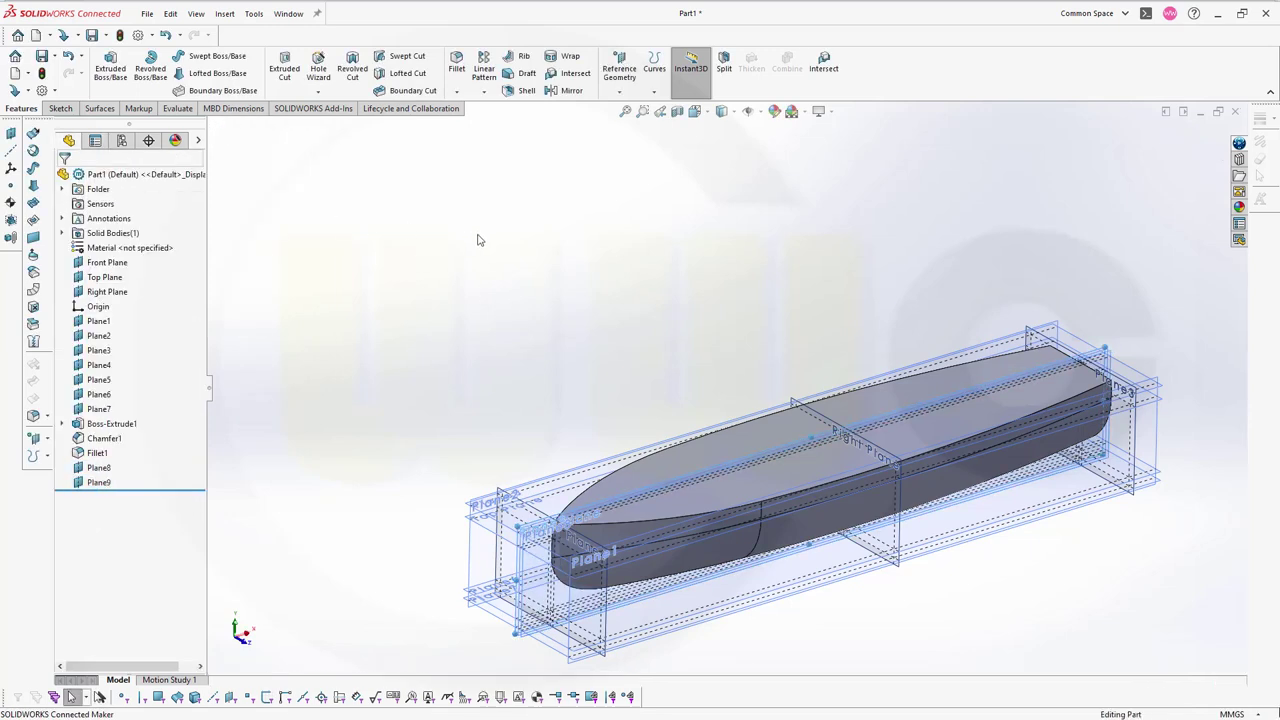
Step: Start a sketch on the Top Plane and draw a corner rectangle about 1023 mm wide spanning past both hull ends around the centreline
click(120, 277)
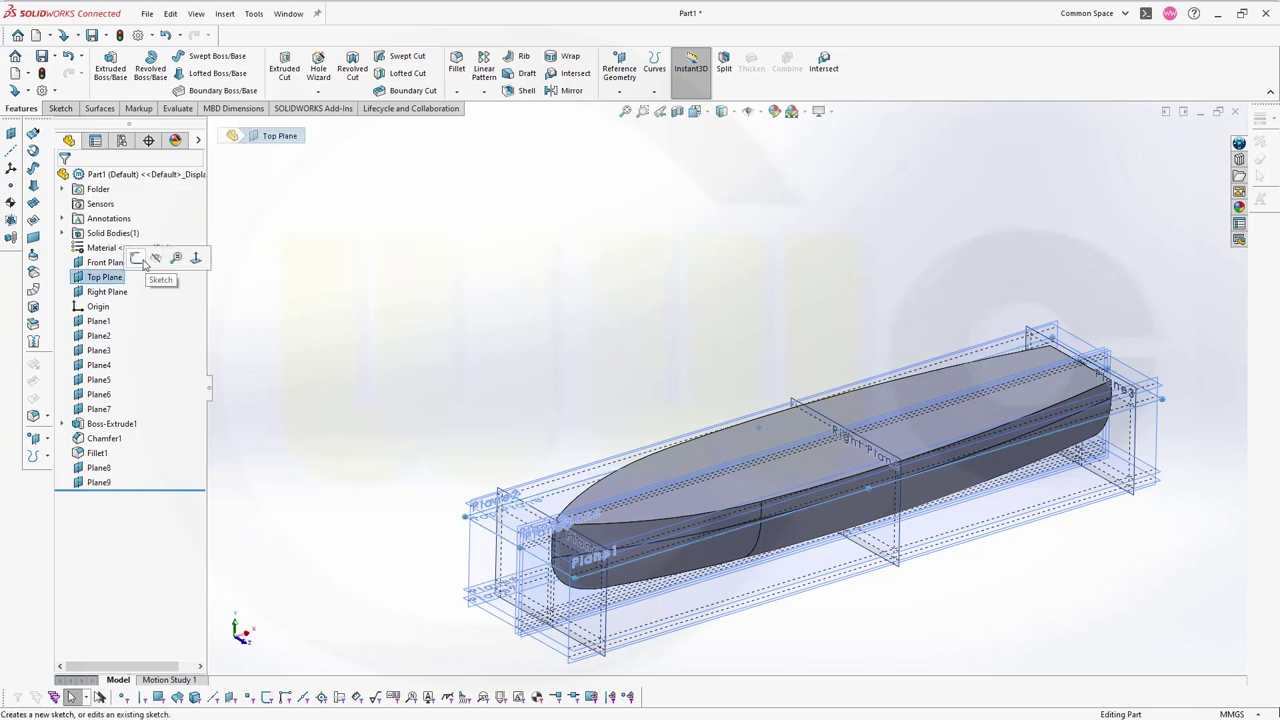
click(143, 262)
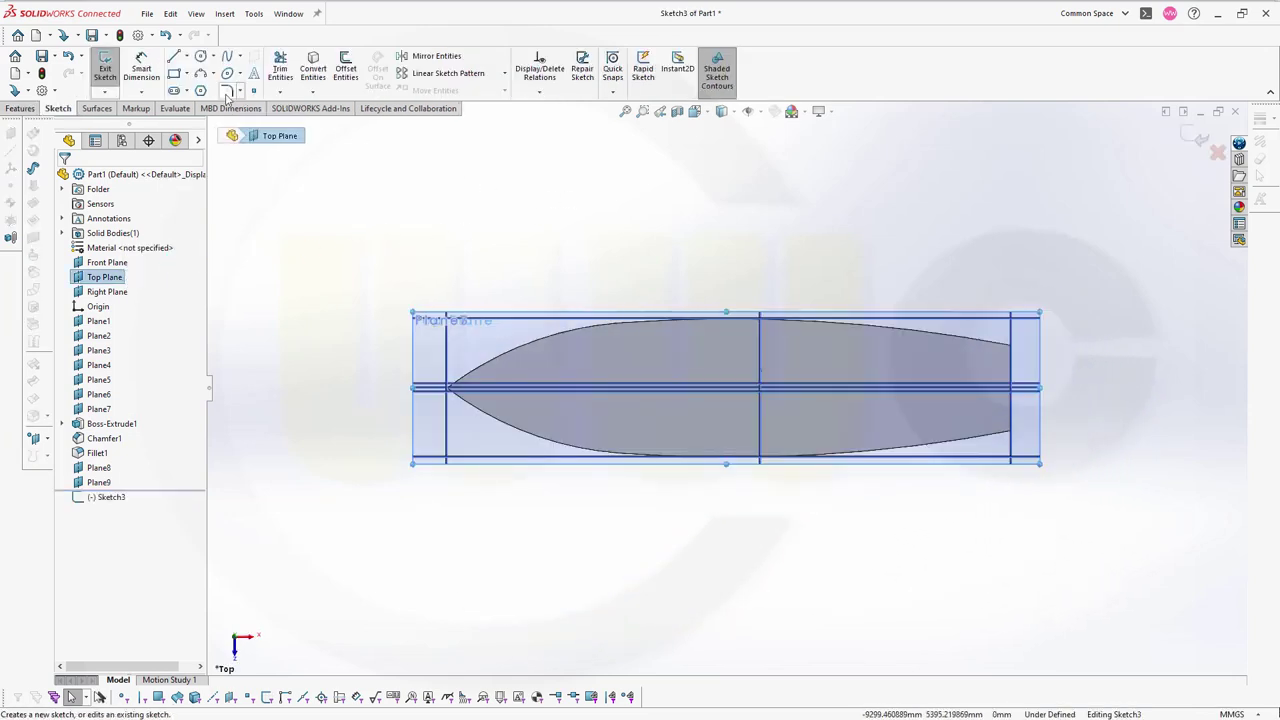
click(175, 77)
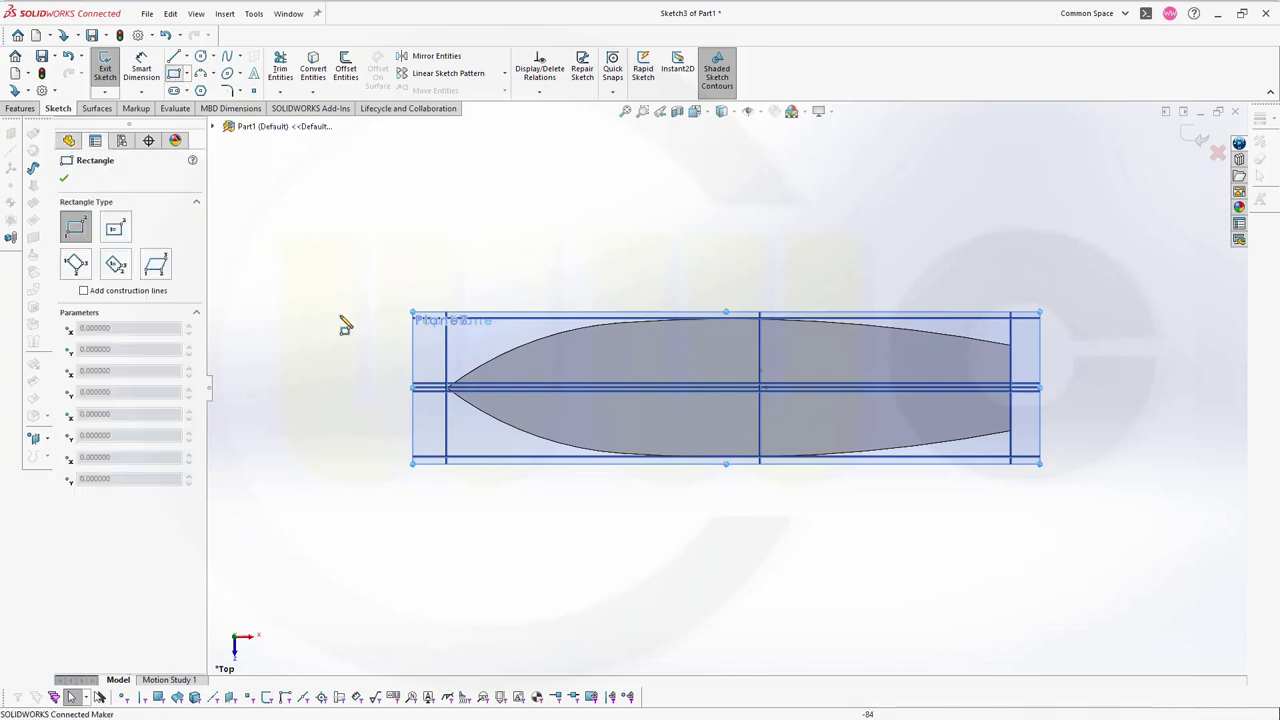
click(390, 364)
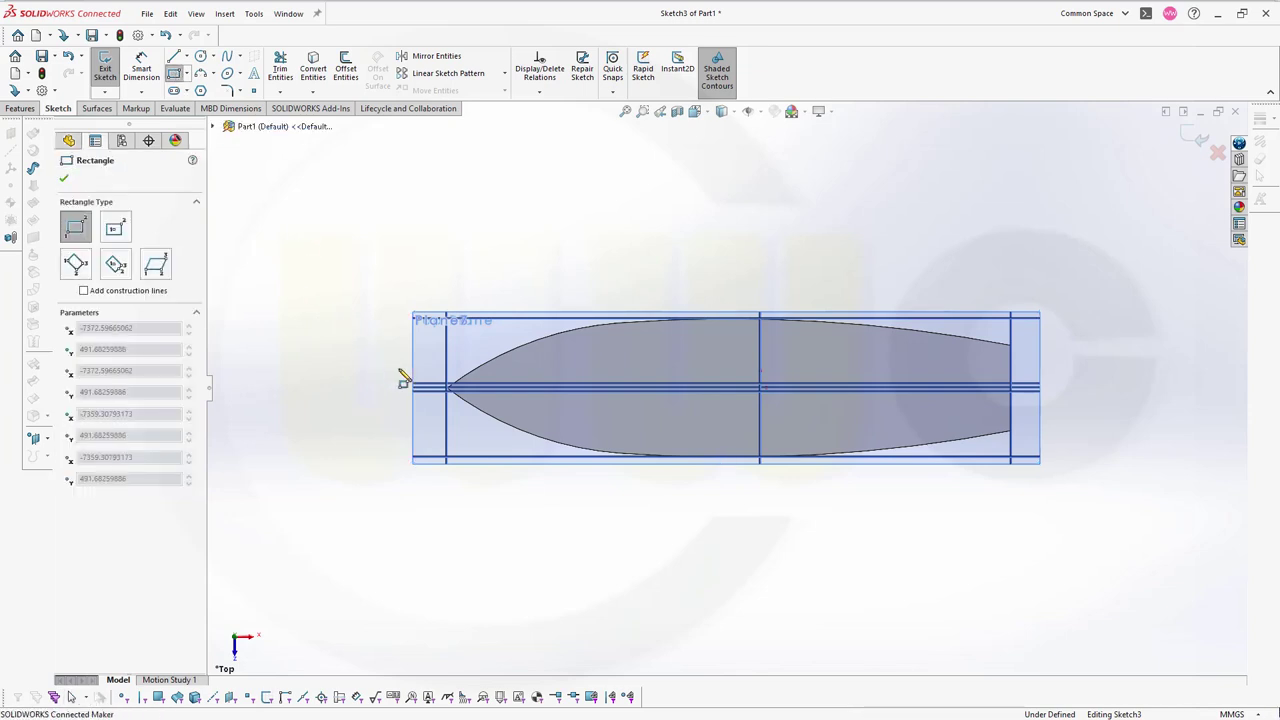
click(1057, 413)
key(Escape)
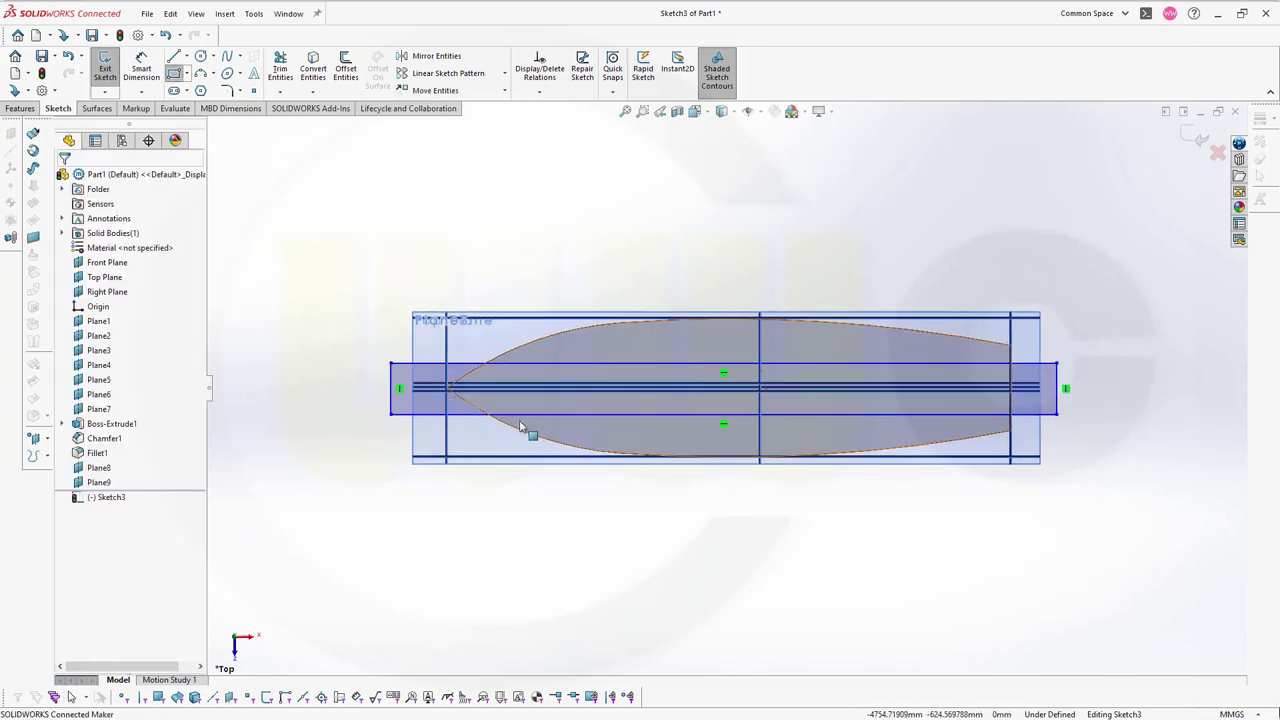
Step: Make the rectangle's short edge at the bow collinear with Plane4
scroll(545, 496, down, 2)
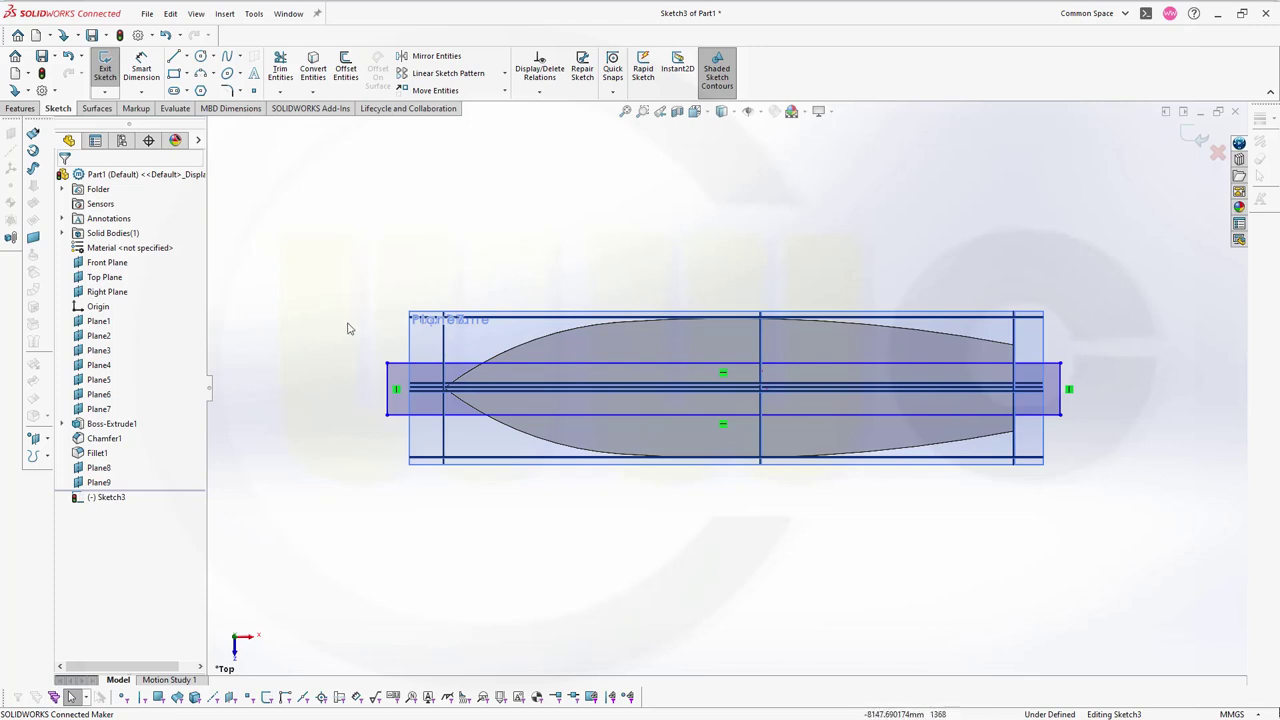
click(388, 390)
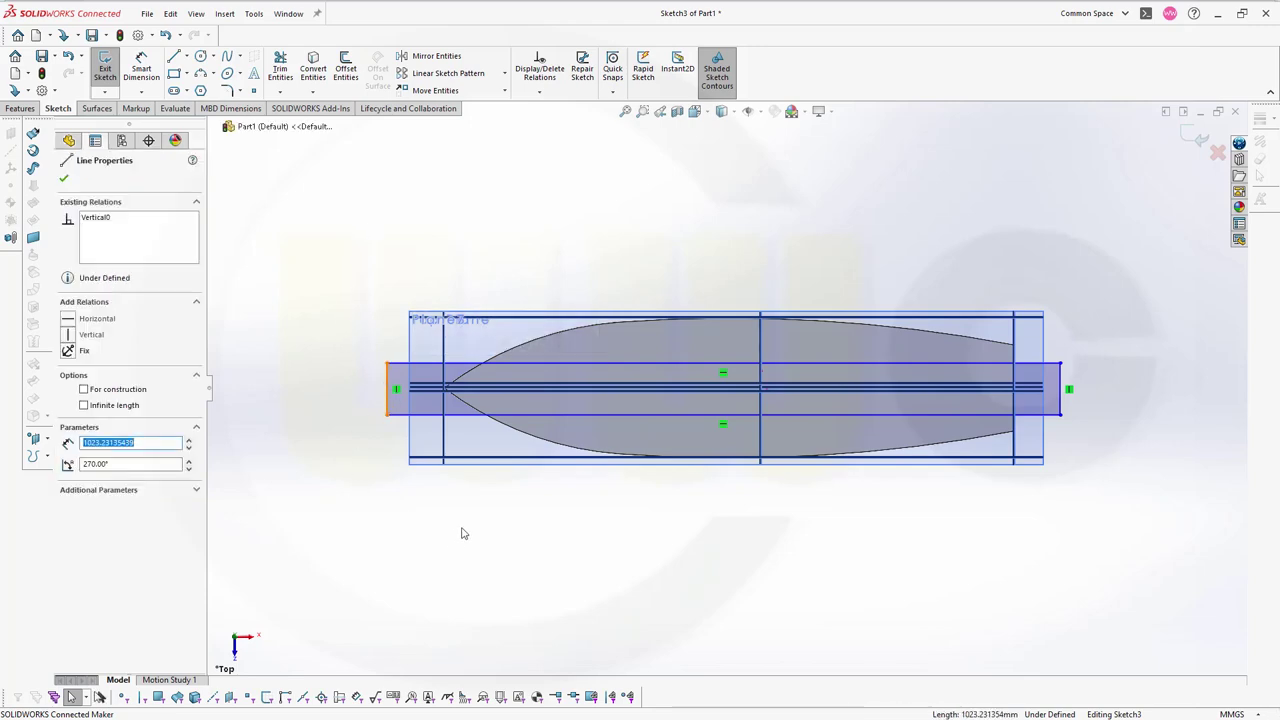
mouse_move(460, 531)
middle_down()
mouse_move(490, 495)
mouse_move(486, 446)
mouse_move(500, 437)
middle_up()
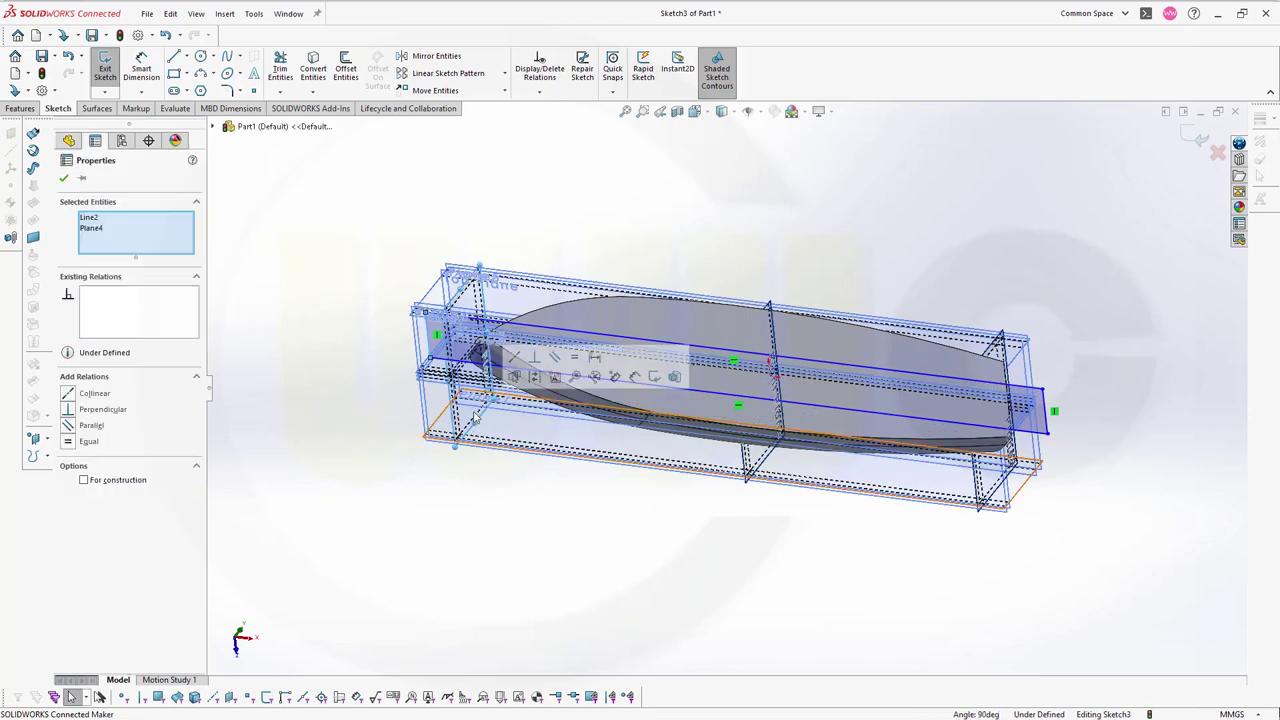
click(68, 394)
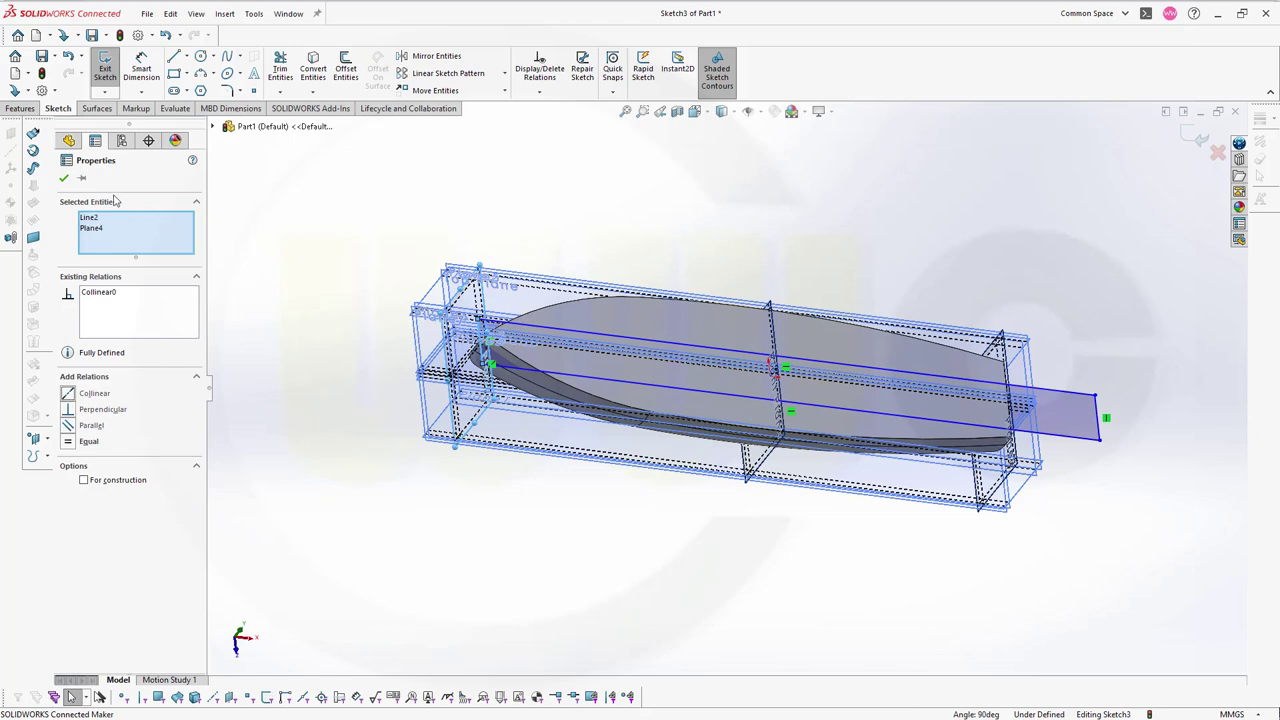
click(64, 178)
Step: Make the rectangle's short edge at the stern collinear with Plane3
middle_drag(1106, 420, 1051, 461)
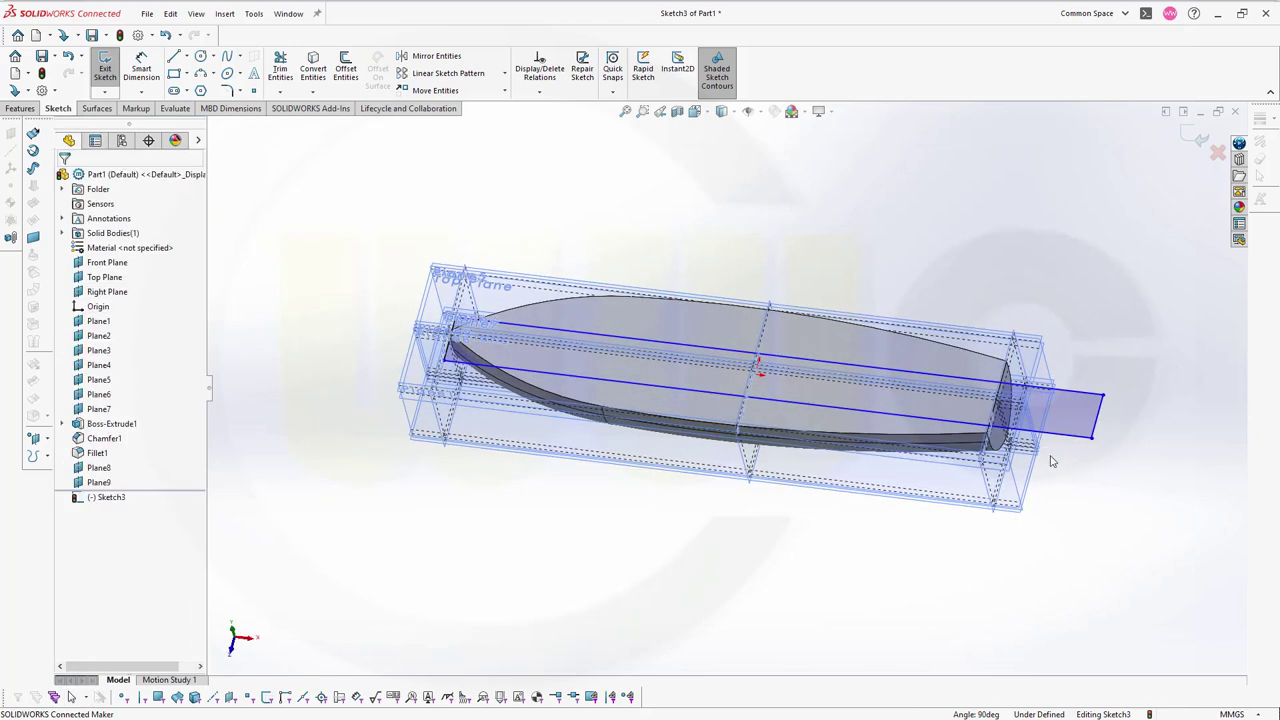
click(1098, 432)
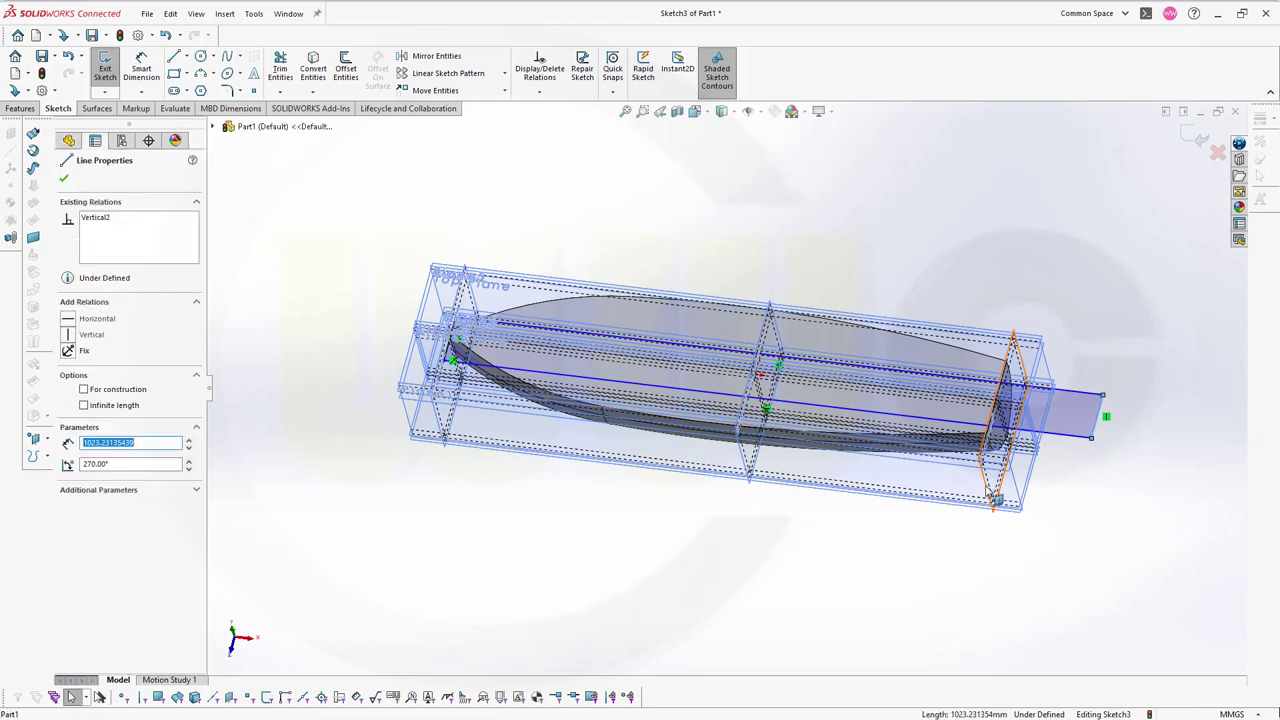
ctrl+click(993, 497)
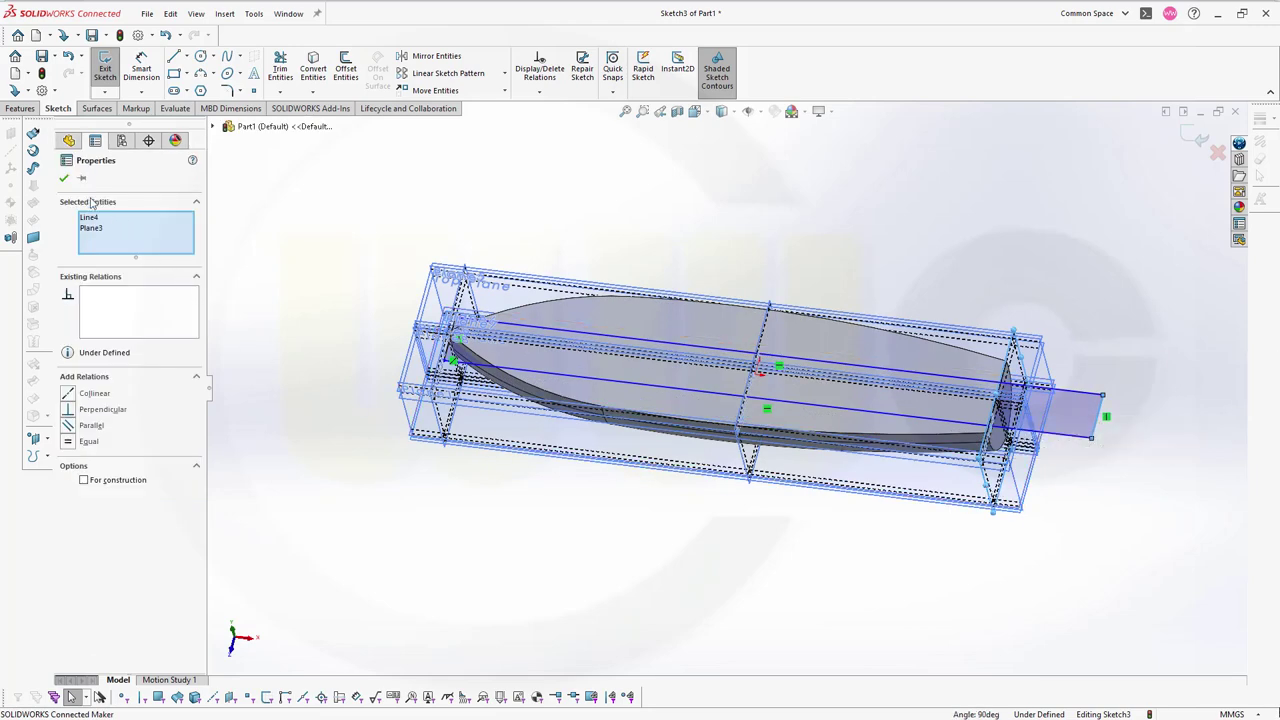
click(75, 395)
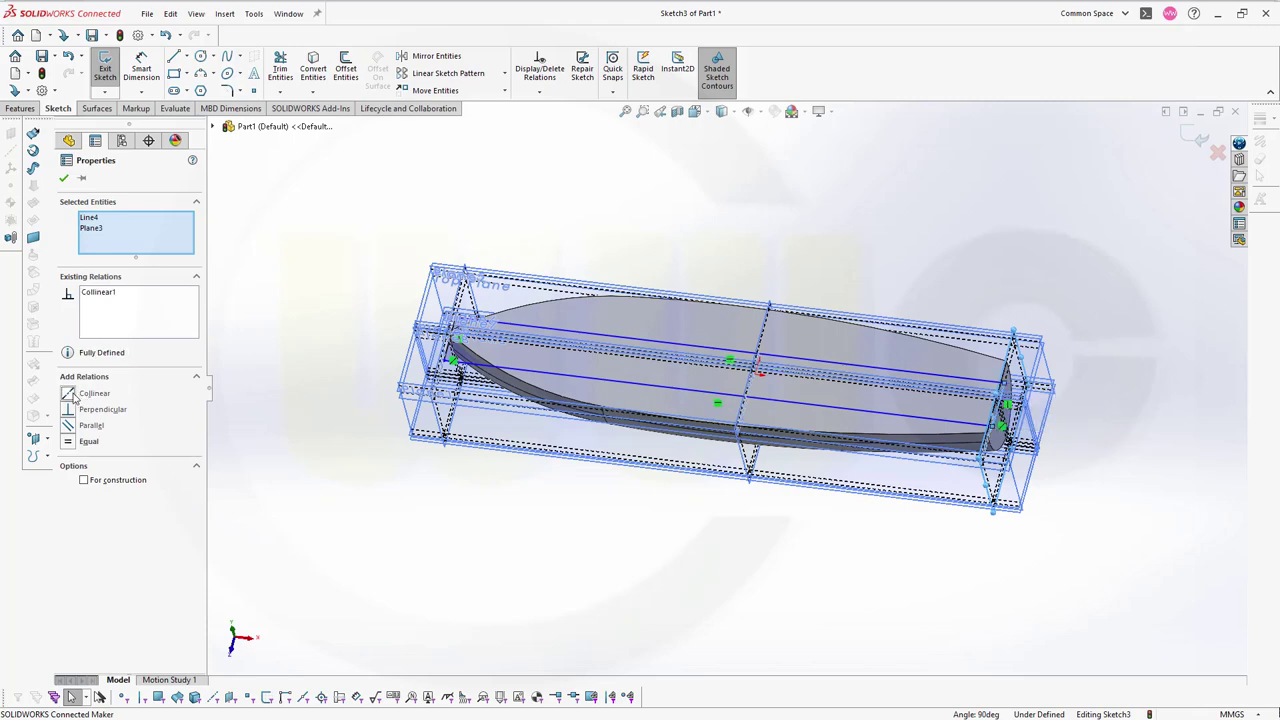
click(63, 179)
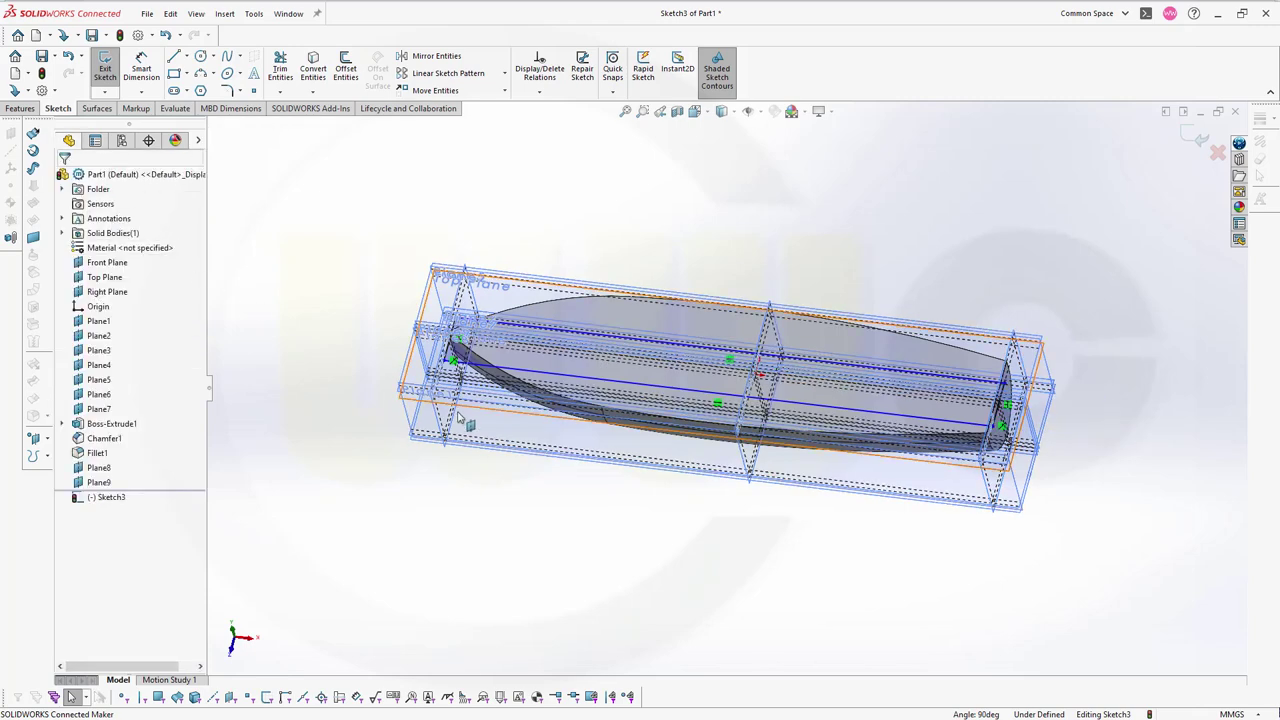
Step: Make one of the rectangle's long edges collinear with Plane9
scroll(752, 398, up, 5)
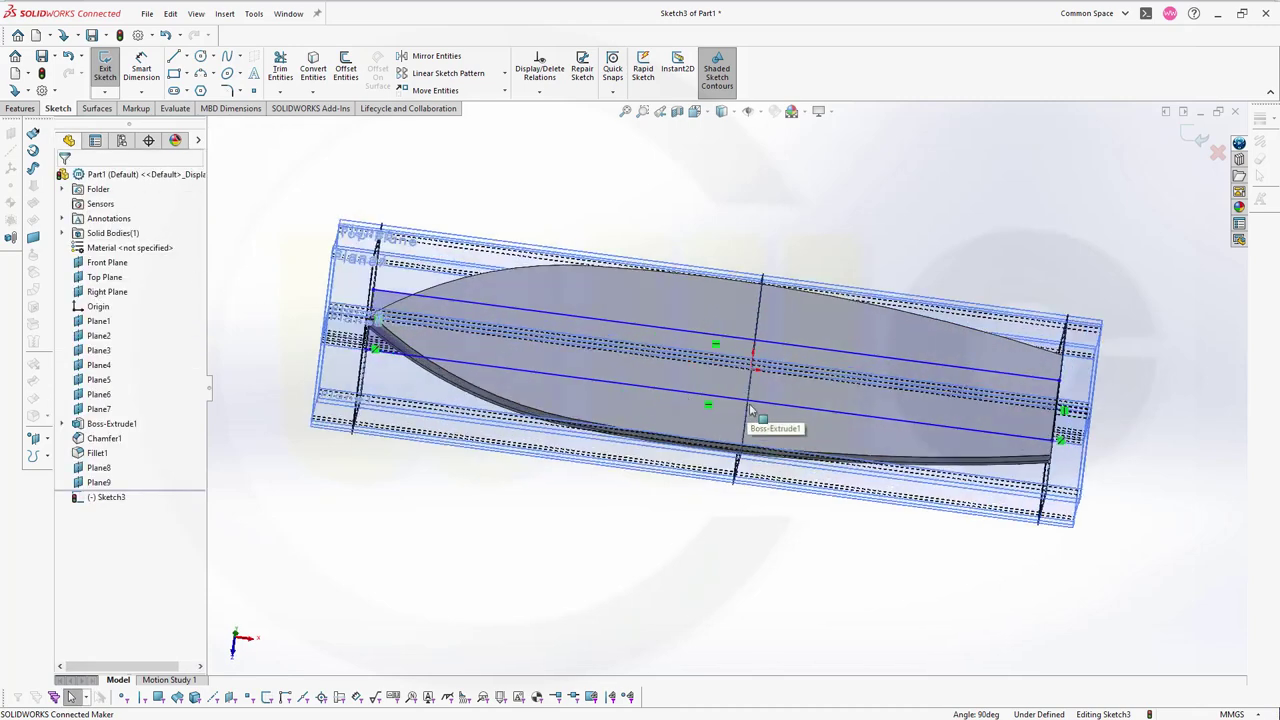
middle_drag(727, 401, 571, 229)
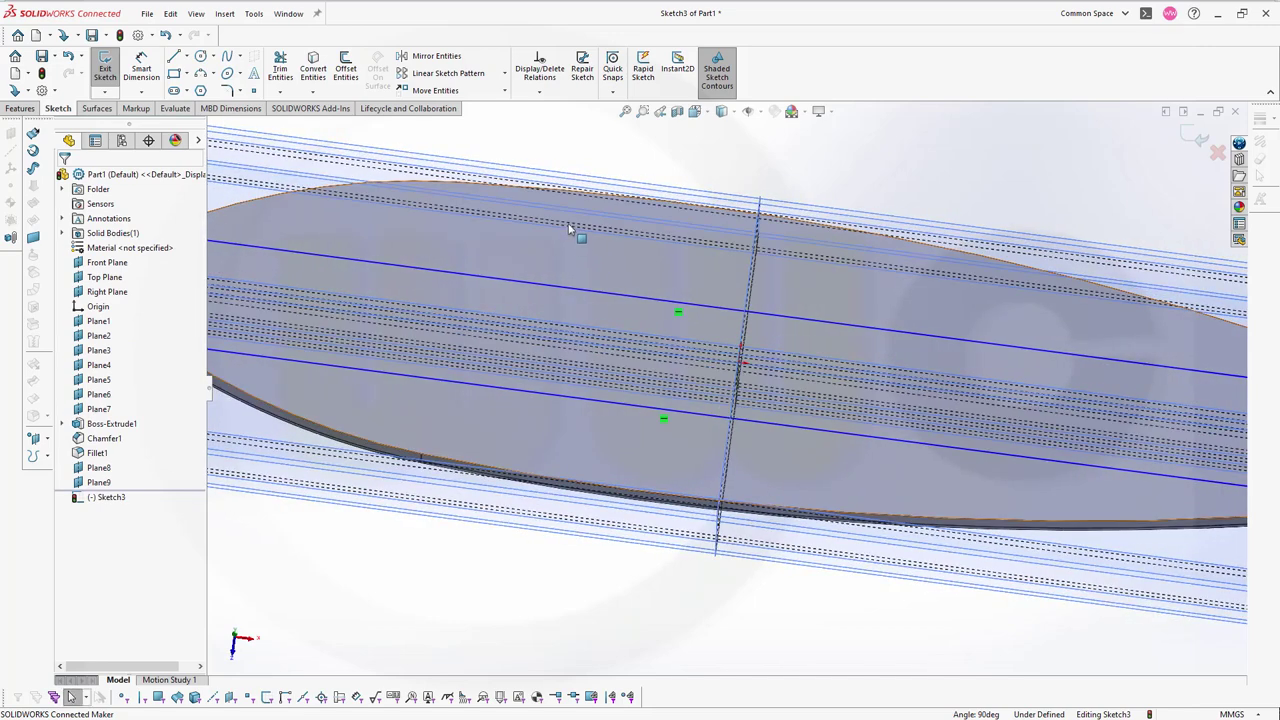
click(647, 301)
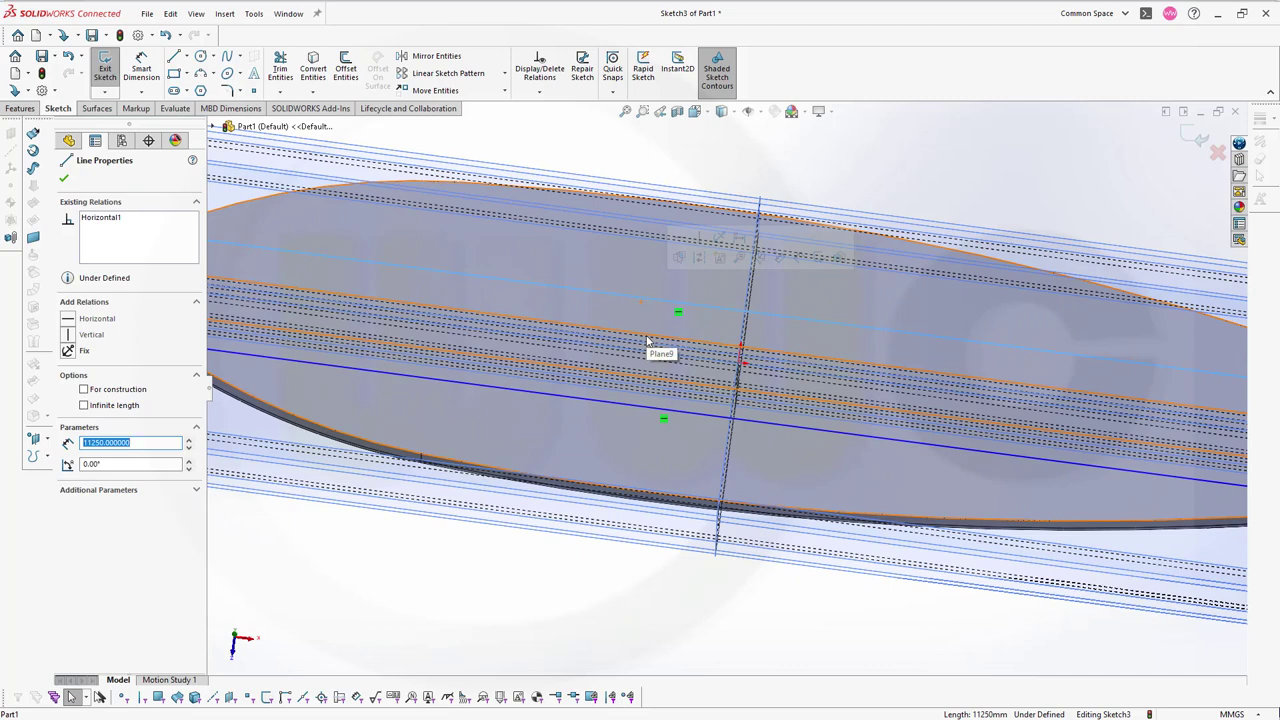
ctrl+click(647, 341)
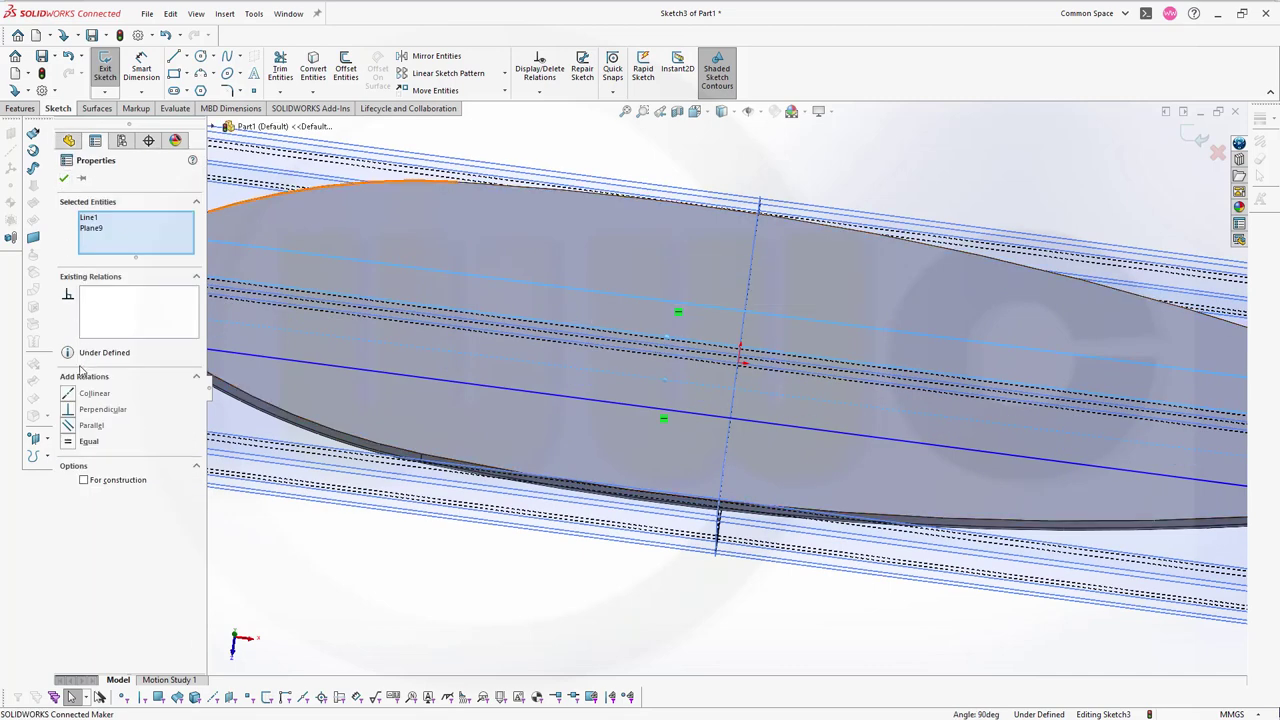
click(63, 178)
Step: Make the rectangle's other long edge collinear with Plane8 and exit the sketch
middle_drag(334, 280, 625, 447)
click(645, 427)
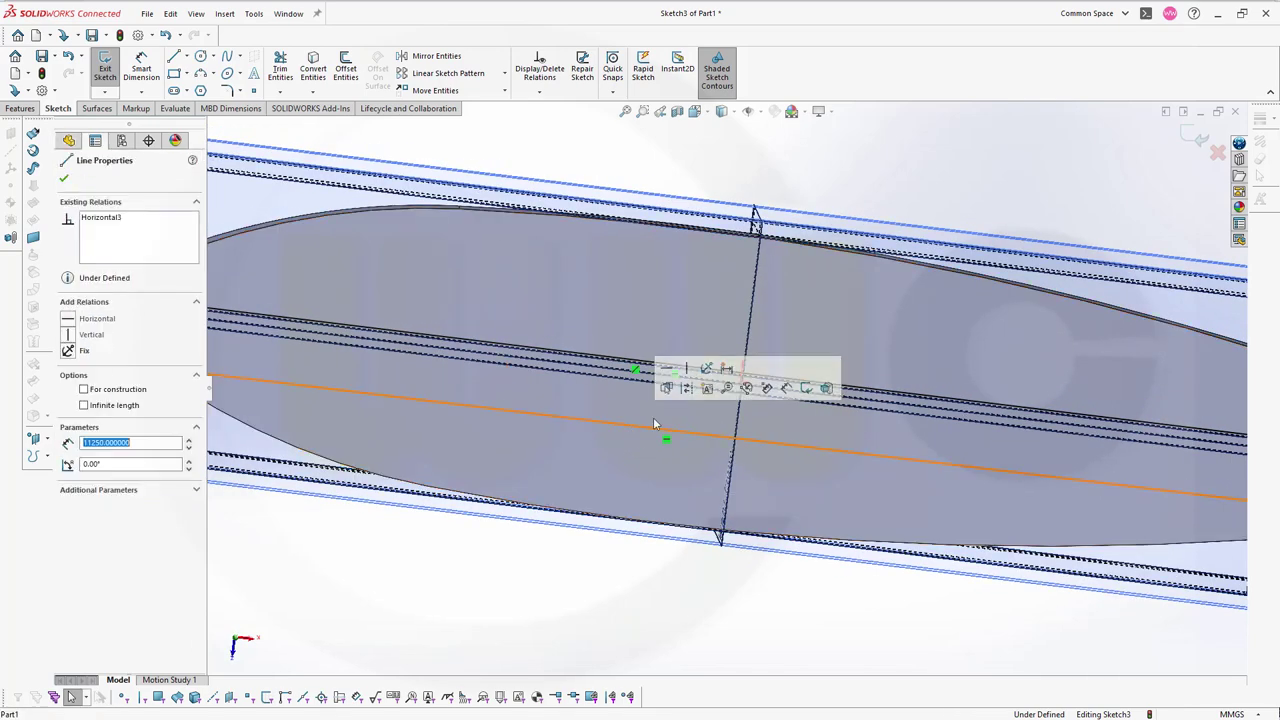
ctrl+click(659, 389)
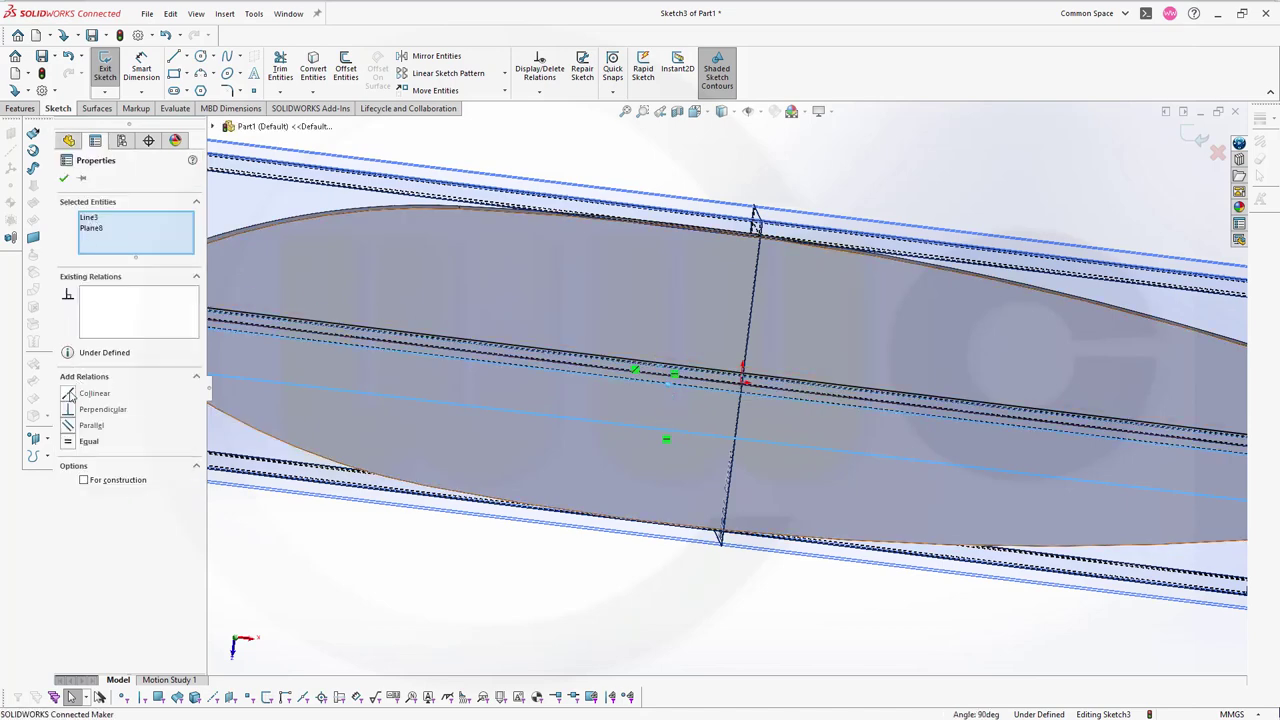
click(90, 393)
click(63, 179)
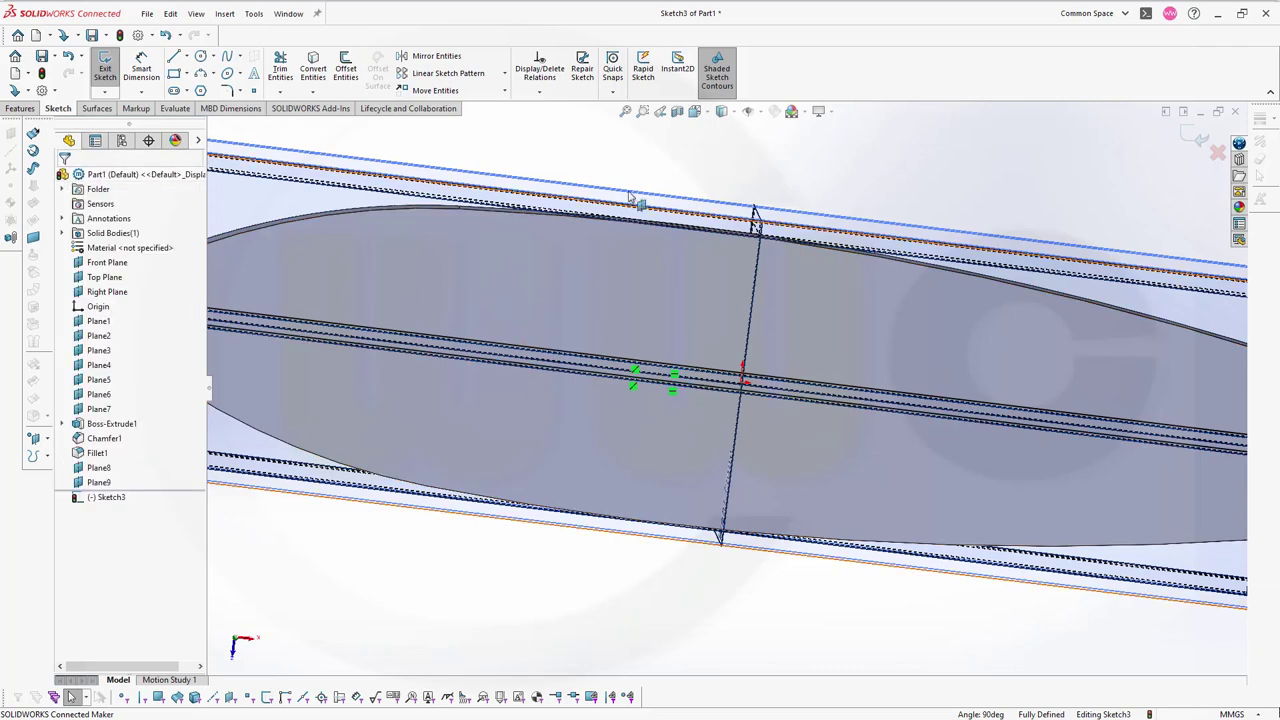
click(1203, 148)
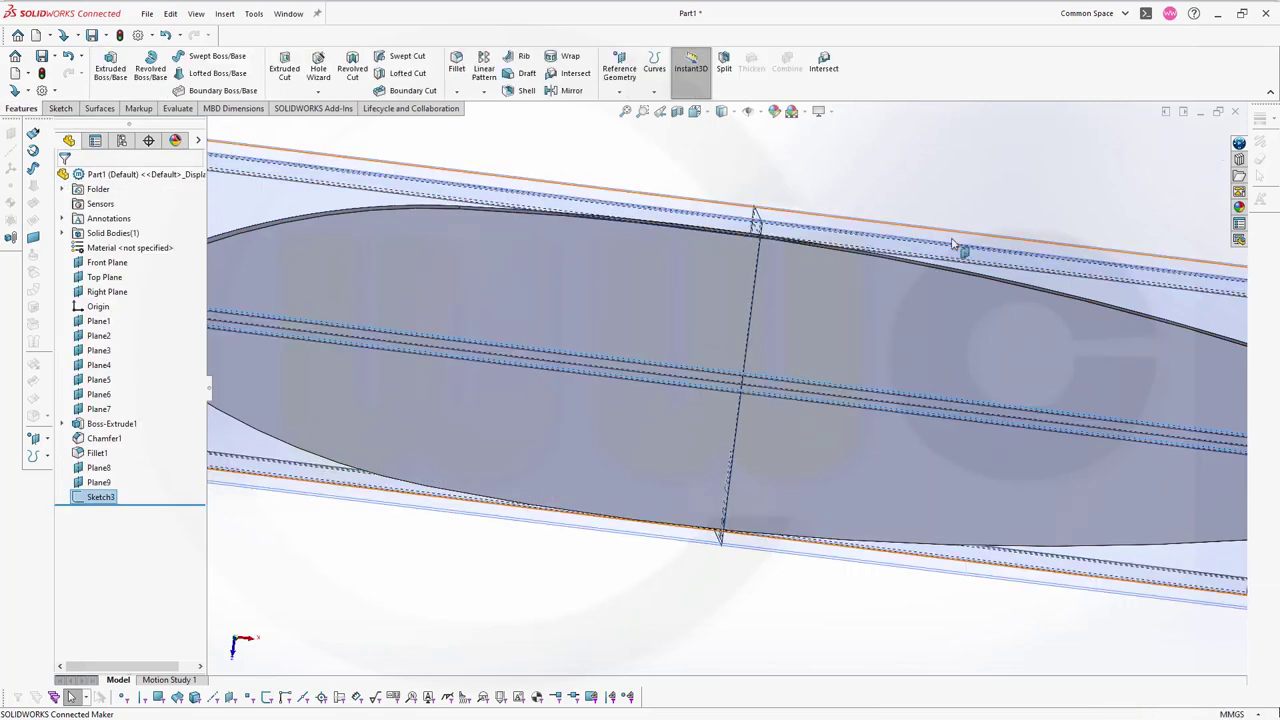
Step: Start a boss extrude of Sketch3 with direction 1 going up to surface Plane5
mouse_move(903, 303)
middle_down()
mouse_move(950, 150)
mouse_move(877, 177)
mouse_move(771, 280)
mouse_move(766, 249)
mouse_move(770, 268)
middle_up()
scroll(770, 268, up, 6)
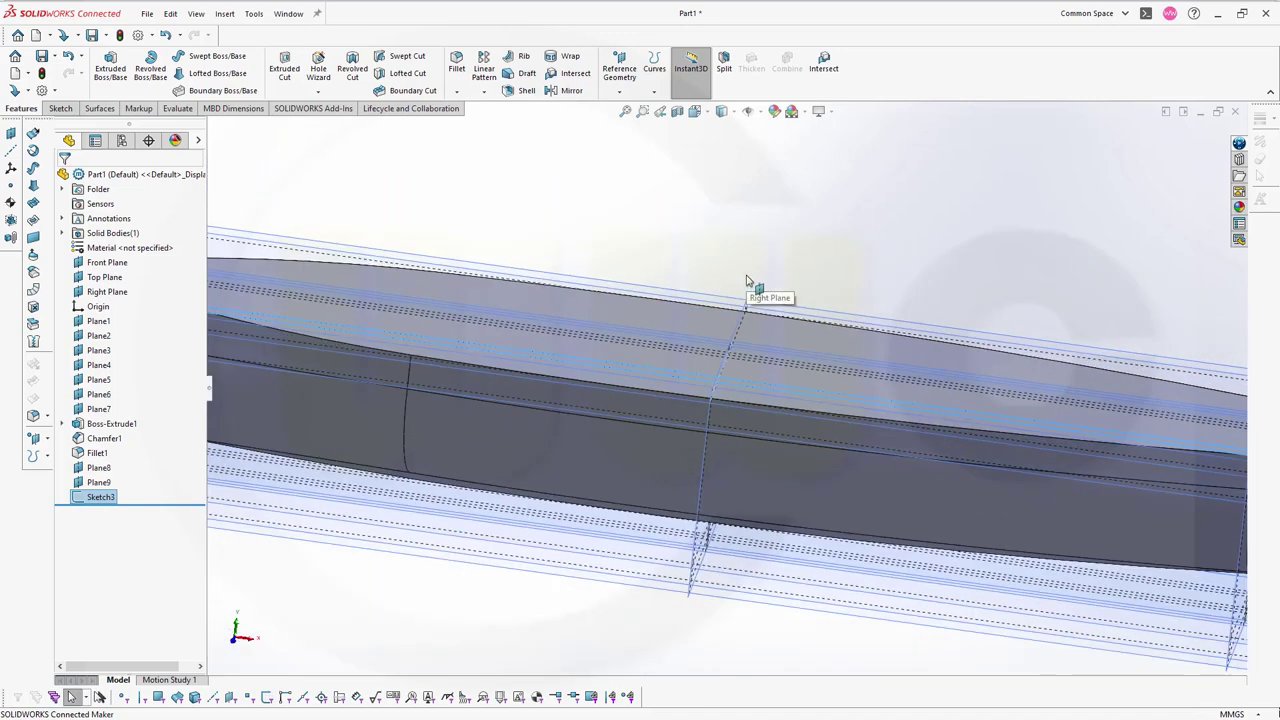
click(630, 254)
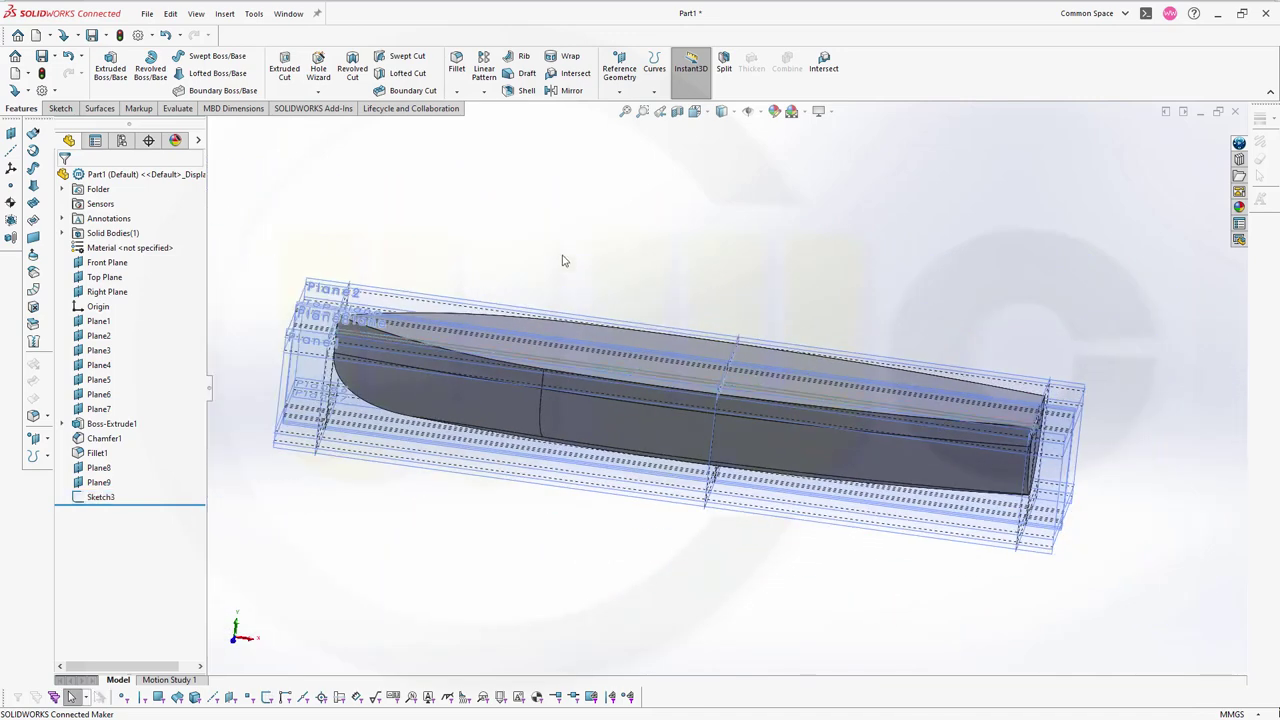
click(110, 65)
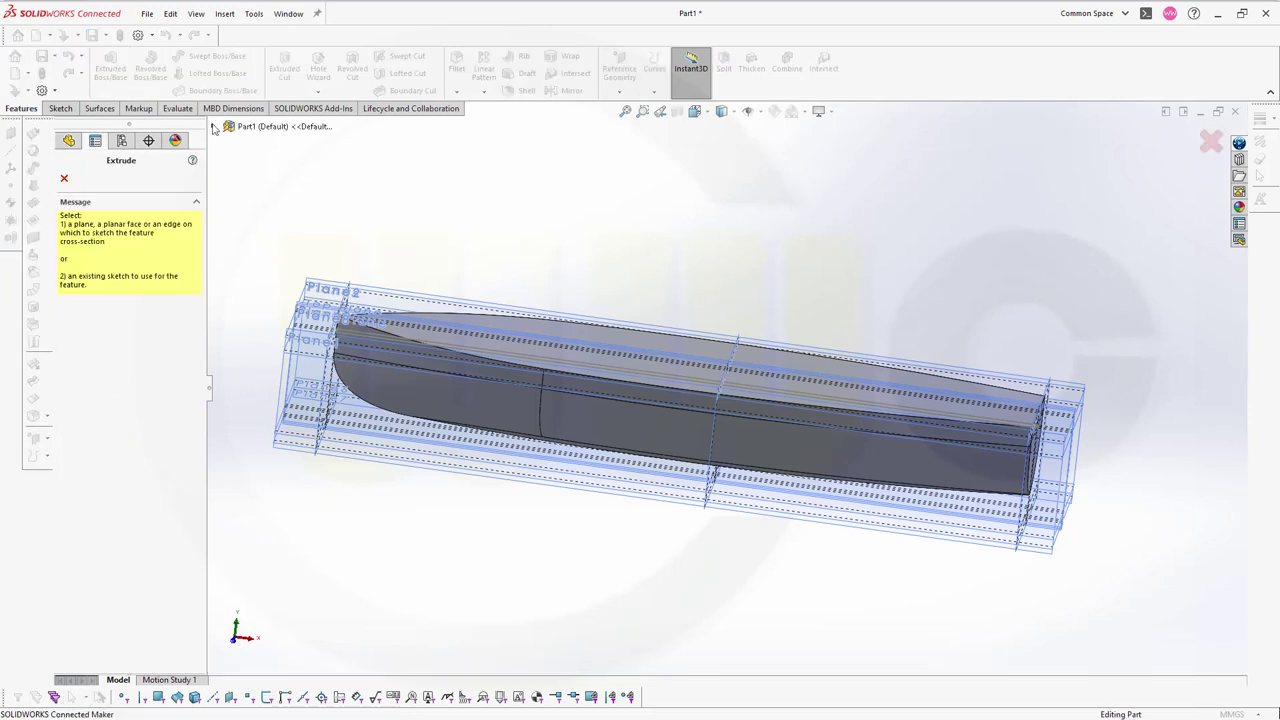
click(213, 127)
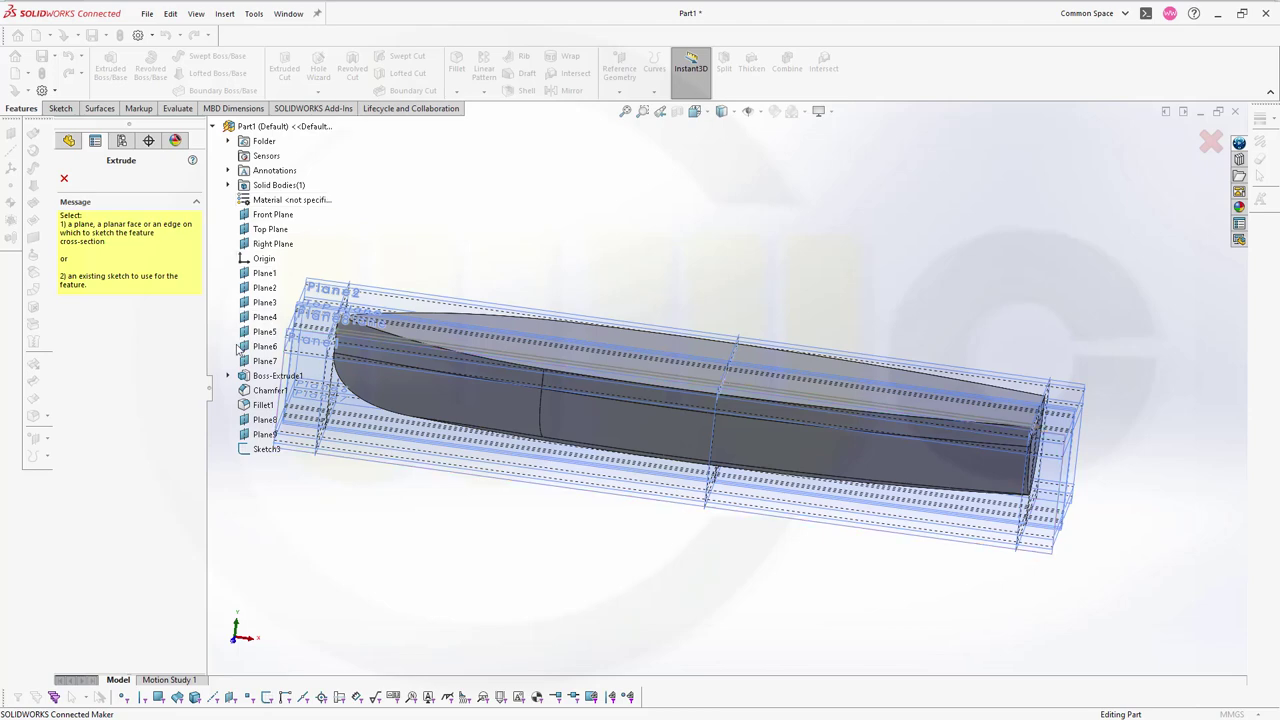
click(266, 450)
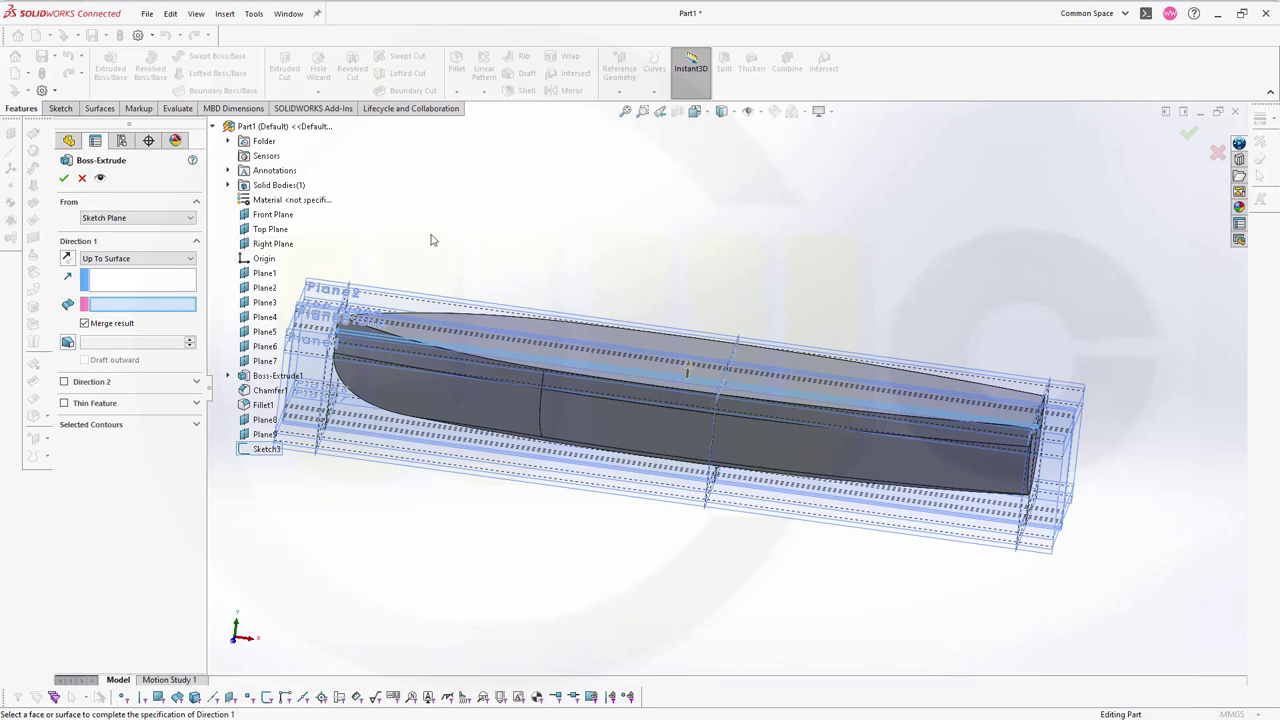
middle_drag(432, 240, 424, 177)
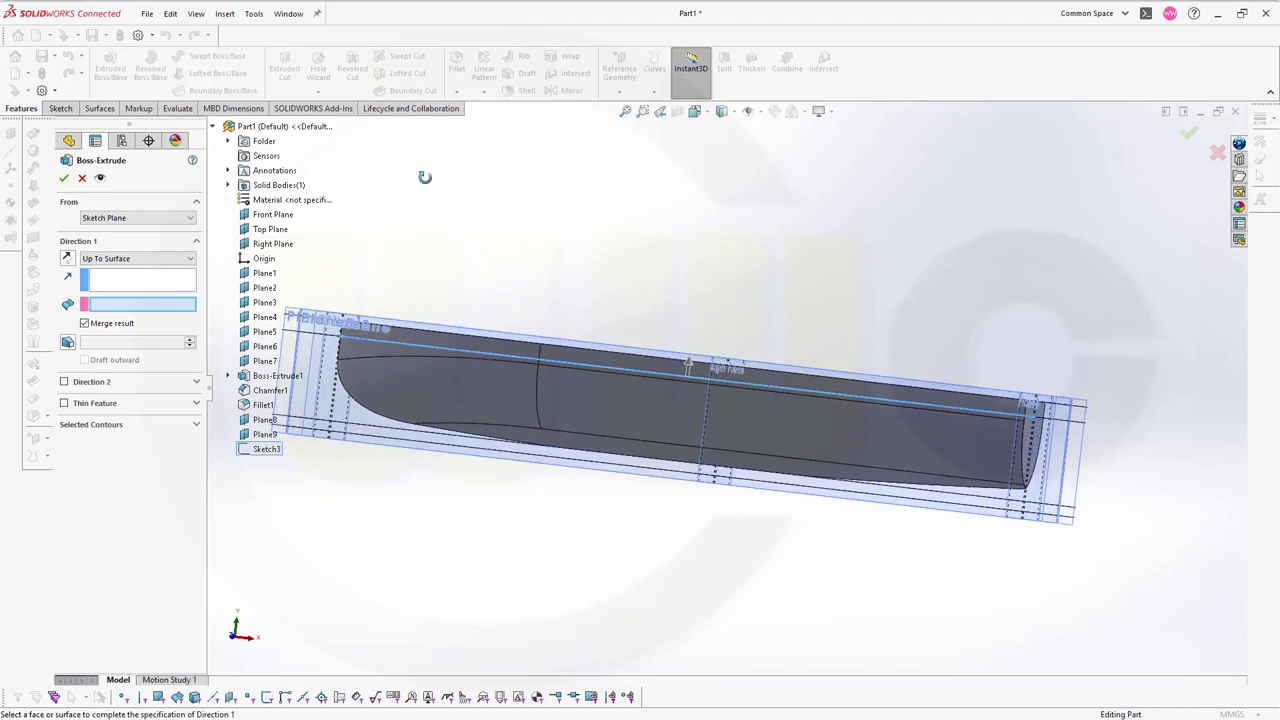
scroll(1109, 405, up, 1)
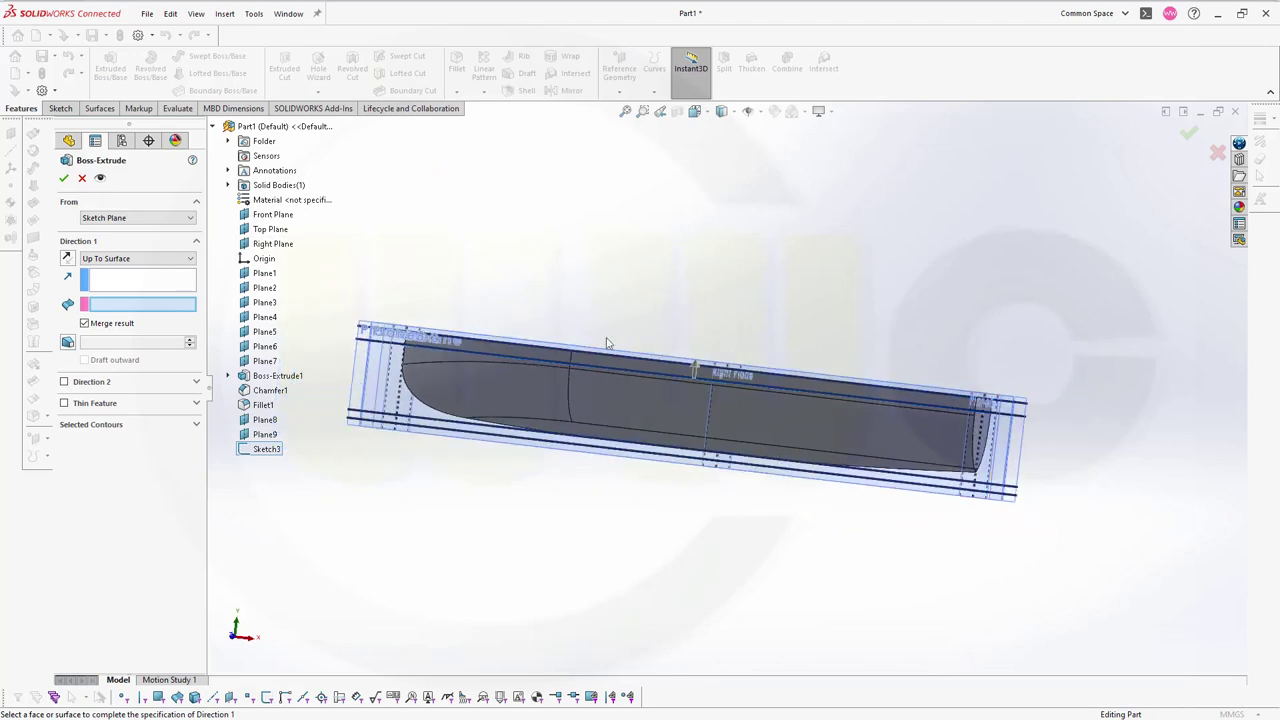
click(260, 333)
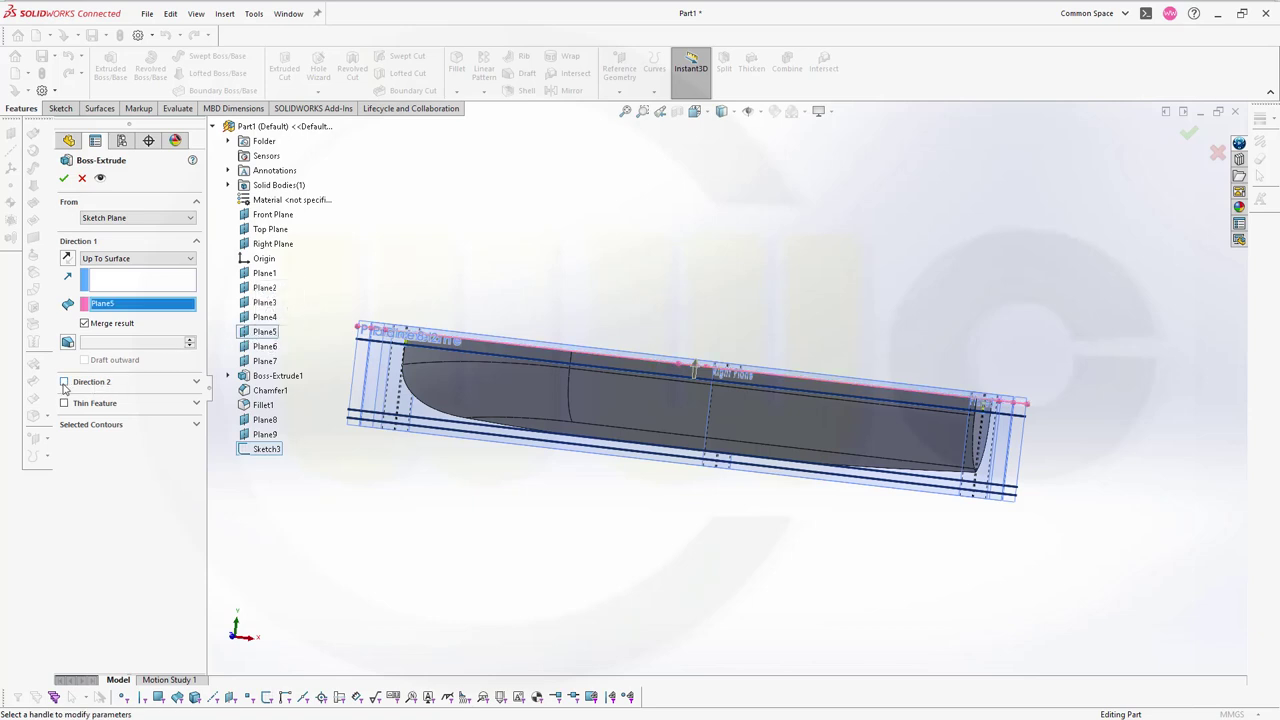
Step: Add a second direction to the extrude, ending up to surface Plane7, and finish the feature
click(64, 383)
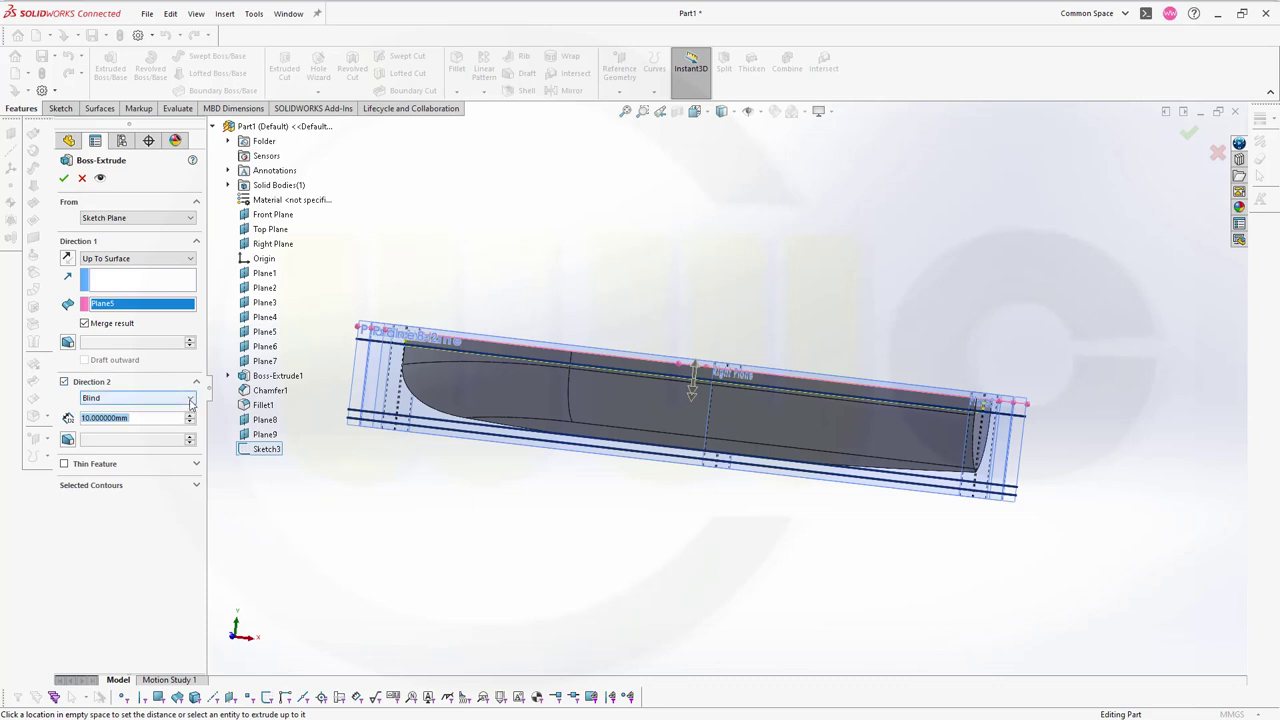
click(140, 398)
click(141, 437)
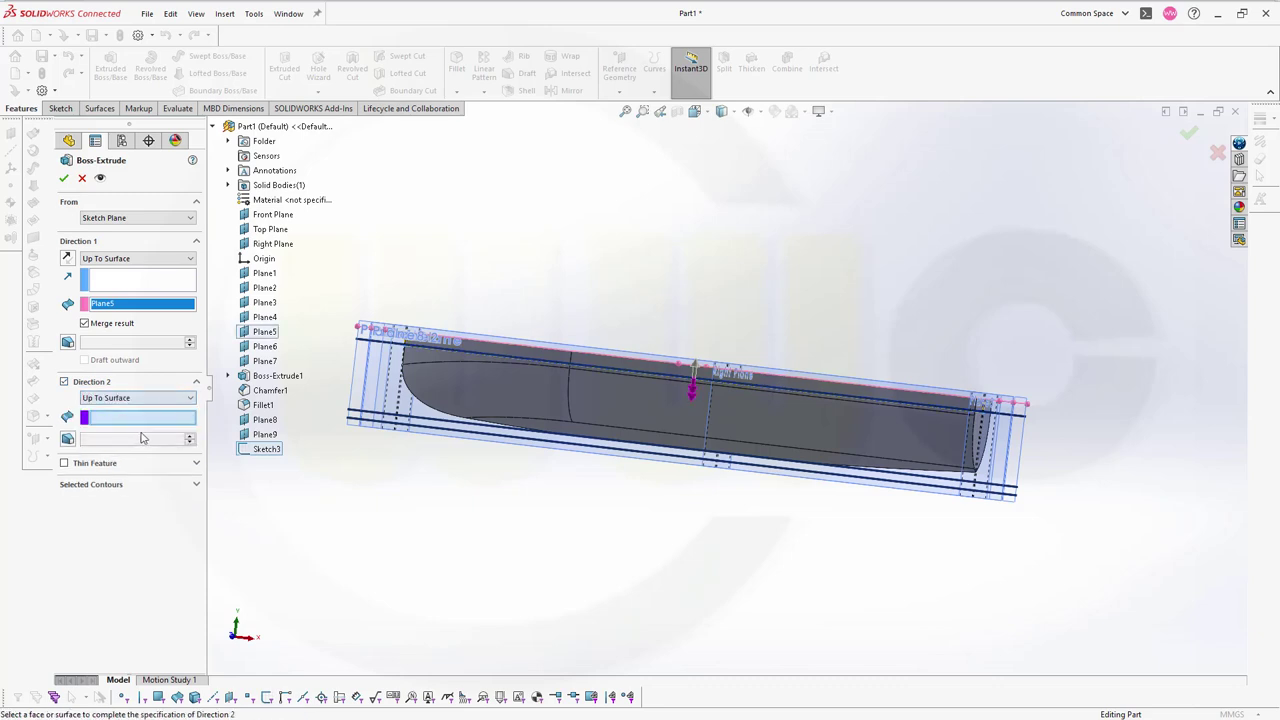
click(266, 362)
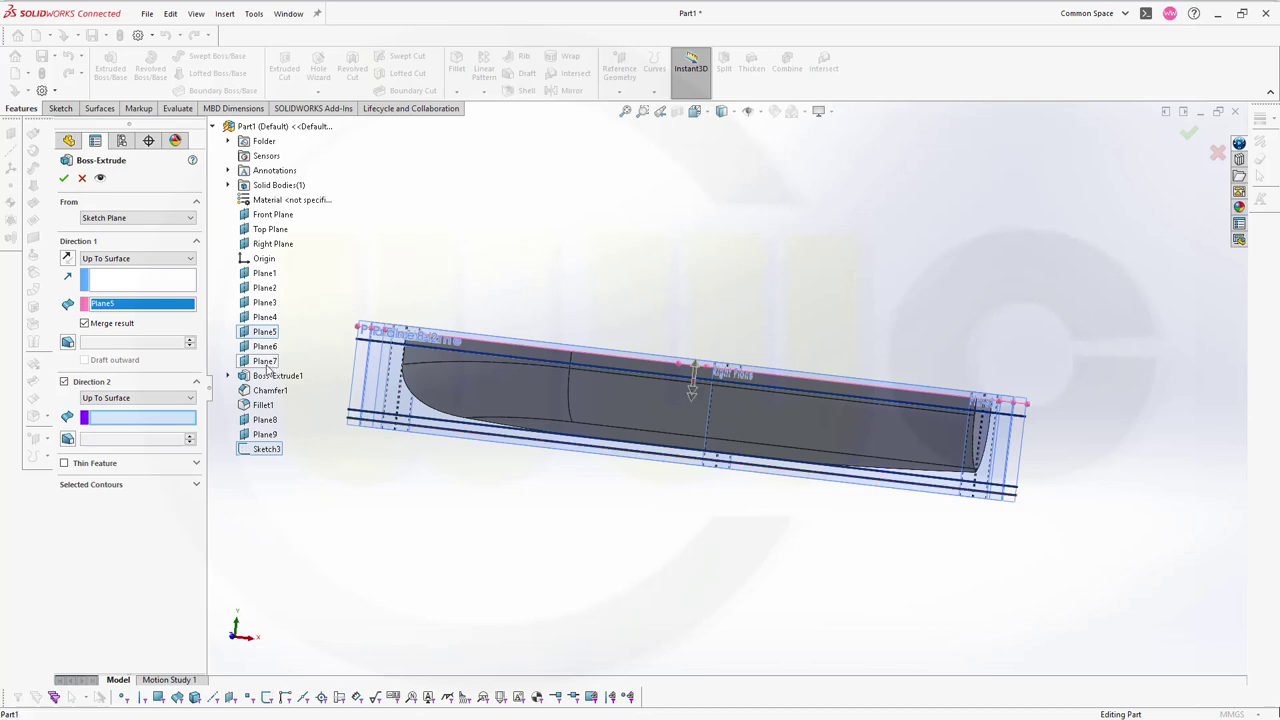
click(63, 179)
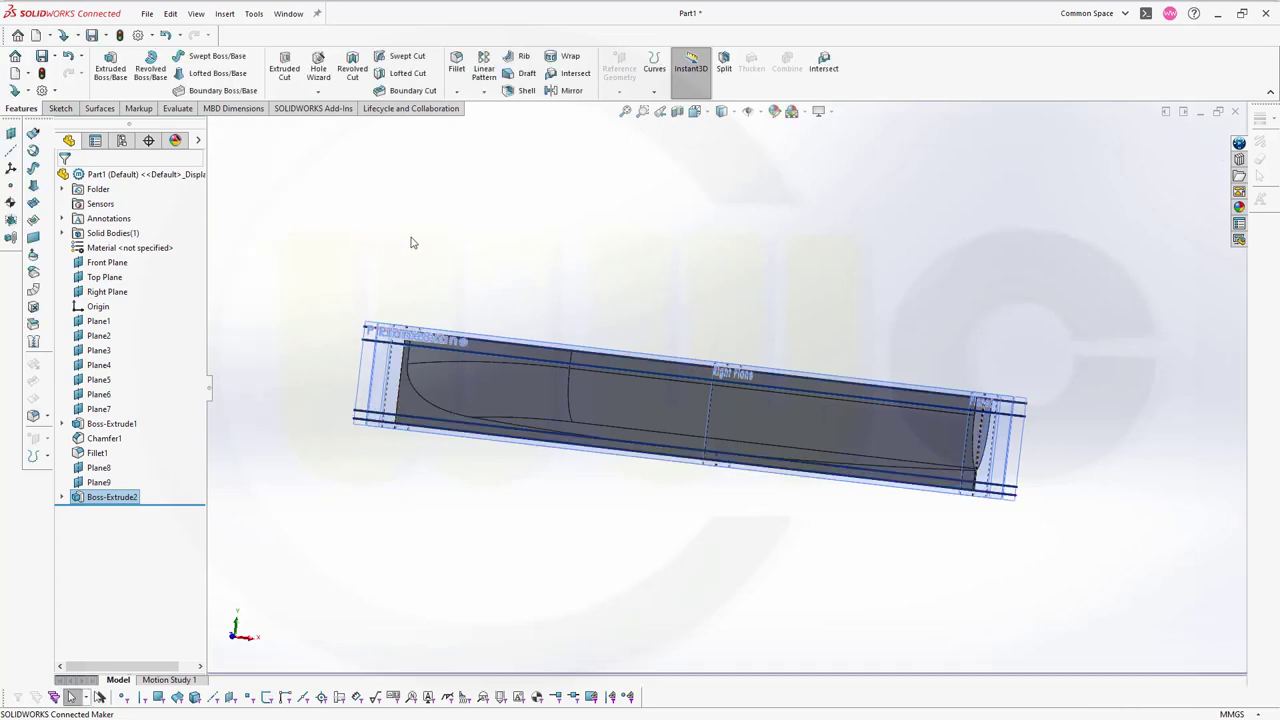
Step: Hide reference planes Plane1 through Plane9
middle_drag(505, 209, 511, 287)
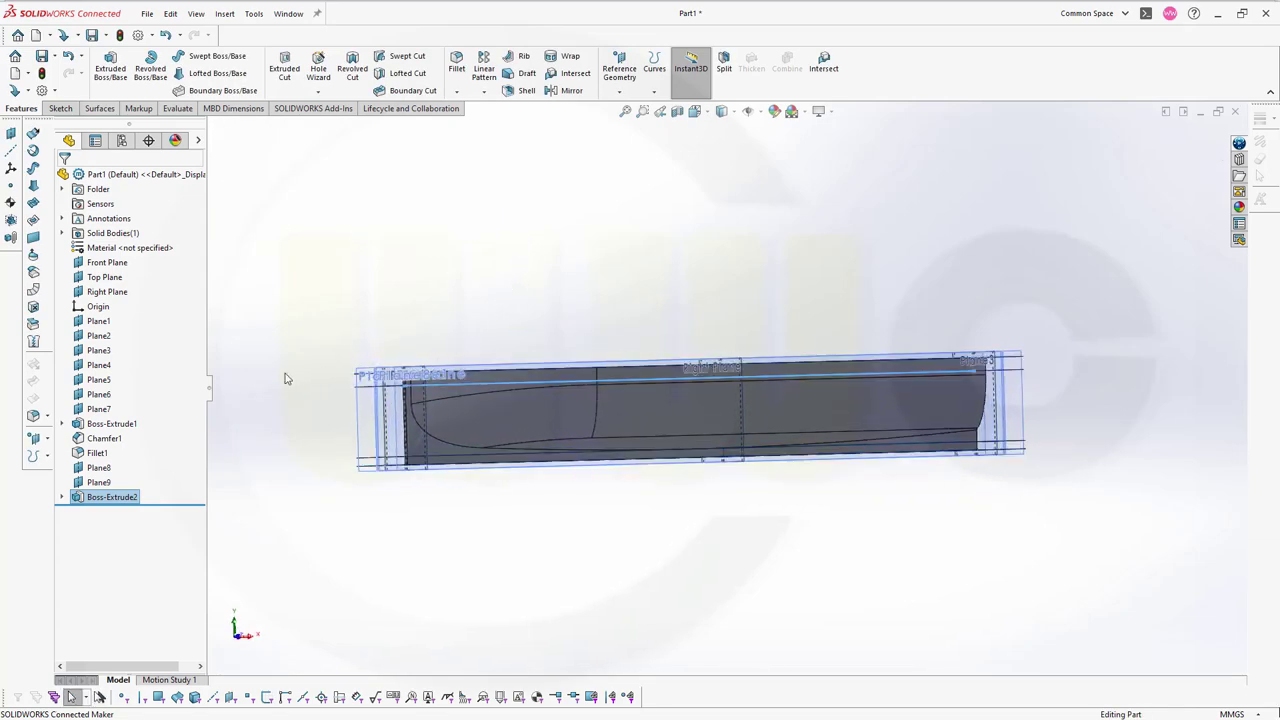
click(98, 321)
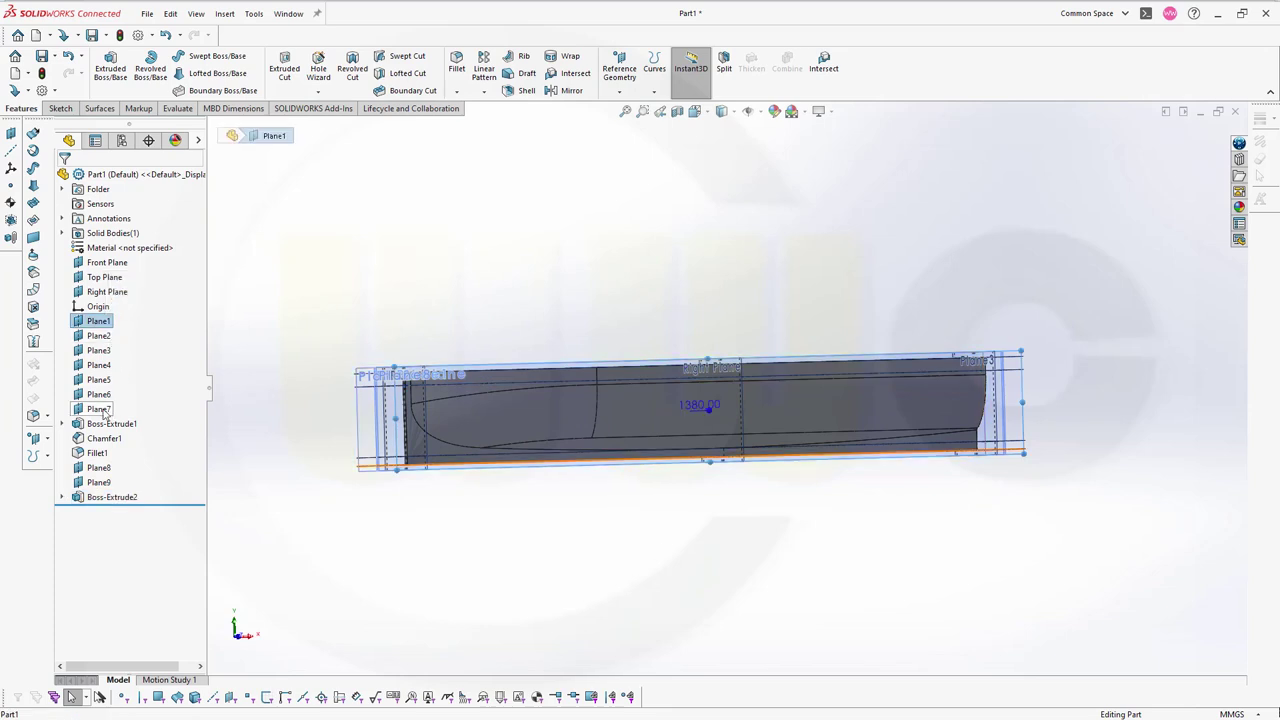
shift+click(98, 409)
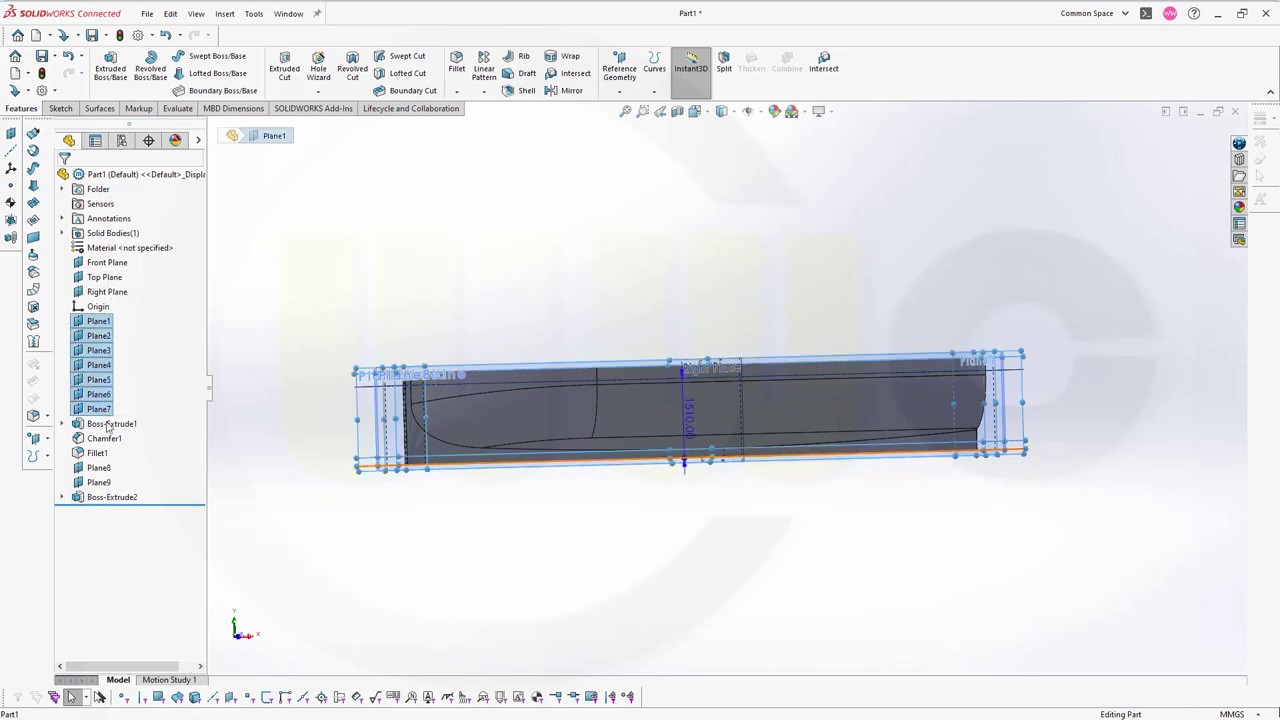
ctrl+click(98, 467)
ctrl+click(100, 484)
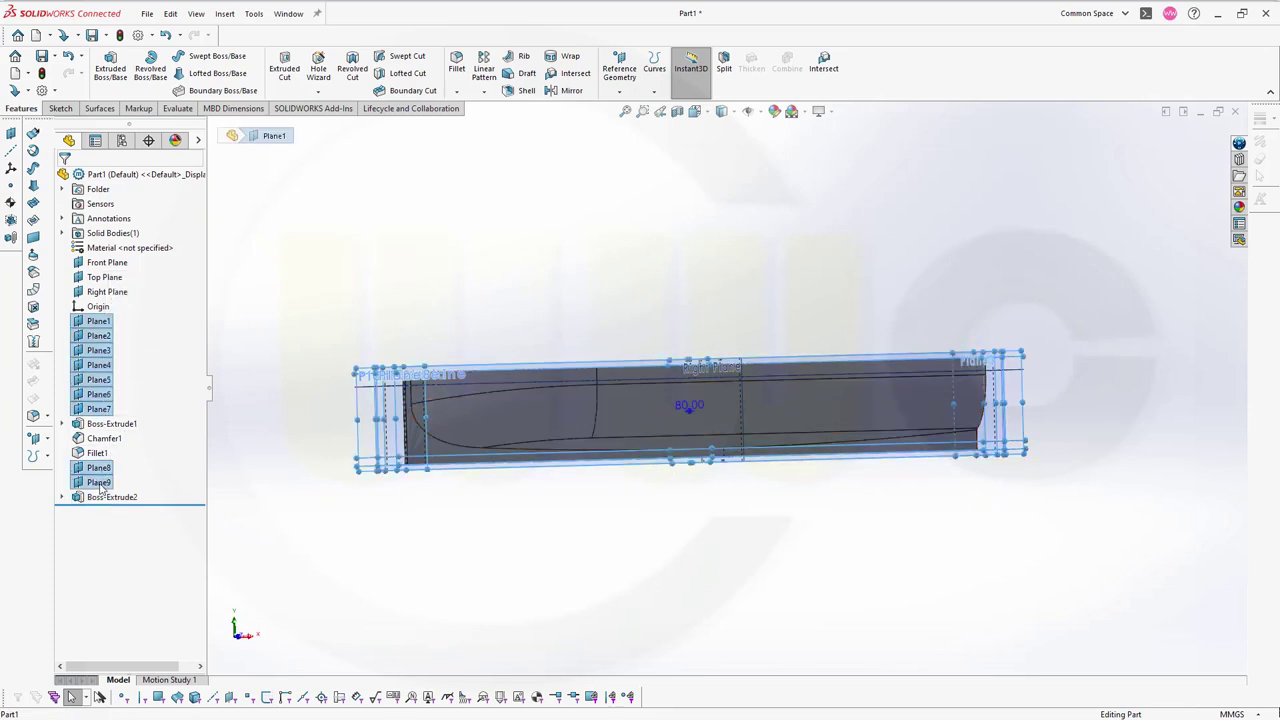
click(112, 466)
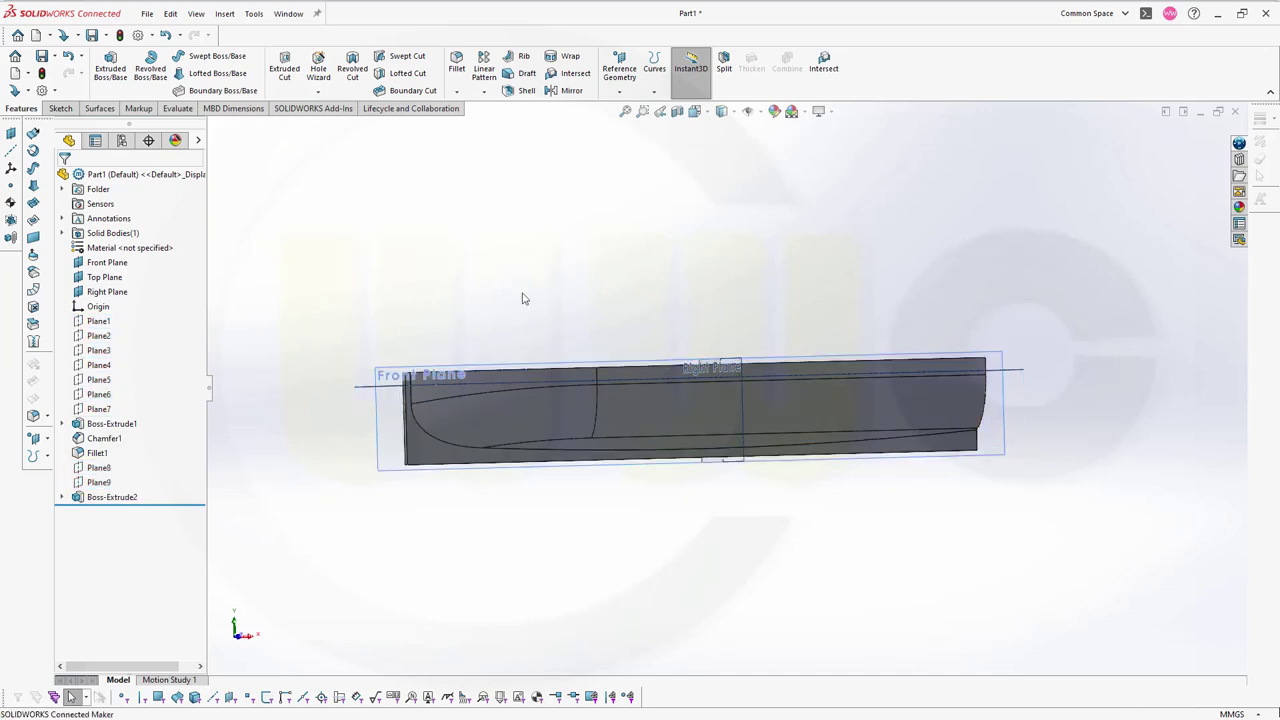
Step: Fillet the keel strip's lower corner edge at the bow with a symmetric radius of 1350 mm
middle_drag(522, 298, 690, 380)
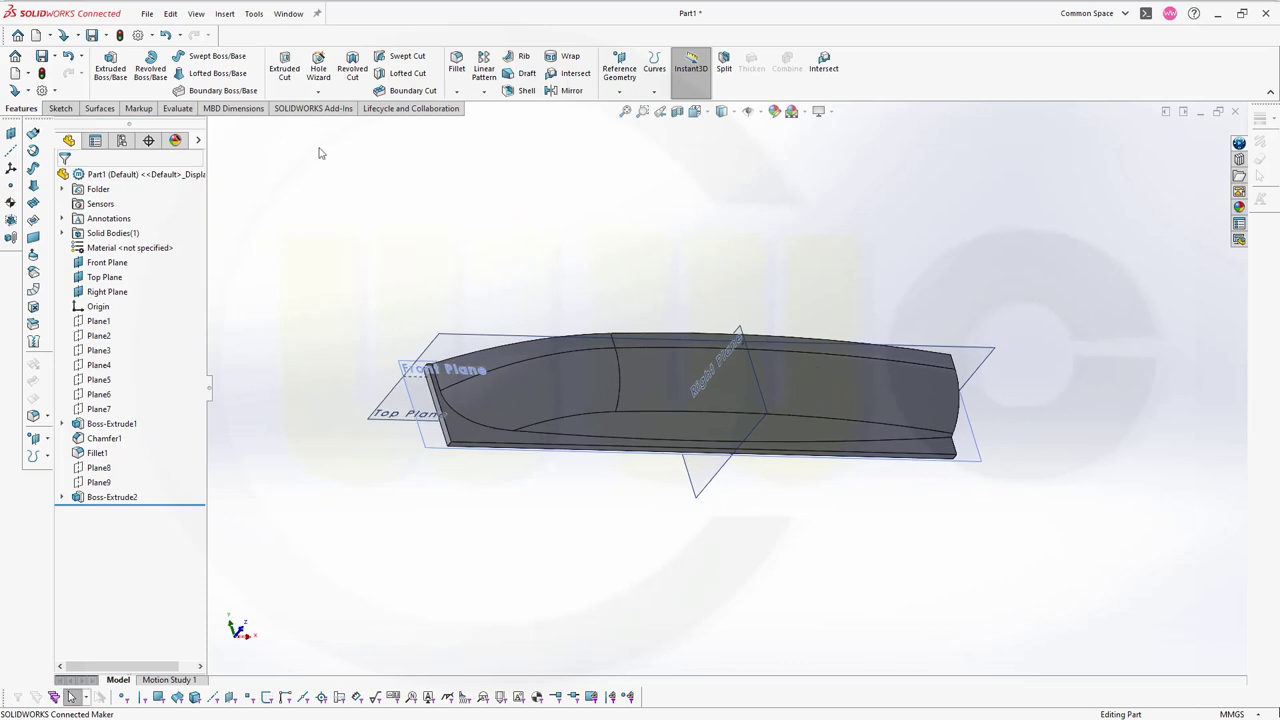
click(456, 64)
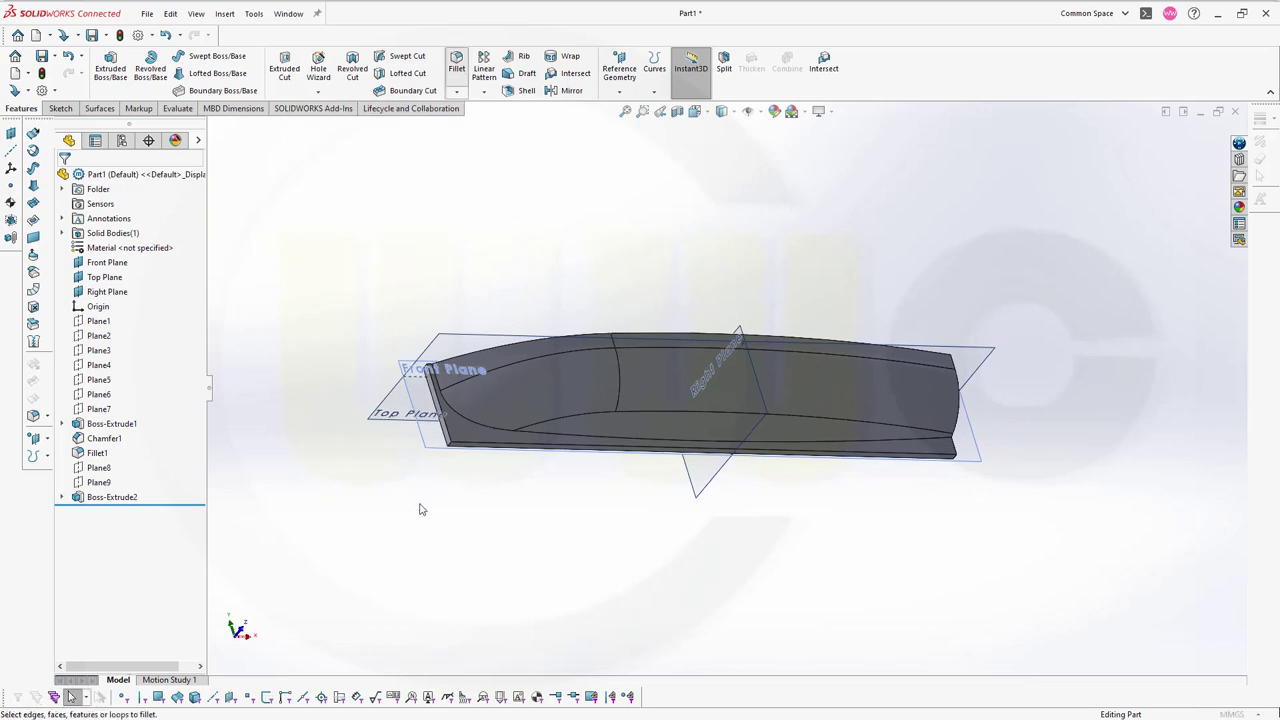
scroll(602, 388, down, 5)
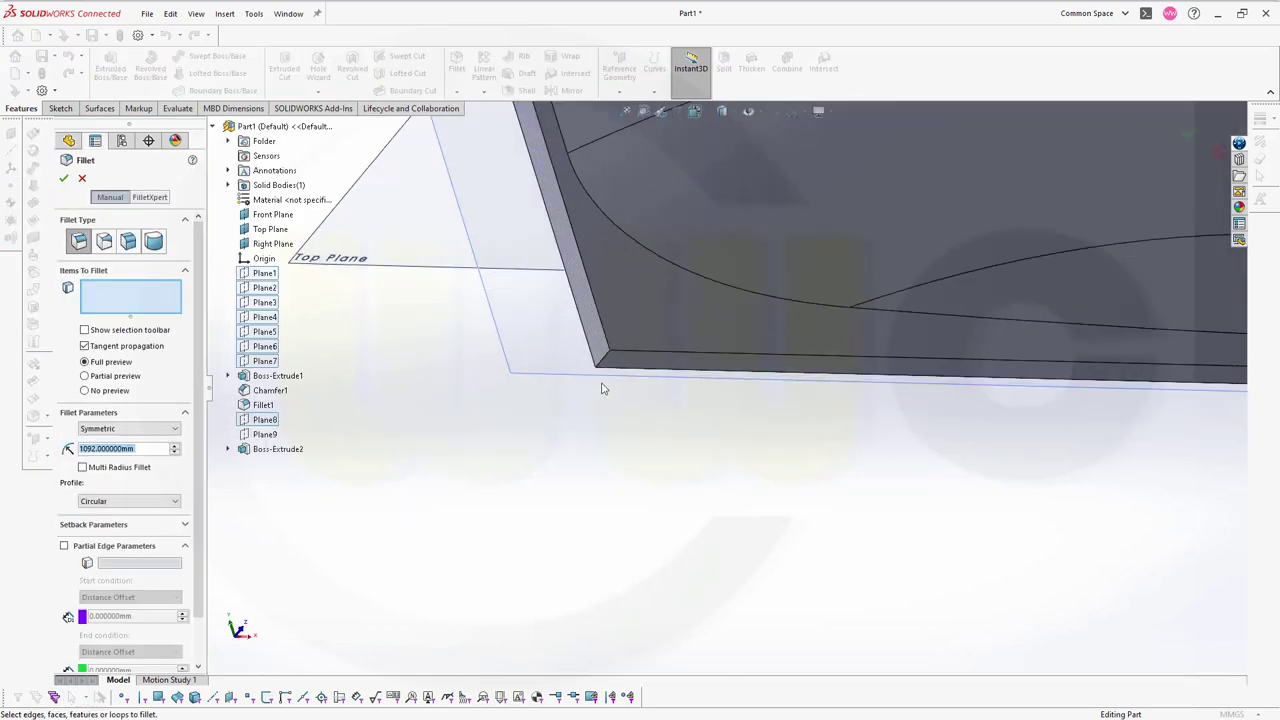
click(605, 363)
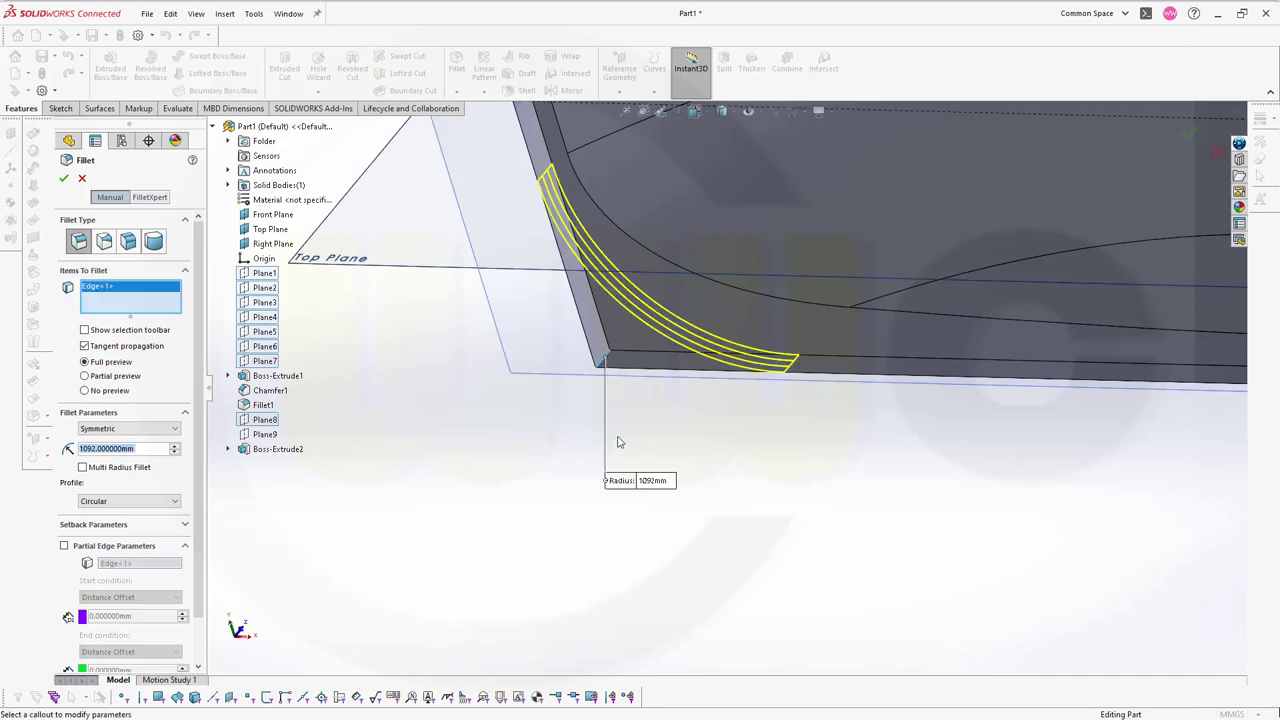
scroll(618, 442, up, 6)
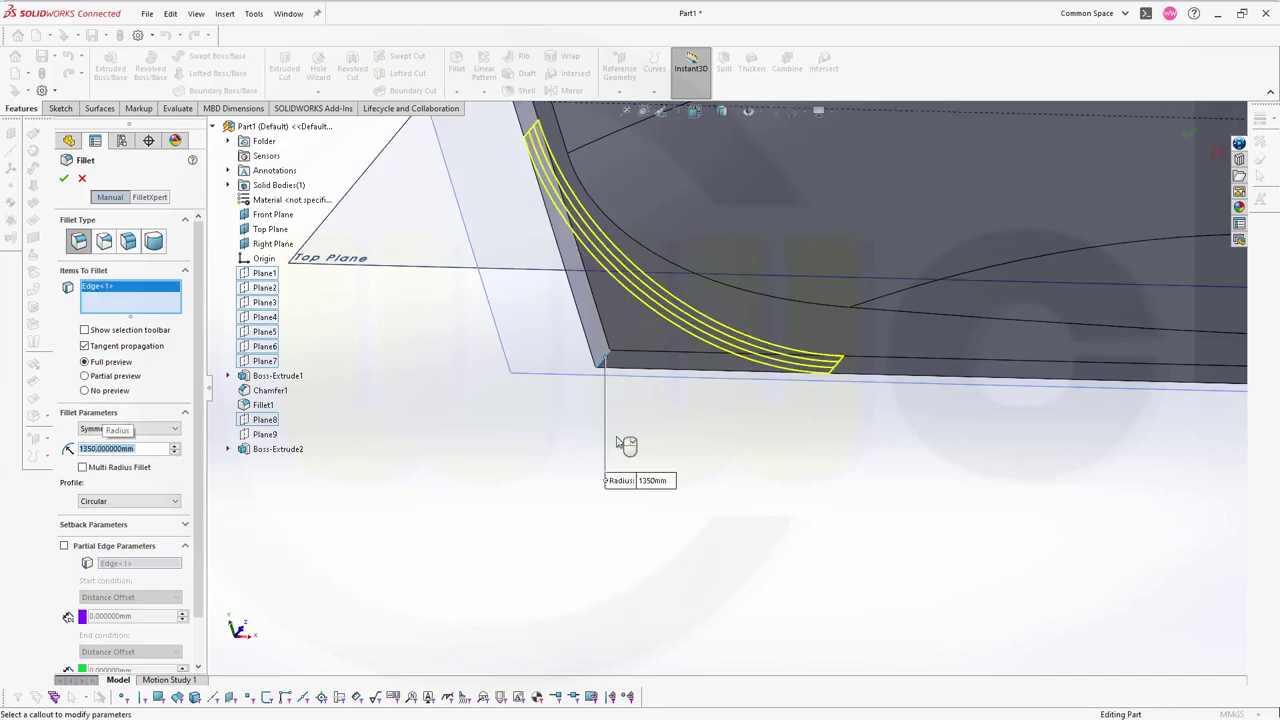
click(63, 178)
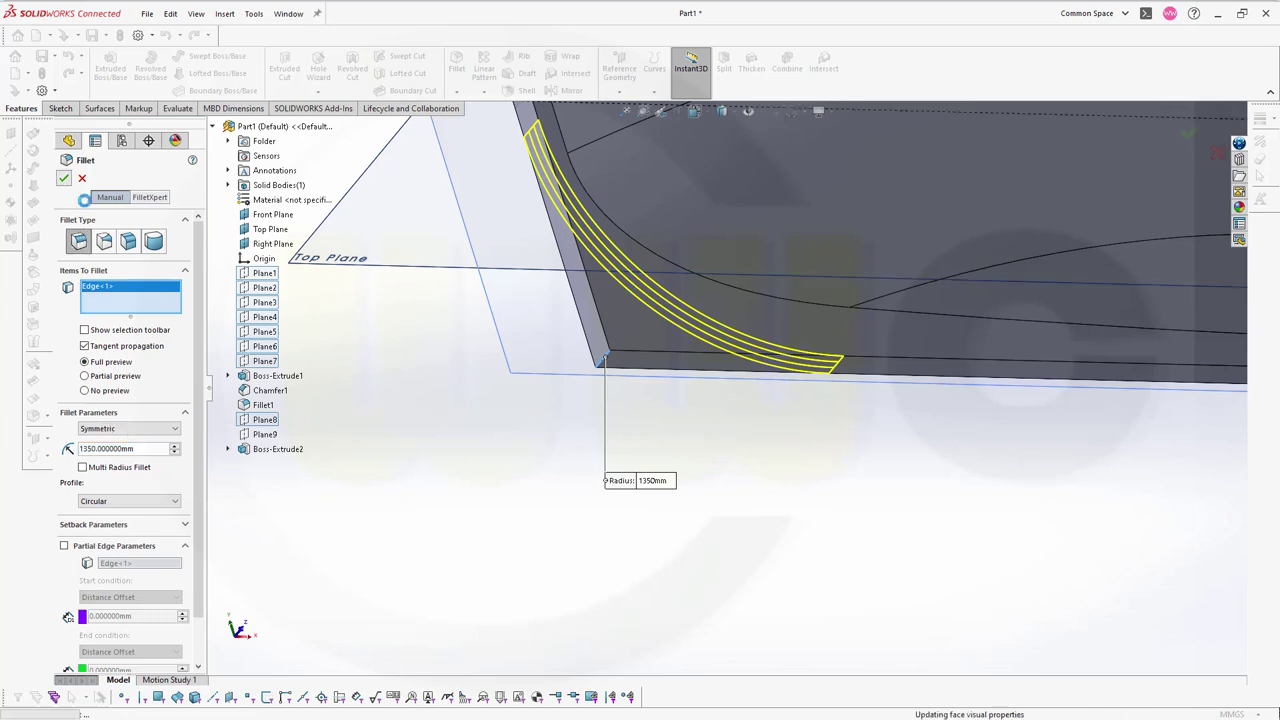
Step: Fillet the two long edges where the keel strip meets the hull on both sides with a symmetric radius of 5000 mm
scroll(893, 337, up, 4)
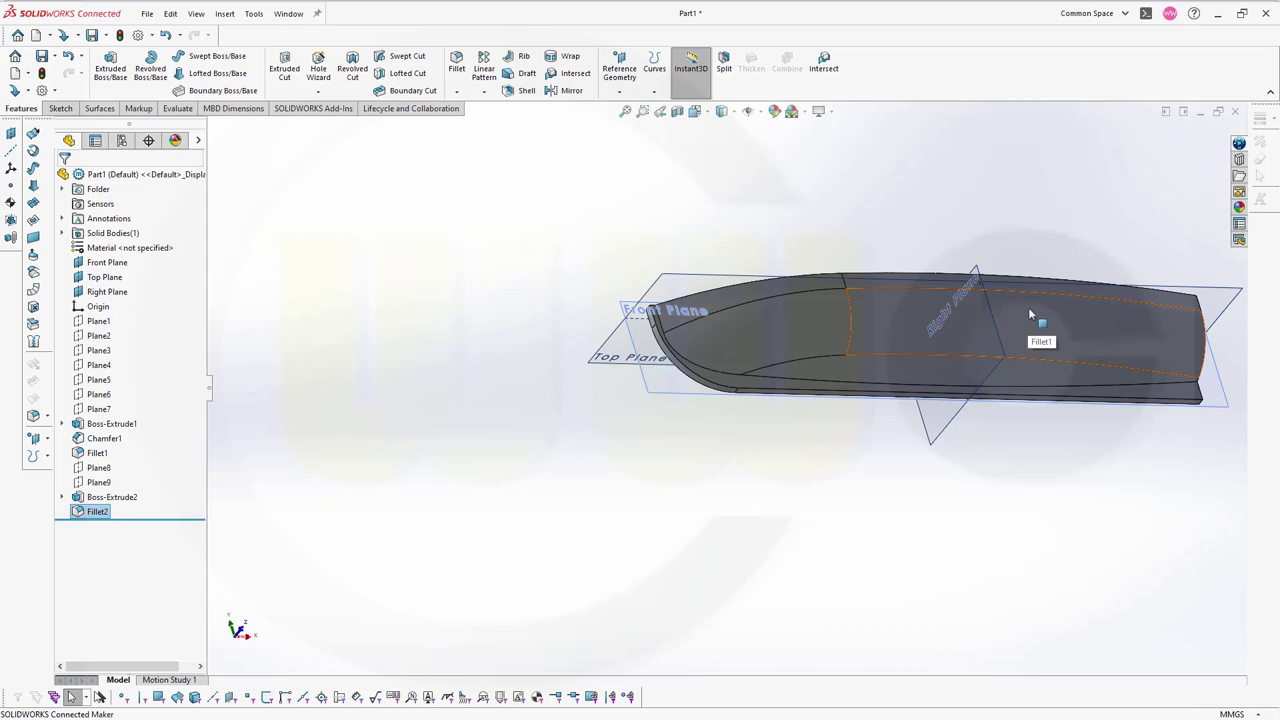
middle_drag(997, 246, 955, 246)
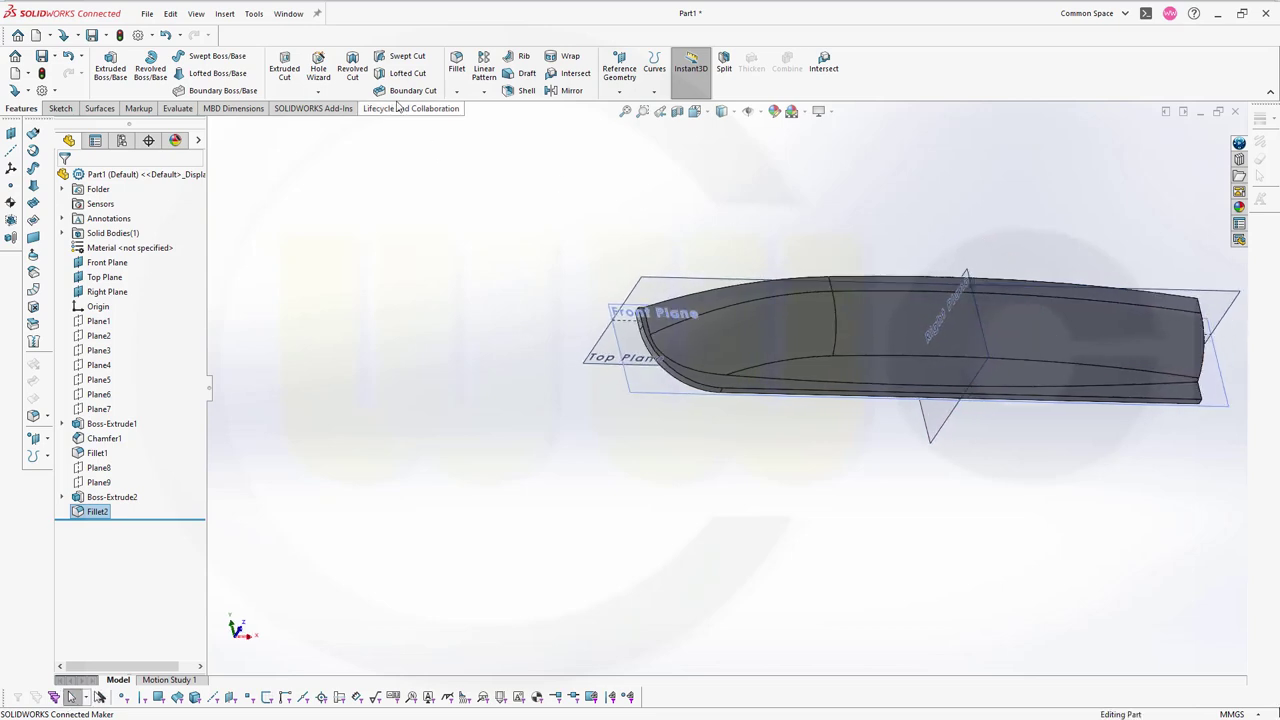
click(456, 63)
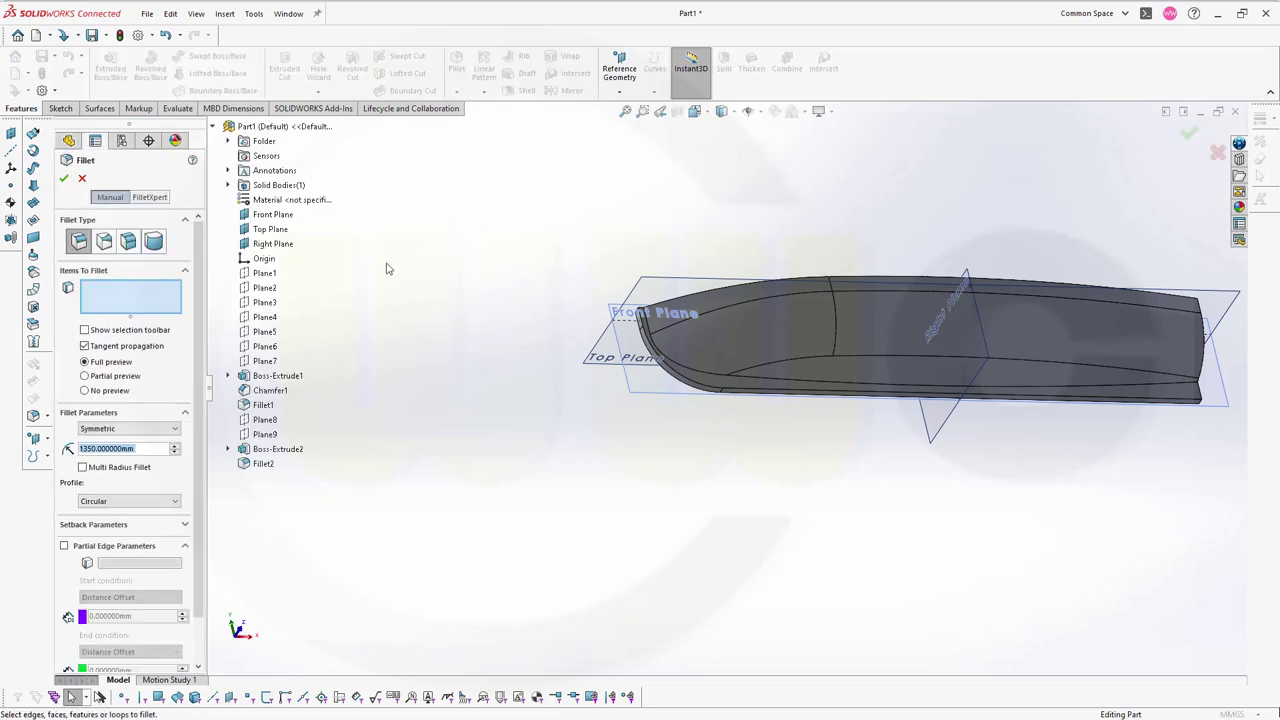
text(5000)
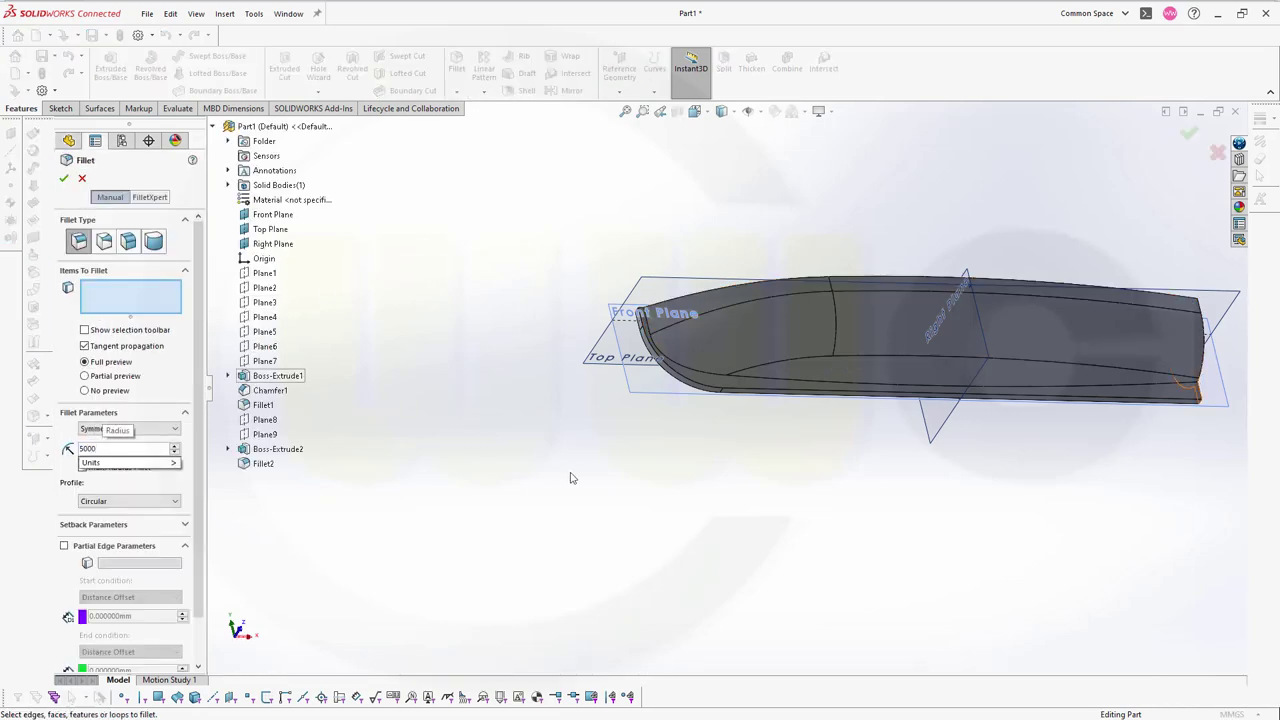
scroll(920, 448, down, 5)
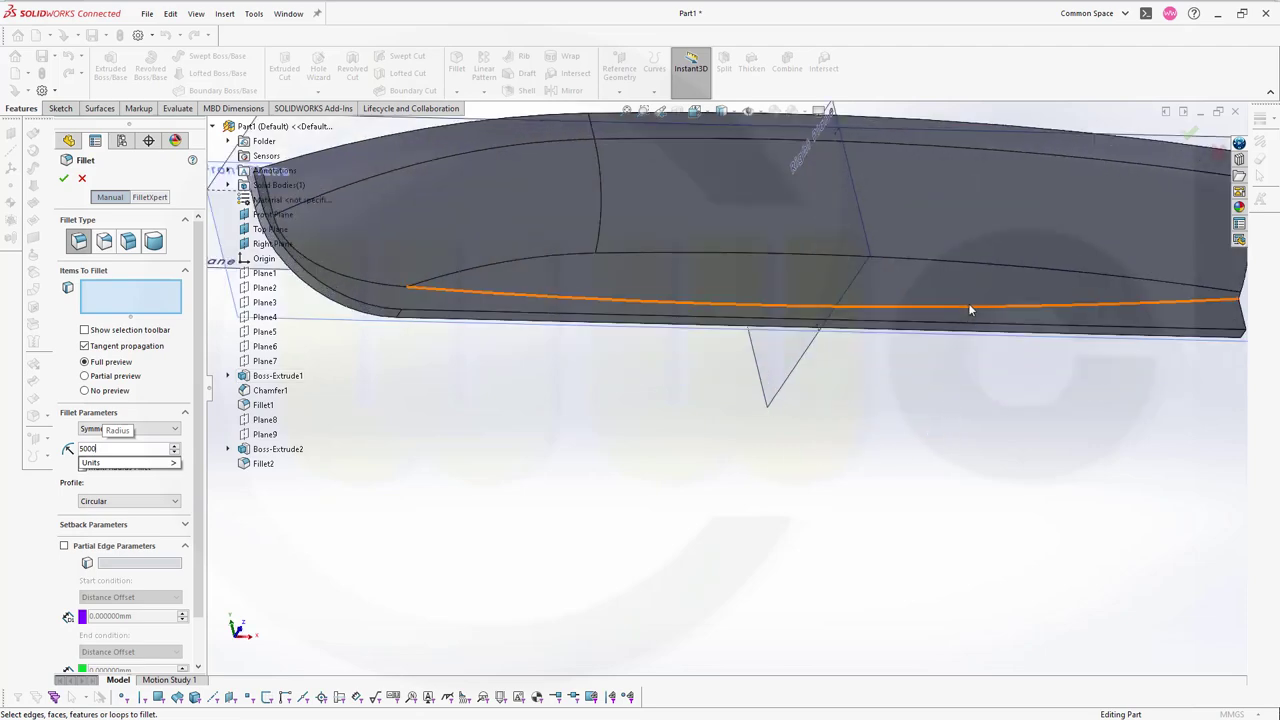
click(973, 311)
middle_drag(778, 482, 941, 314)
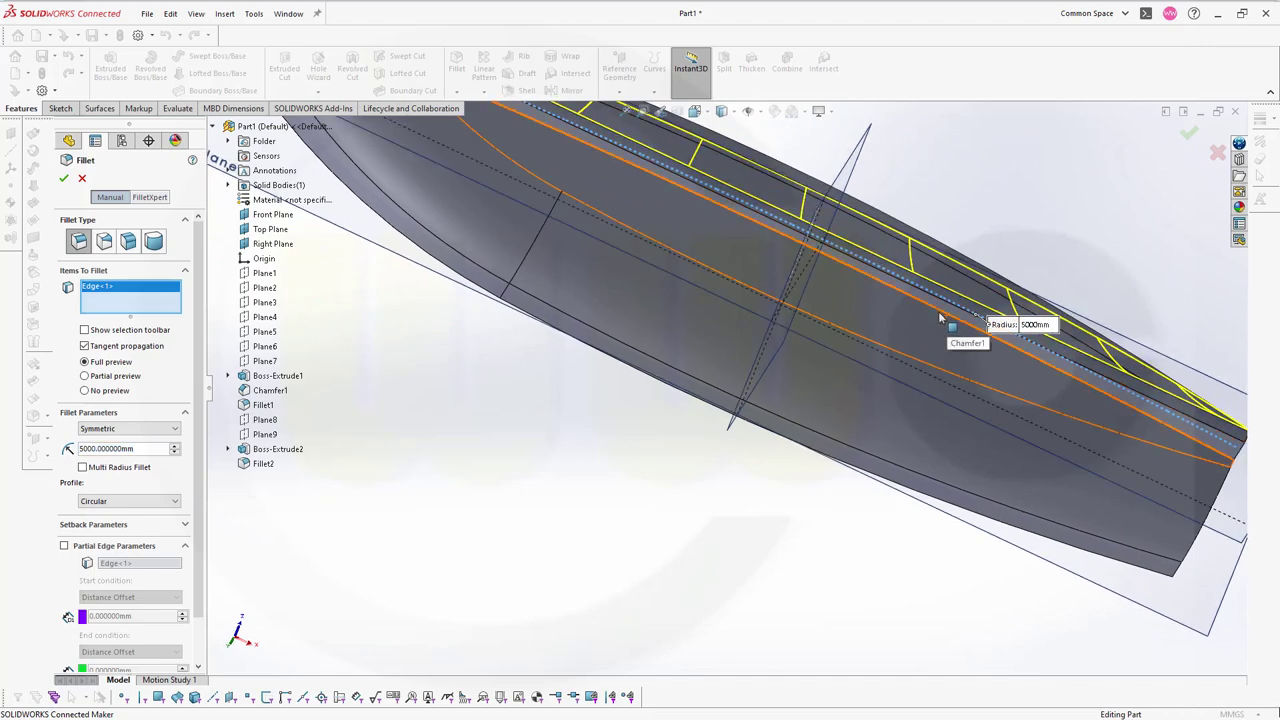
click(977, 400)
middle_drag(878, 405, 650, 425)
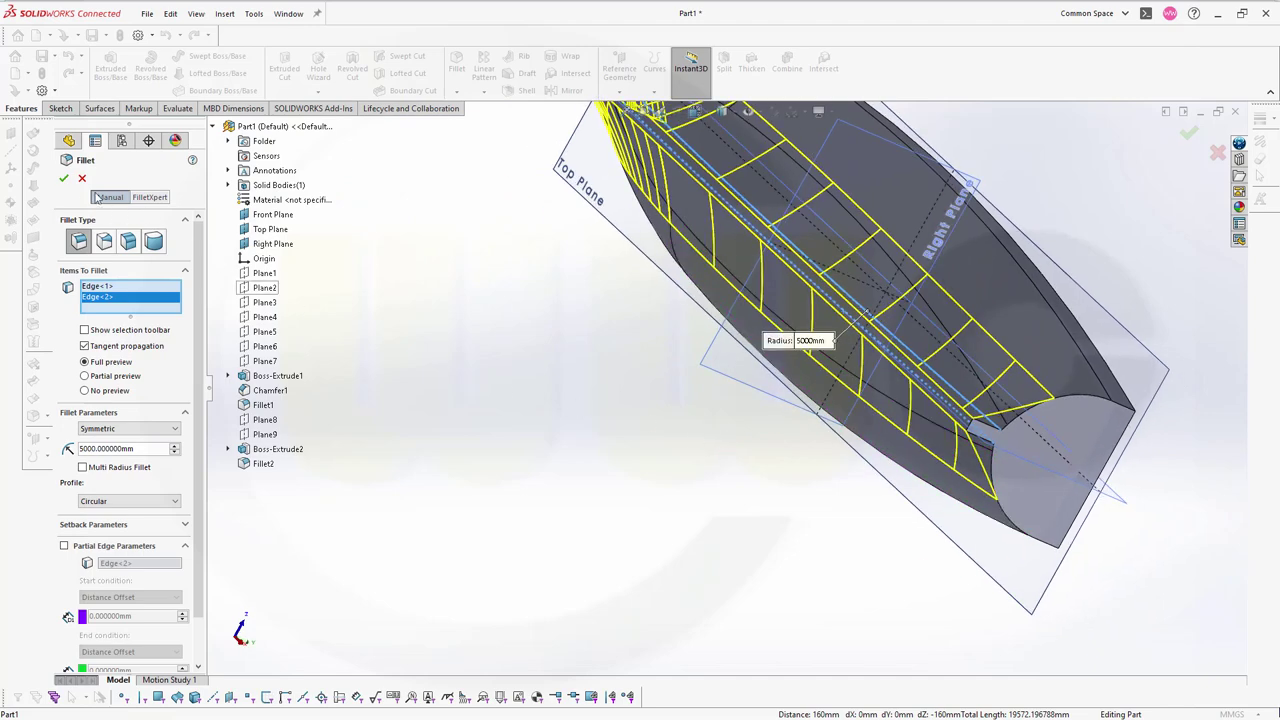
click(63, 178)
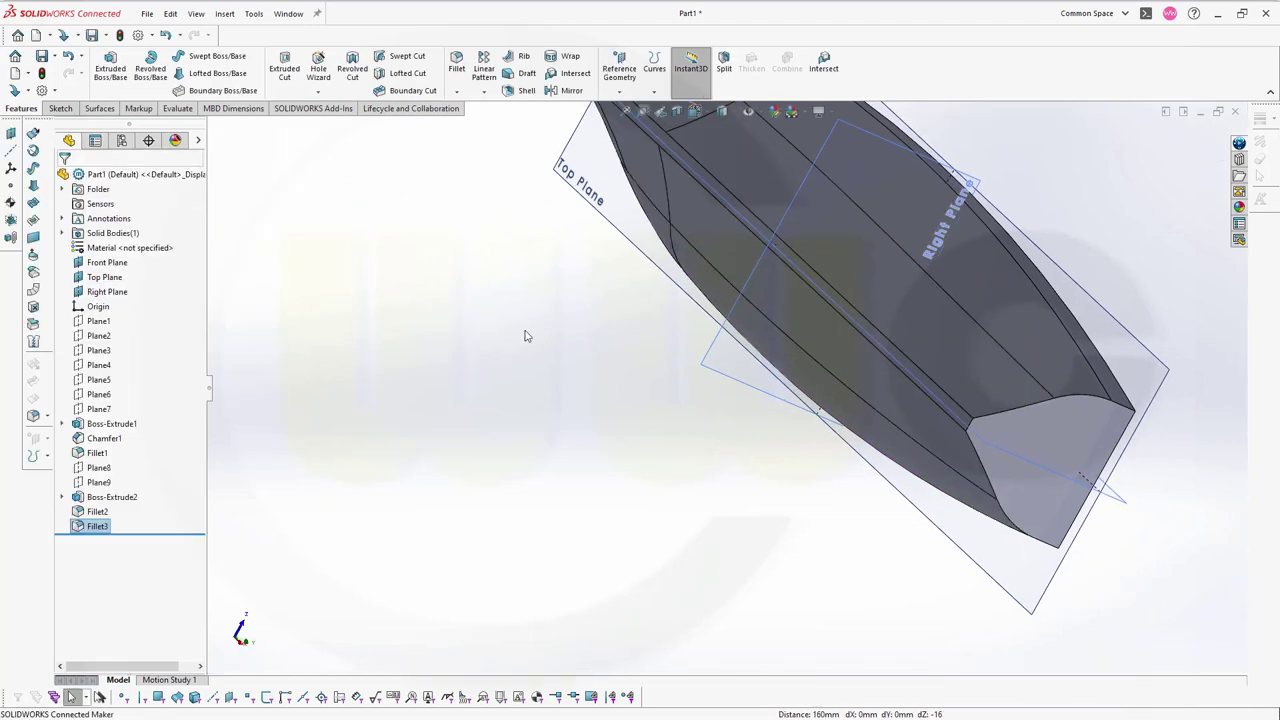
Step: Start a sketch on the Right Plane and draw a circle about 868 mm in diameter beside the hull's cross-section
middle_drag(526, 337, 800, 309)
scroll(800, 309, up, 5)
middle_drag(760, 360, 1122, 440)
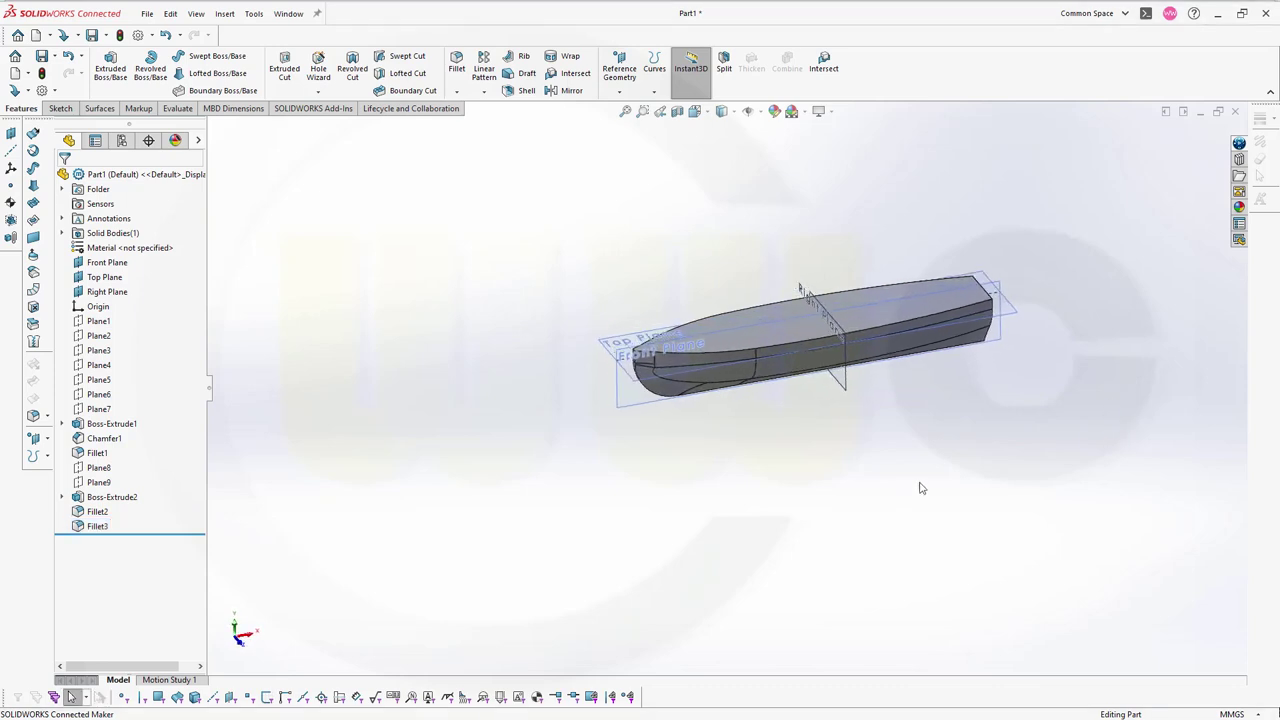
middle_drag(920, 486, 760, 385)
click(738, 375)
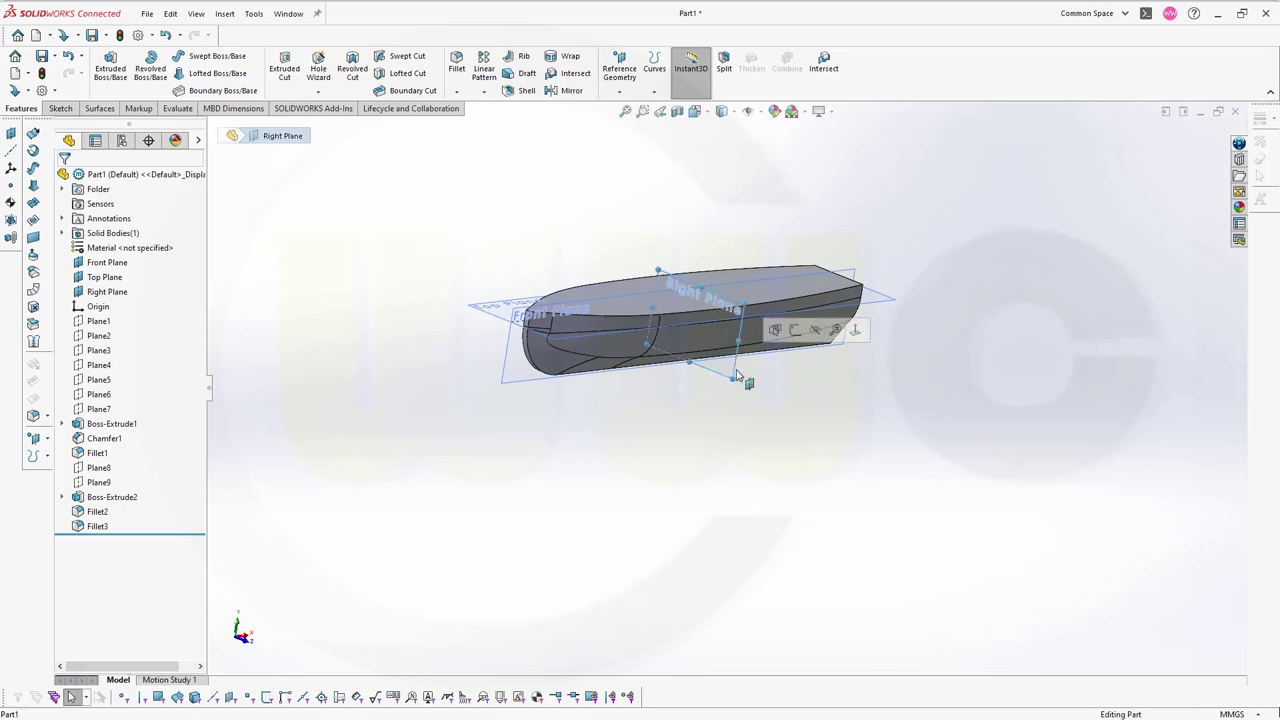
click(794, 330)
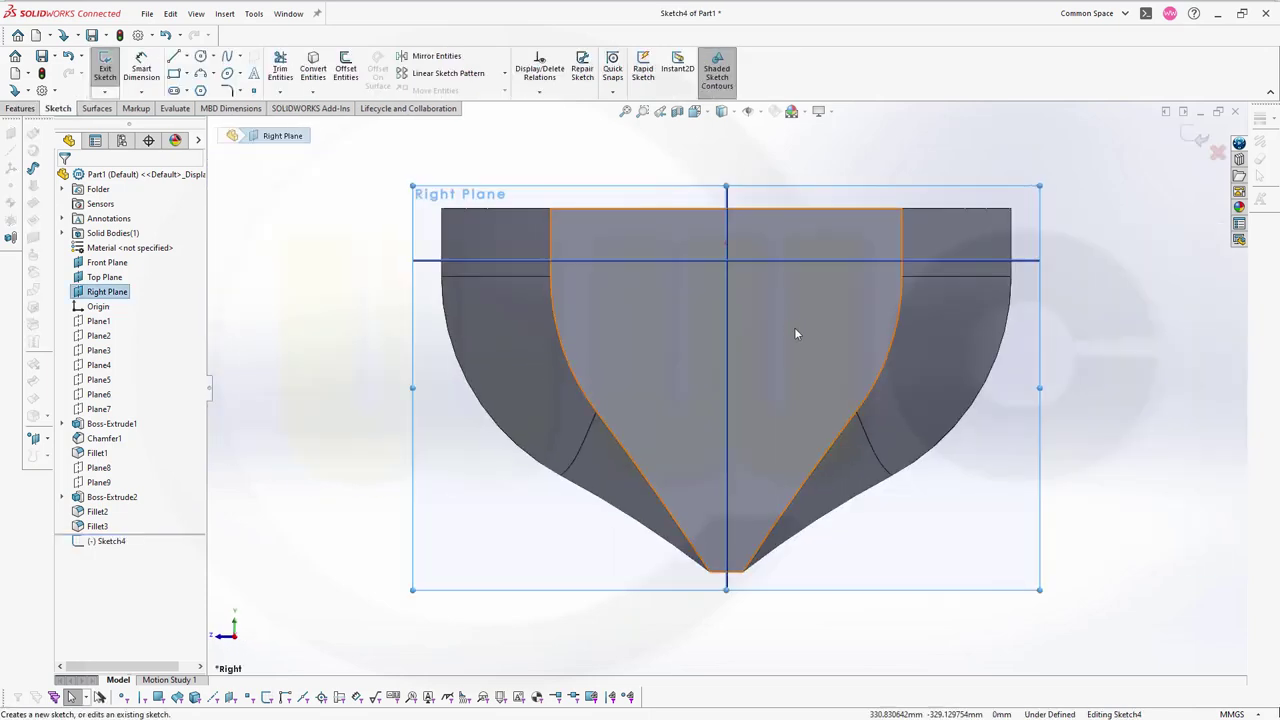
click(201, 57)
click(1090, 373)
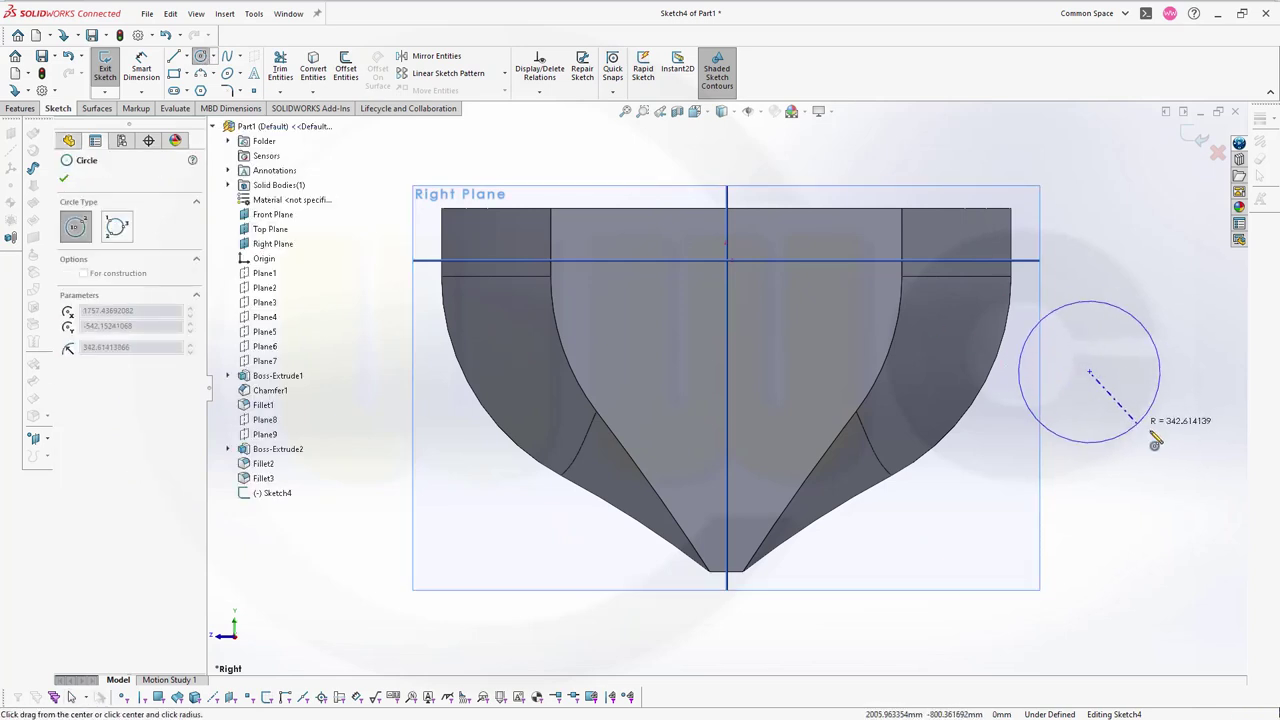
click(1153, 436)
key(Escape)
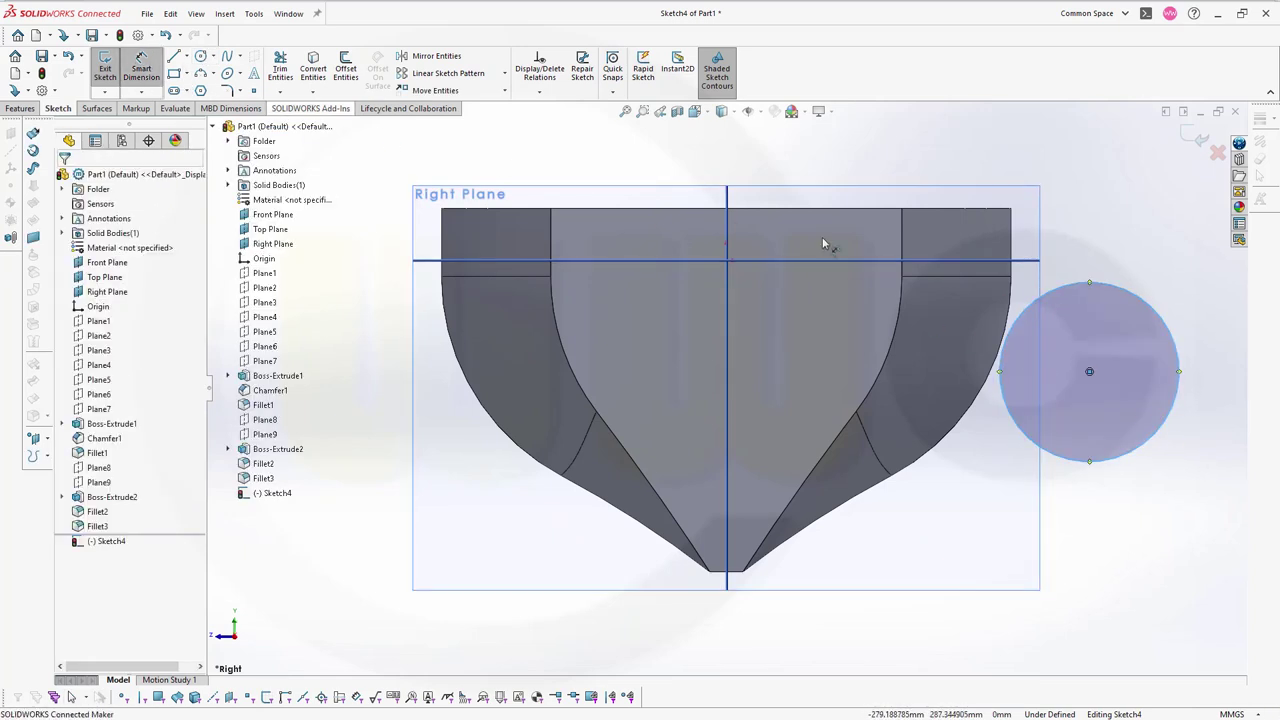
Step: Dimension the circle's diameter and enter the value as 2*579 mm
click(1134, 290)
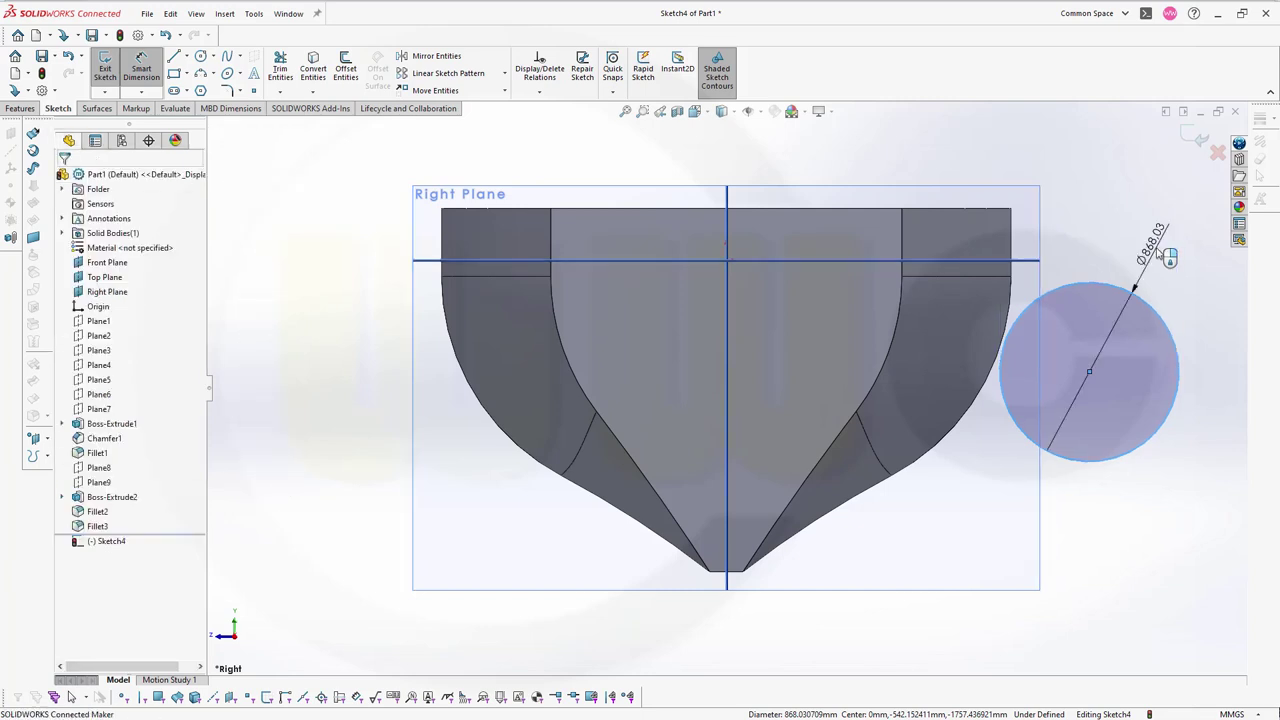
click(1157, 248)
text(2)
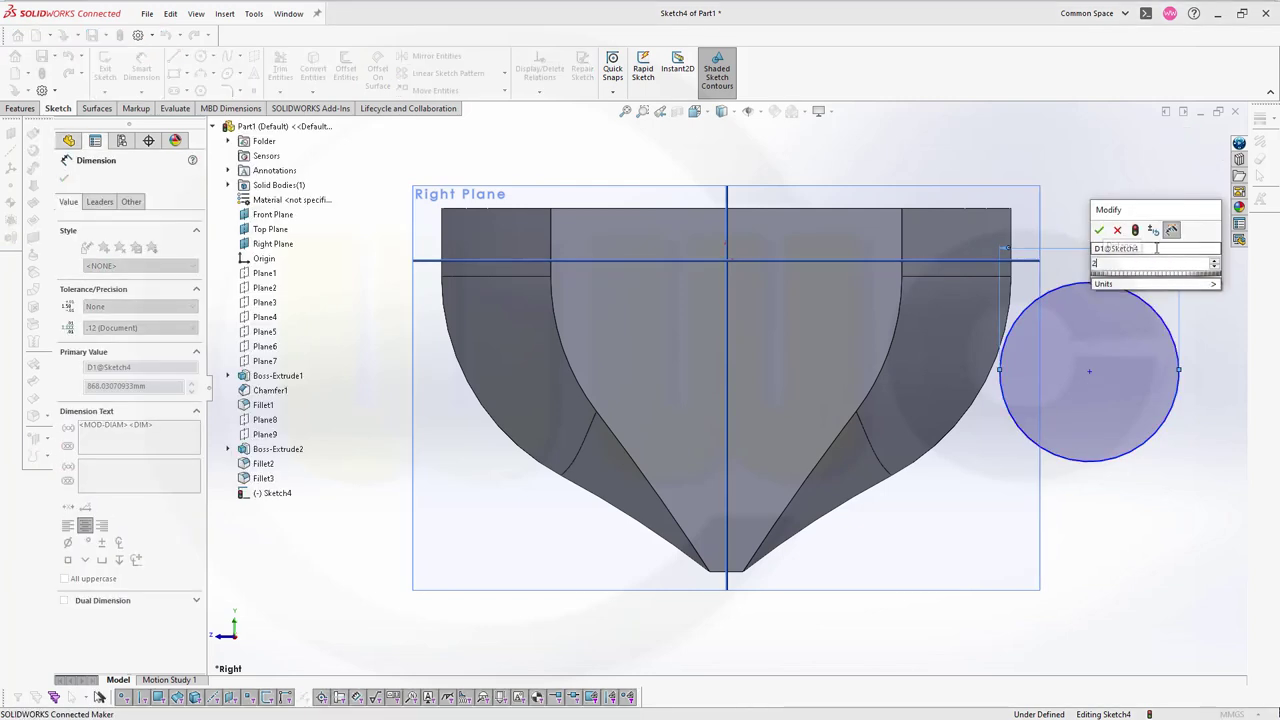
text(*)
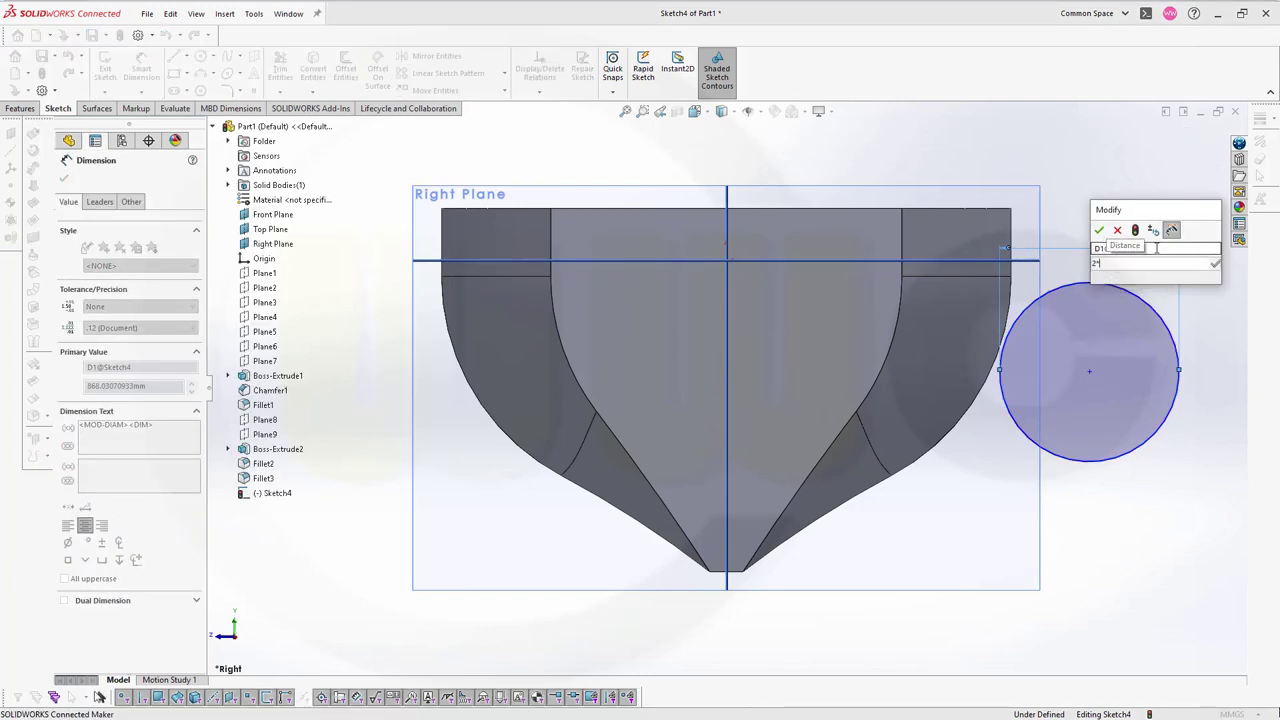
text(579)
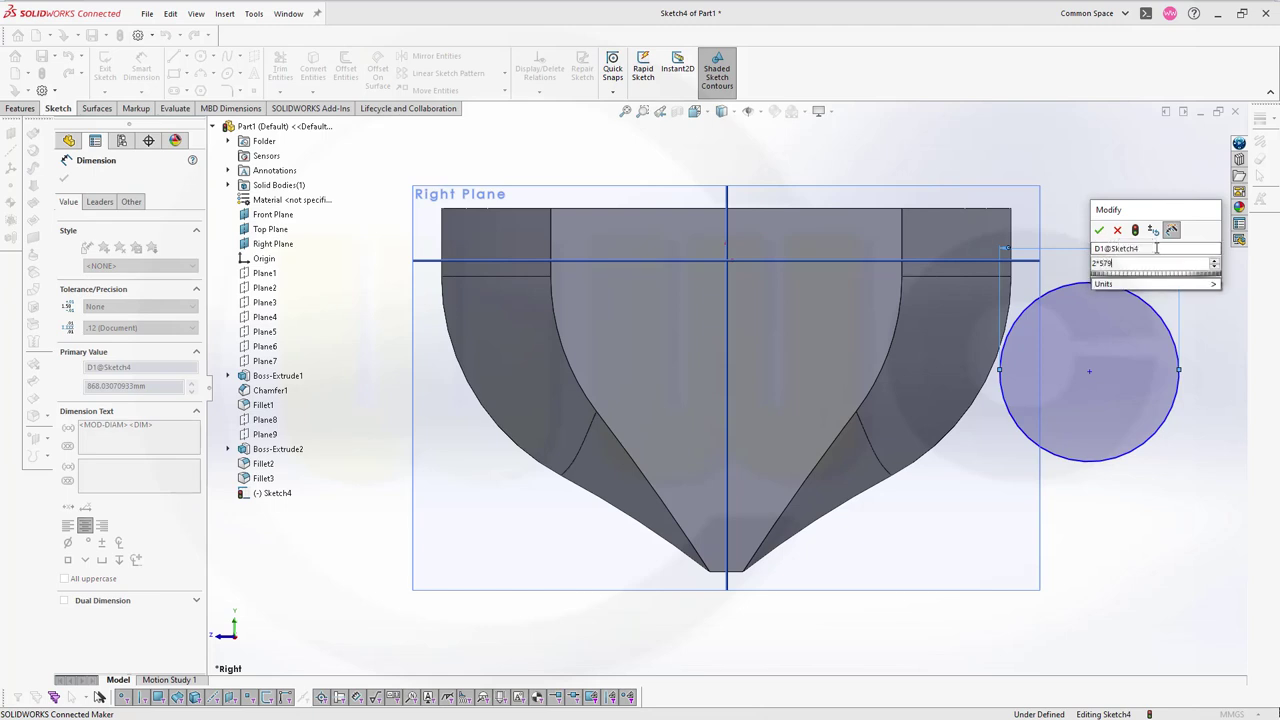
Step: Set the circle's diameter to 2*5790 mm
text(0)
key(Return)
scroll(1092, 270, down, 3)
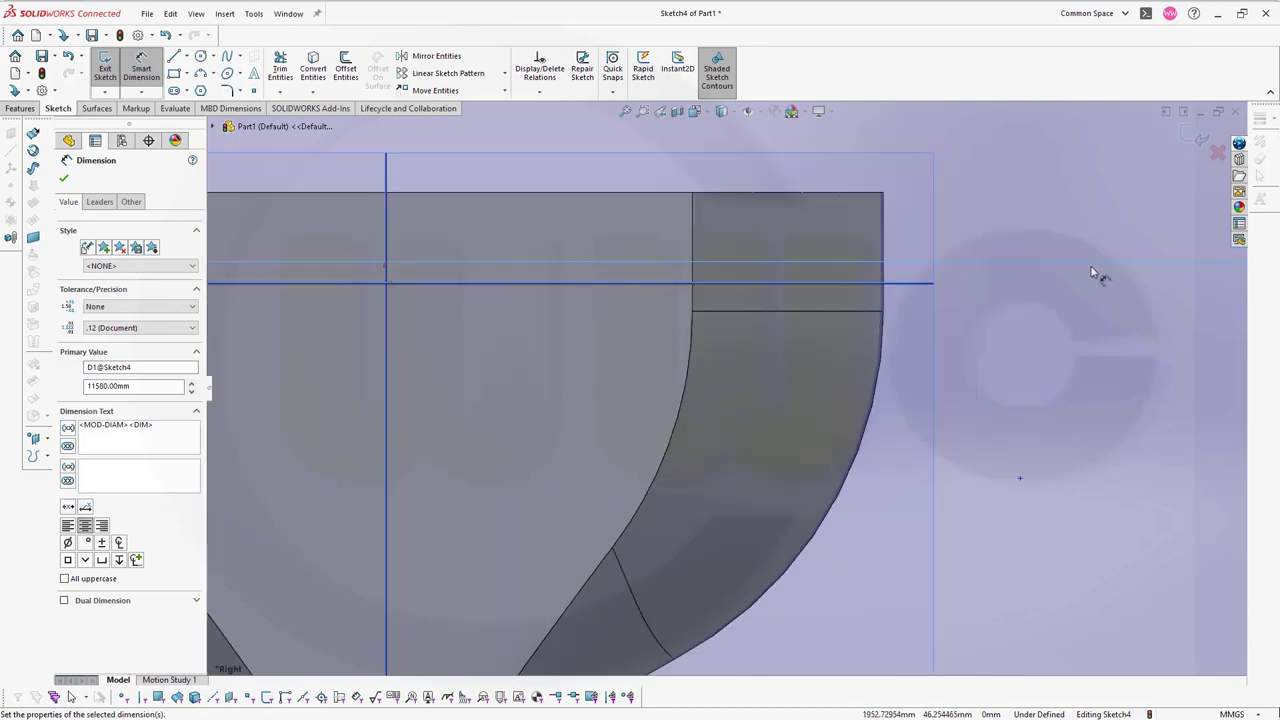
scroll(1090, 265, up, 10)
key(Escape)
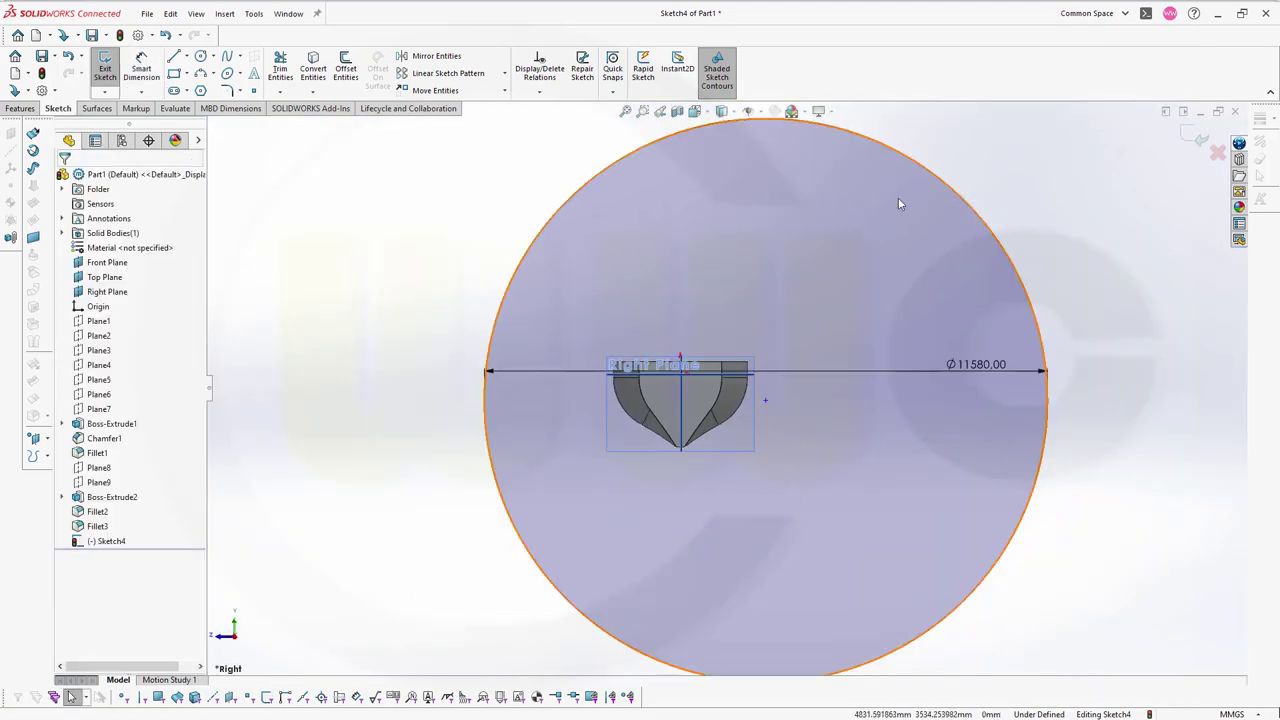
Step: Move the large circle's centre below the hull and make it coincident with the Front Plane
drag(766, 401, 698, 558)
key(Escape)
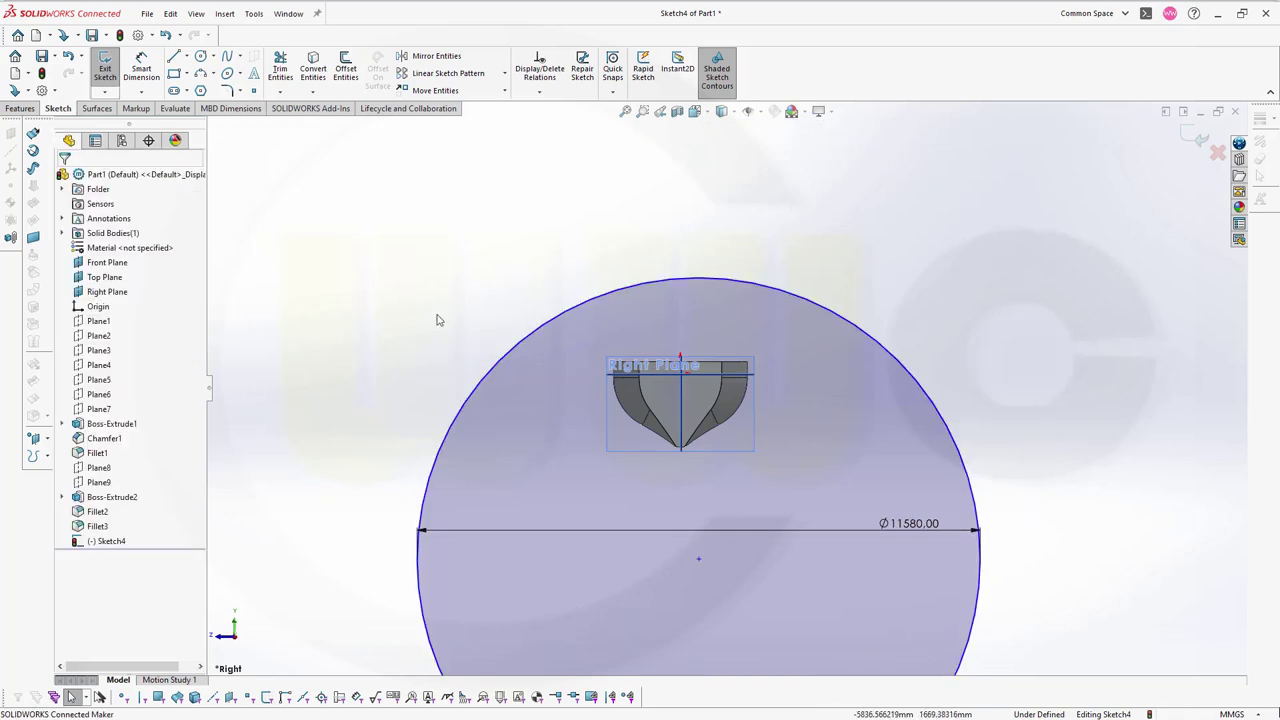
click(698, 558)
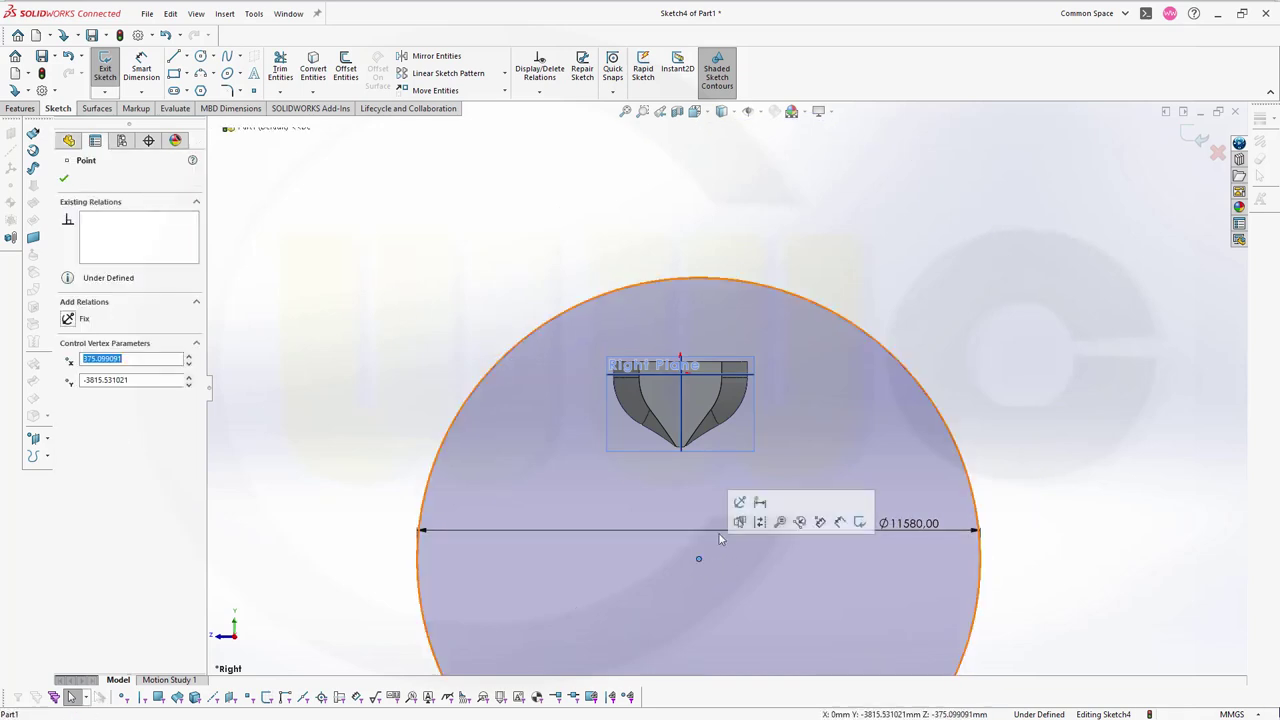
ctrl+click(680, 420)
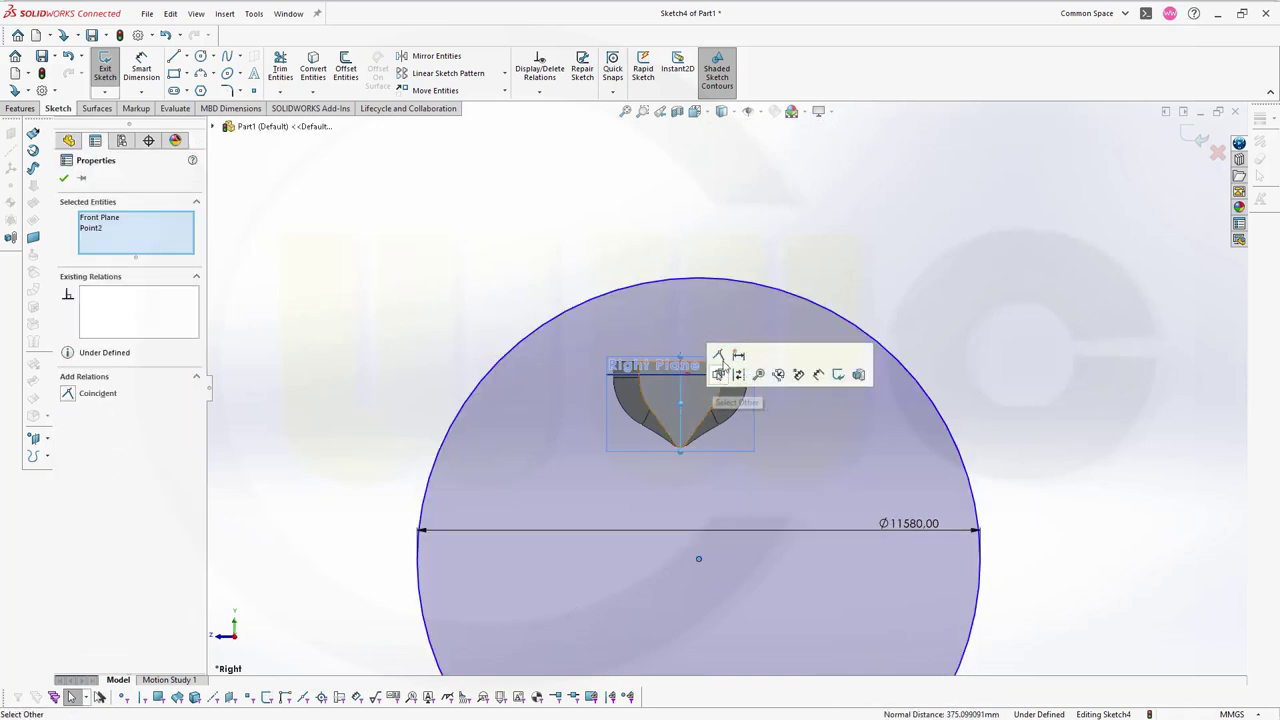
click(718, 357)
click(779, 230)
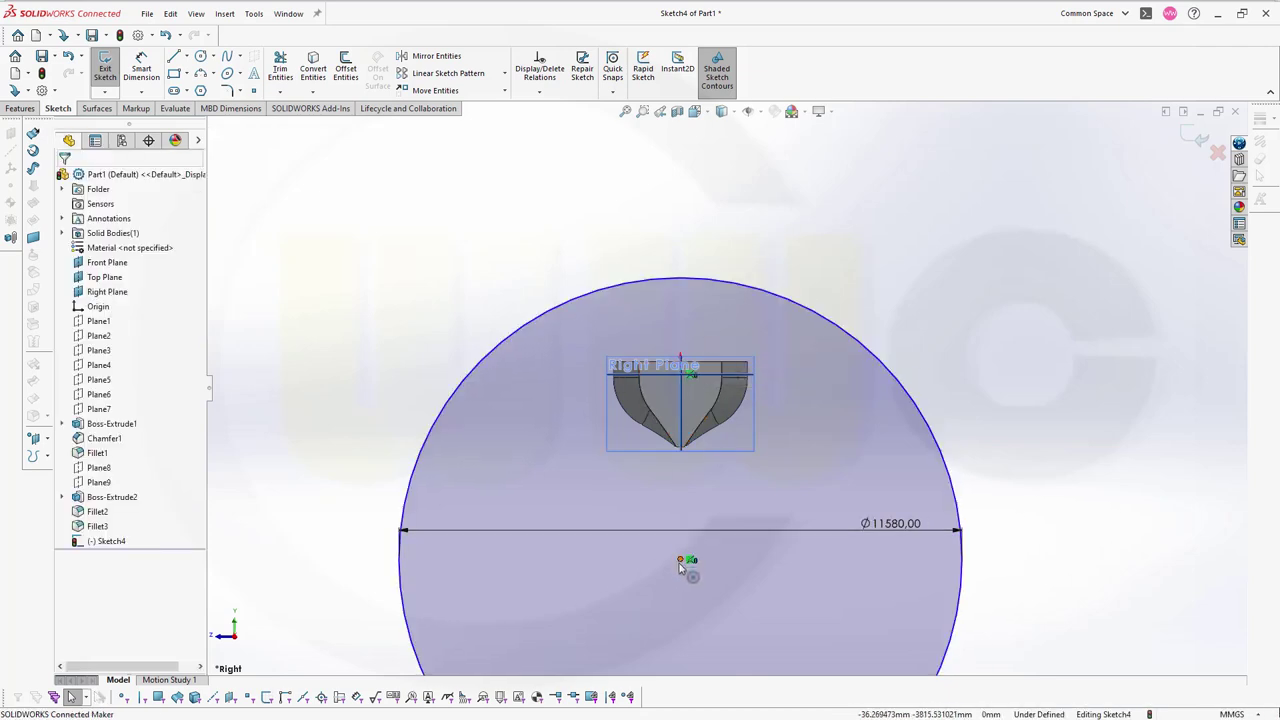
Step: Move the circle further down along the Front Plane and make it tangent to Plane5
drag(678, 563, 680, 660)
click(717, 593)
scroll(687, 518, up, 2)
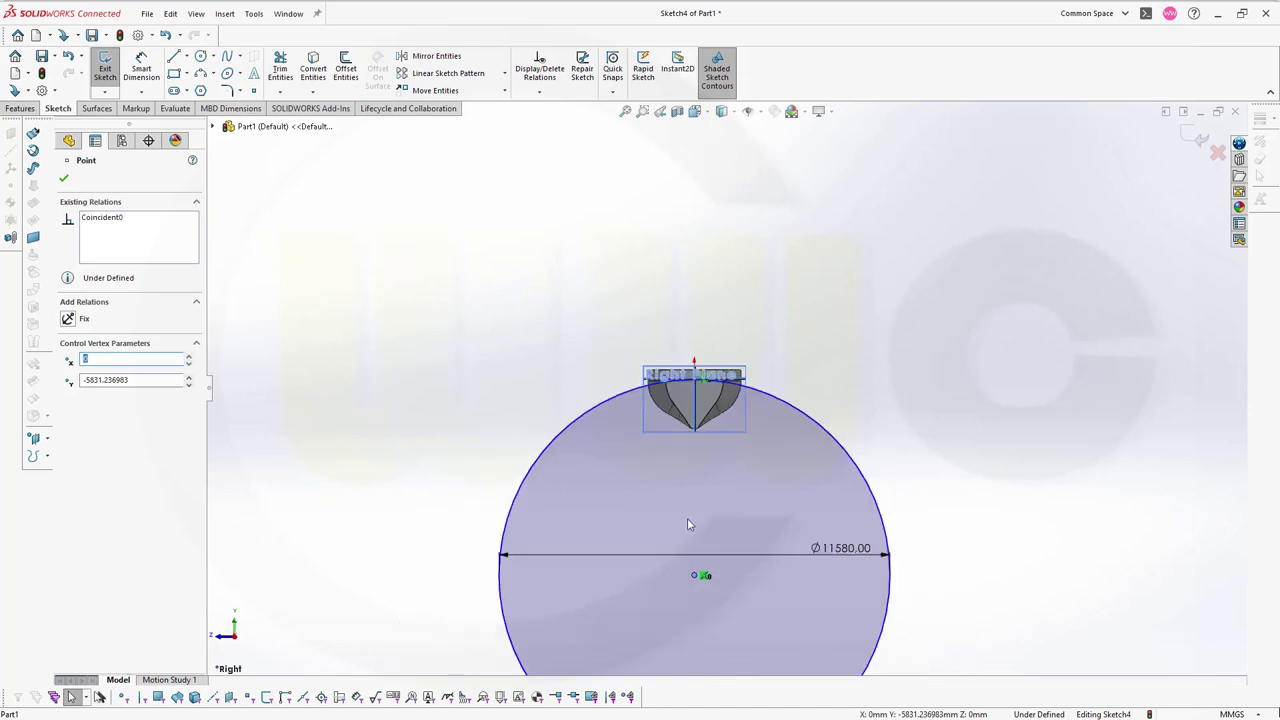
scroll(691, 304, down, 5)
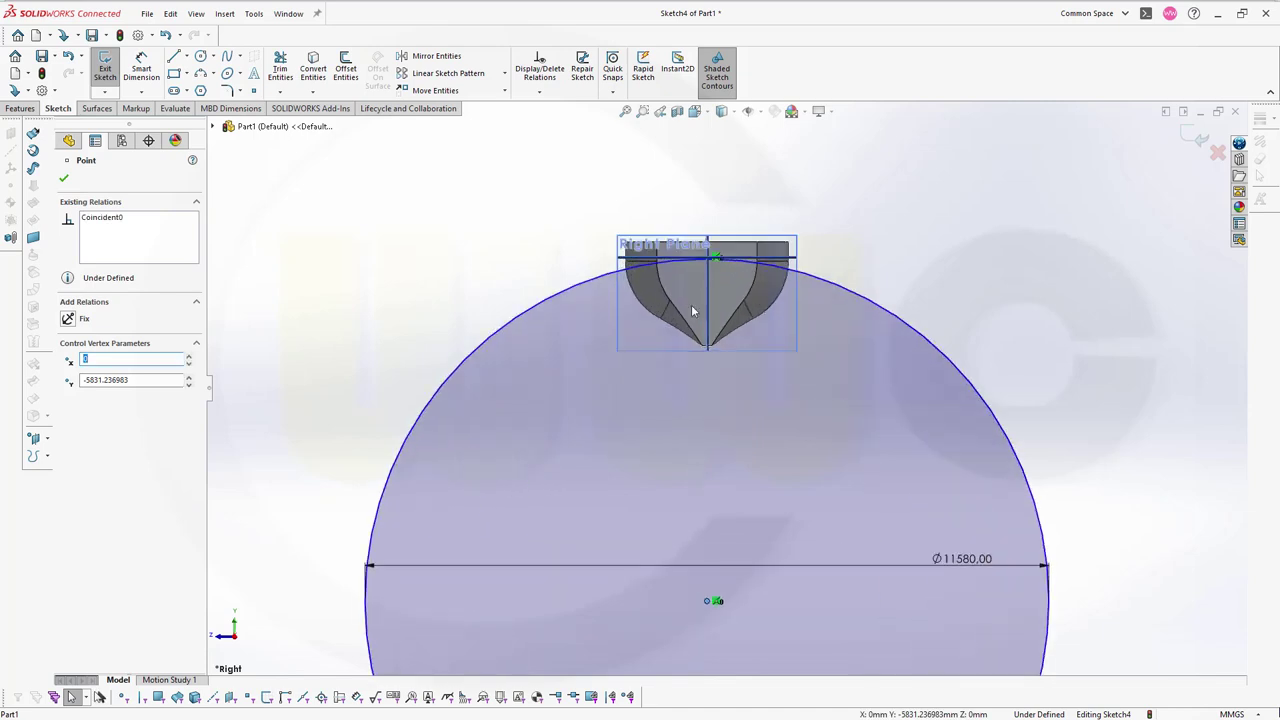
click(213, 130)
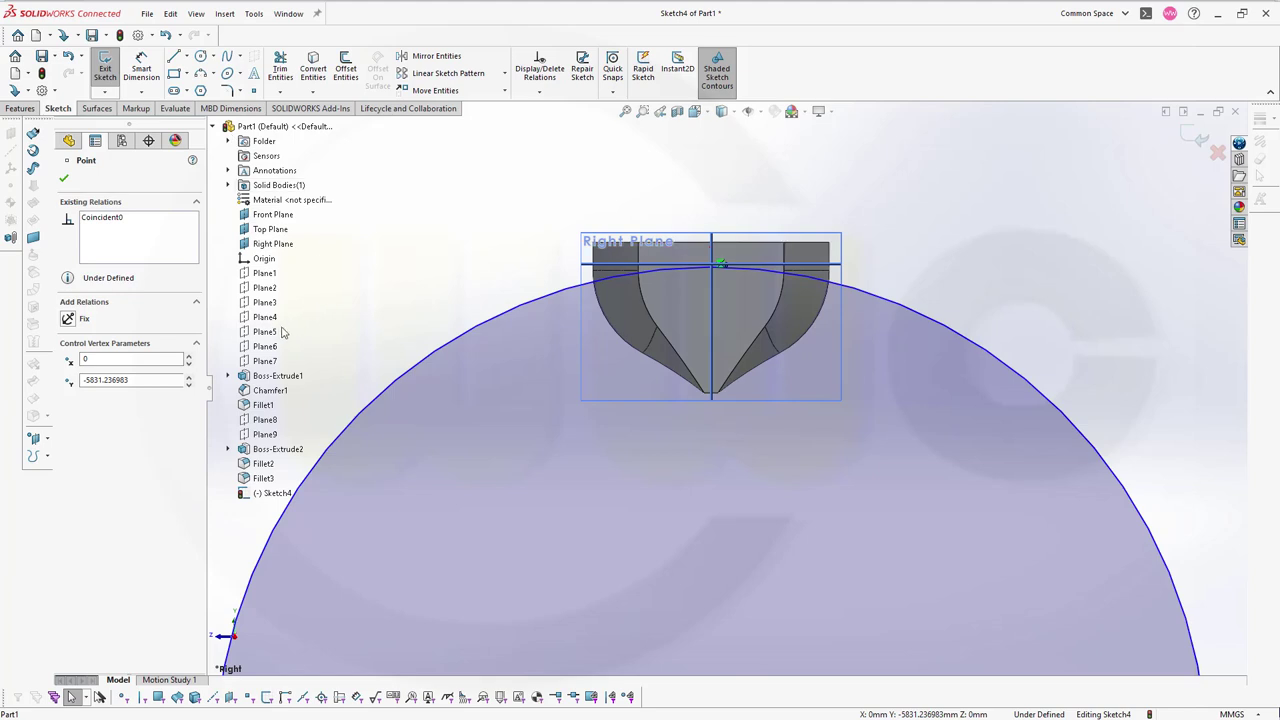
click(266, 331)
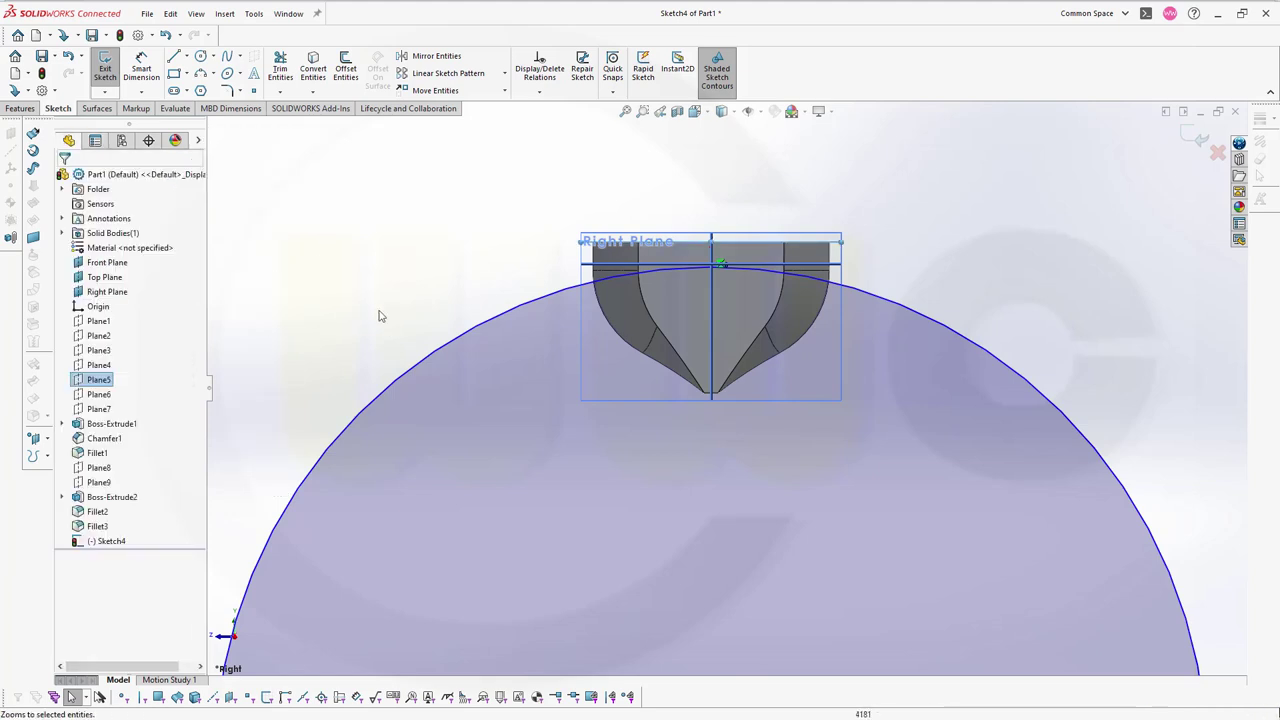
ctrl+click(539, 302)
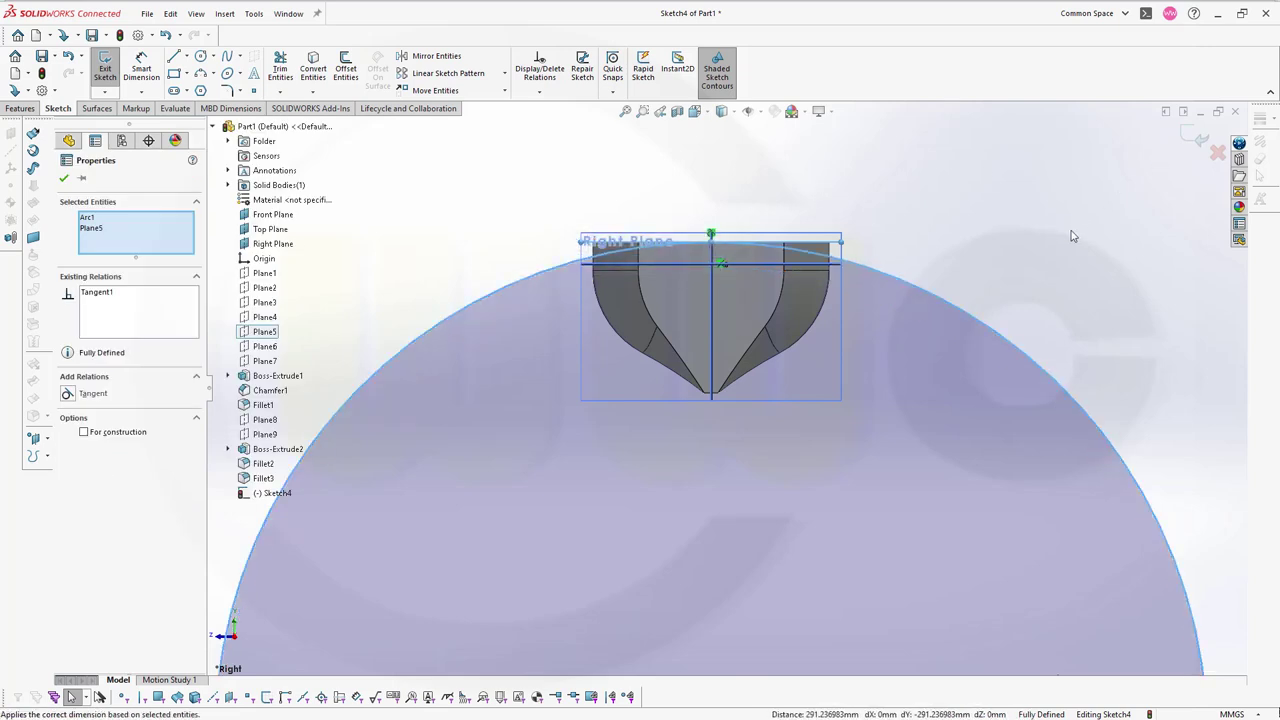
scroll(1051, 271, up, 4)
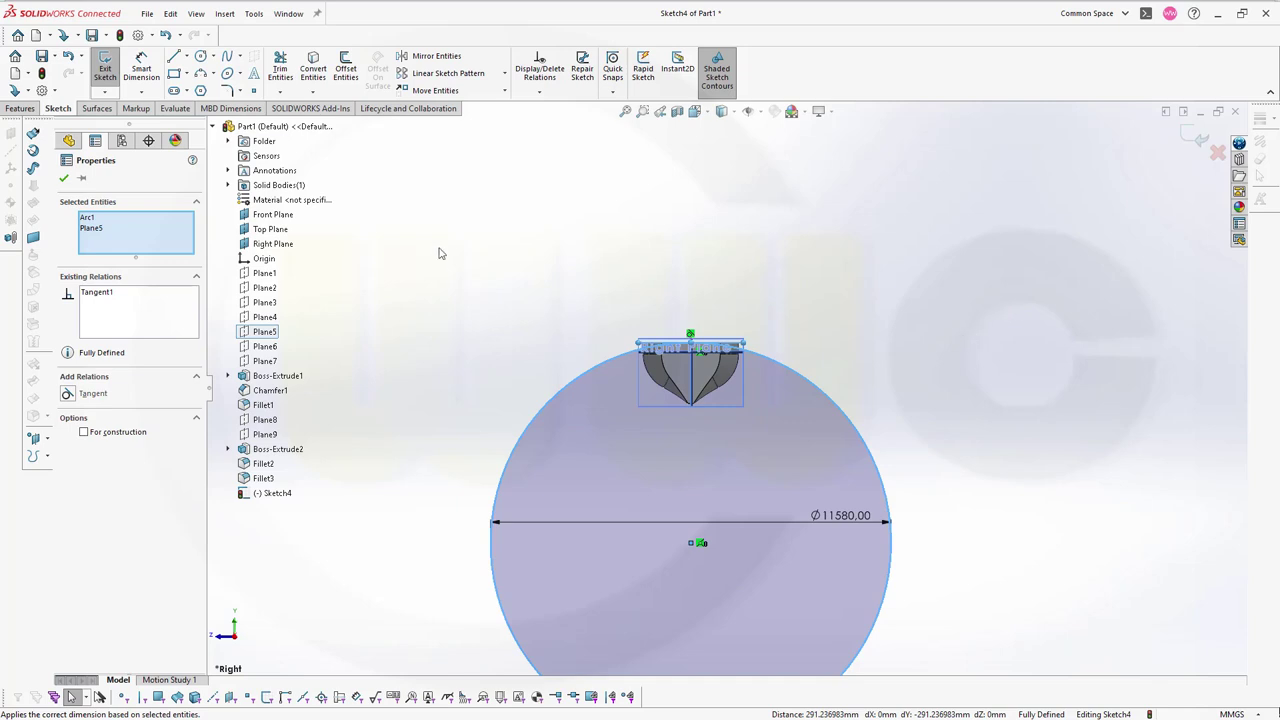
click(405, 235)
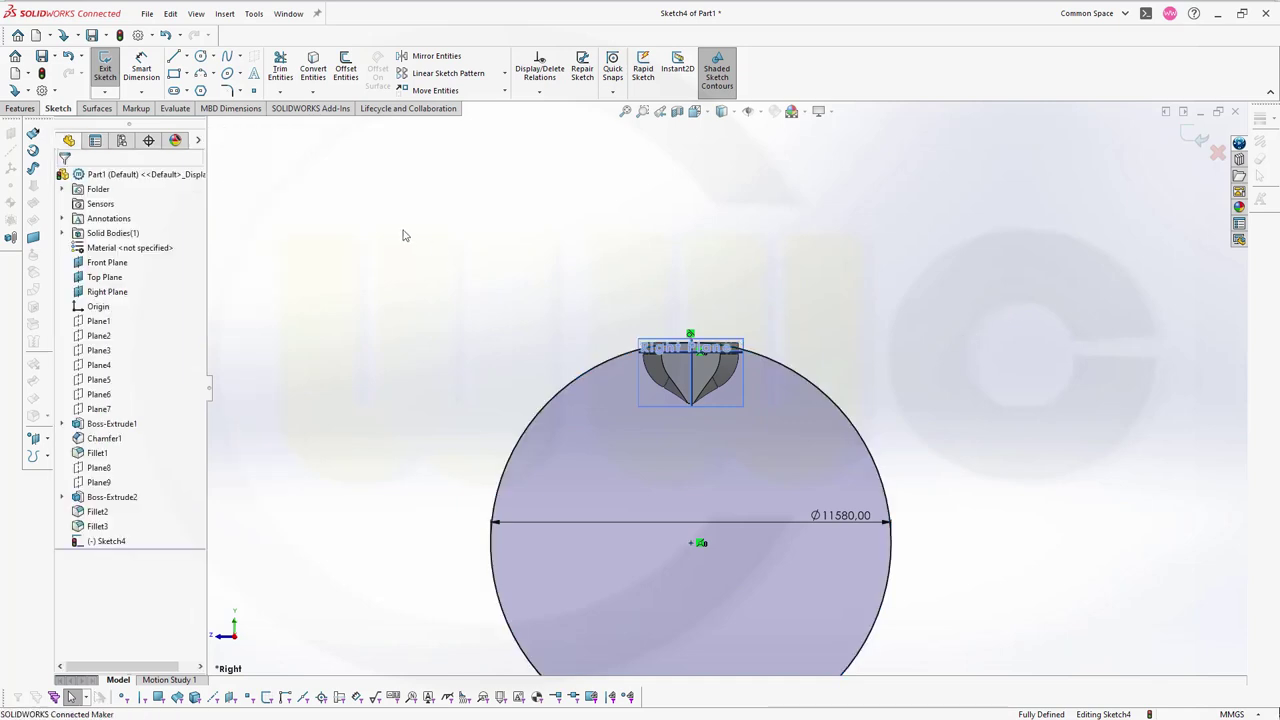
Step: Sketch a nearly horizontal construction line across the circle below the hull, about 11702 mm long
click(174, 57)
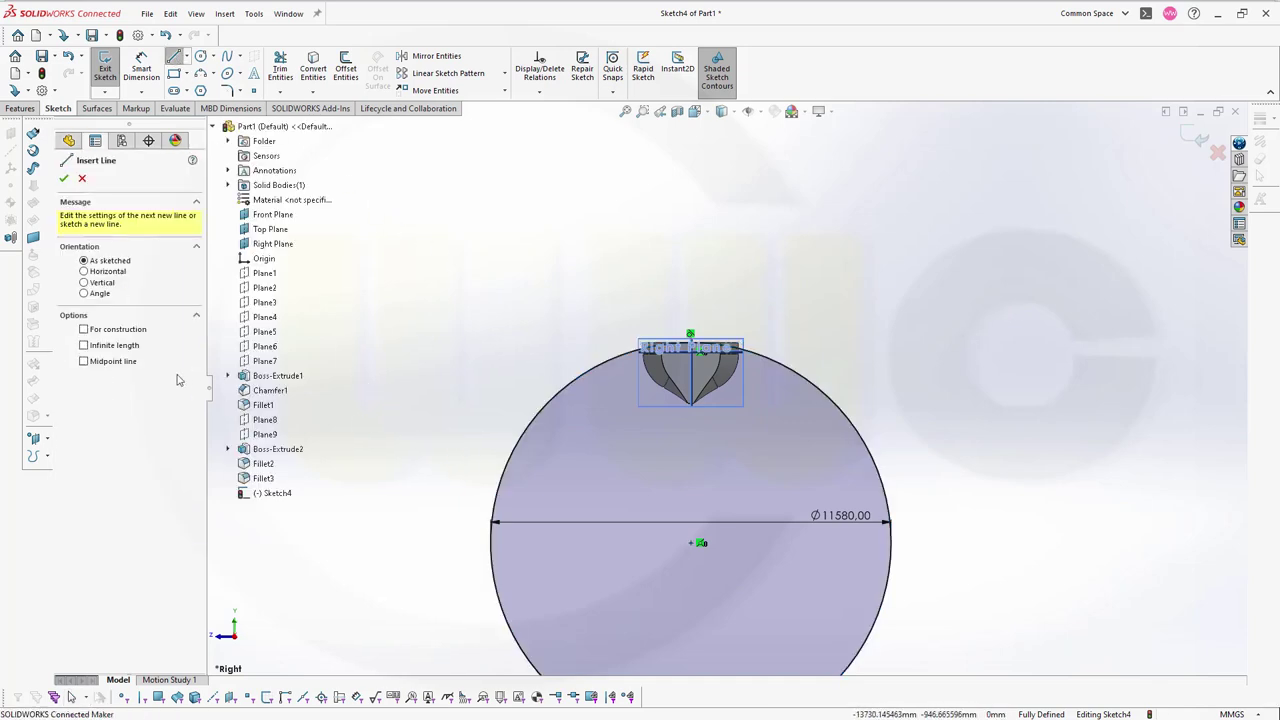
click(487, 434)
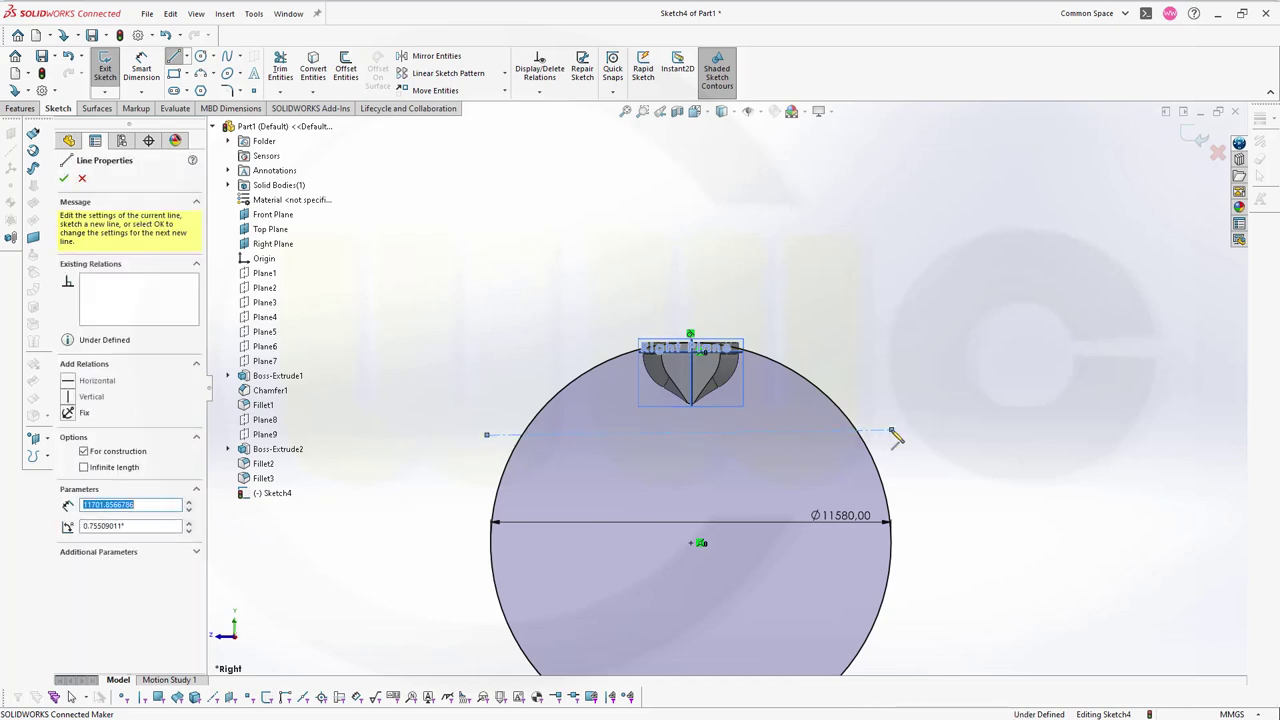
click(886, 430)
key(Escape)
Step: Trim away the circle's lower part and the construction line's overhanging ends with Power trim, leaving the upper arc
click(280, 67)
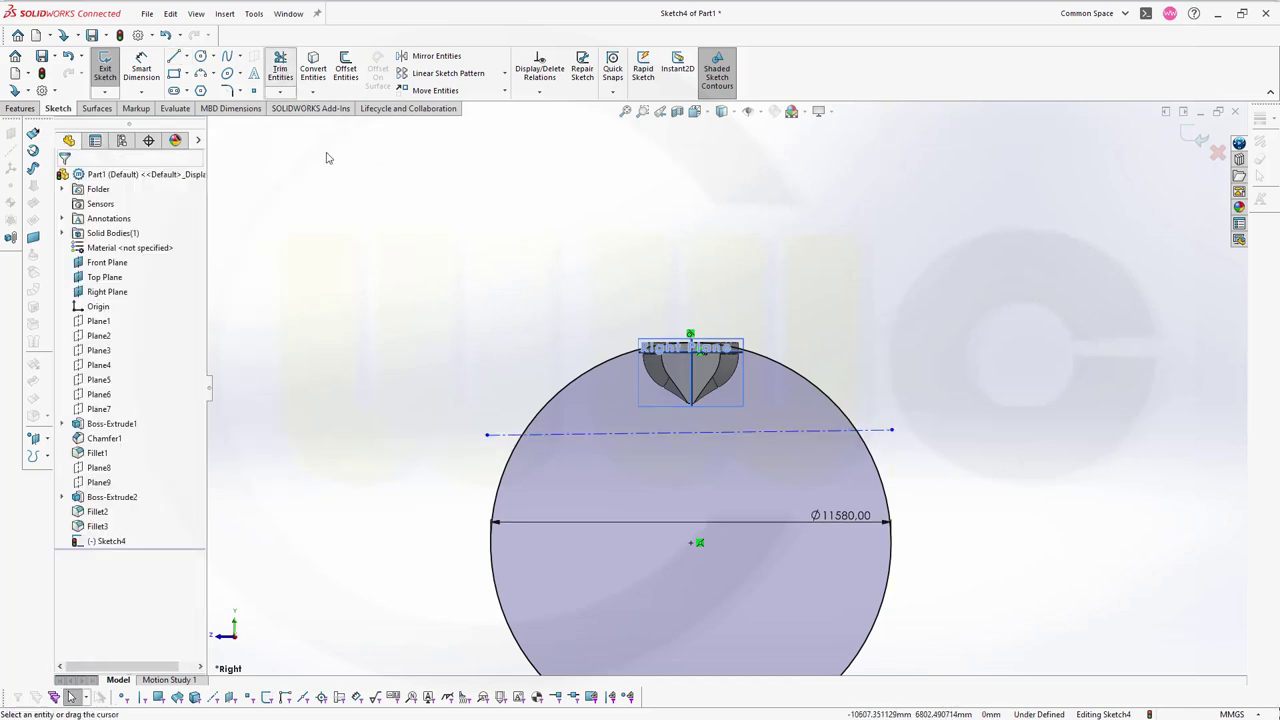
mouse_move(512, 481)
mouse_down()
mouse_move(665, 519)
mouse_move(828, 496)
mouse_up()
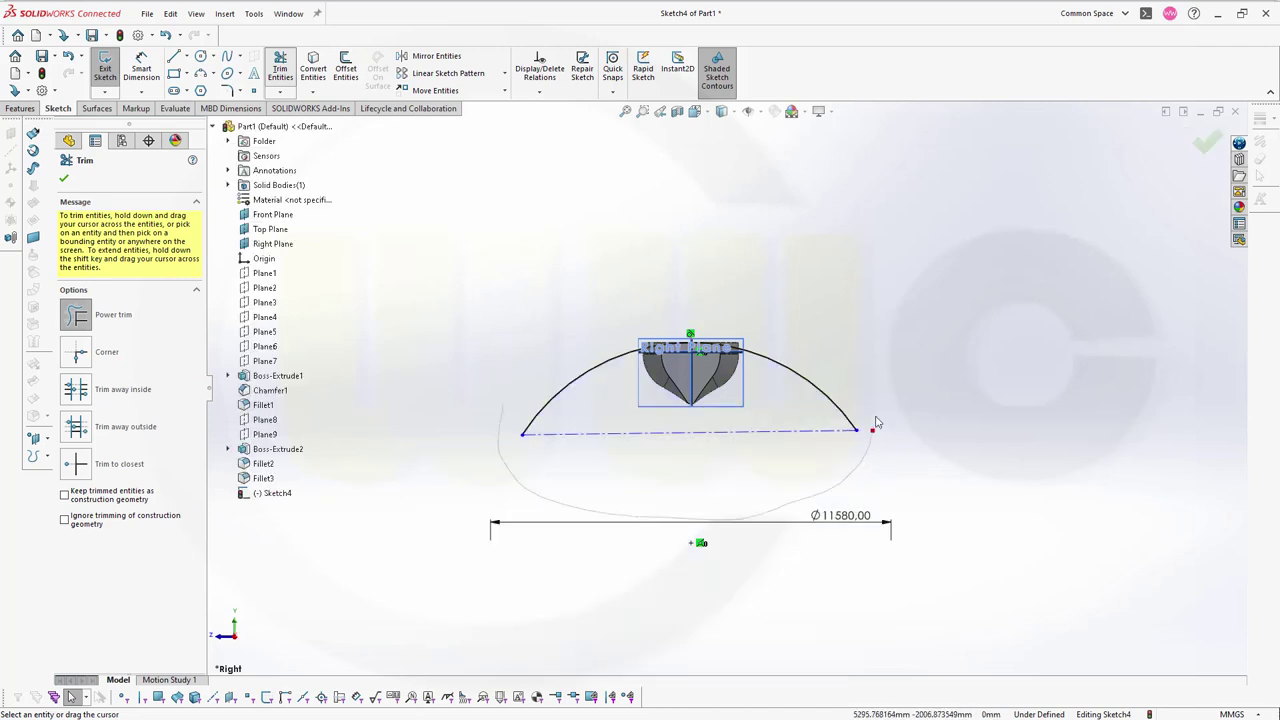
drag(876, 423, 874, 420)
key(Escape)
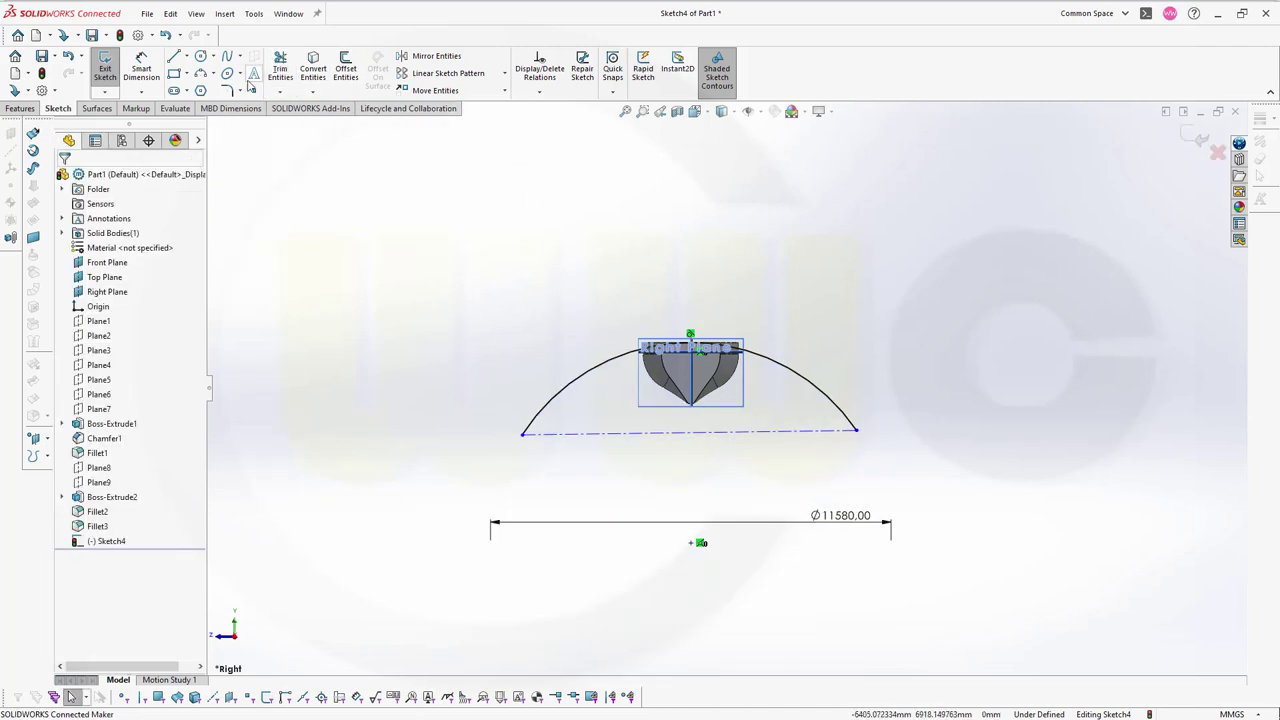
Step: Dimension the angle between the construction line and the Top Plane, accepting the proposed value
click(150, 72)
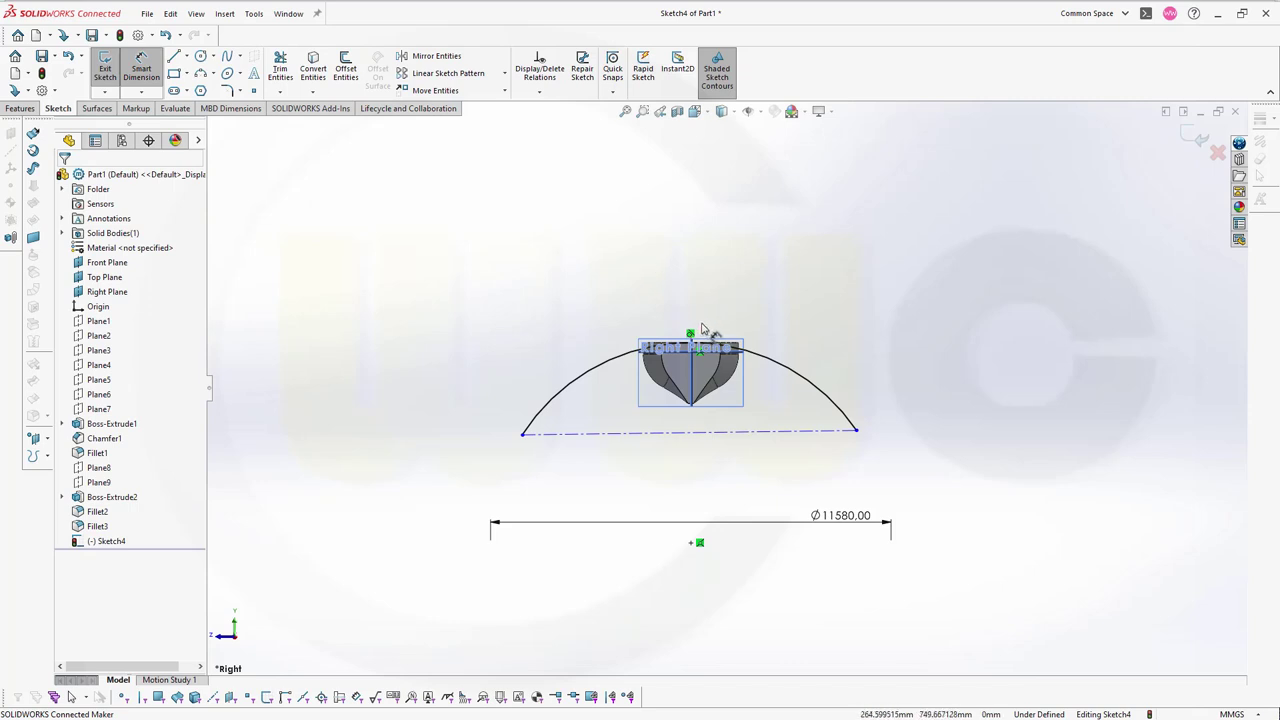
scroll(702, 329, up, 4)
scroll(704, 378, down, 8)
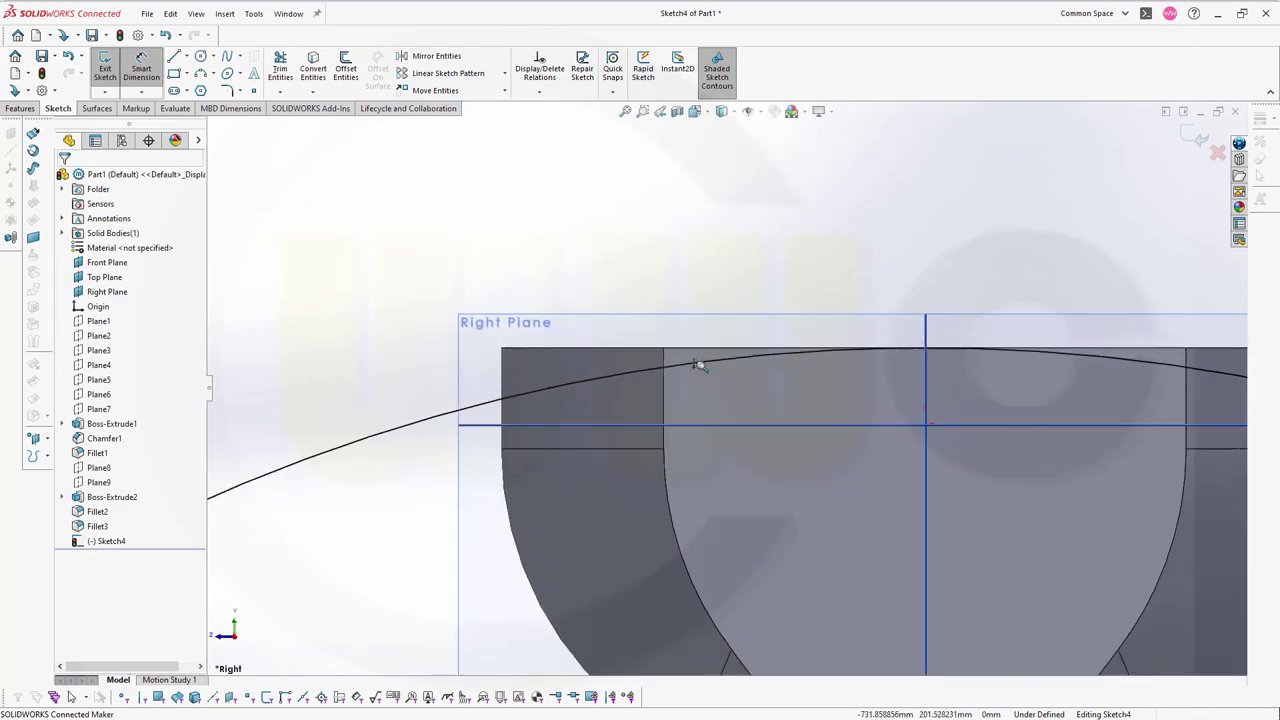
key(Escape)
mouse_move(711, 371)
middle_down()
mouse_move(728, 363)
mouse_move(593, 406)
middle_up()
key(d)
scroll(566, 430, down, 2)
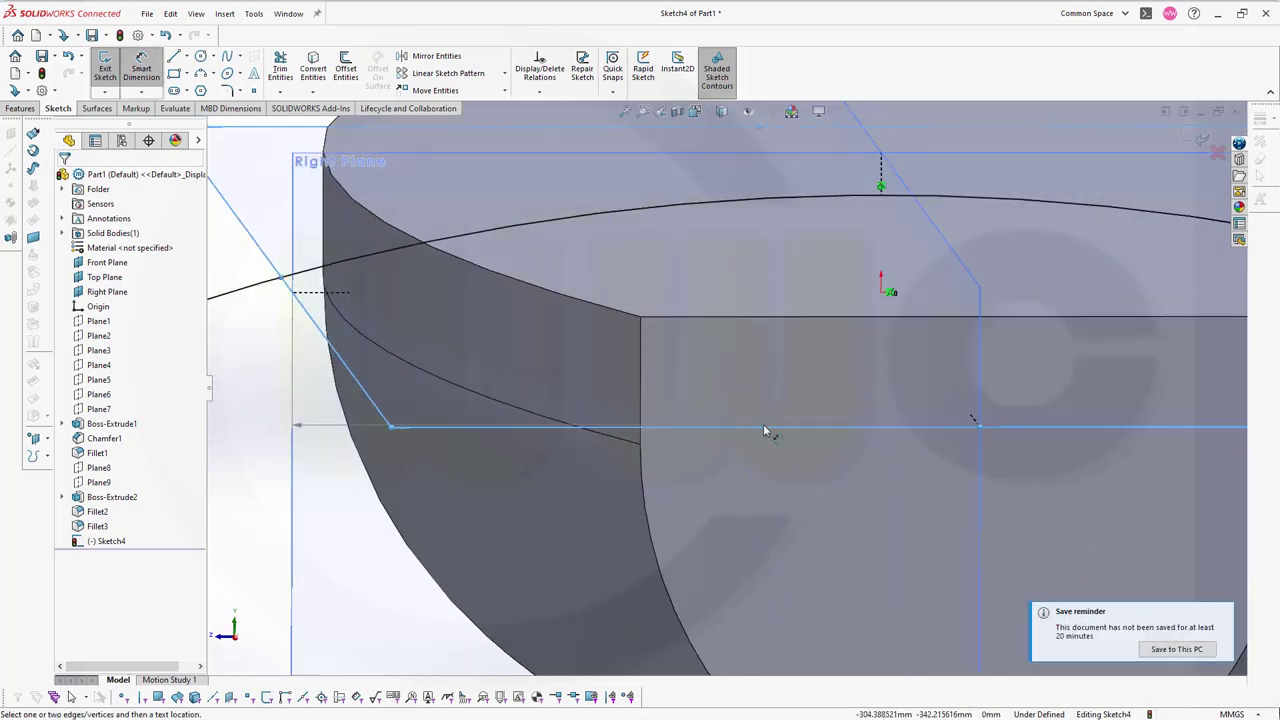
scroll(806, 436, up, 7)
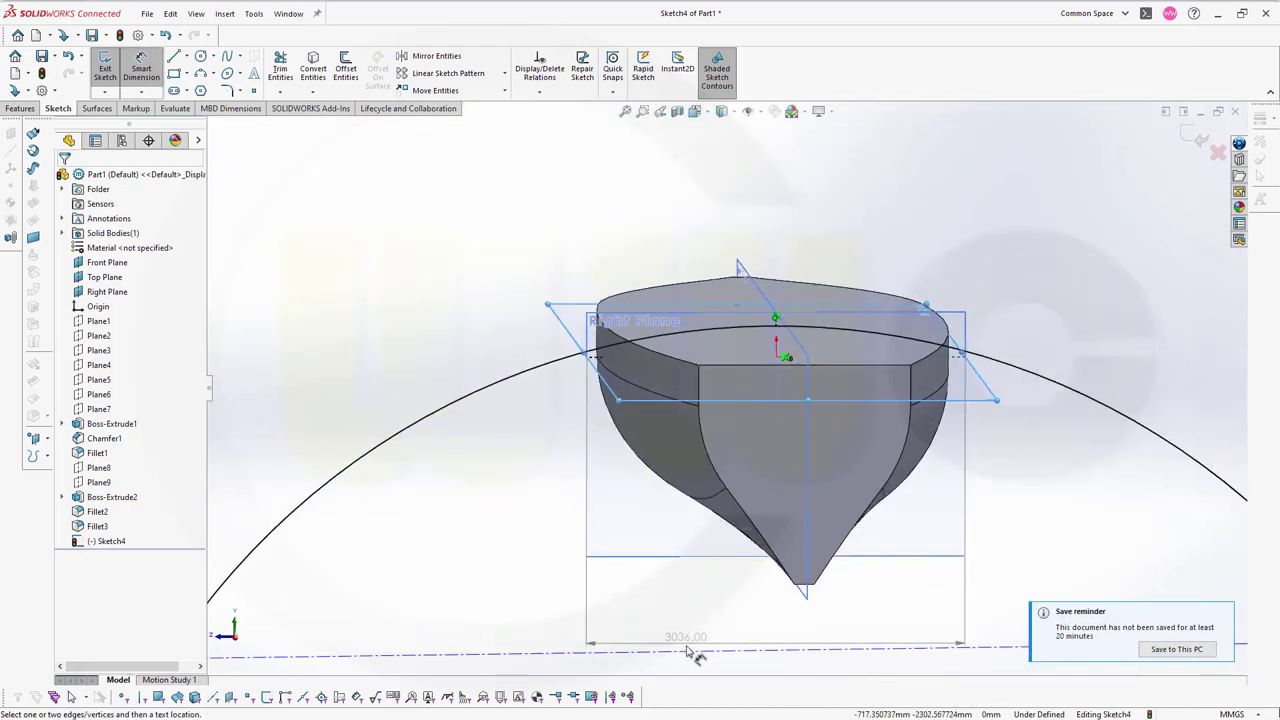
click(565, 652)
click(517, 571)
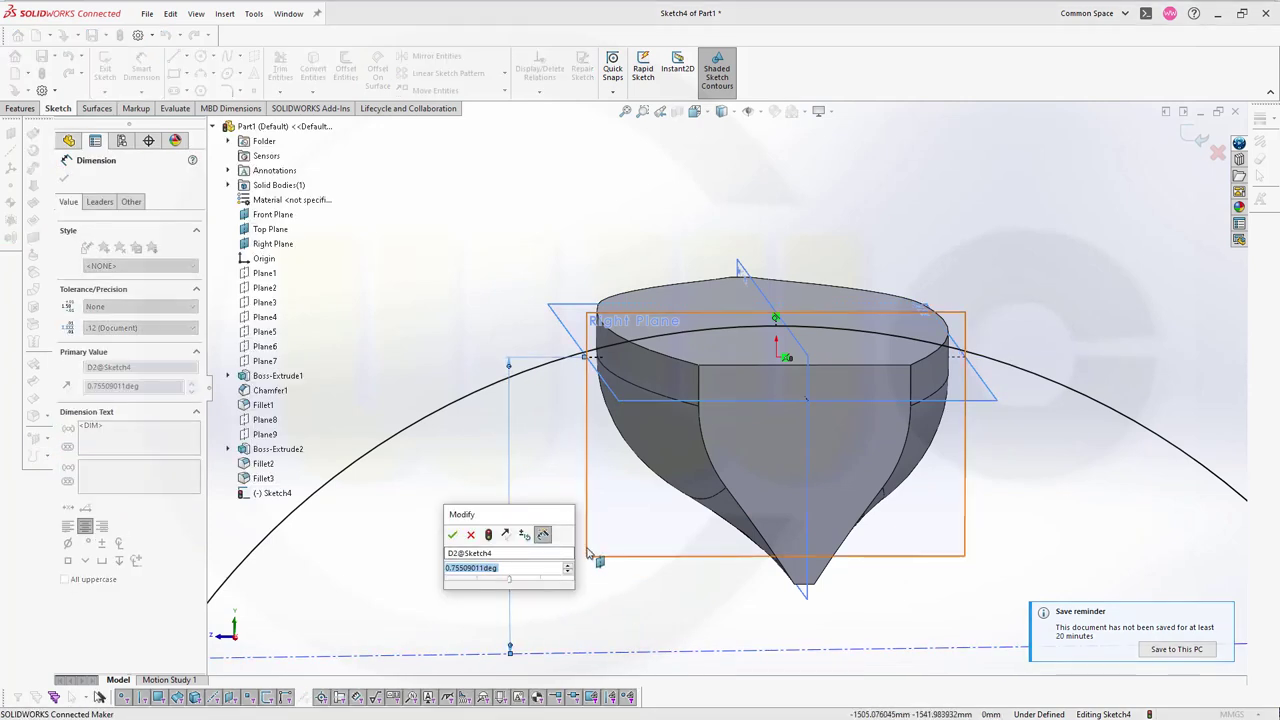
key(Return)
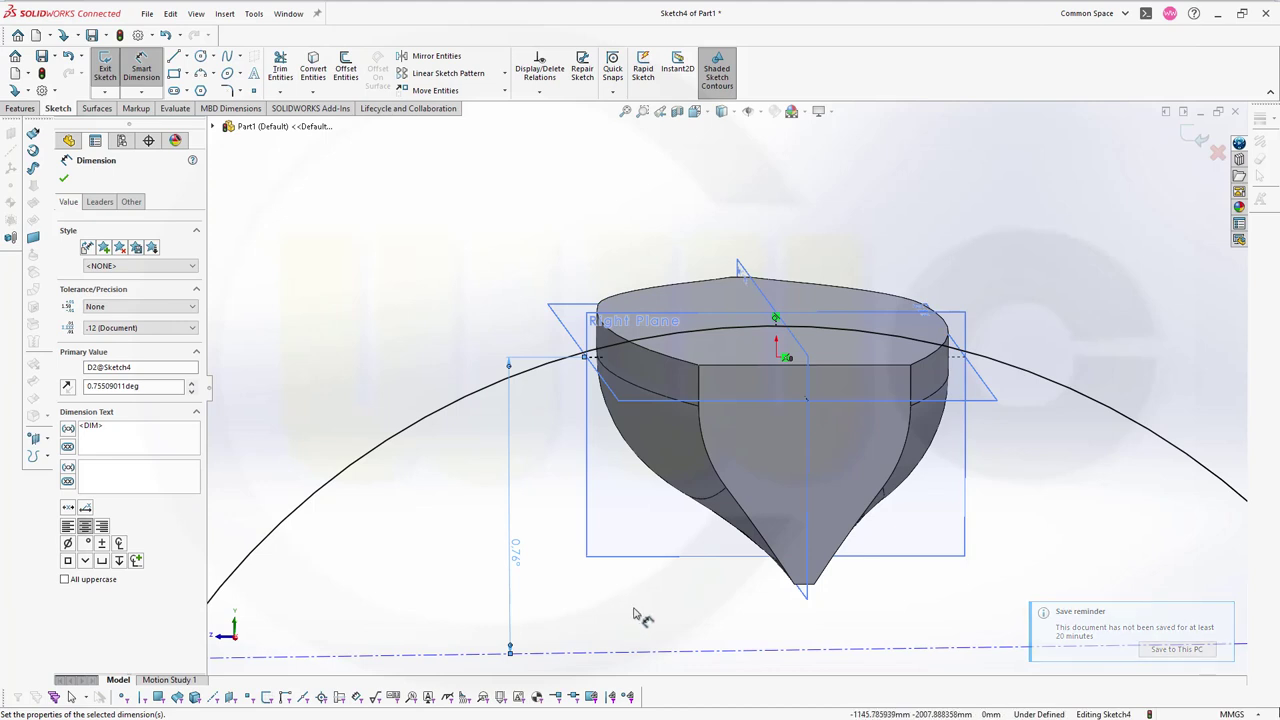
Step: Try to add a Horizontal relation to the construction line below the hull, and undo it
click(698, 649)
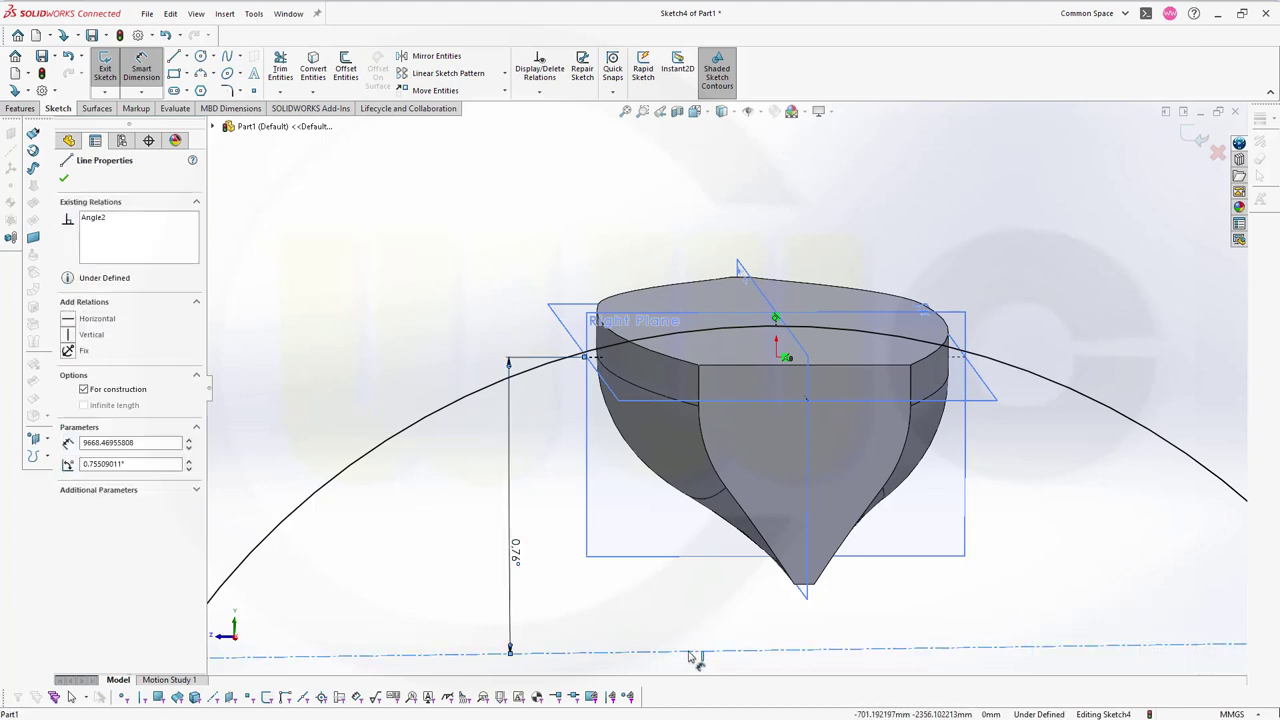
key(Escape)
key(Escape)
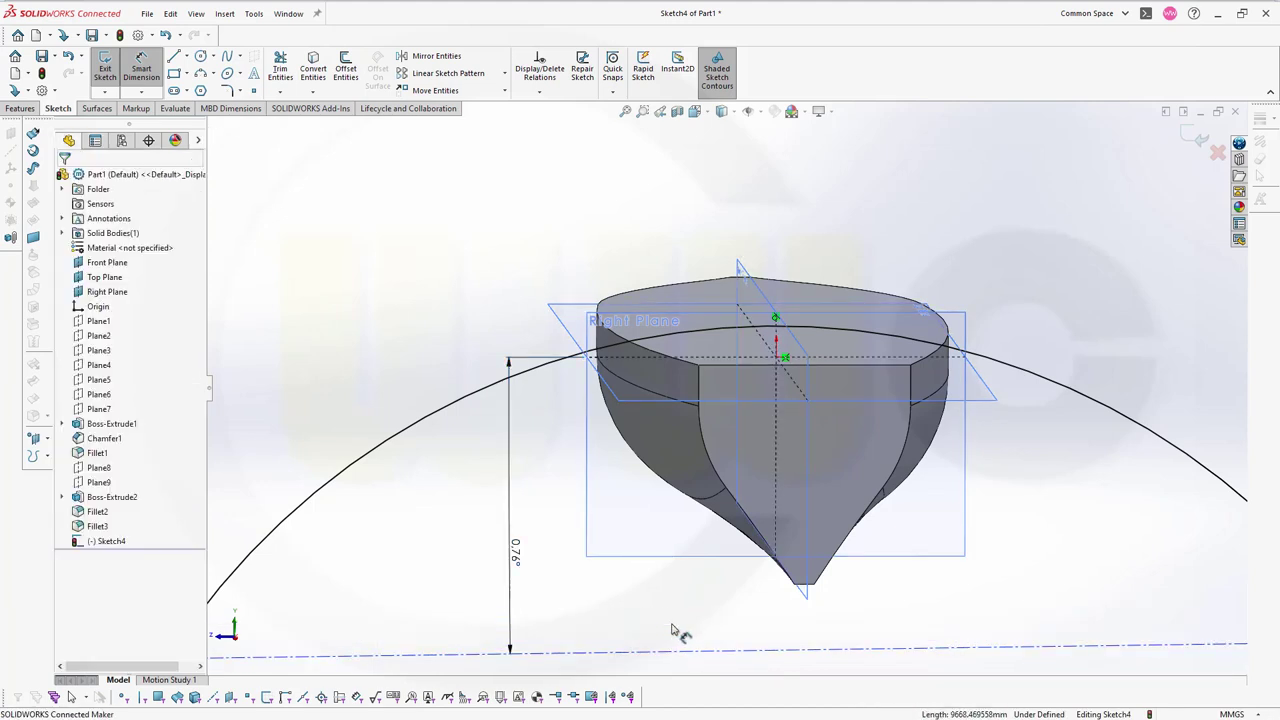
click(643, 655)
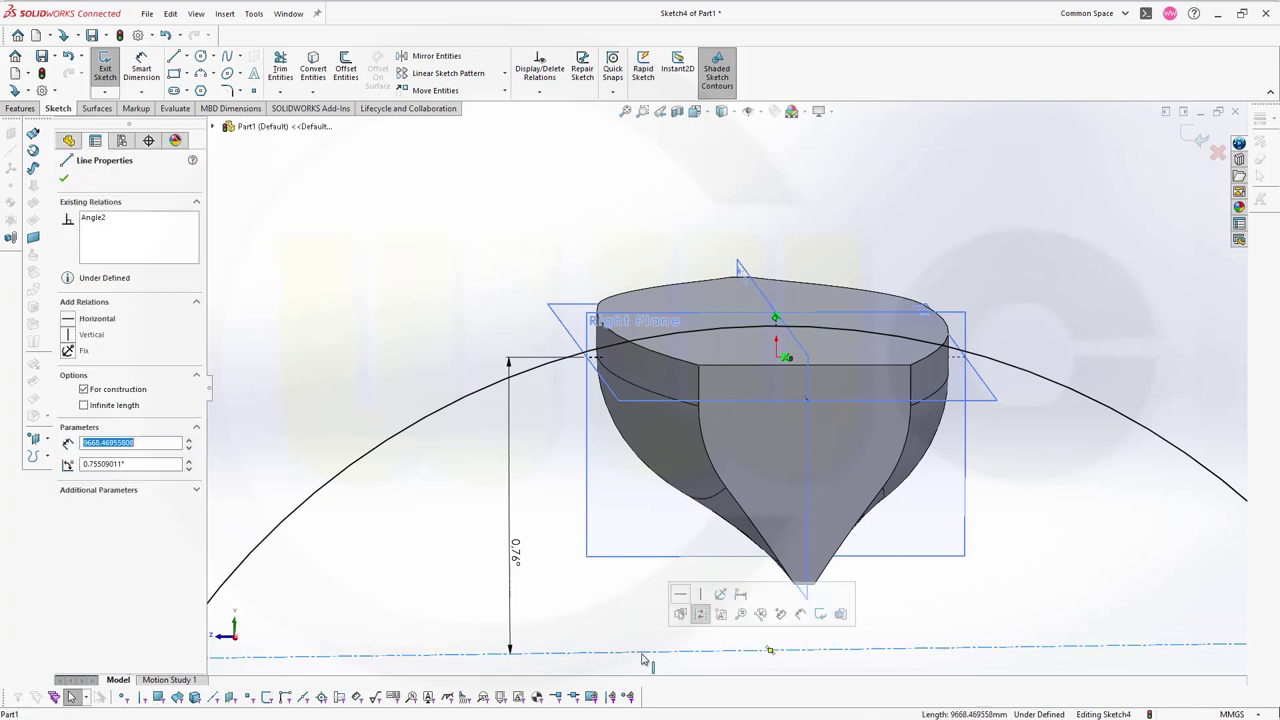
click(680, 597)
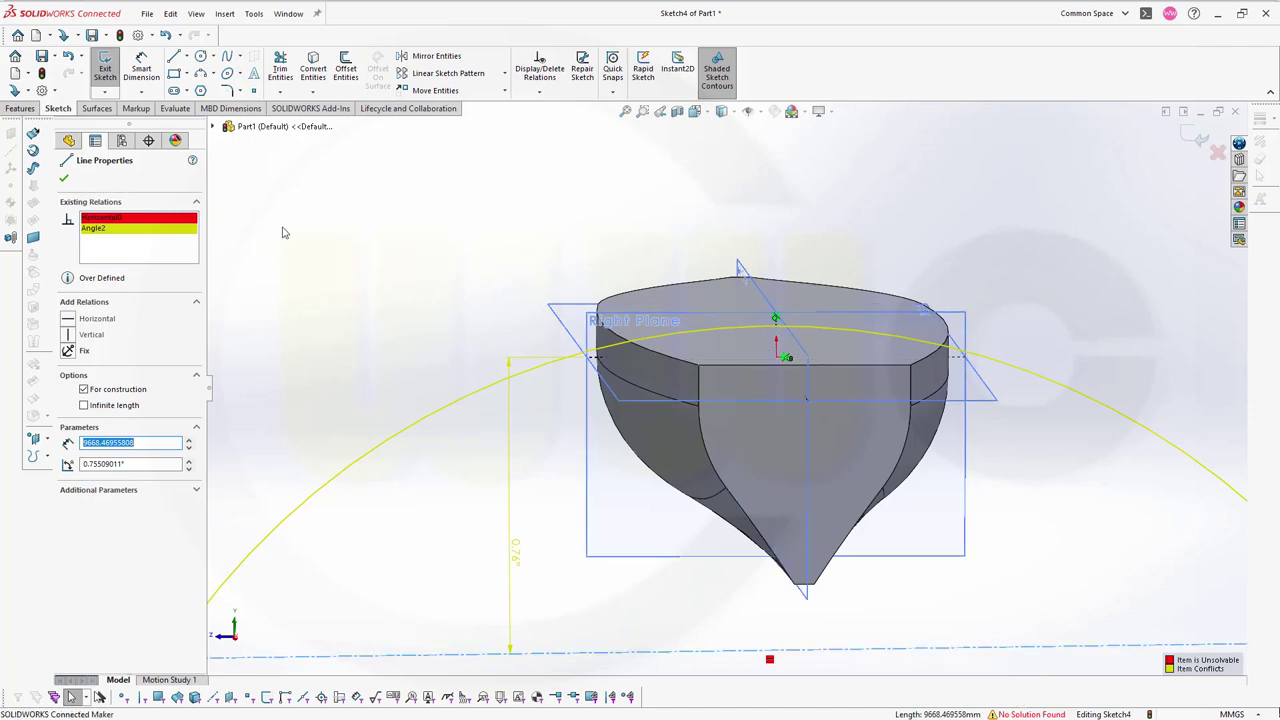
key(Escape)
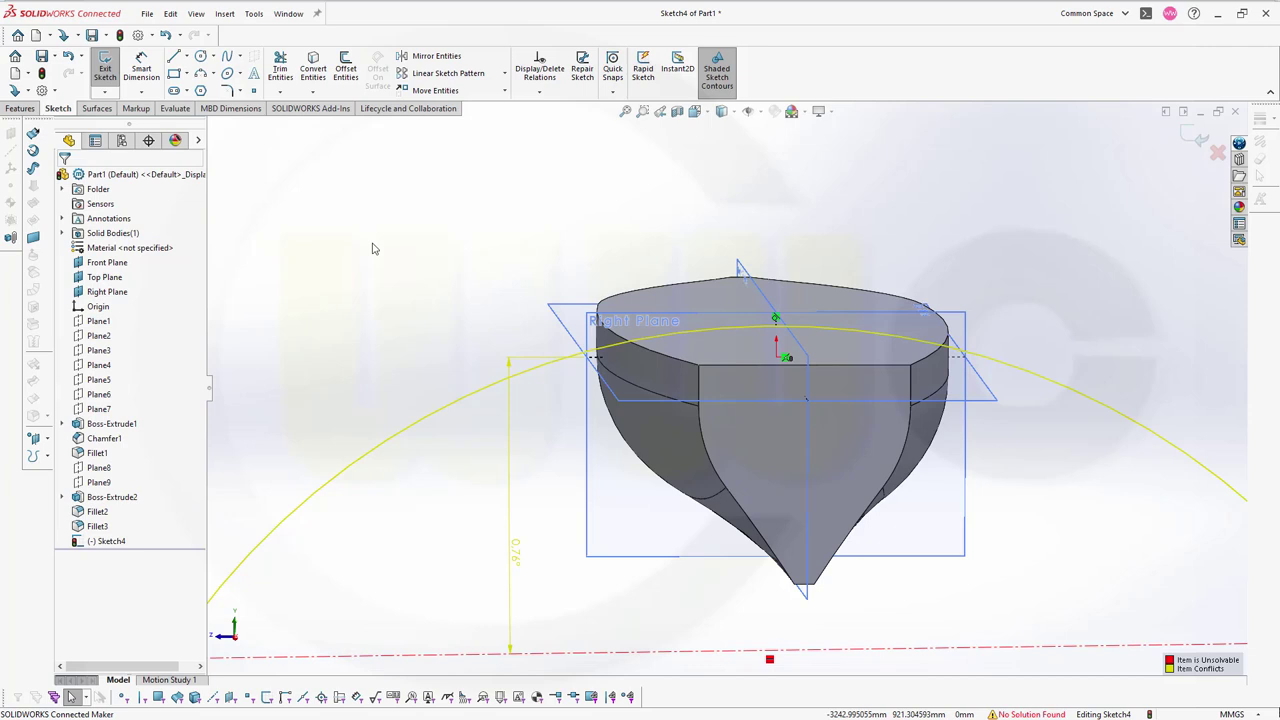
key(ctrl+z)
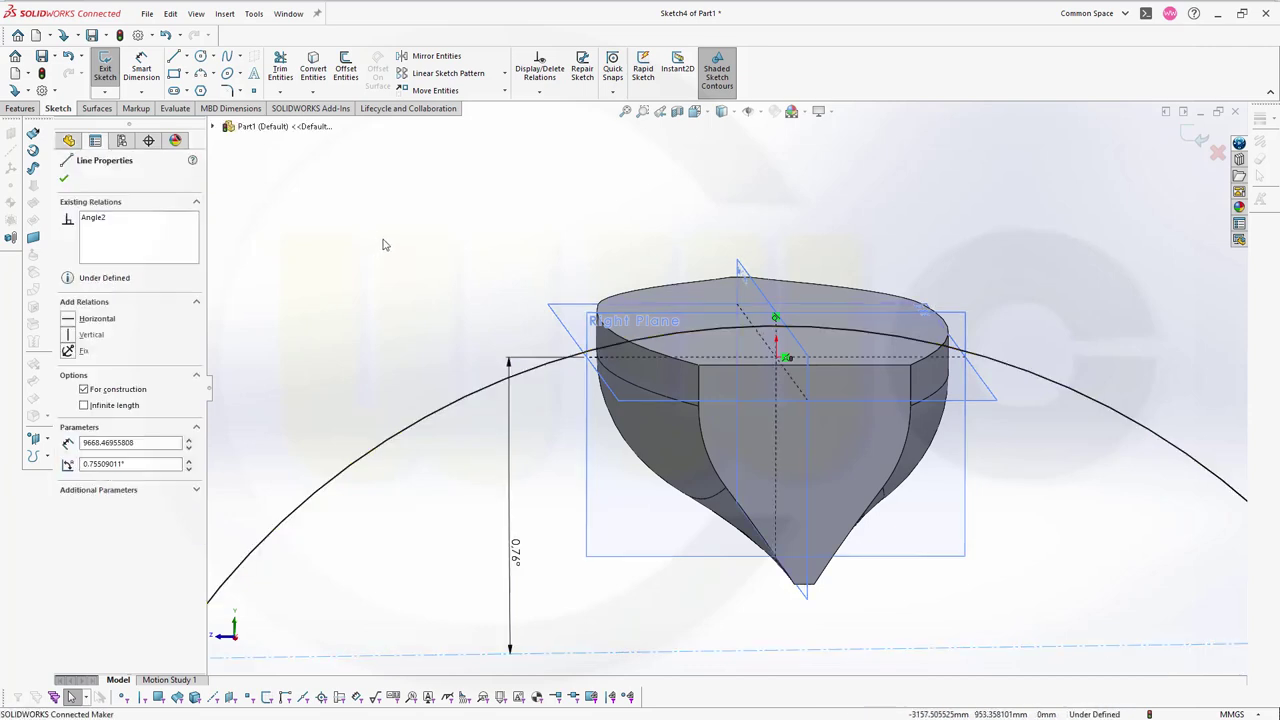
click(391, 240)
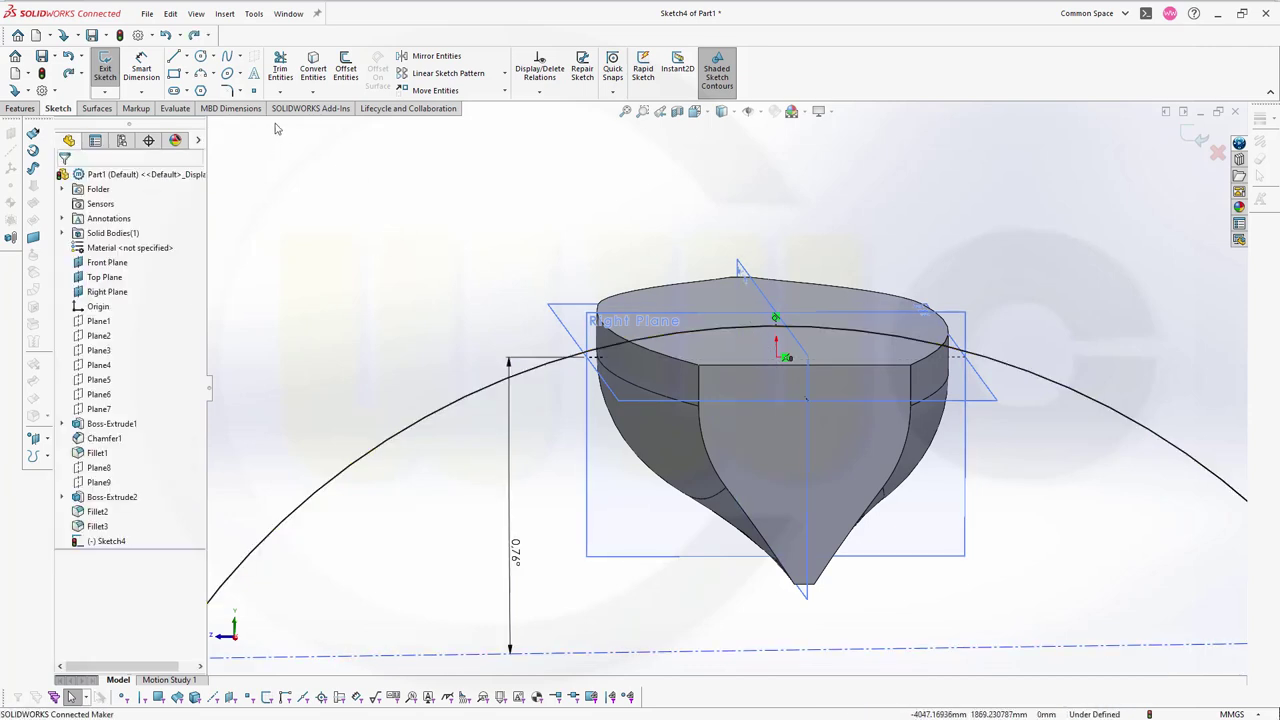
click(141, 70)
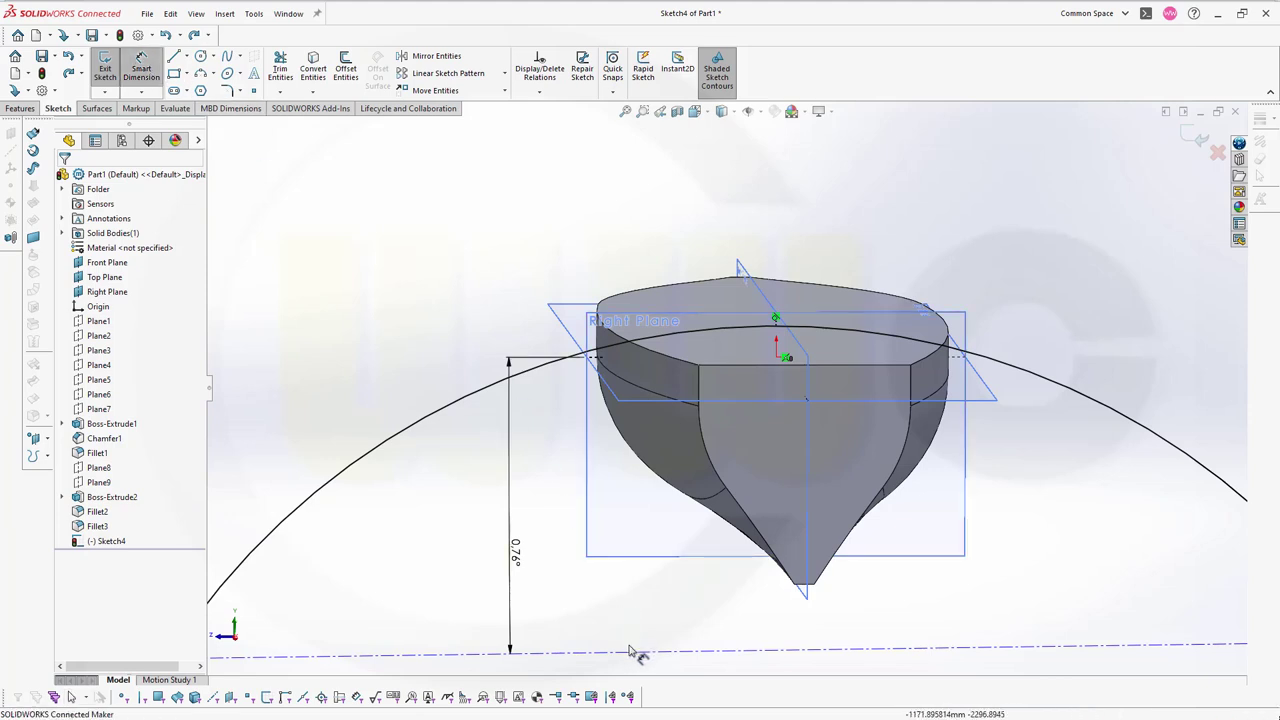
drag(623, 656, 636, 407)
click(636, 407)
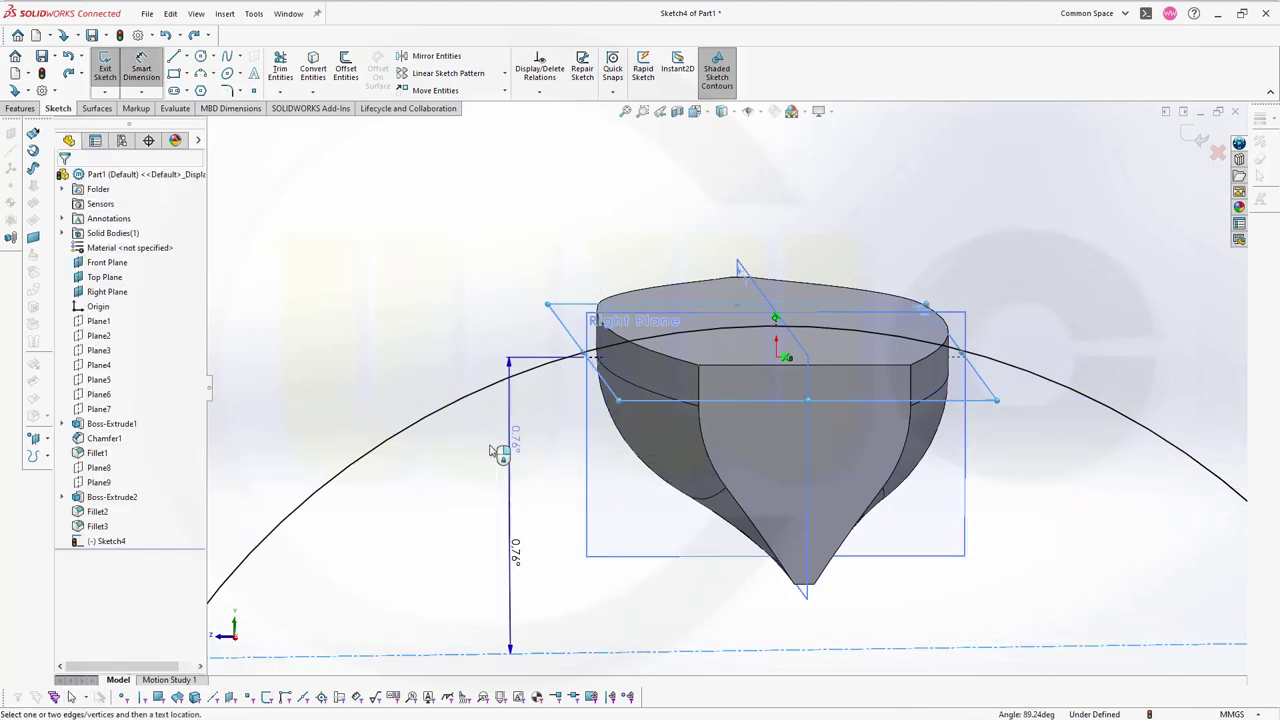
scroll(433, 470, up, 2)
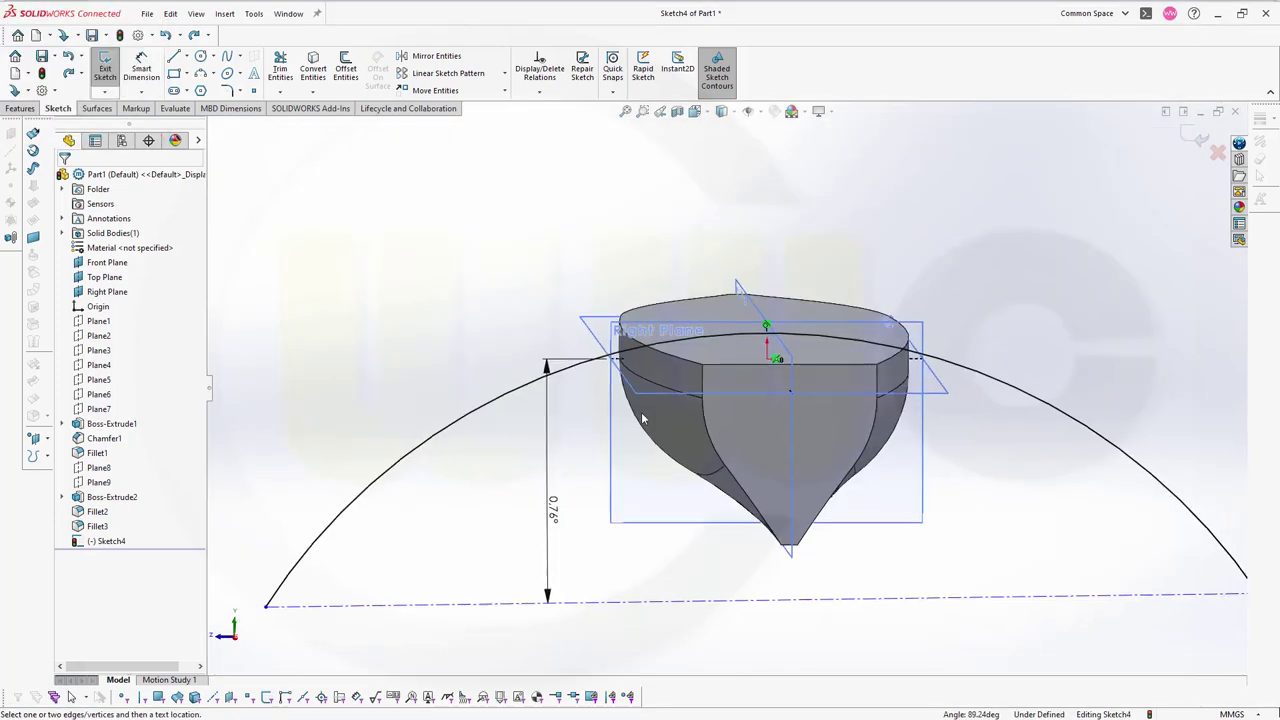
key(ctrl+4)
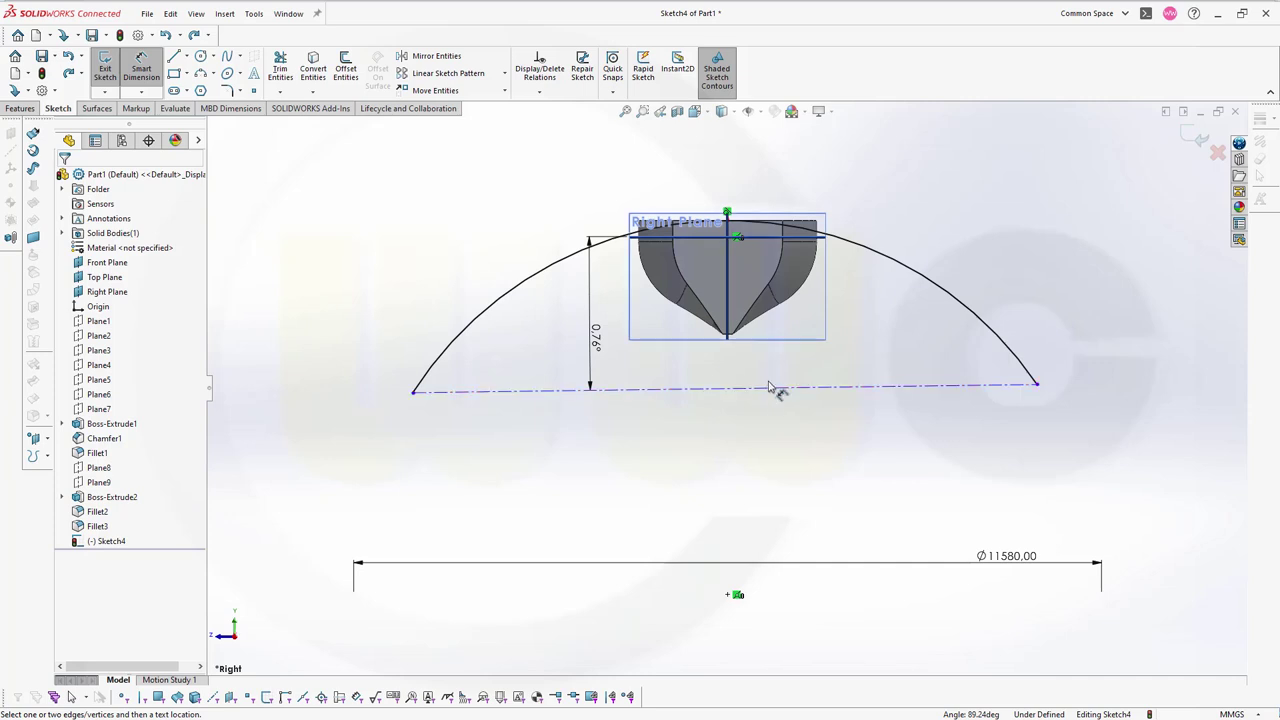
key(Escape)
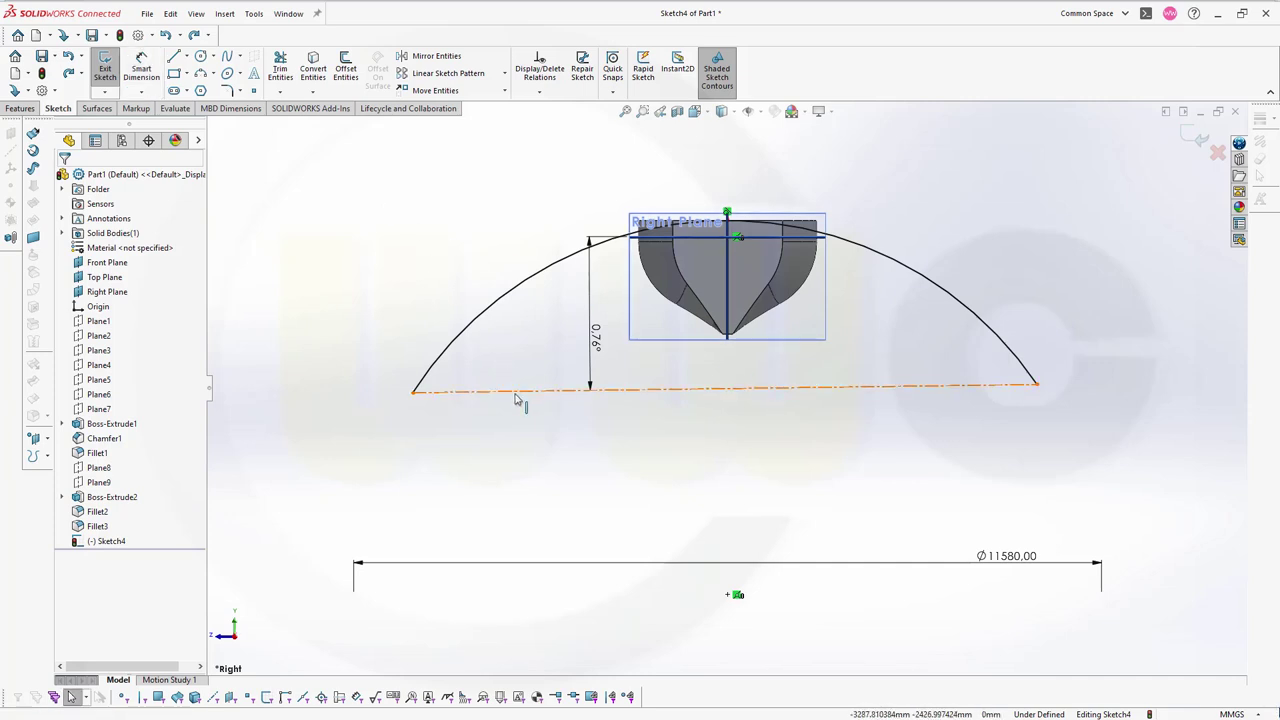
Step: Try once more to make the construction line below the hull horizontal, and undo the relation
click(517, 396)
click(555, 335)
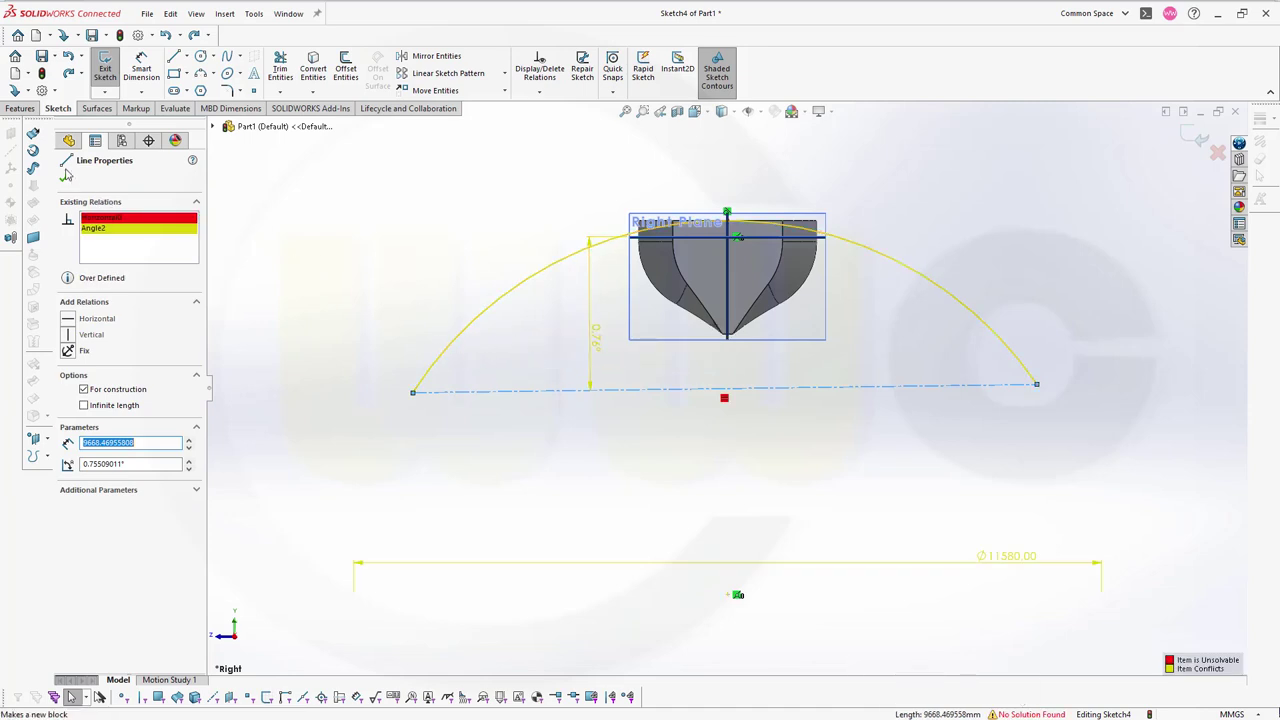
click(64, 178)
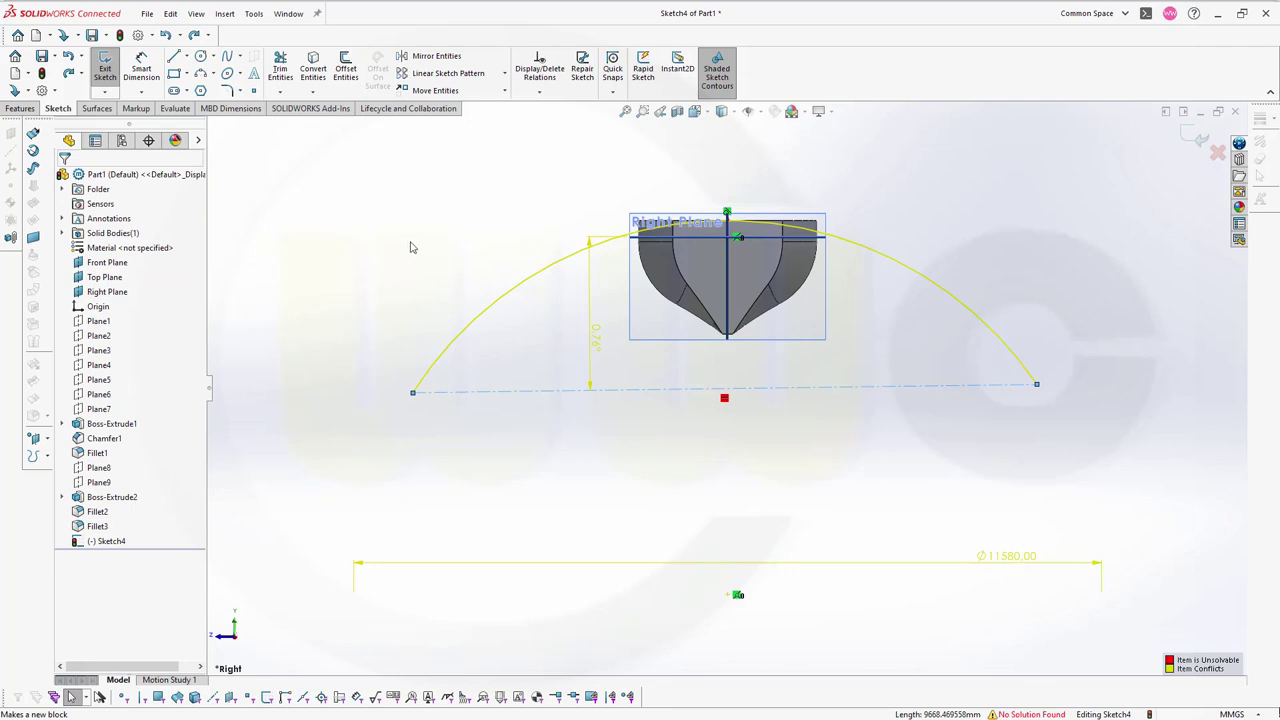
key(ctrl+z)
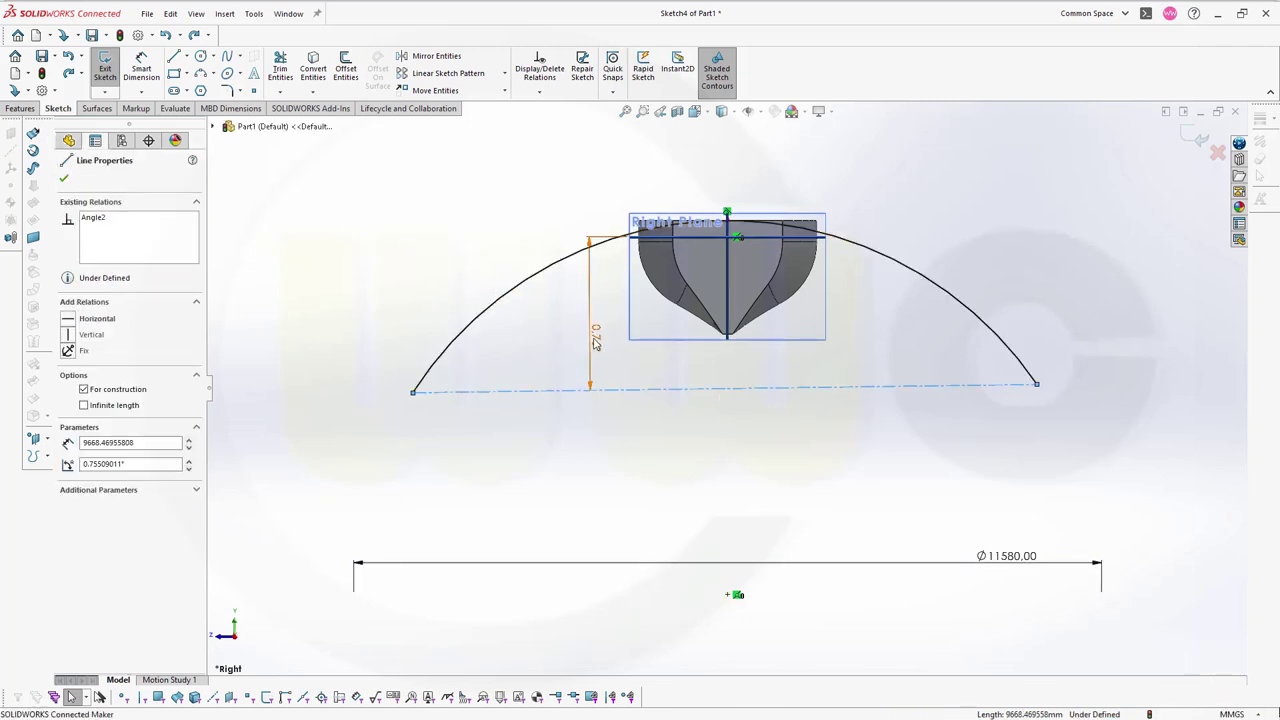
Step: Delete the angle dimension and add a Horizontal relation to the construction line below the arc
key(Escape)
click(595, 338)
key(Delete)
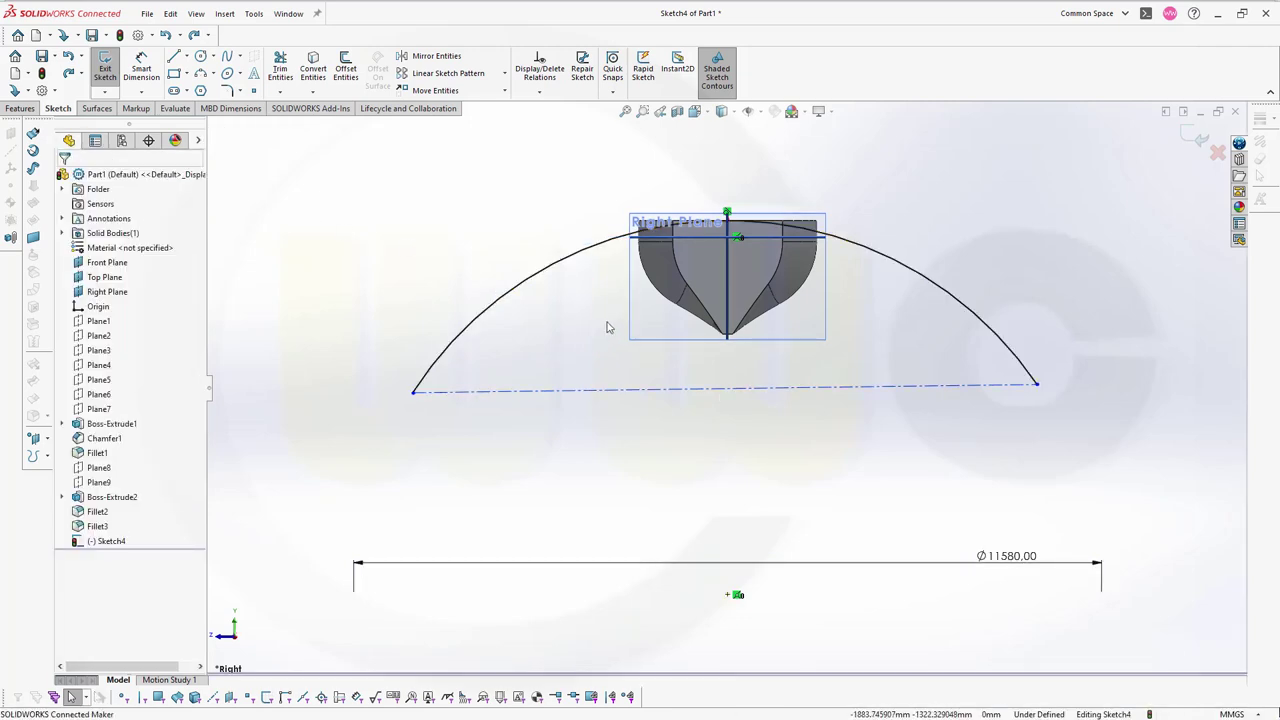
click(580, 391)
click(615, 345)
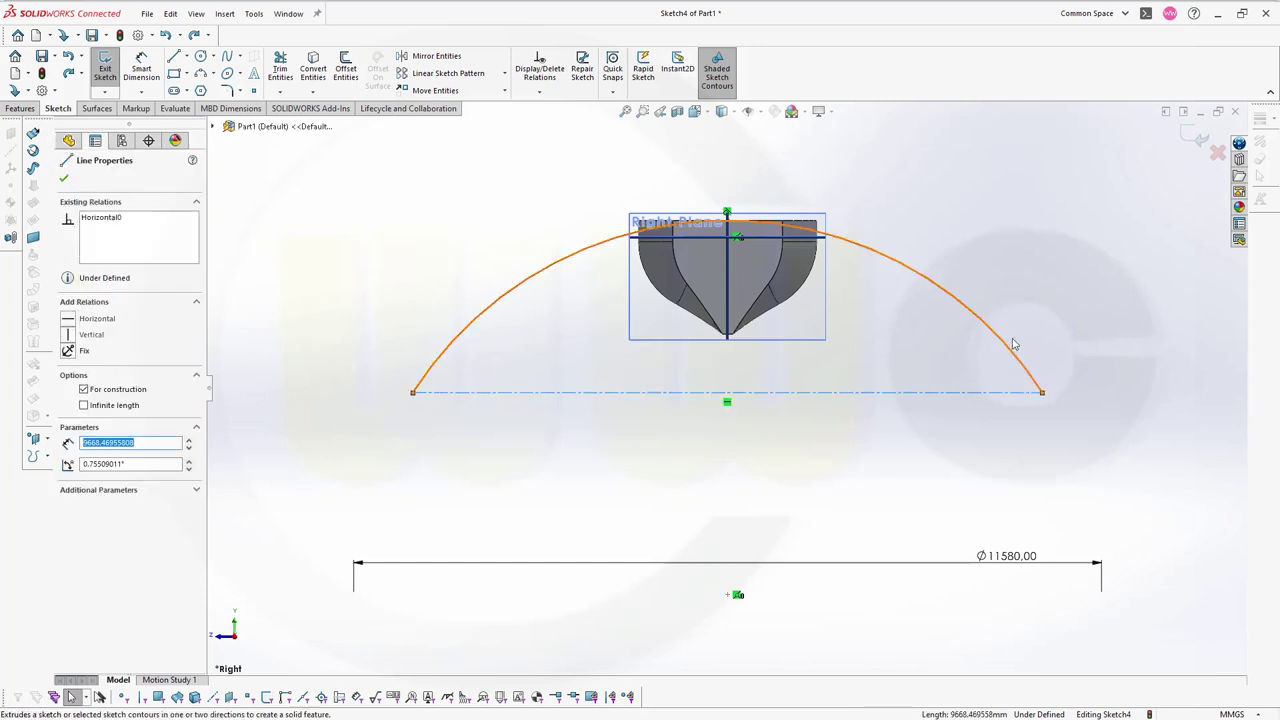
key(Escape)
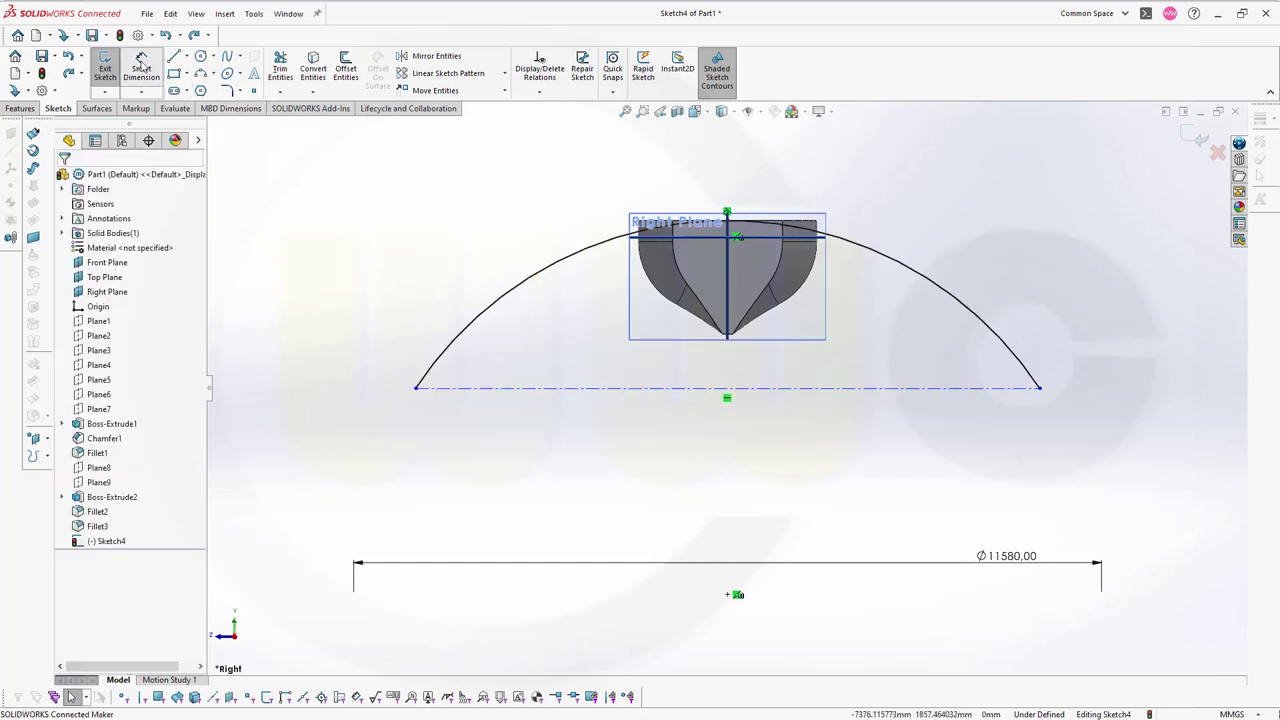
Step: Dimension the distance between Plane5 and the horizontal construction line as 1200 mm and exit the sketch
click(141, 66)
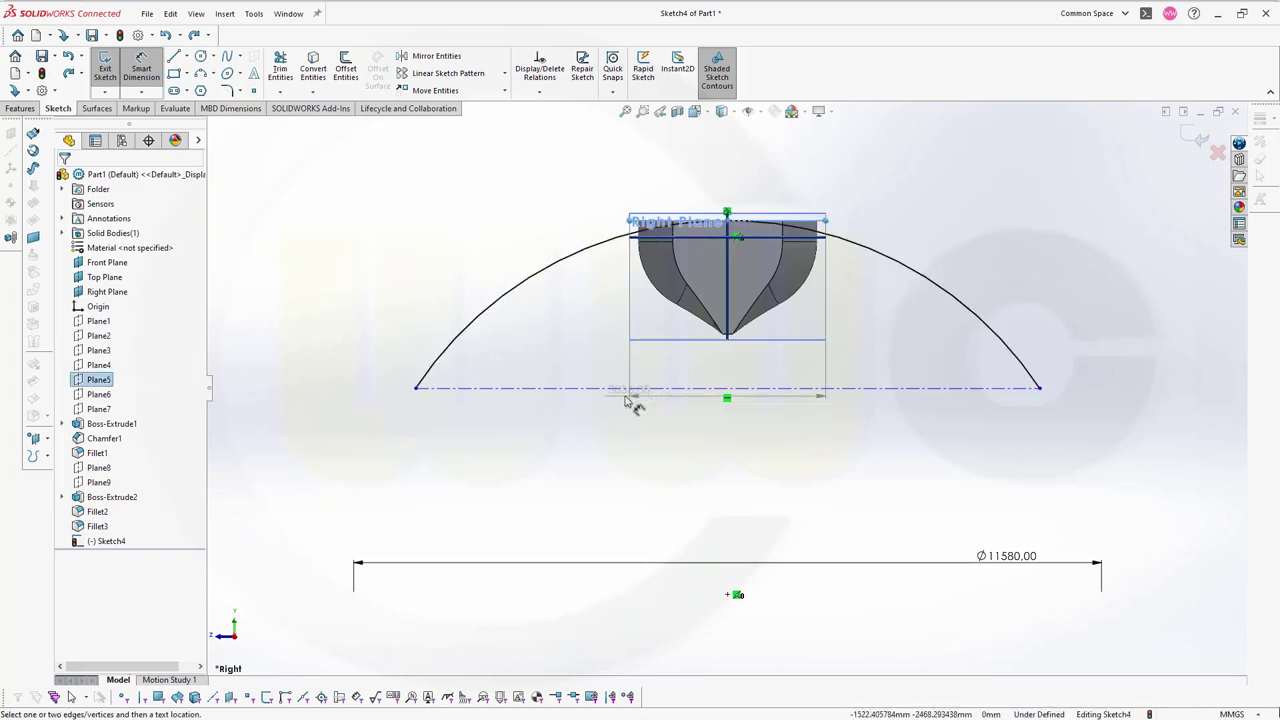
click(592, 388)
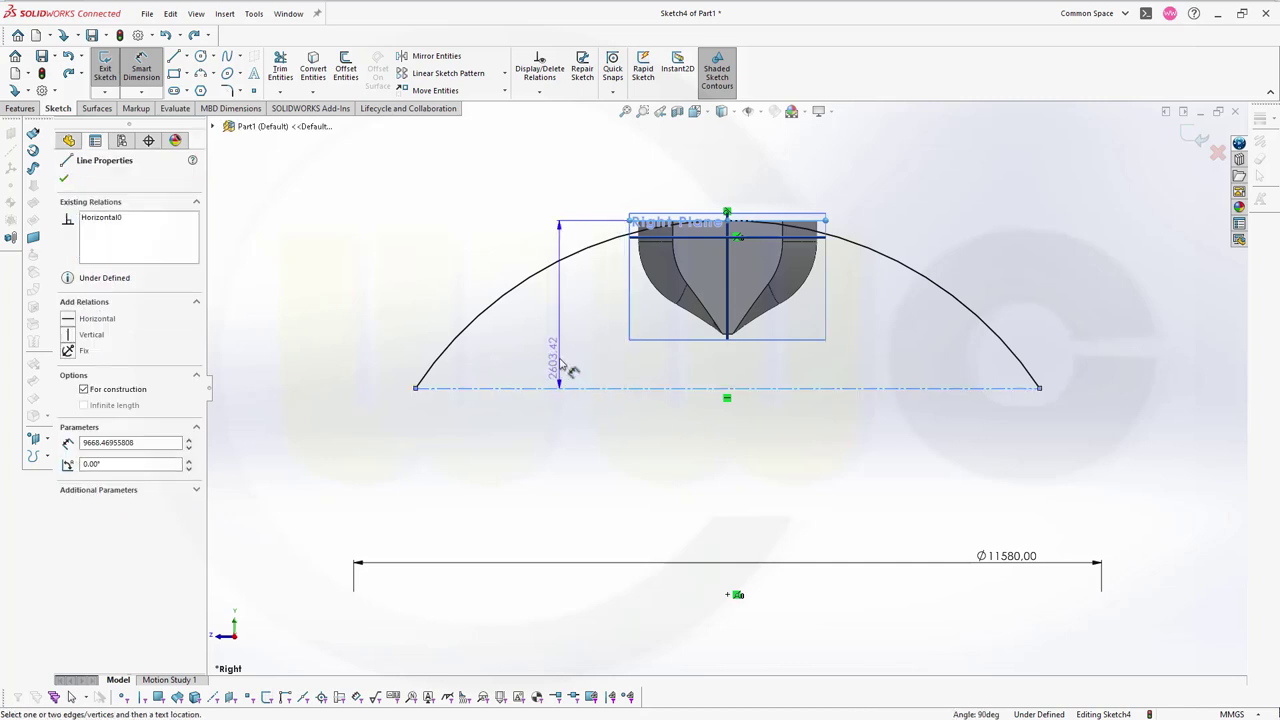
click(571, 360)
text(12)
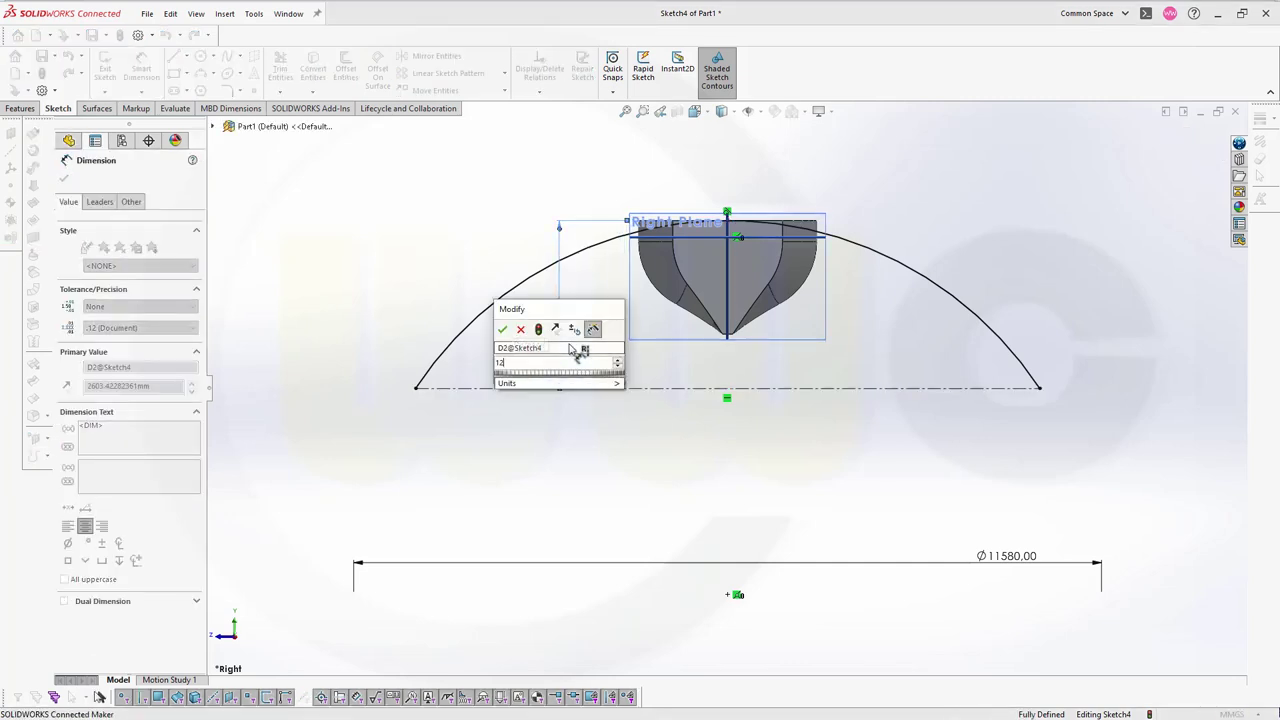
text(00)
key(Return)
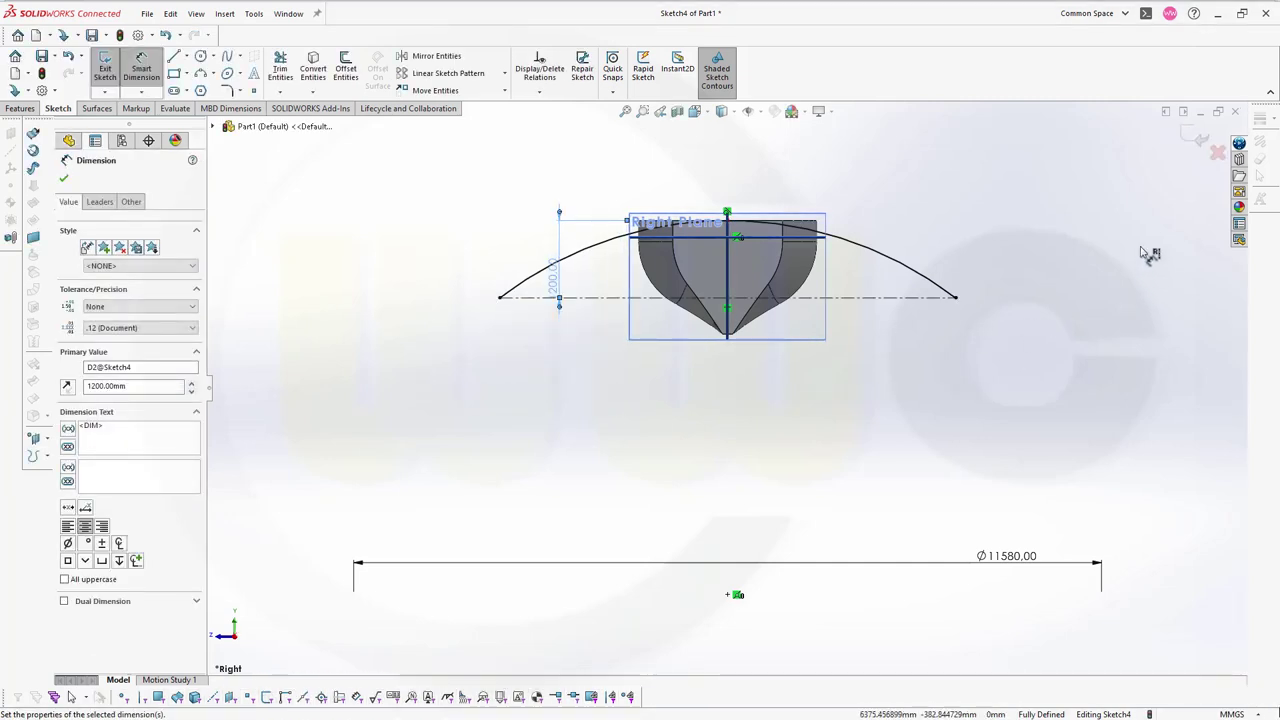
click(1200, 140)
click(1200, 140)
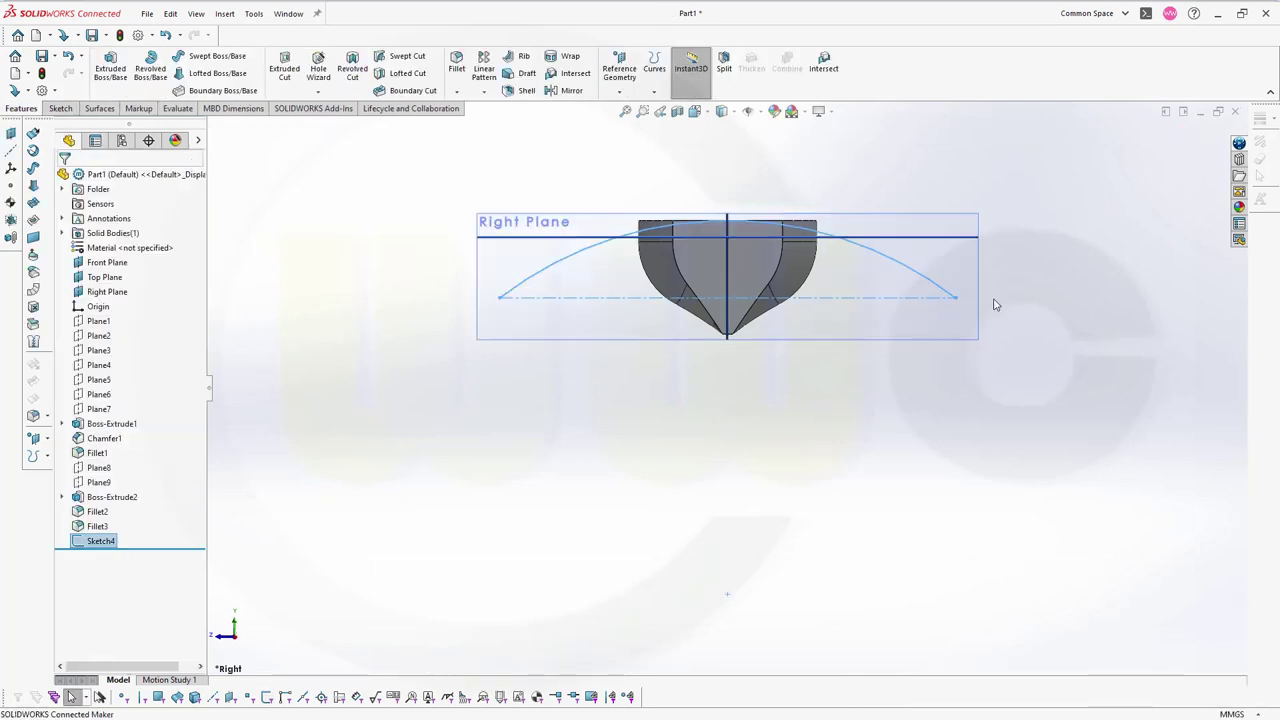
Step: Start a new sketch on the Front Plane
middle_drag(995, 304, 905, 358)
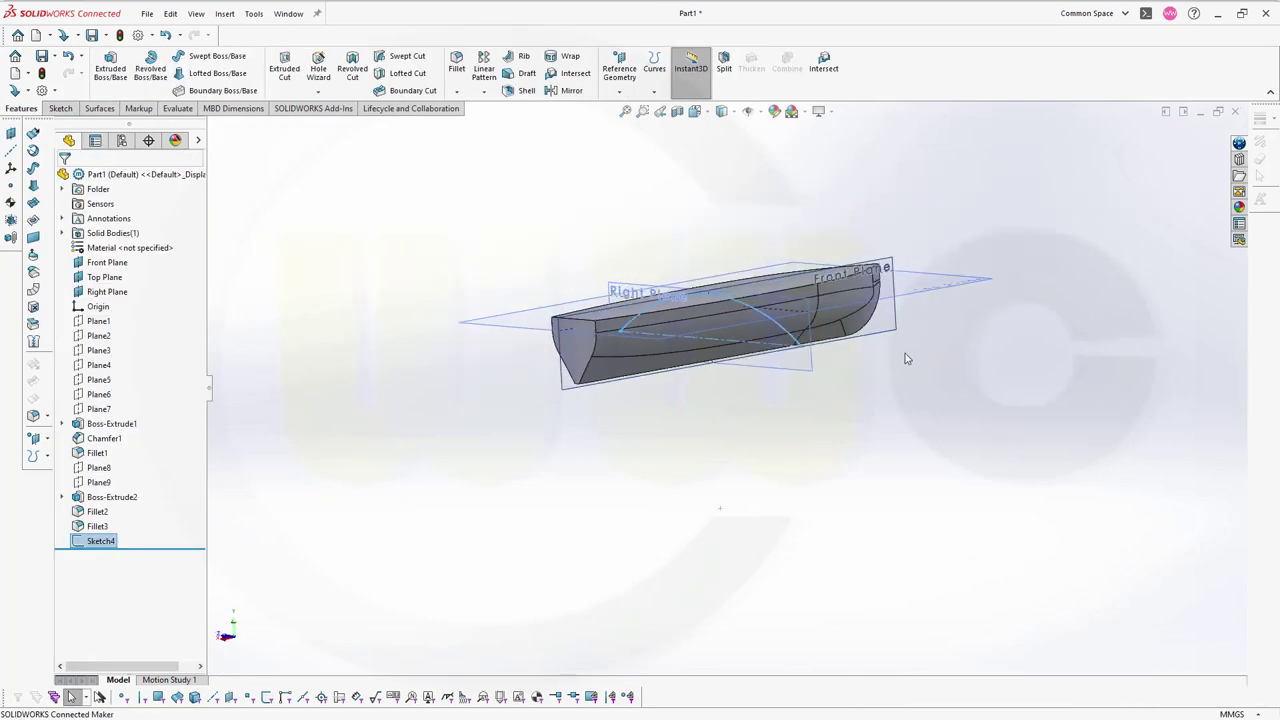
middle_drag(860, 411, 586, 449)
click(559, 458)
middle_drag(708, 416, 631, 432)
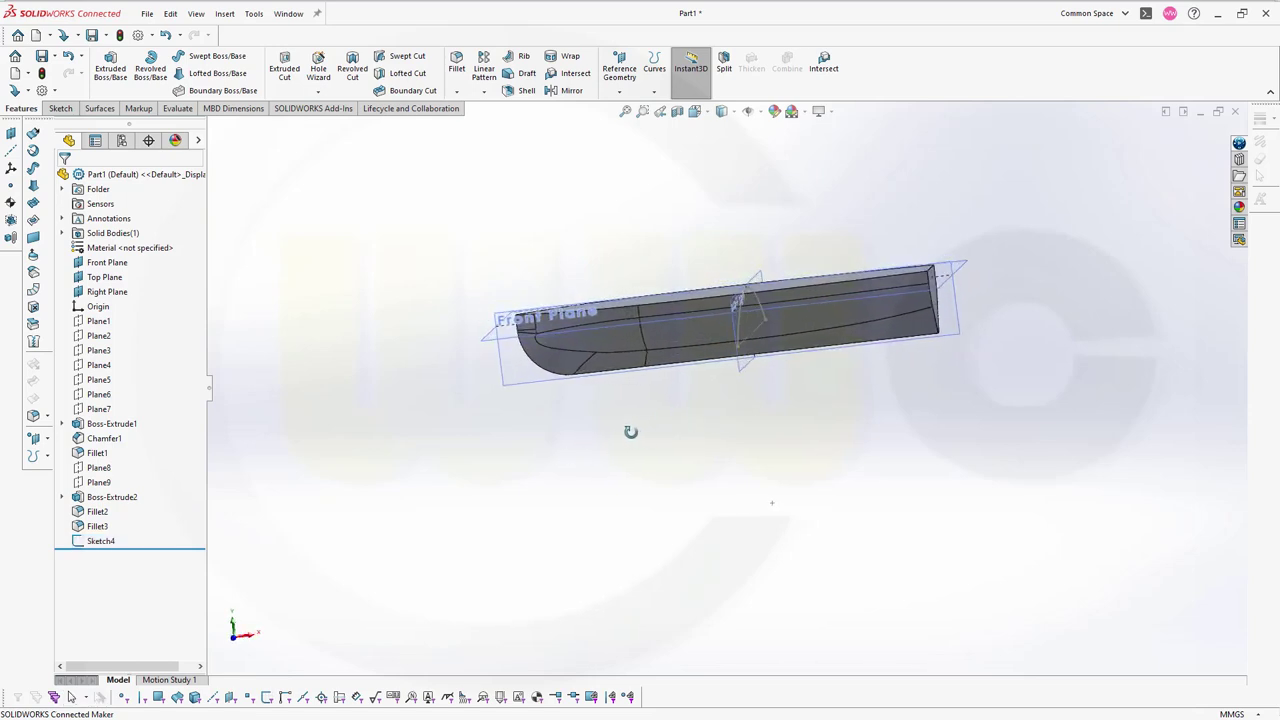
click(955, 337)
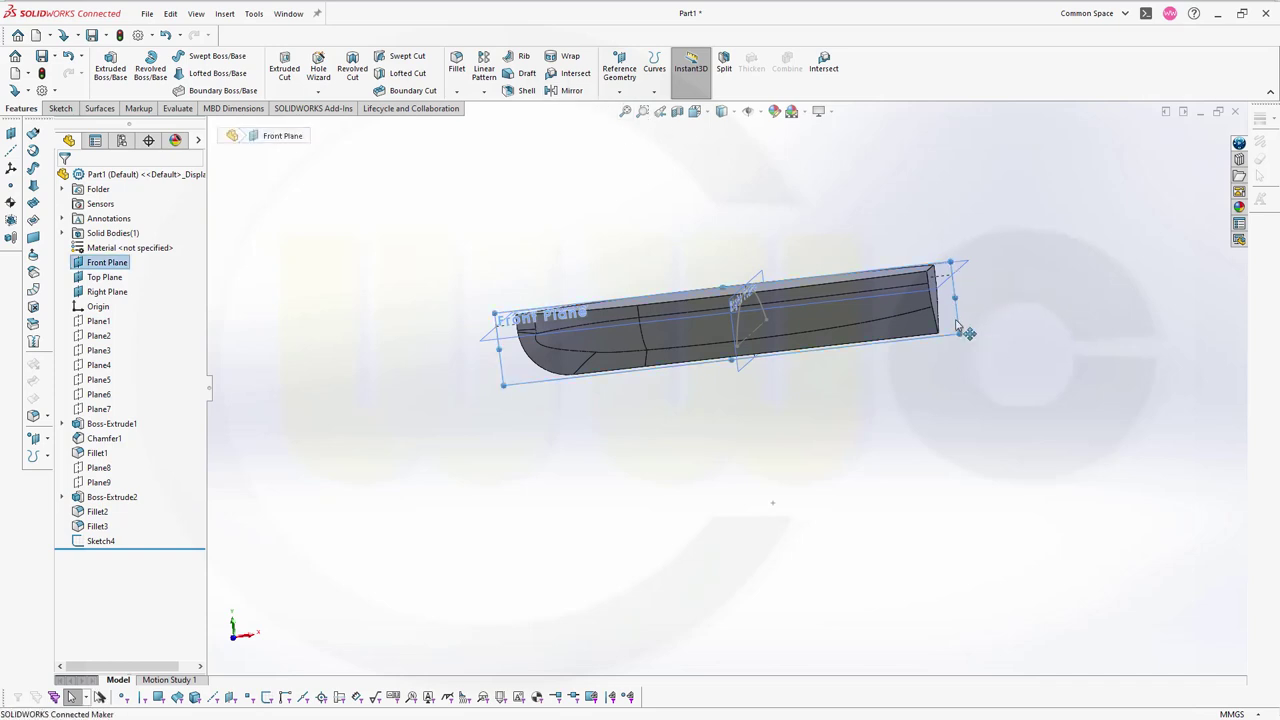
click(1015, 281)
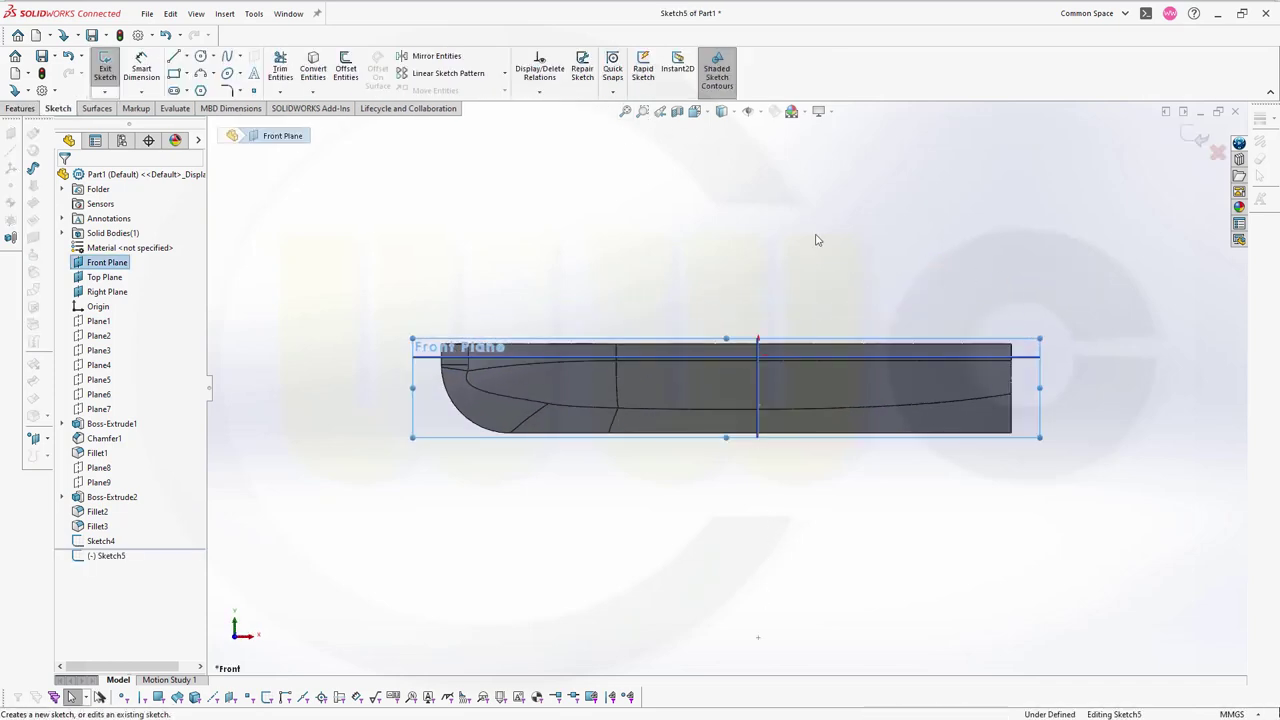
Step: Sketch a downward-bulging three-point arc below the hull, starting under the origin and extending toward the stern, with a radius of about 8290 mm
click(202, 75)
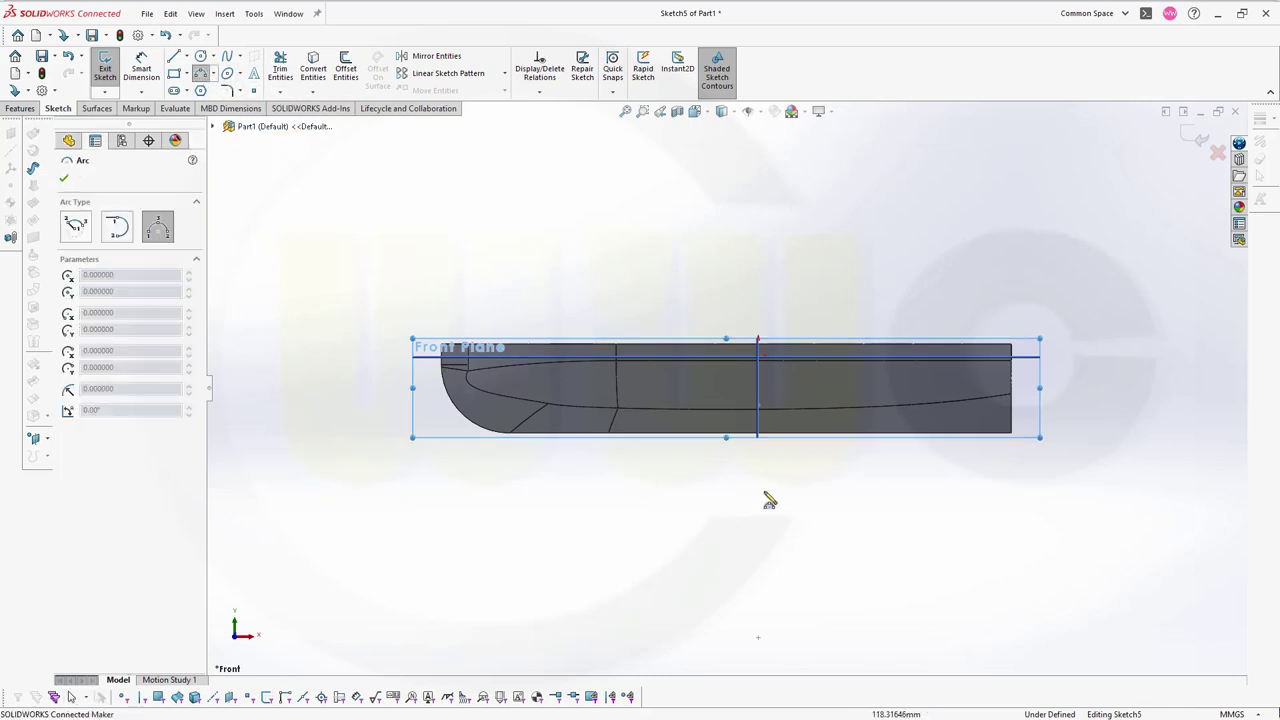
drag(759, 486, 963, 476)
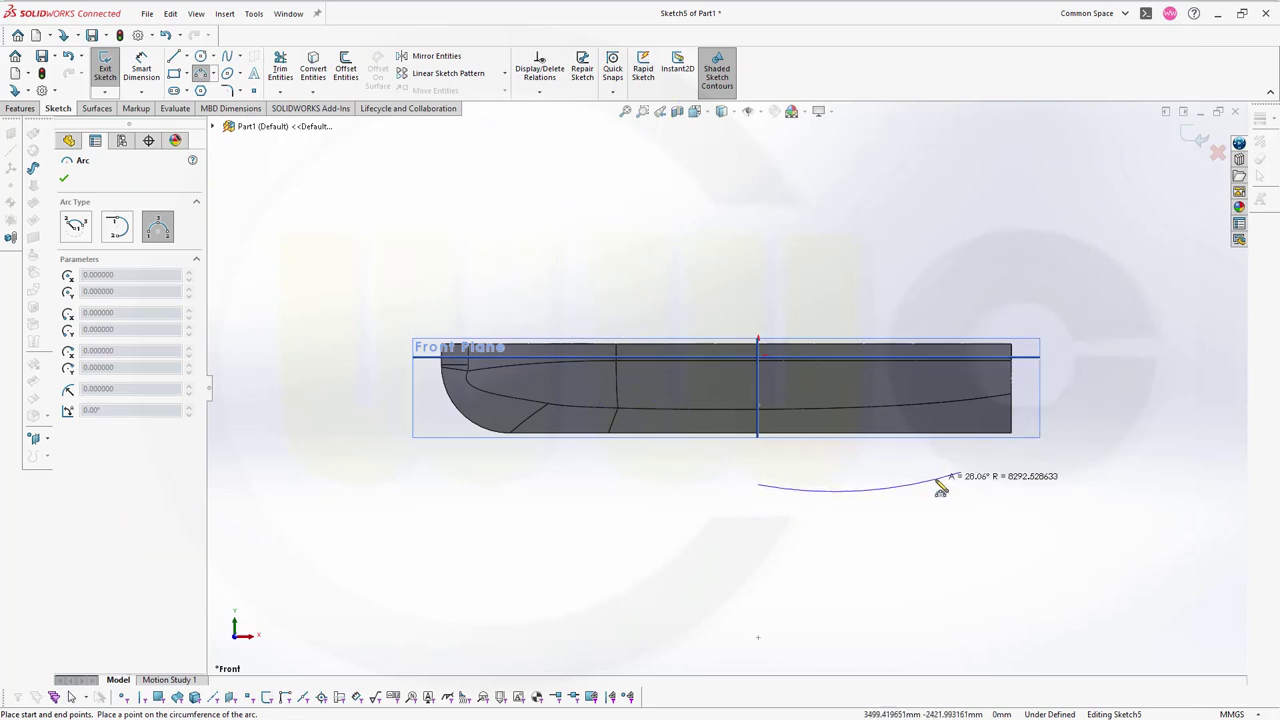
click(890, 491)
key(Escape)
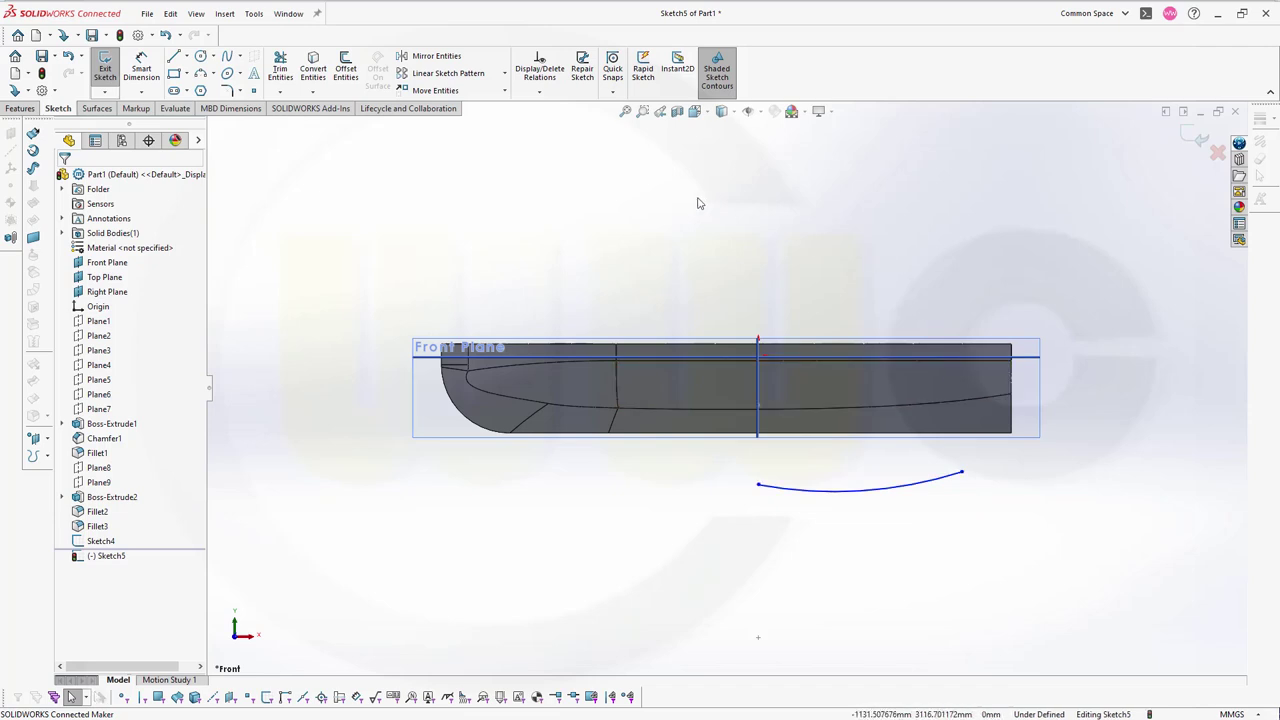
Step: Add a Vertical relation between the arc's start point and the origin
click(758, 486)
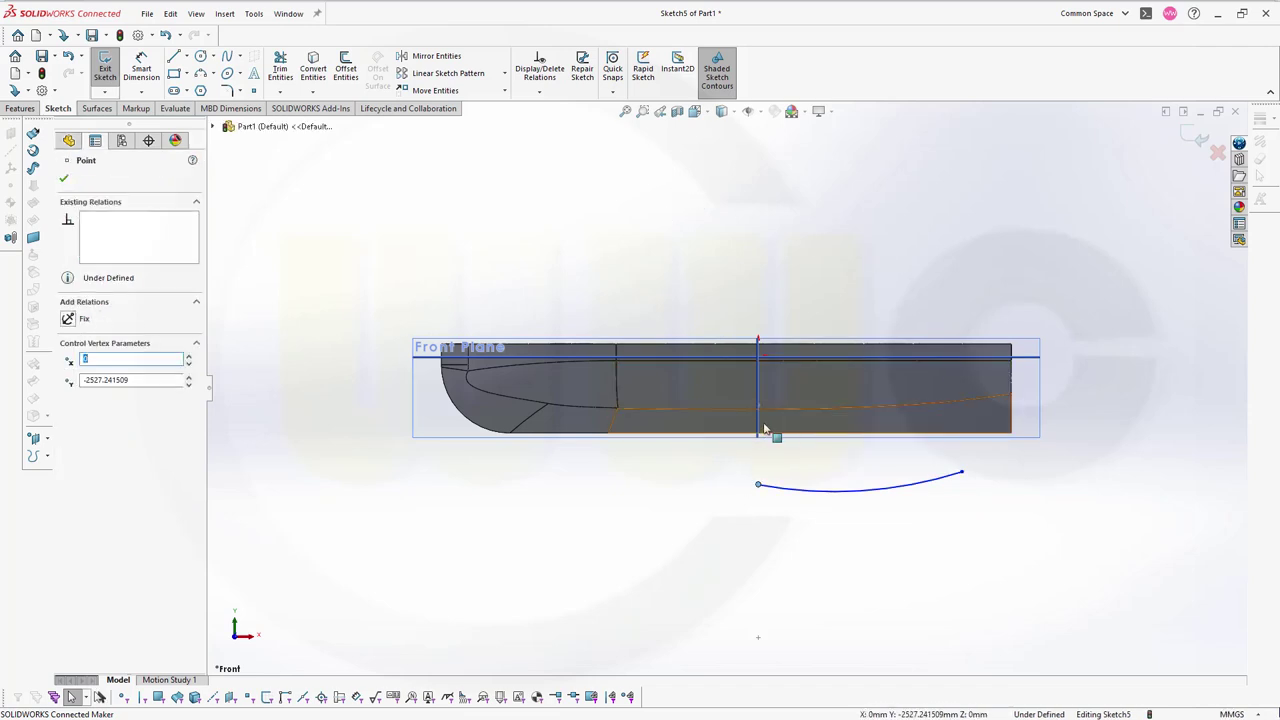
ctrl+click(758, 357)
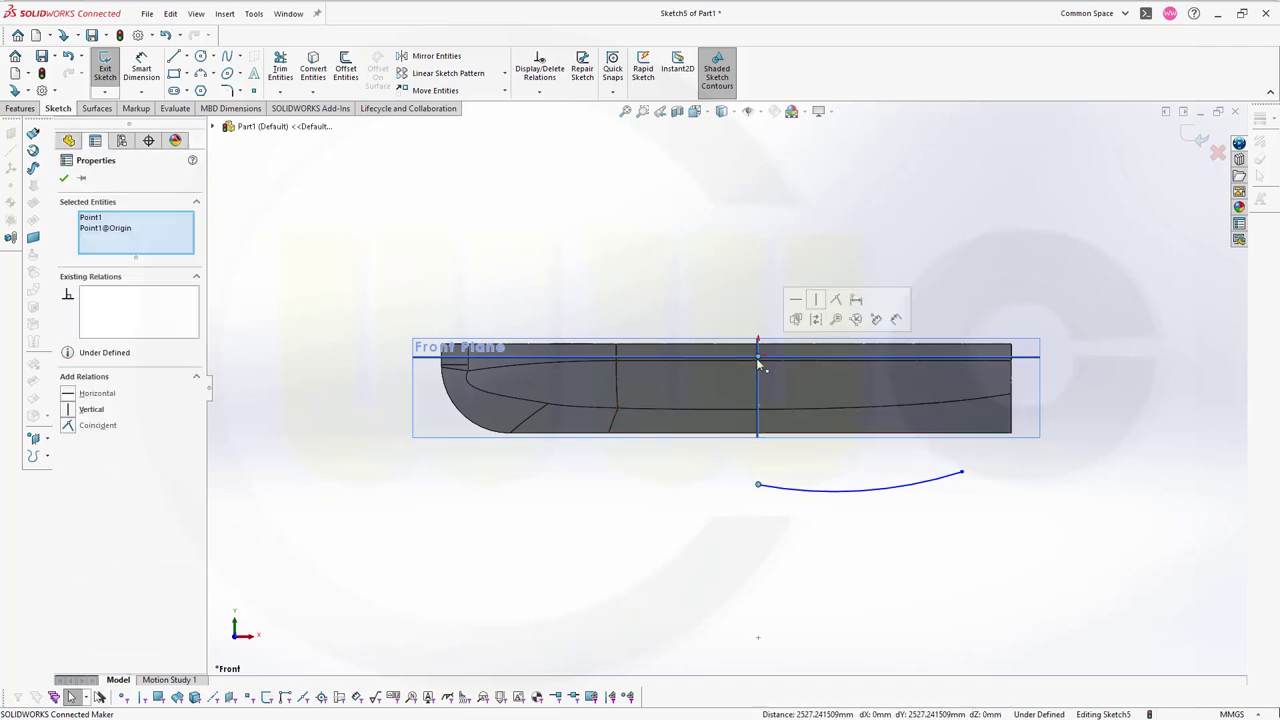
click(815, 299)
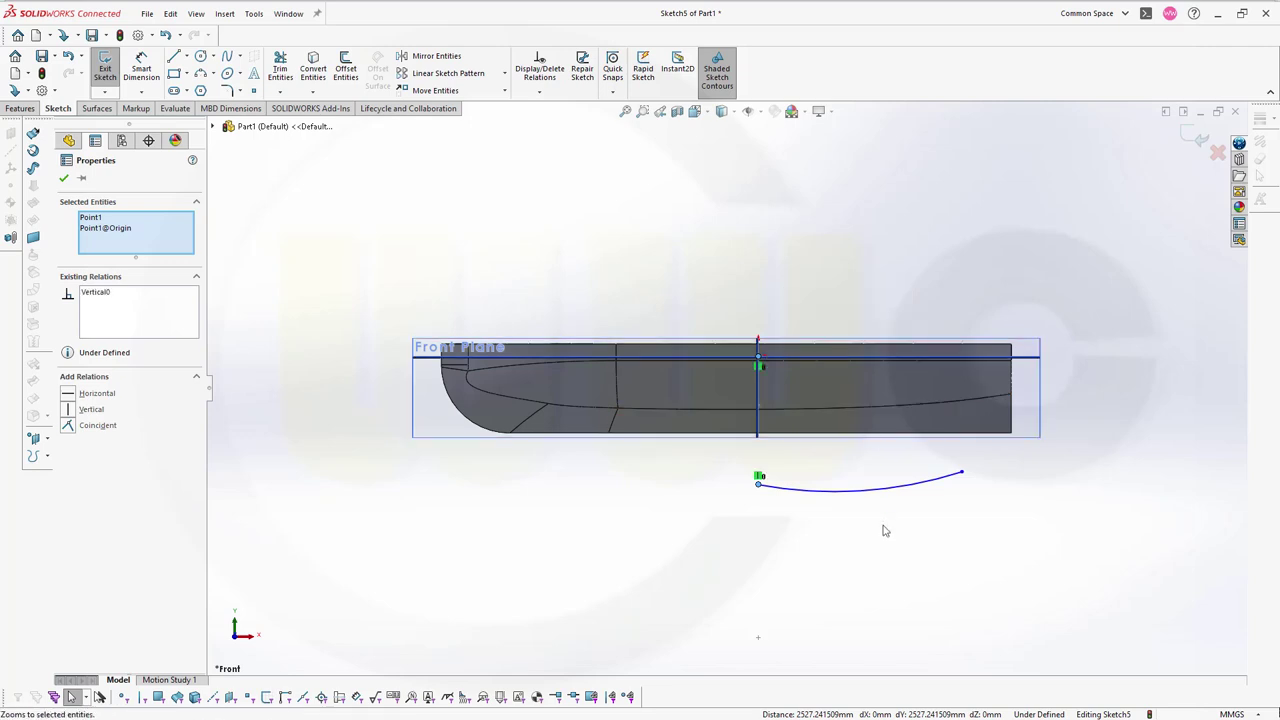
click(733, 500)
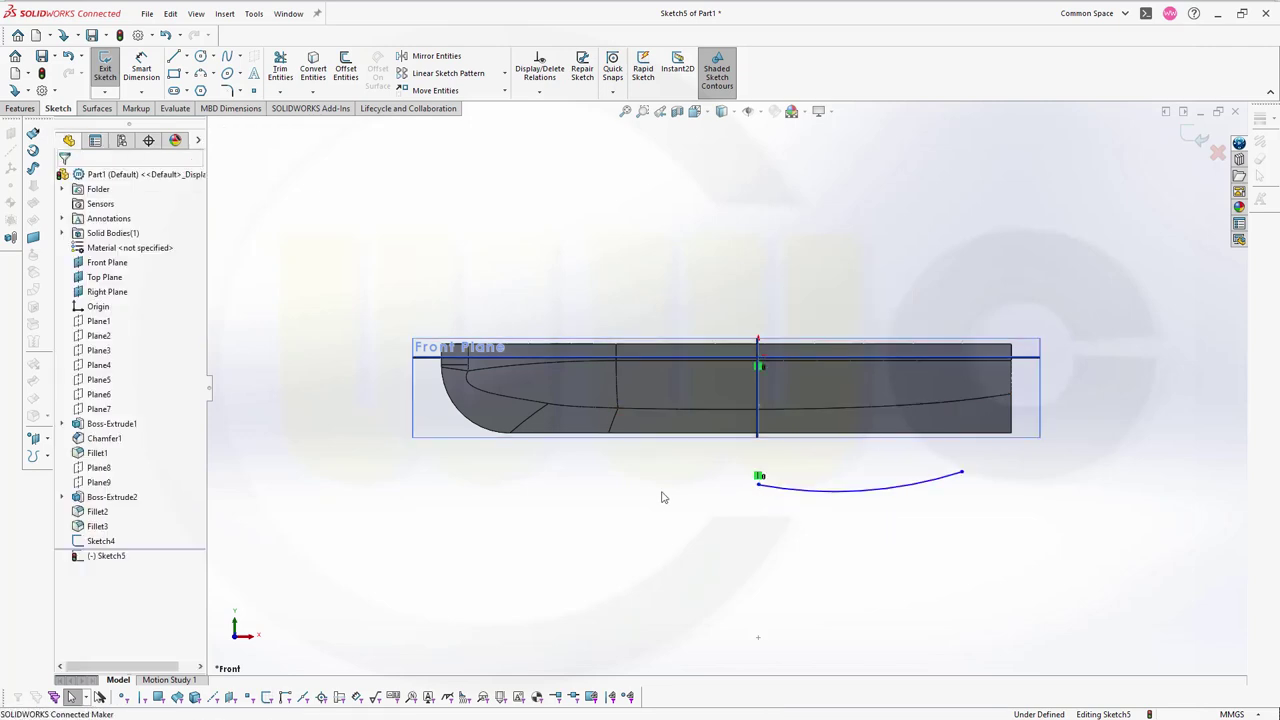
Step: Make the arc's start point below the origin coincident with Plane7
click(759, 485)
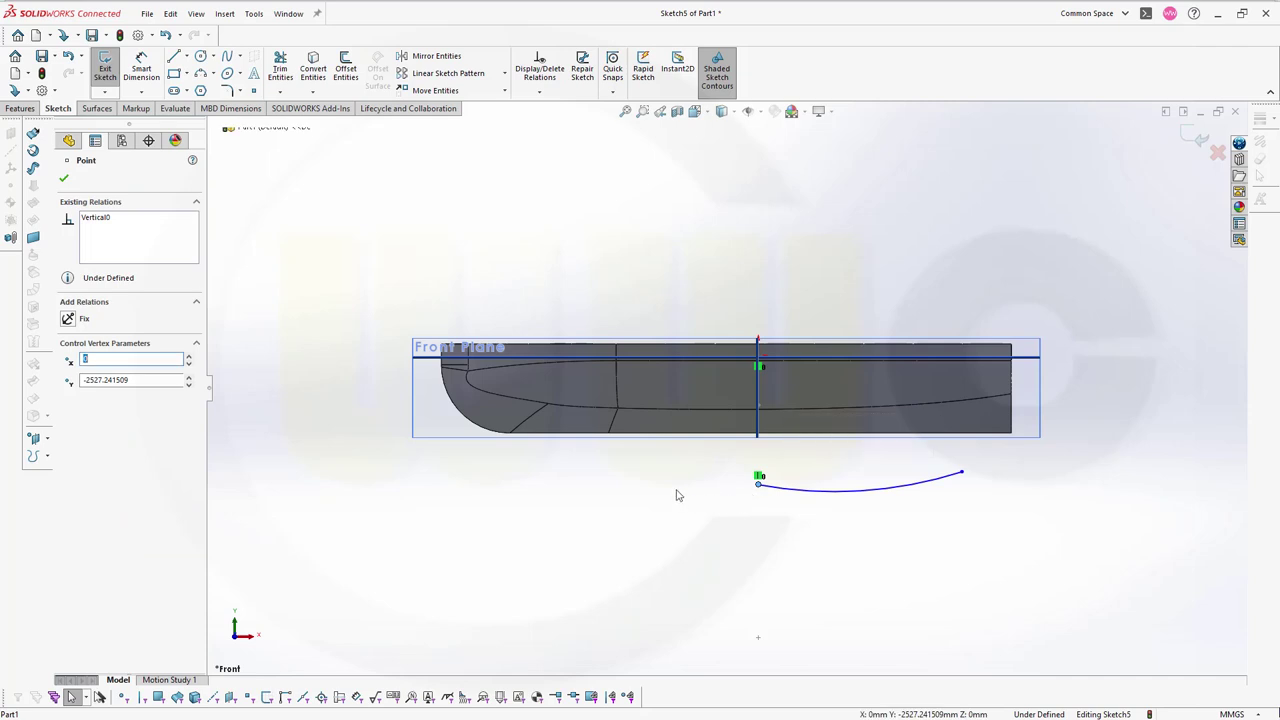
middle_drag(673, 491, 670, 471)
key(ctrl+shift+z)
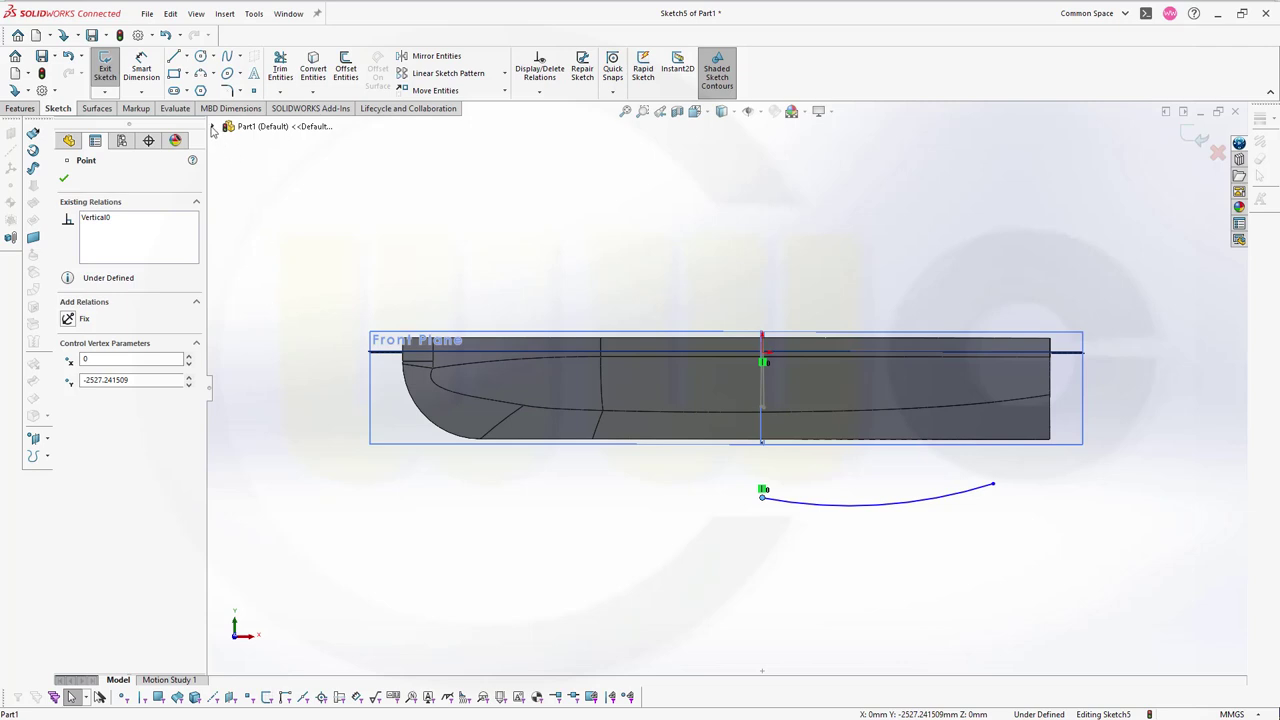
click(213, 128)
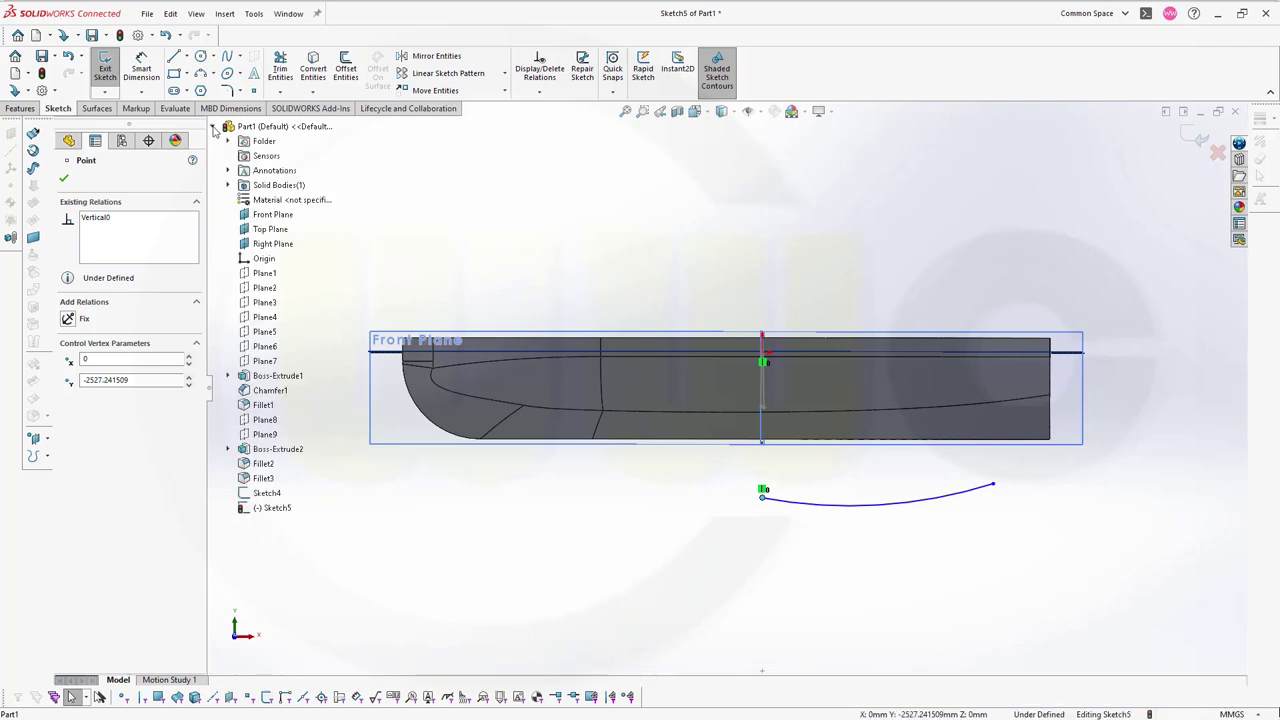
click(265, 361)
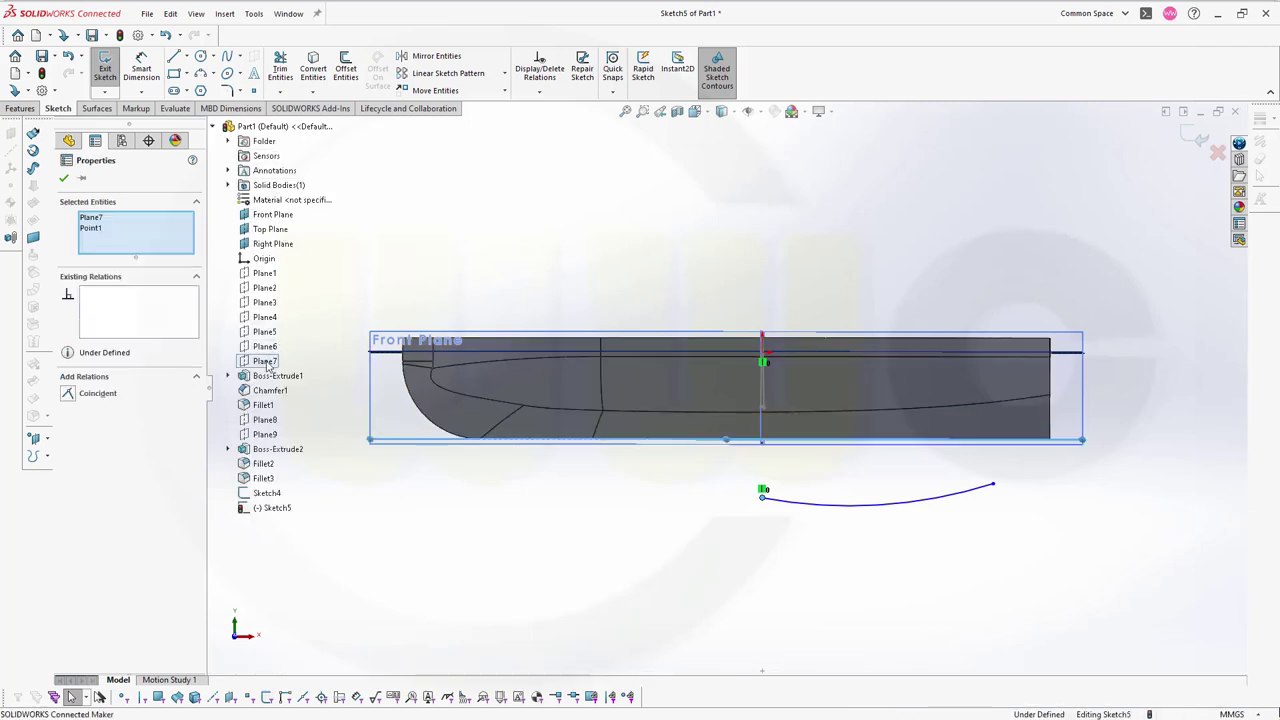
click(68, 395)
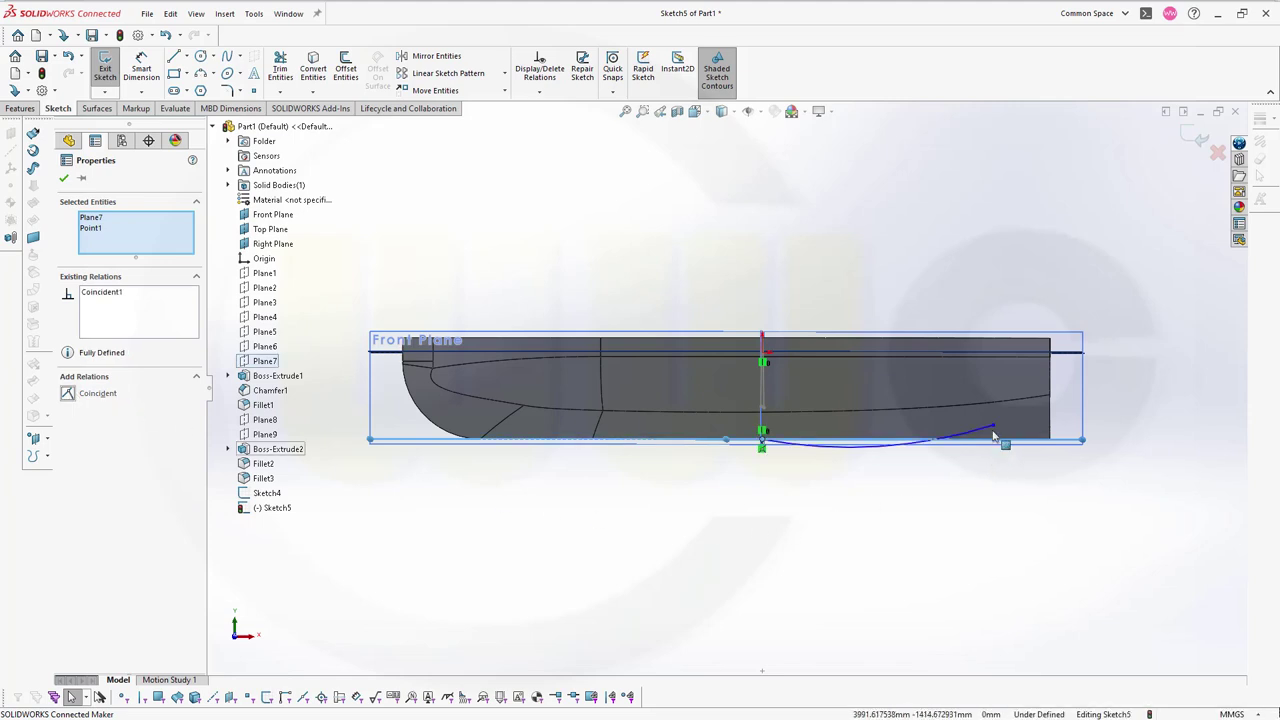
key(Escape)
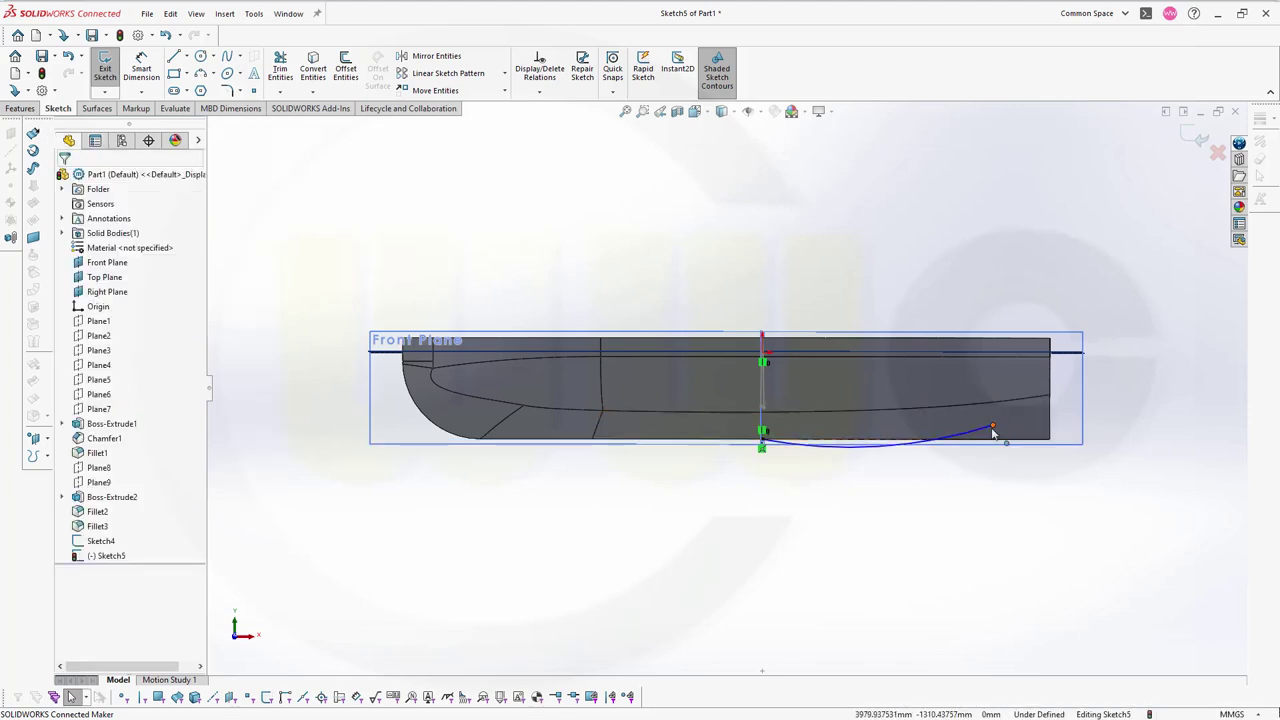
Step: Make the arc's free endpoint near the stern coincident with Plane3
click(993, 429)
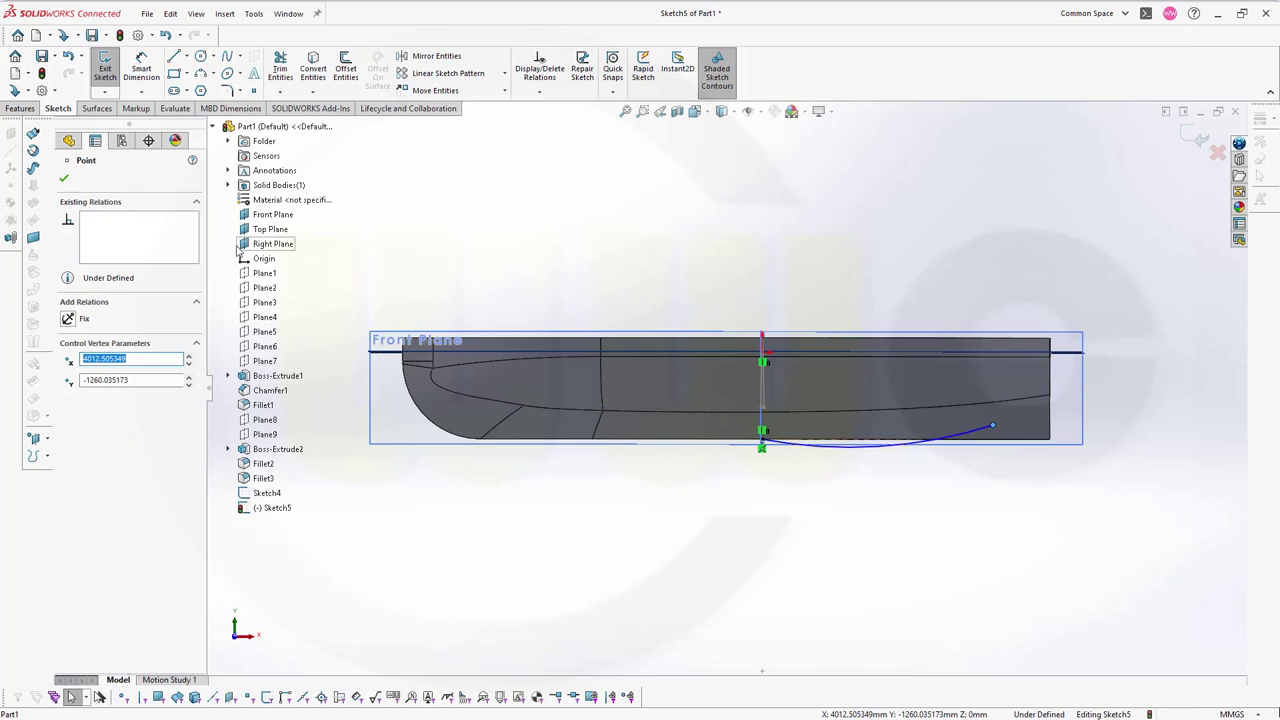
ctrl+click(266, 302)
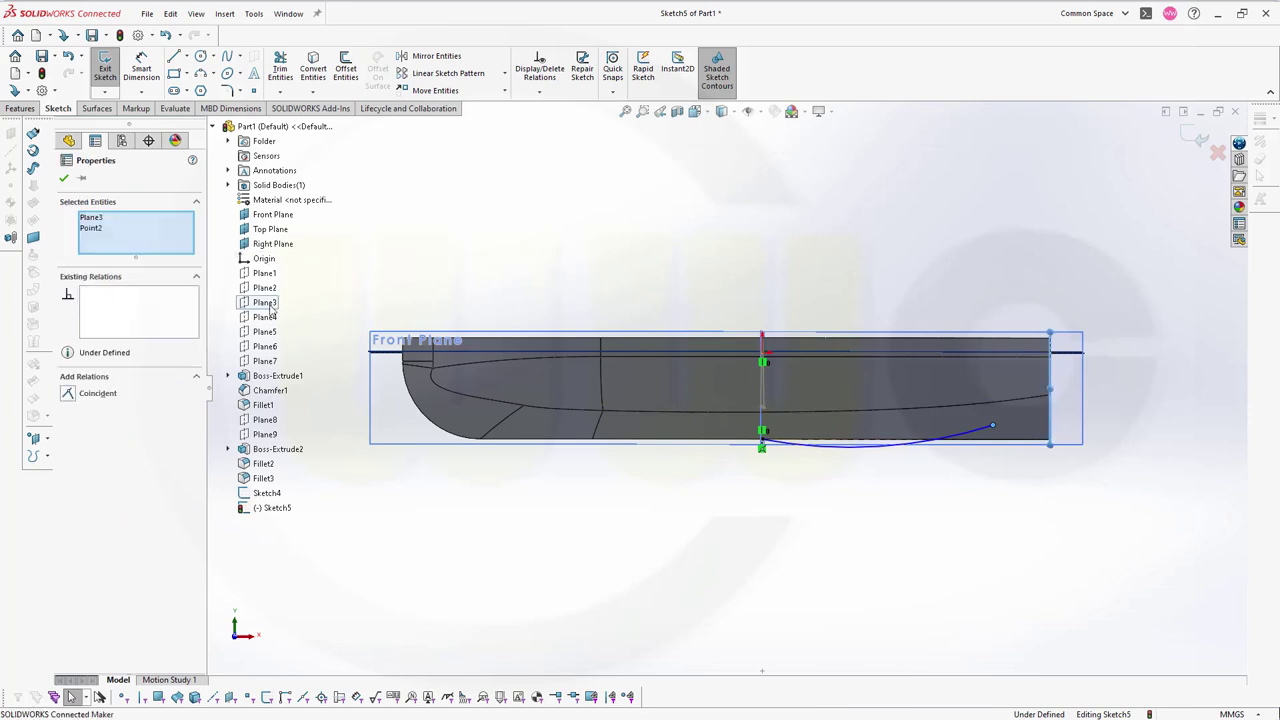
click(68, 393)
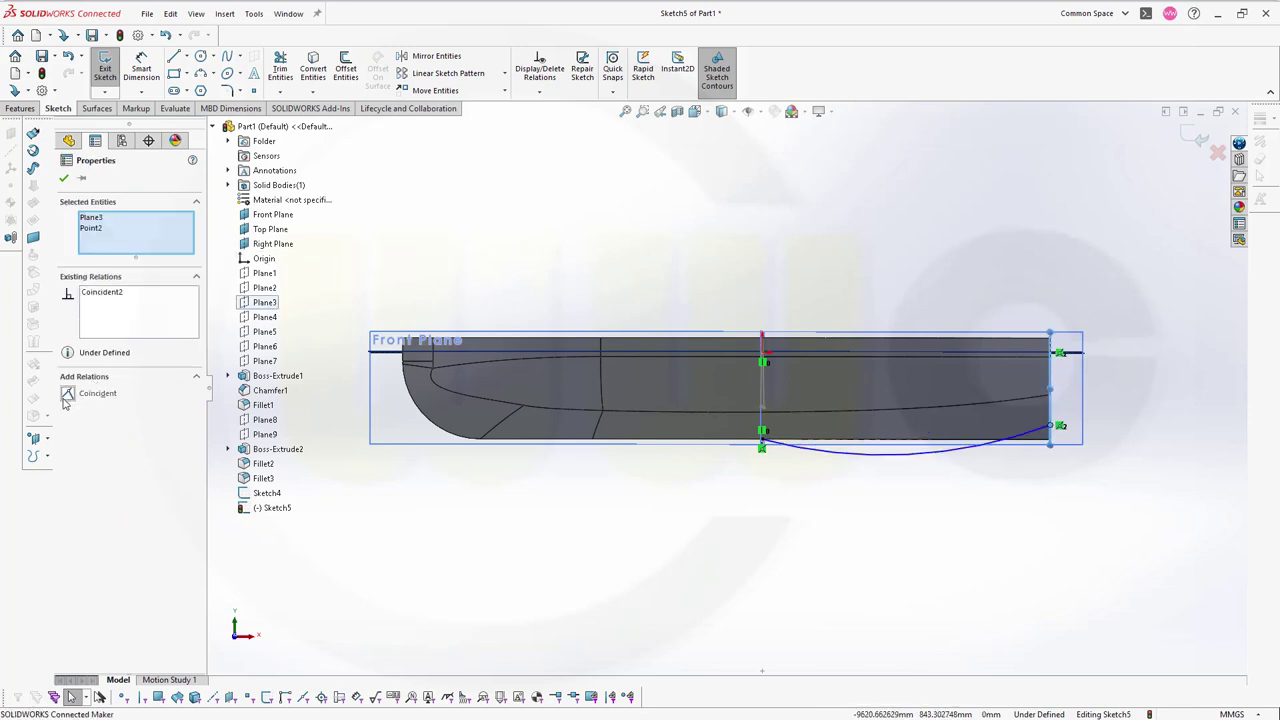
key(Escape)
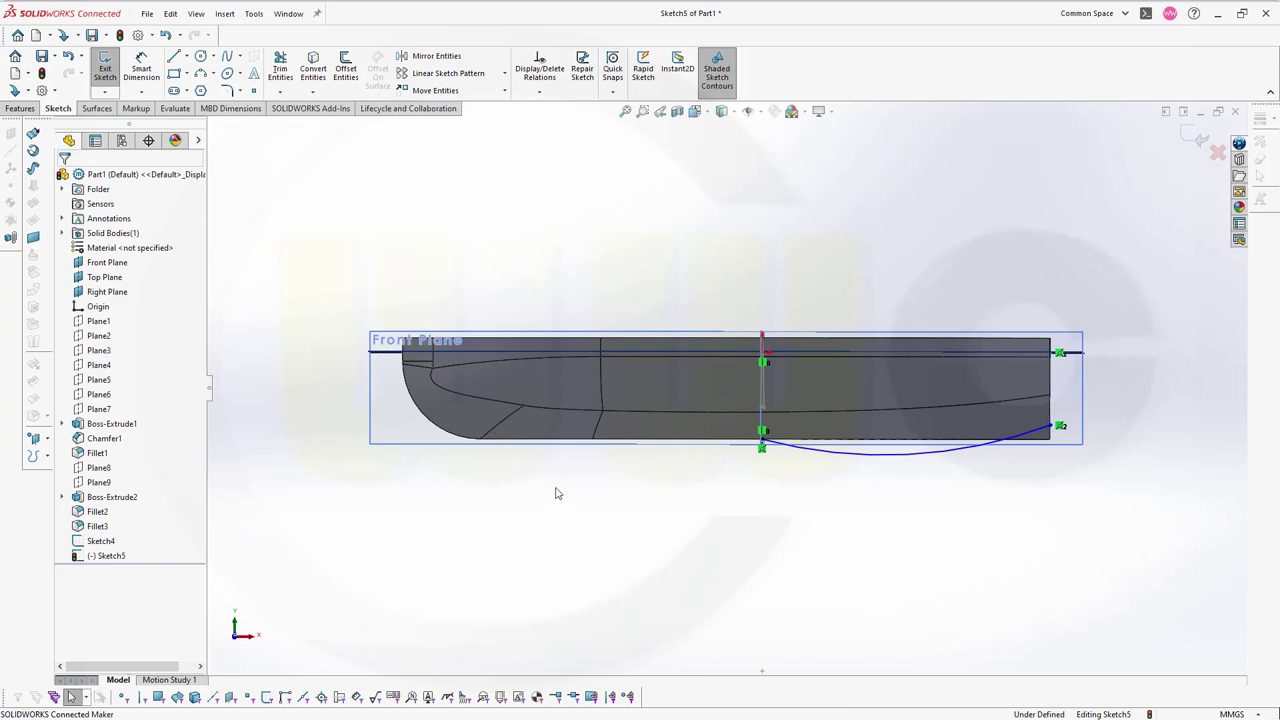
Step: Make the arc below the hull tangent to Plane7
click(795, 455)
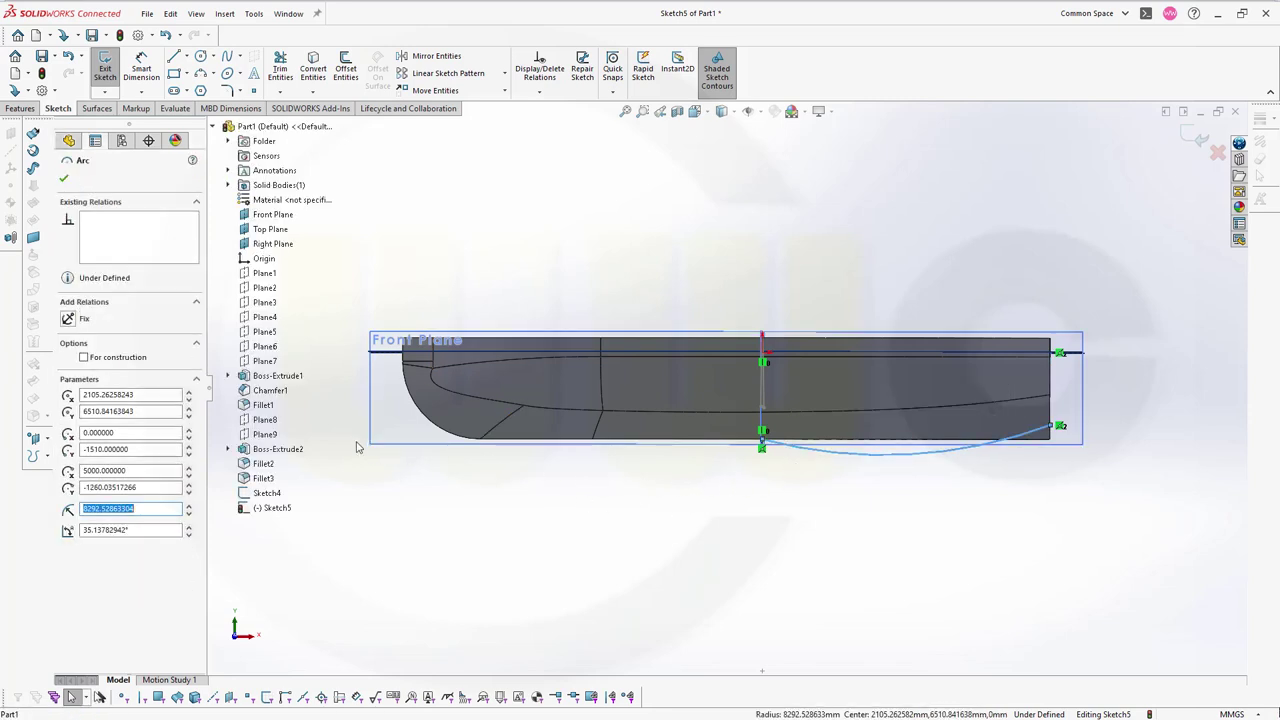
ctrl+click(265, 361)
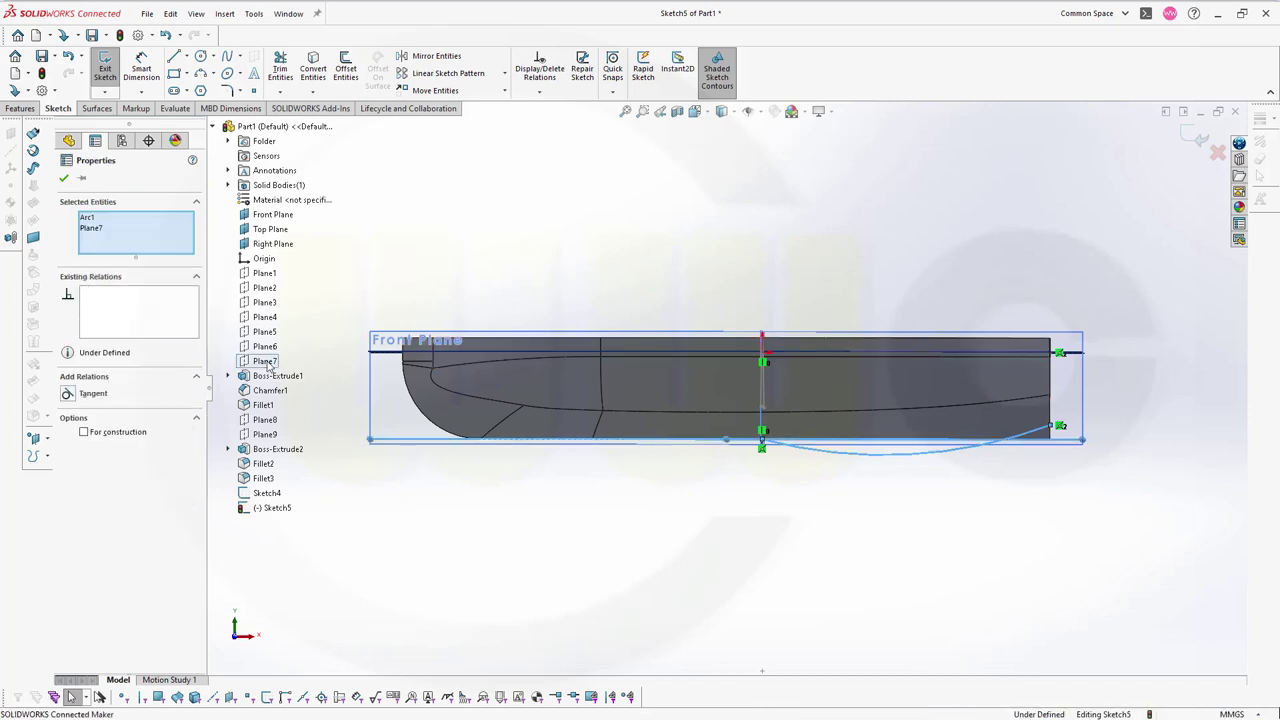
click(68, 396)
click(563, 242)
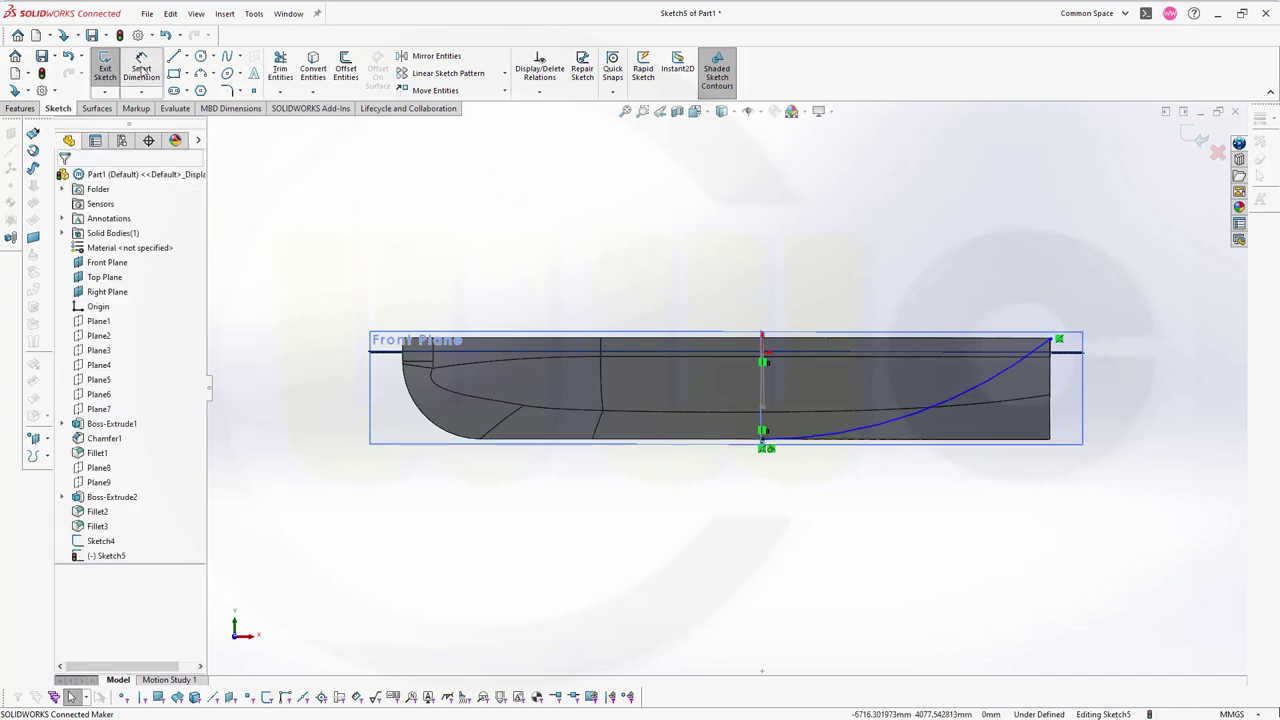
Step: Dimension the arc's radius as 16000 mm and finish the Front Plane sketch
click(990, 382)
key(d)
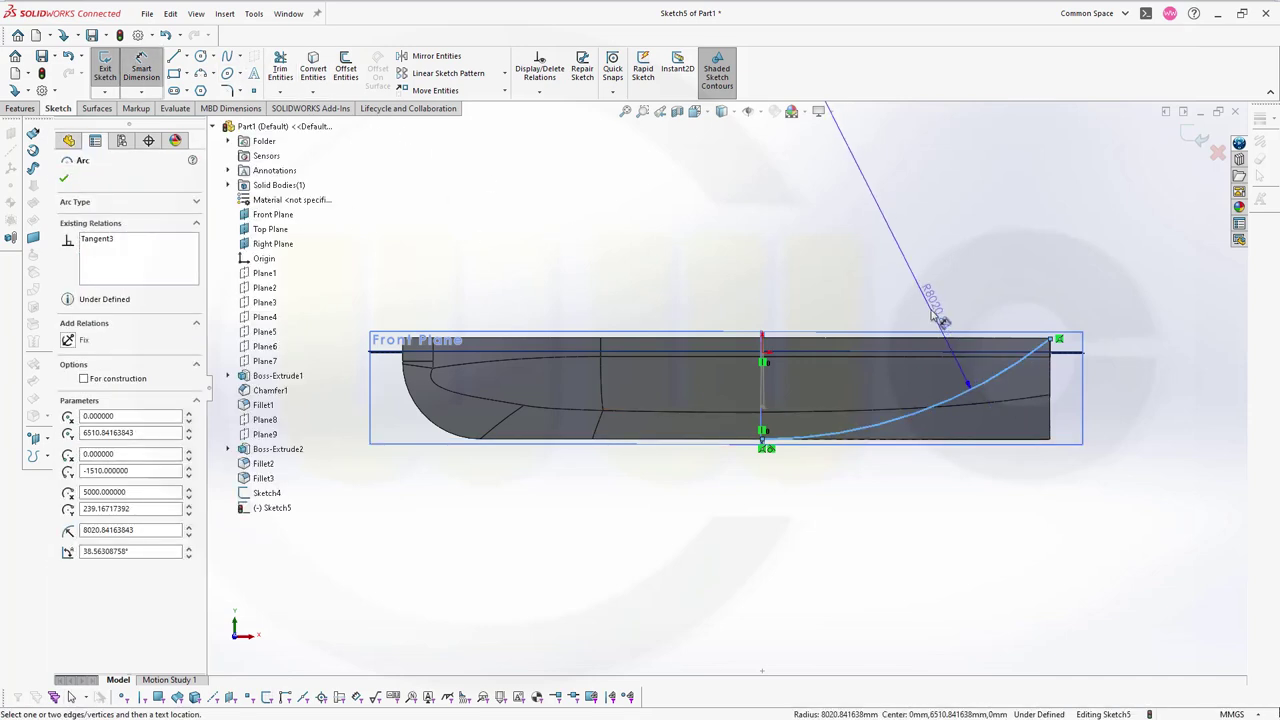
click(932, 316)
text(16000)
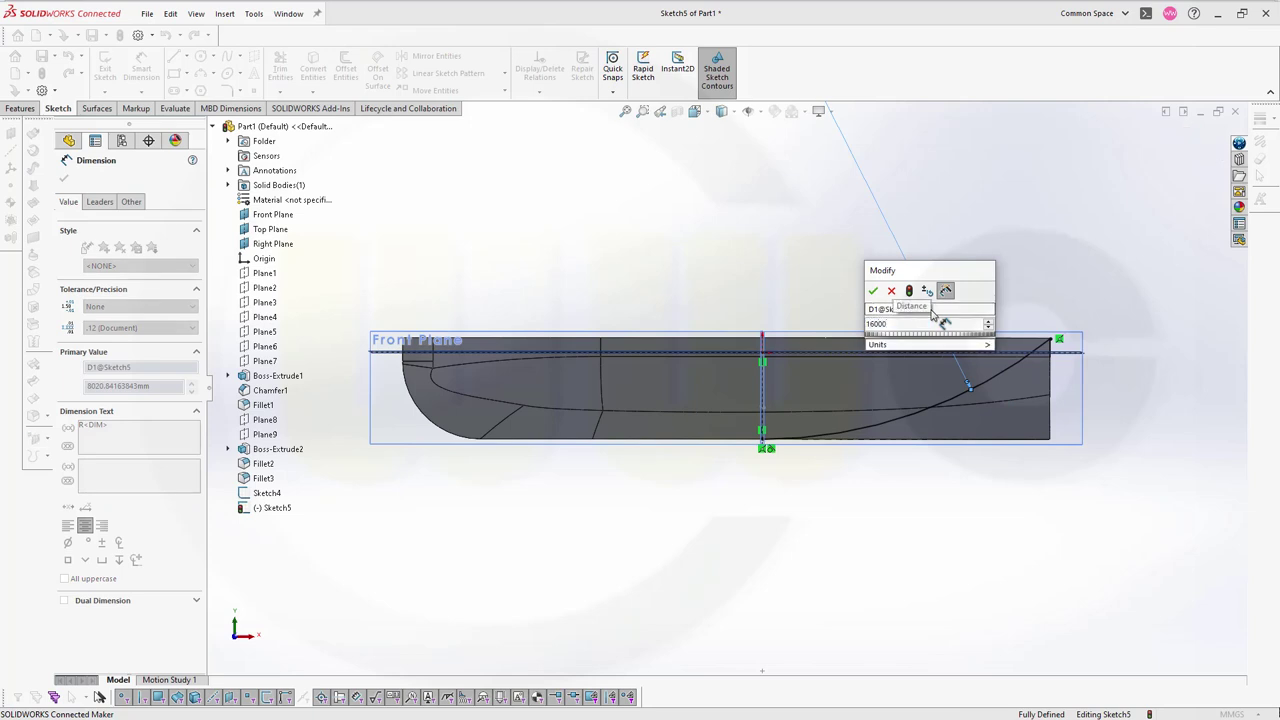
key(Return)
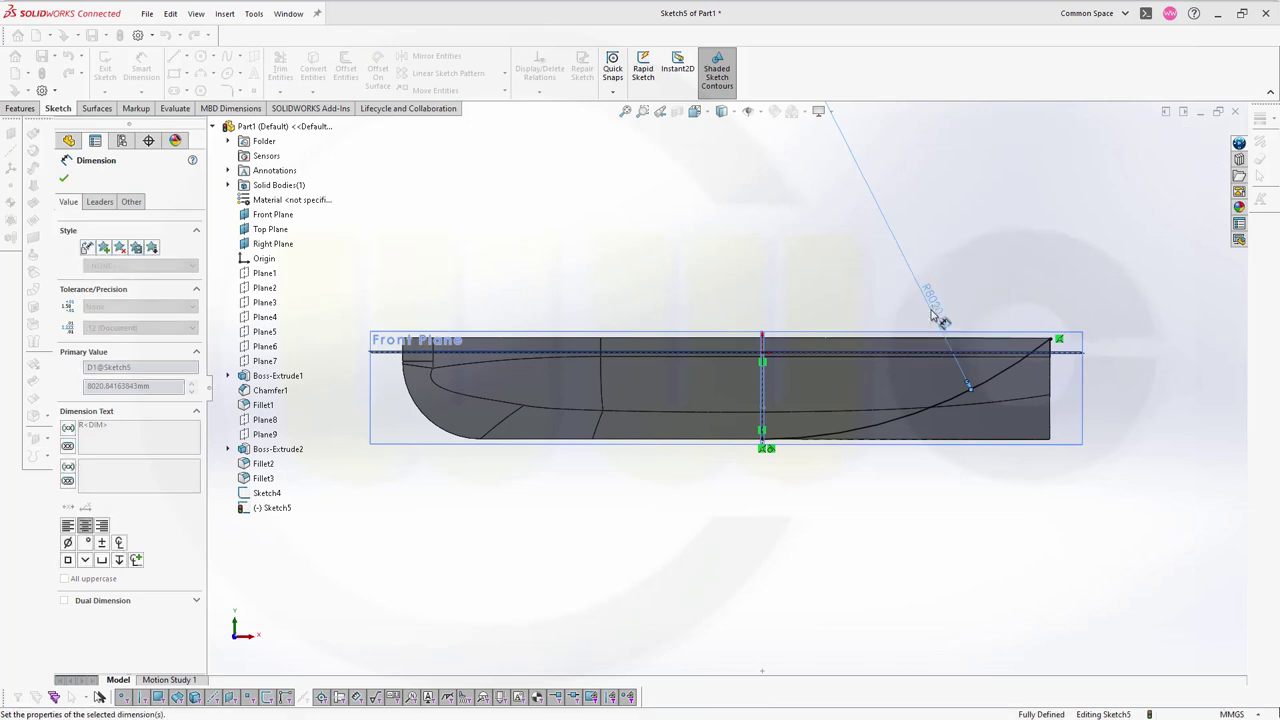
click(828, 214)
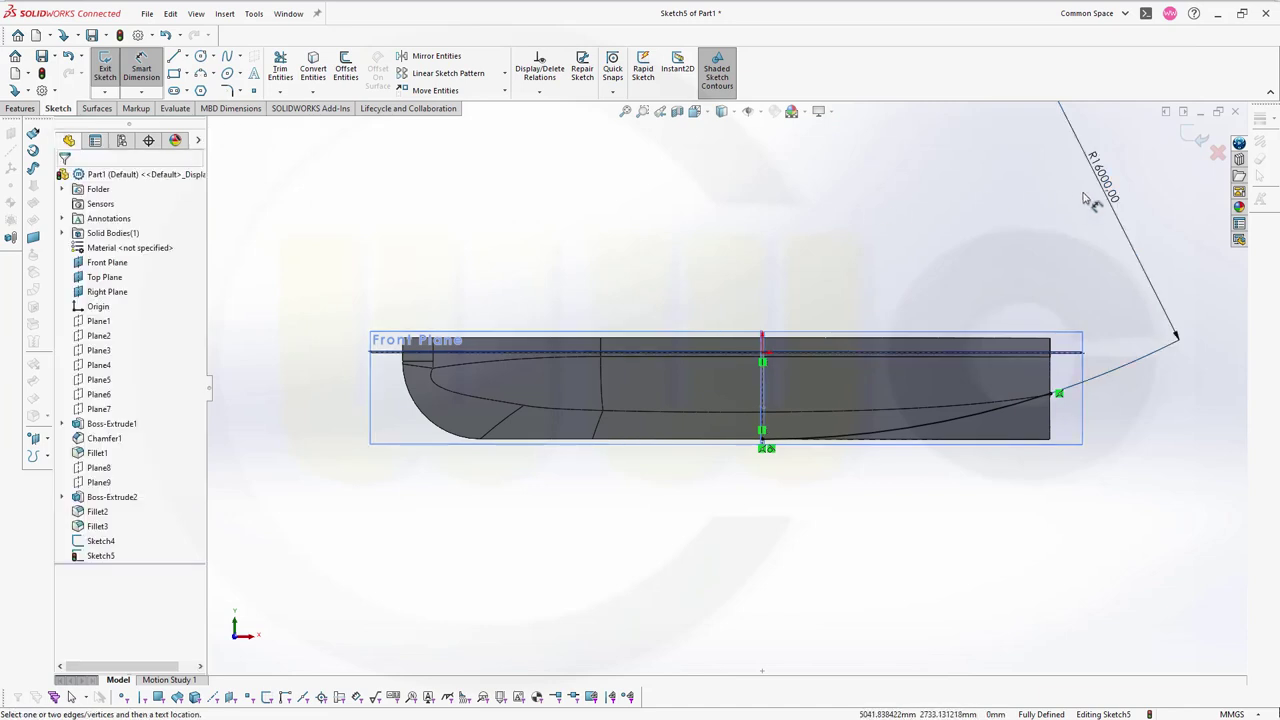
click(1200, 141)
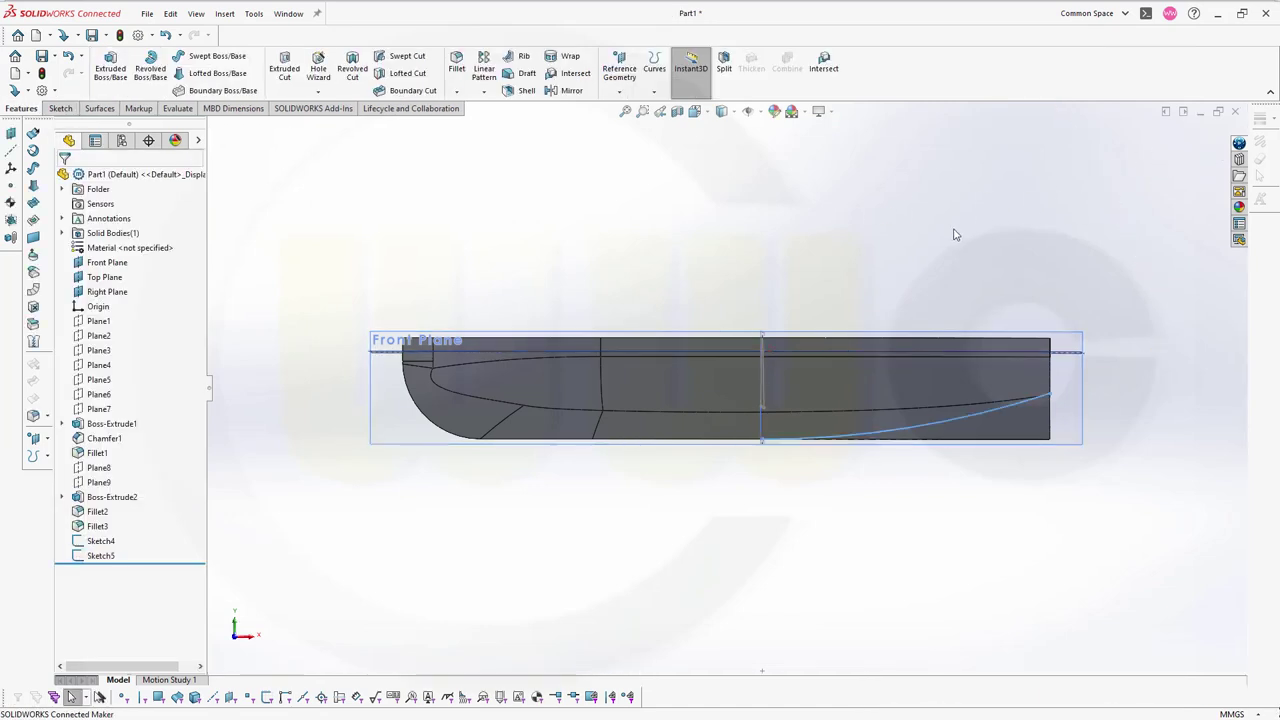
Step: Start a sketch on the Top Plane and draw a circle with a radius of about 2490 mm overlapping the hull's stern
middle_drag(815, 238, 815, 303)
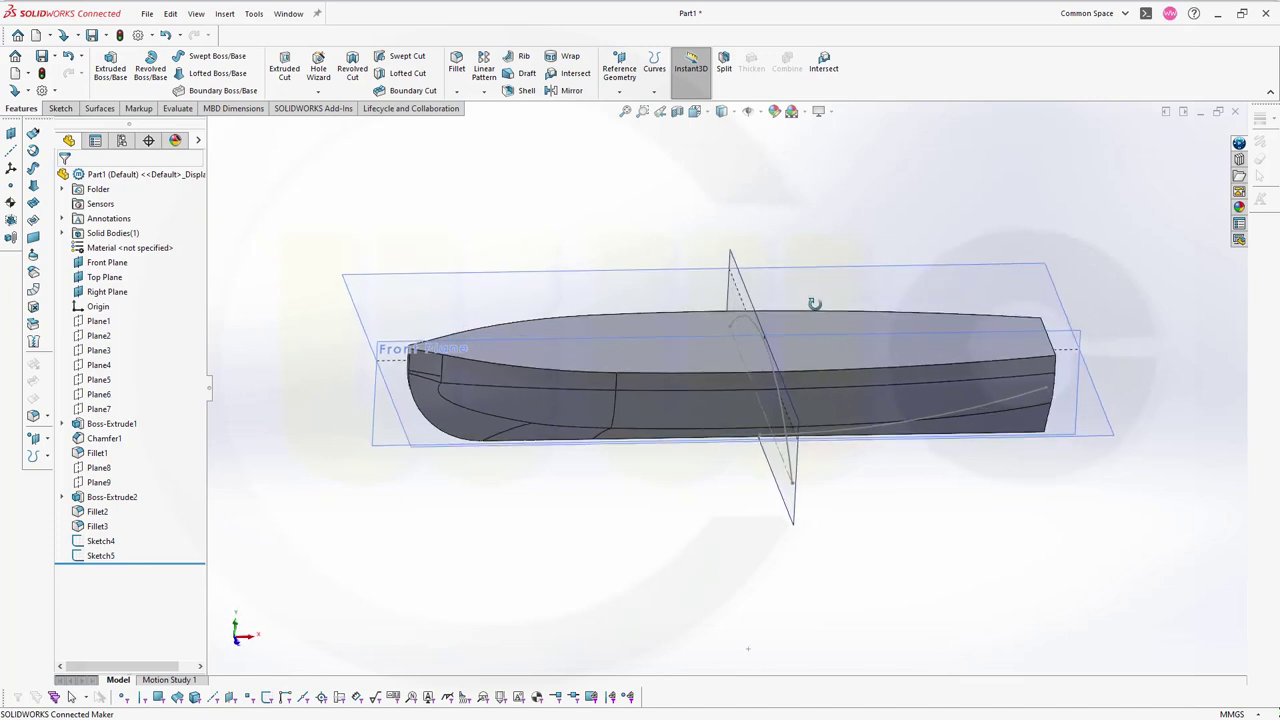
click(1112, 438)
click(1174, 400)
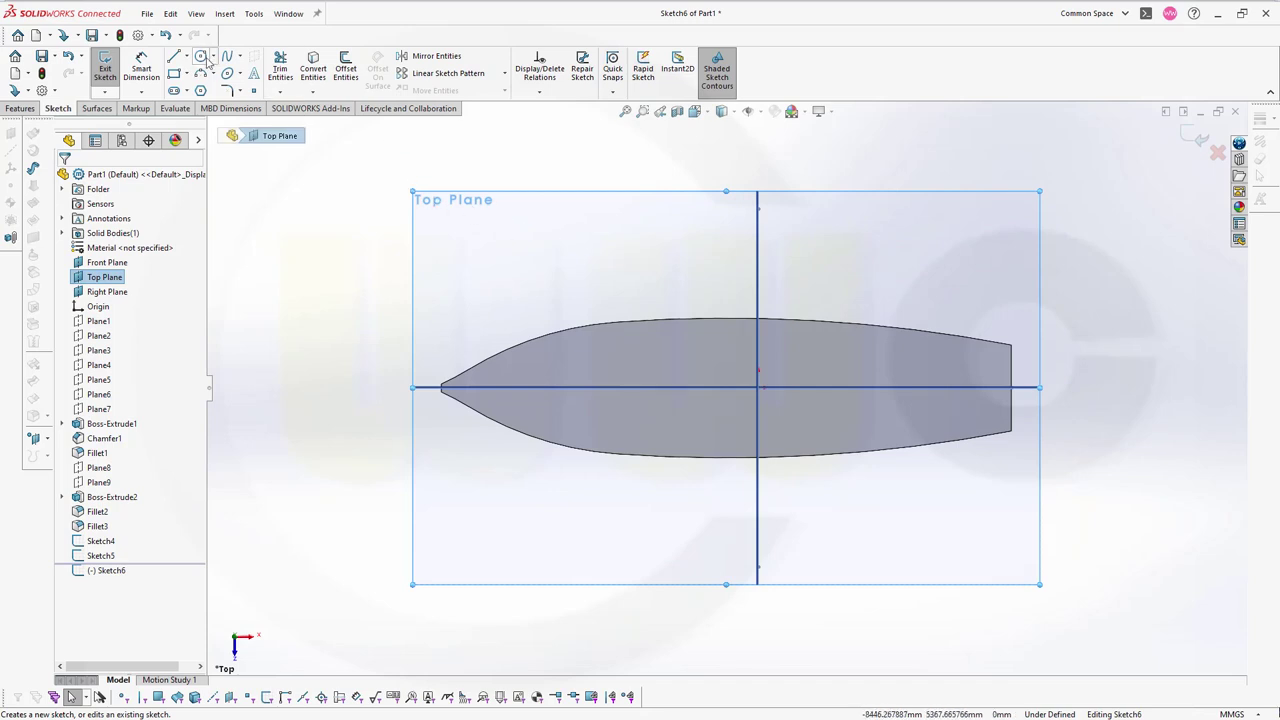
click(204, 62)
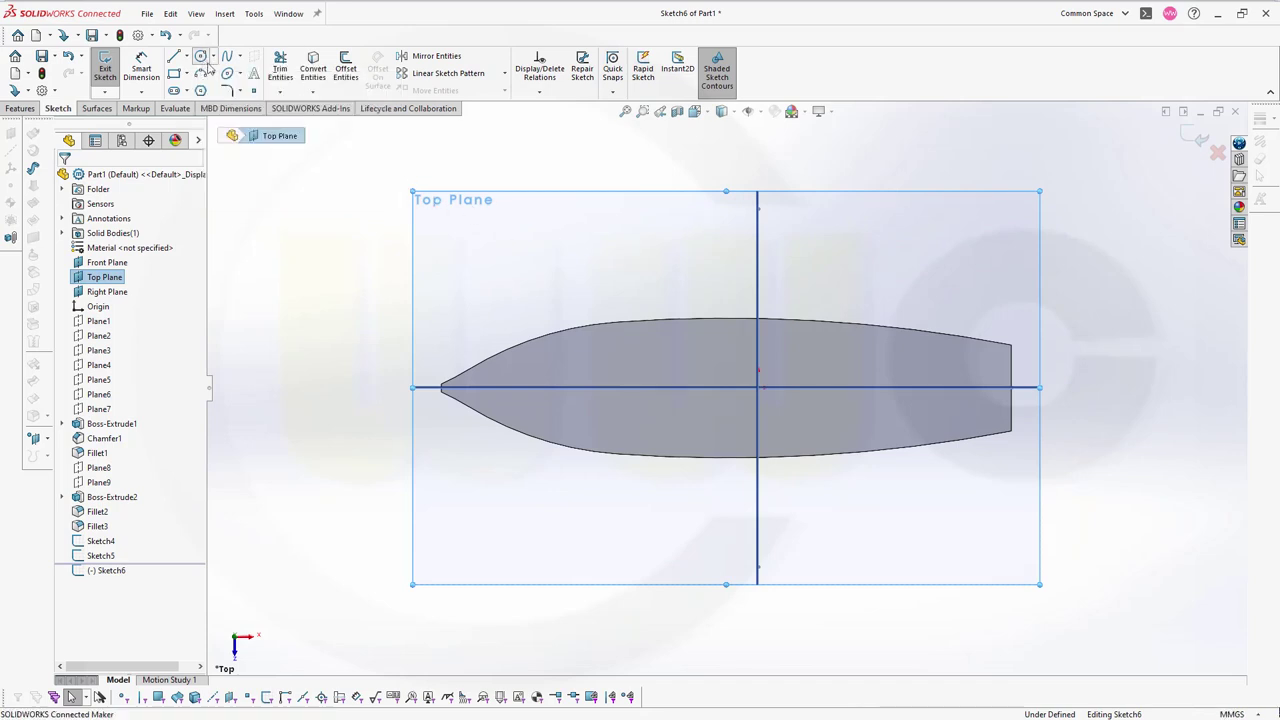
click(958, 282)
click(1050, 365)
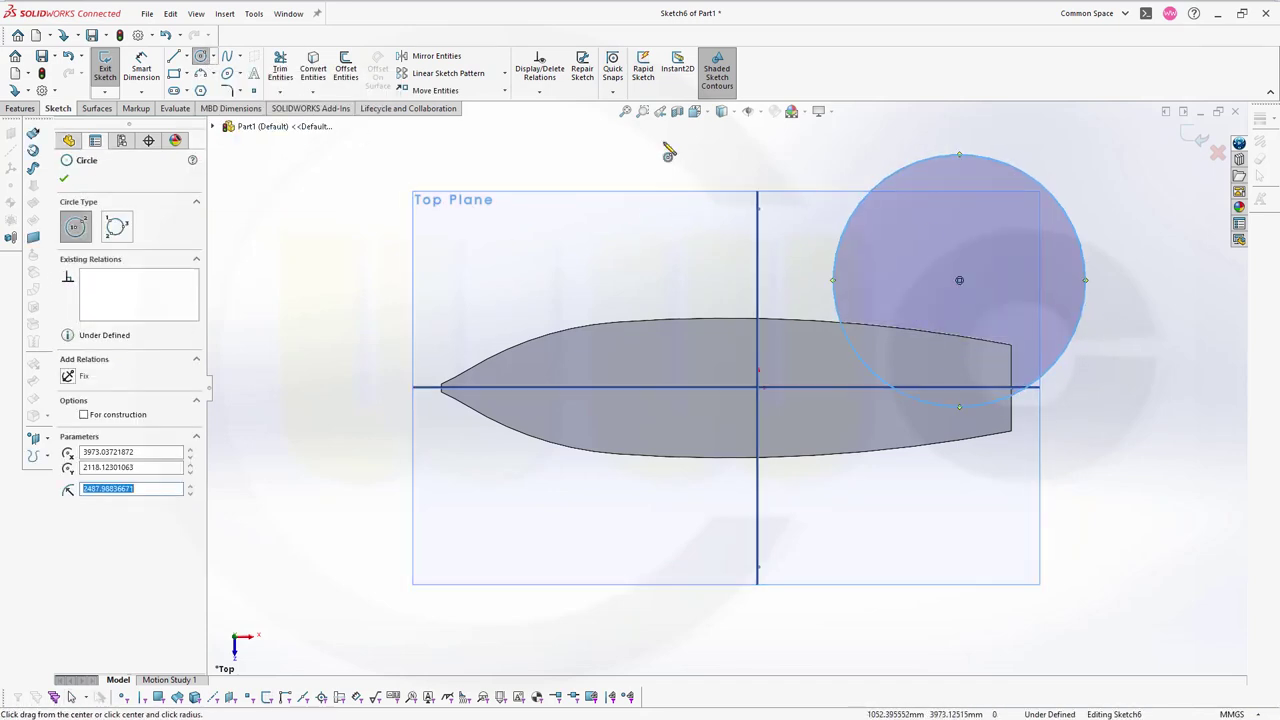
Step: Dimension the circle at the stern with a diameter of 3800 mm
click(143, 66)
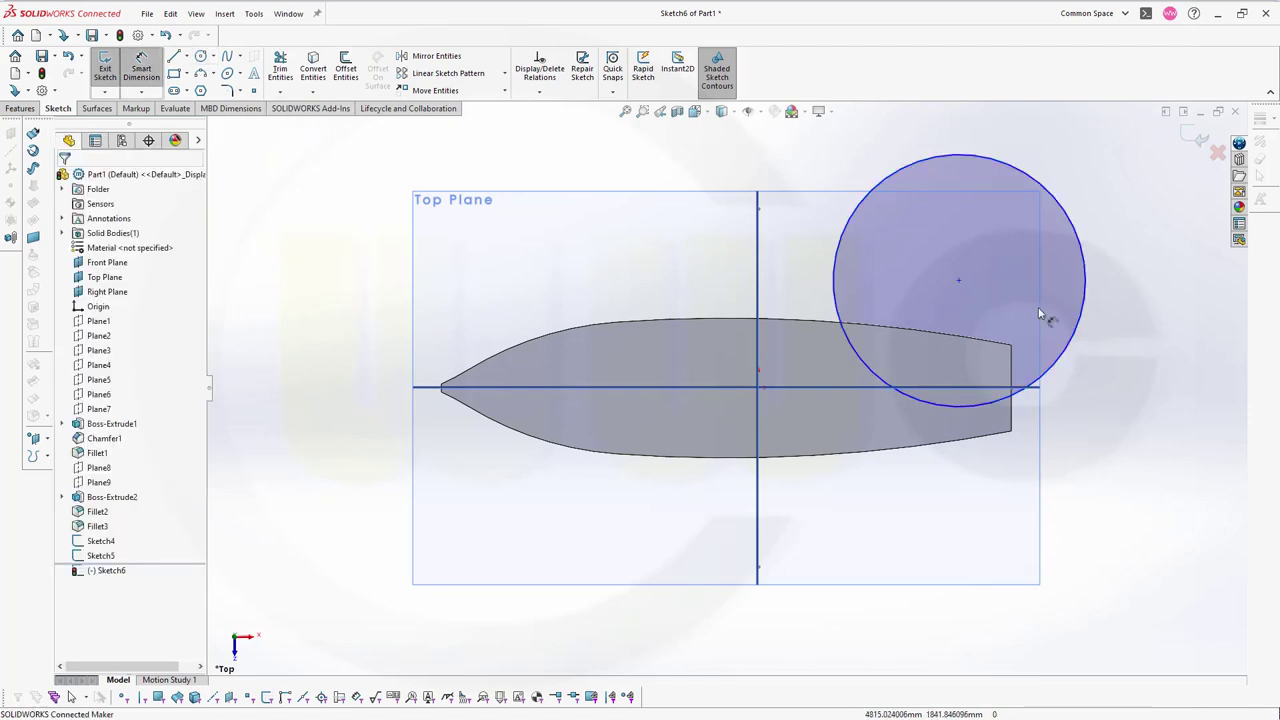
click(1085, 320)
click(1125, 328)
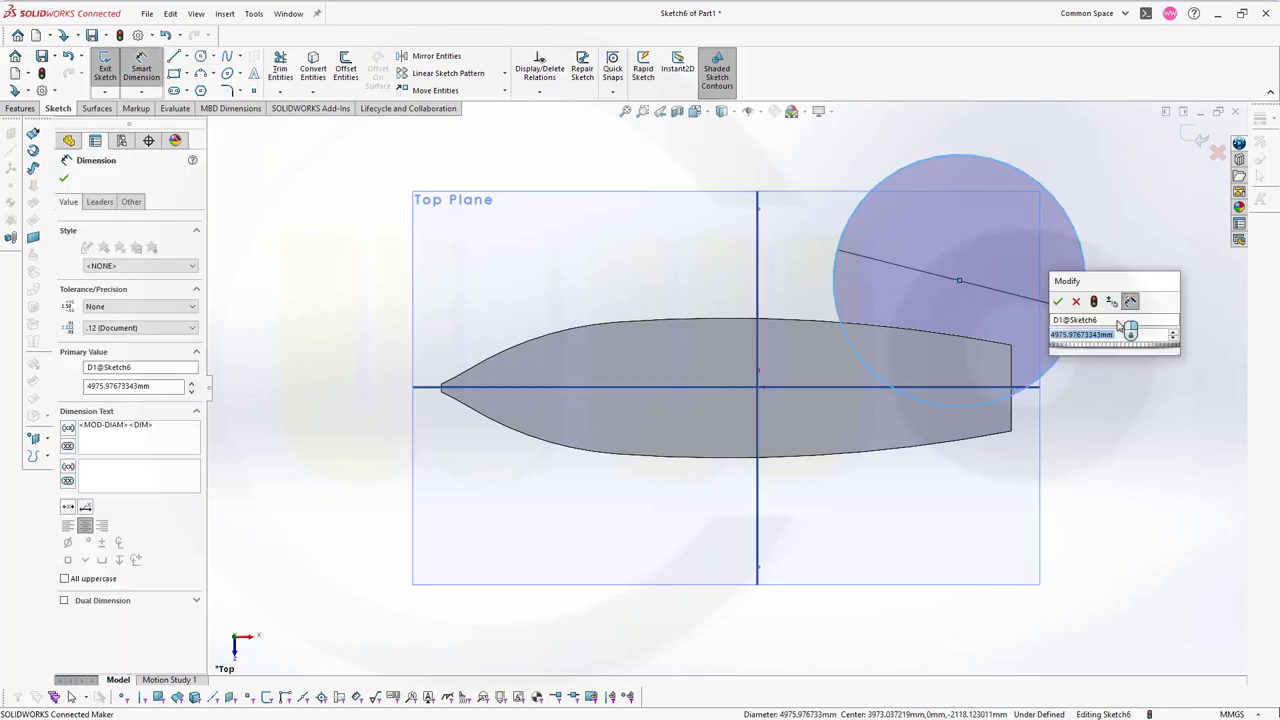
text(3800)
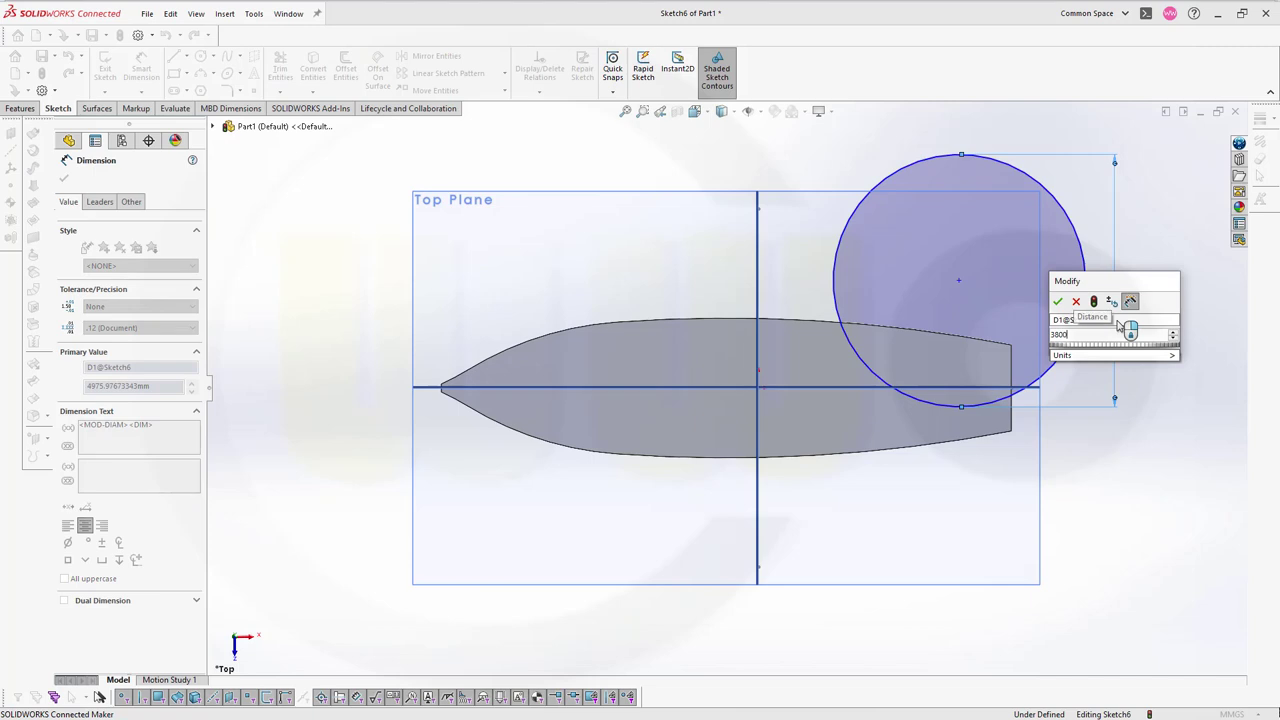
key(Return)
key(Escape)
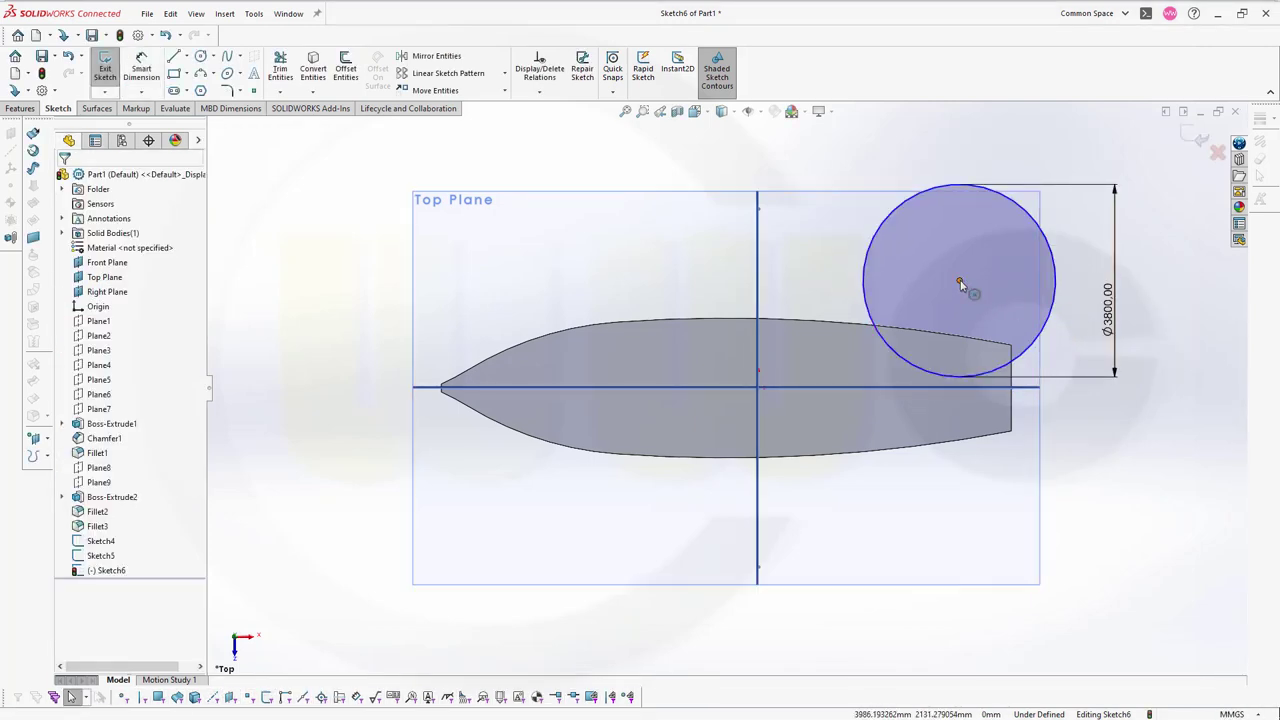
Step: Add a Horizontal relation between the circle's centre and the origin
click(959, 281)
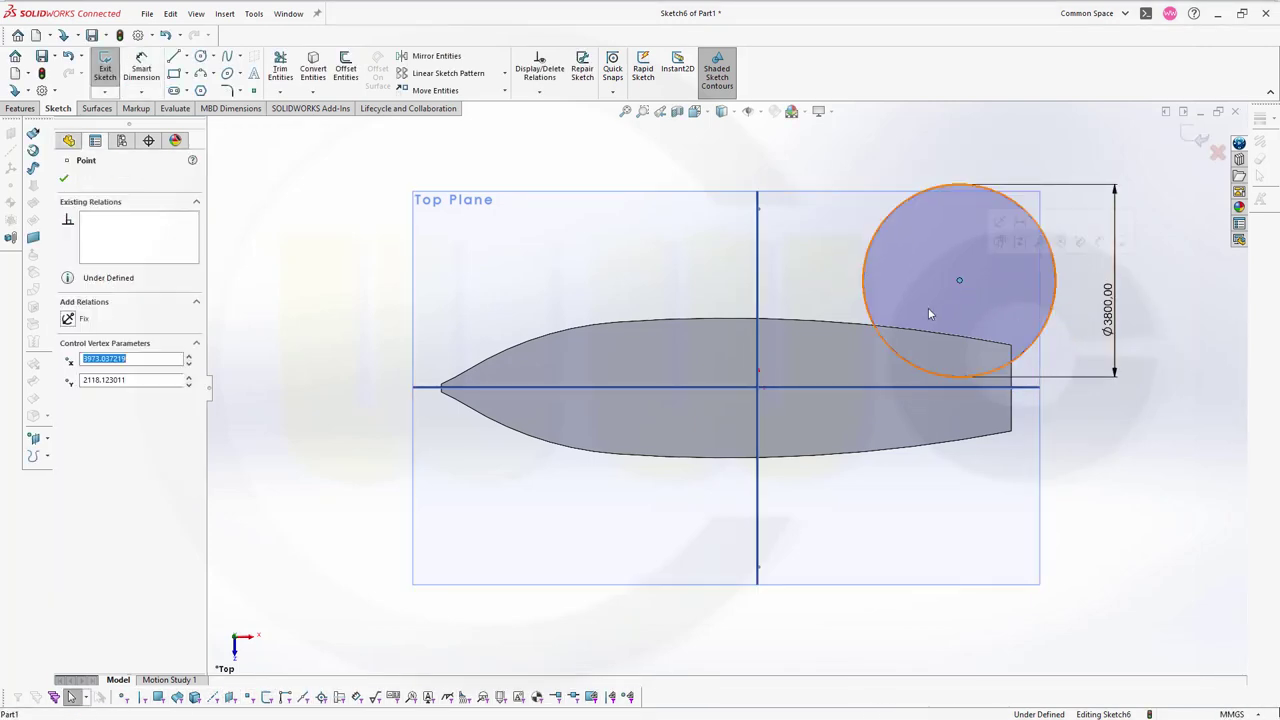
ctrl+click(759, 389)
click(798, 332)
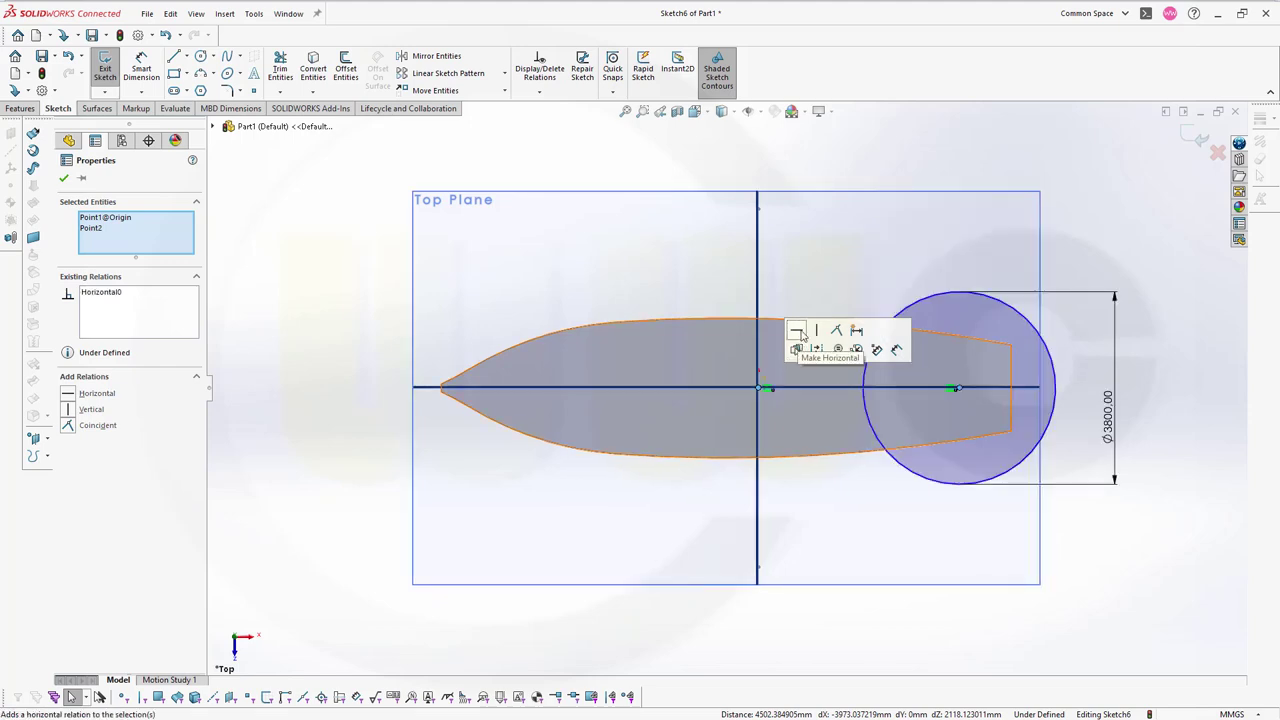
click(1068, 348)
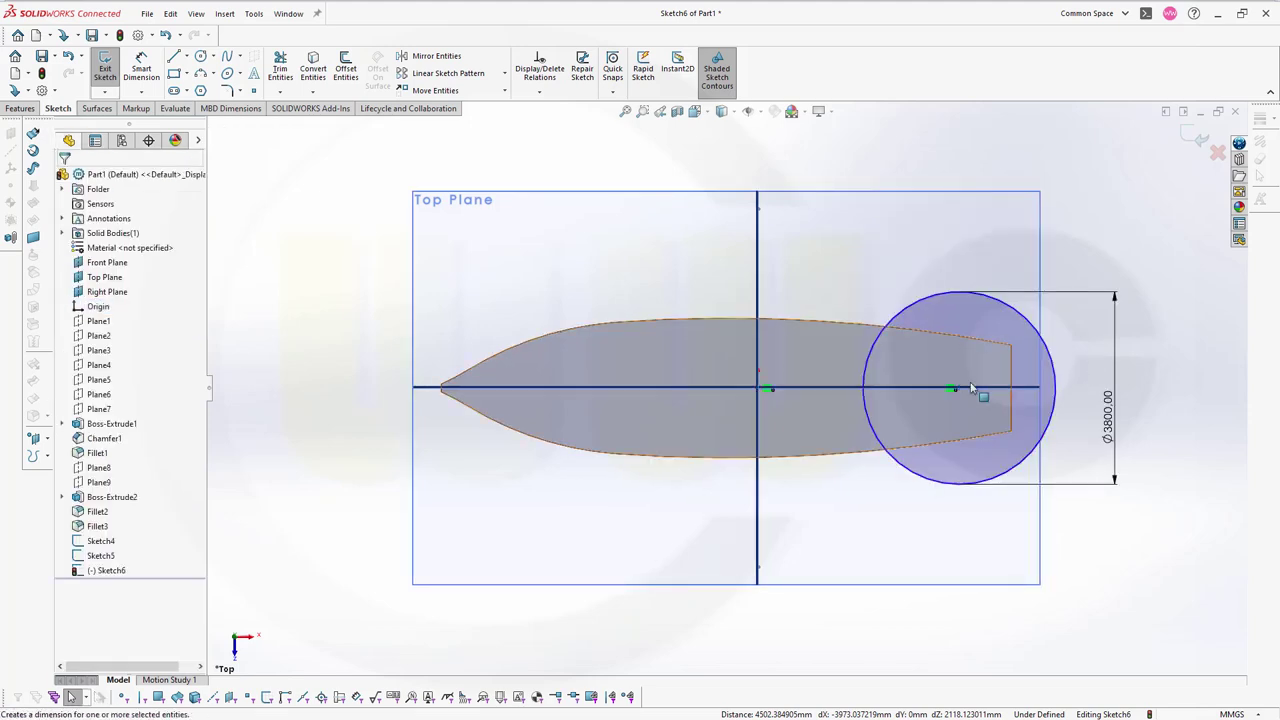
Step: Move the circle toward the bow, inside the stern edge, and make it tangent to Plane3
drag(958, 391, 907, 391)
click(1066, 287)
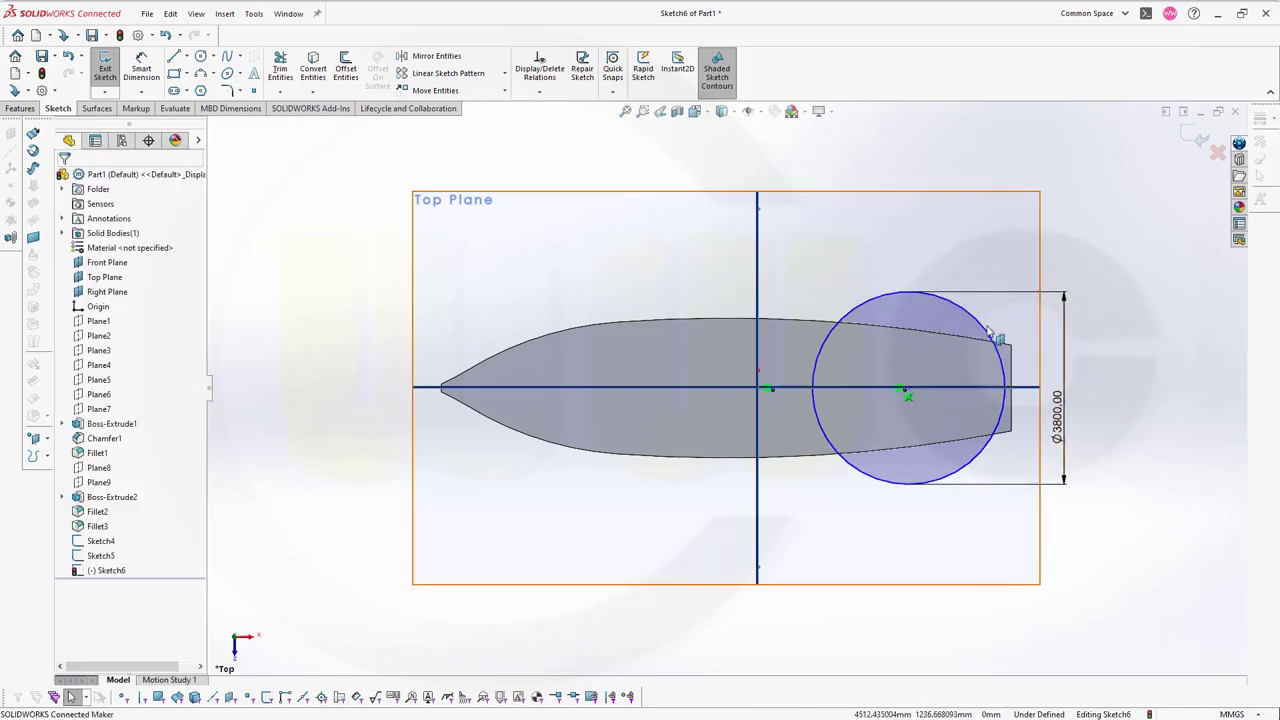
click(1006, 384)
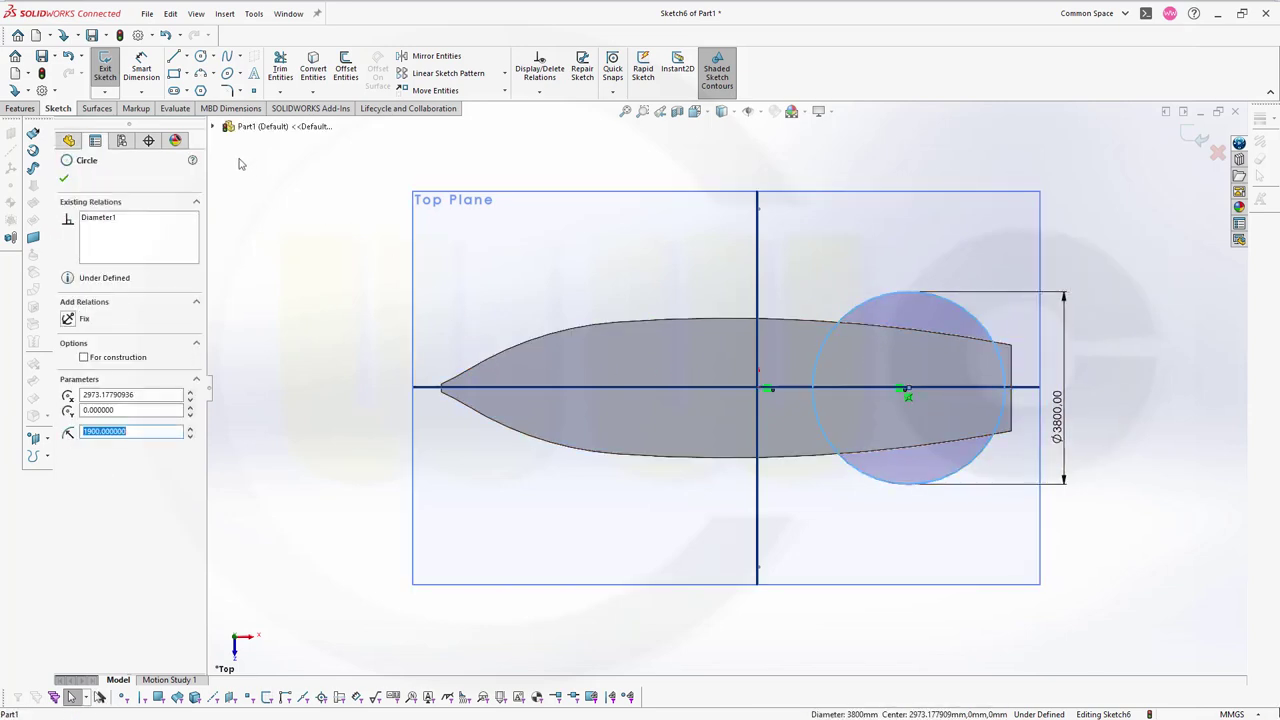
click(214, 127)
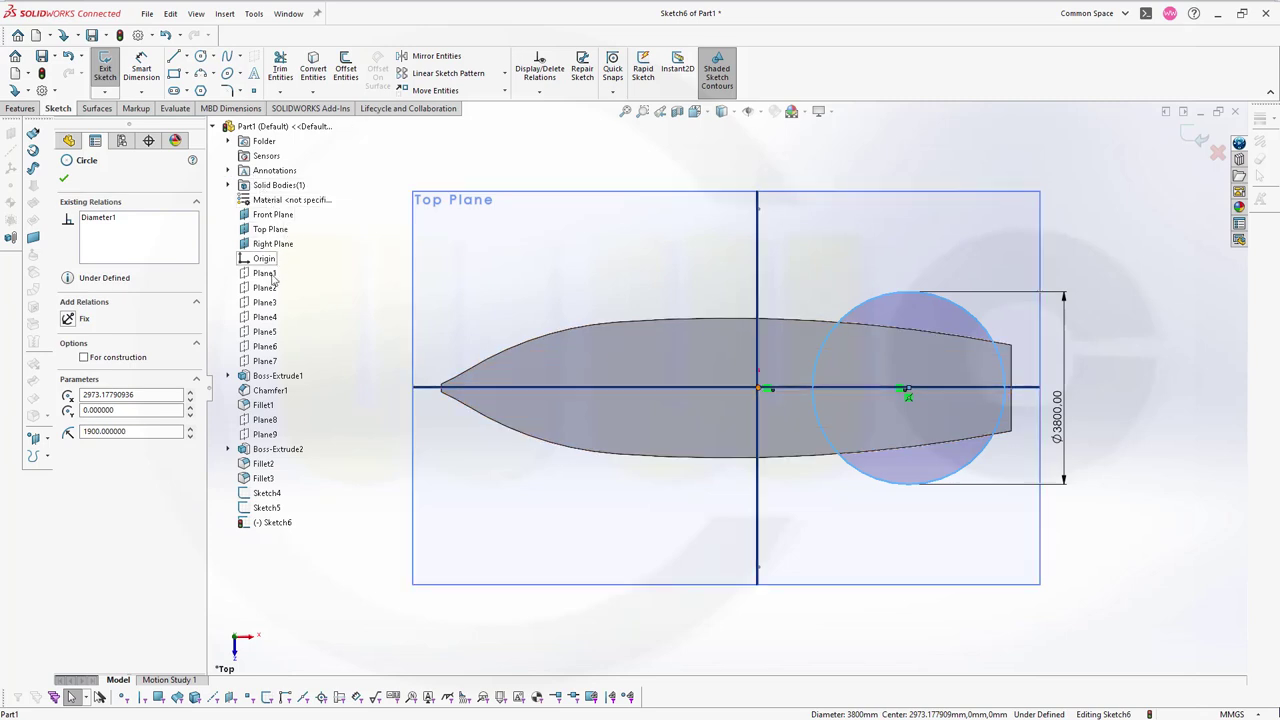
ctrl+click(265, 302)
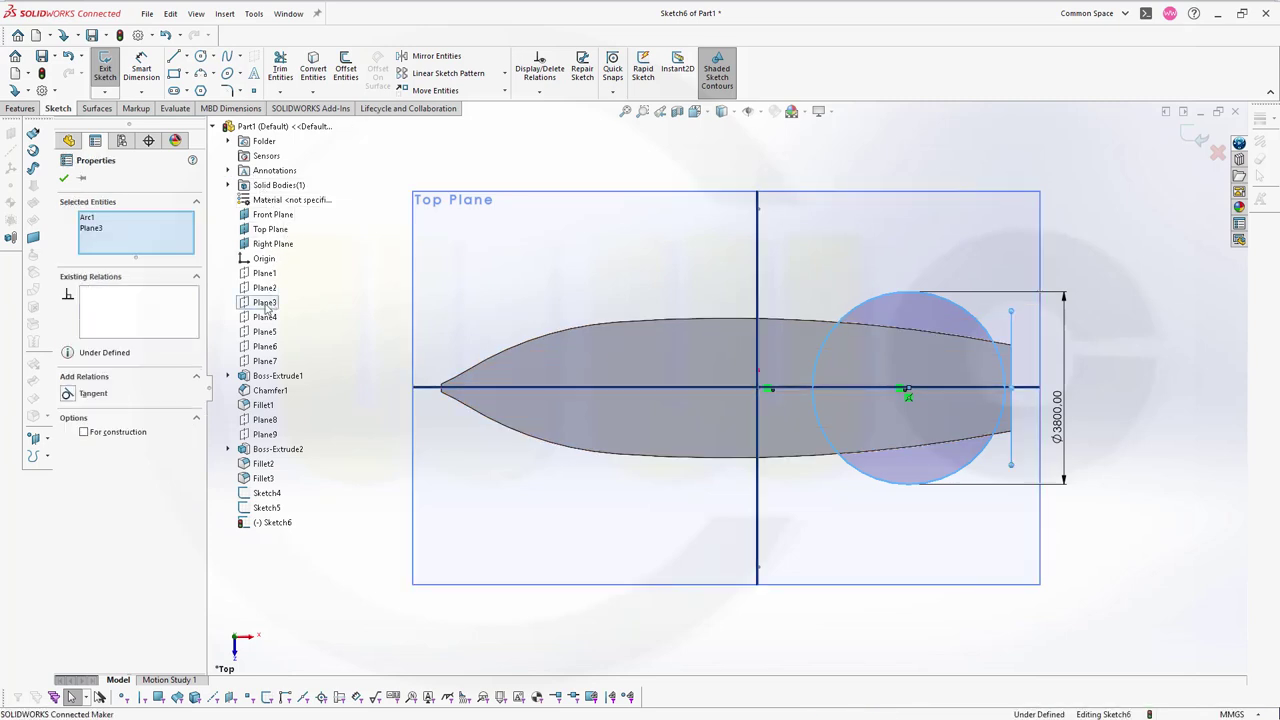
click(68, 394)
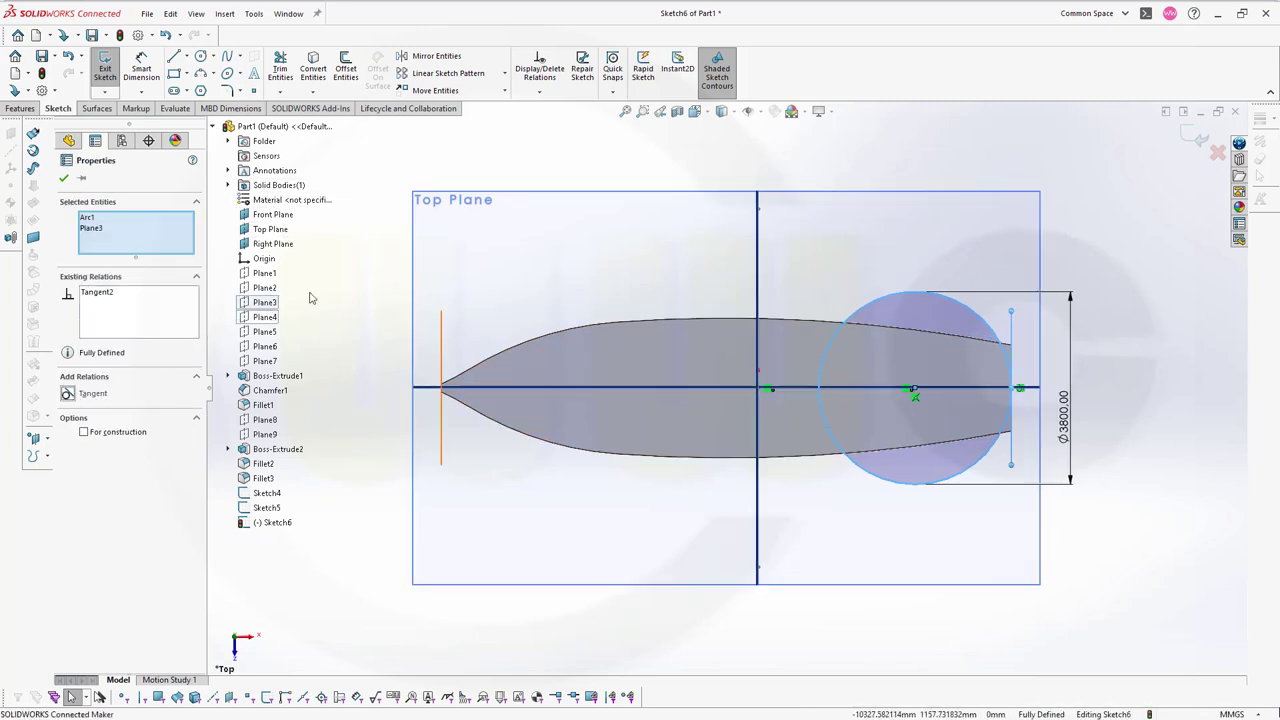
click(460, 148)
Step: Sketch a vertical line about 5330 mm long across the circle, just aft of its centre, and convert it to construction geometry
click(175, 58)
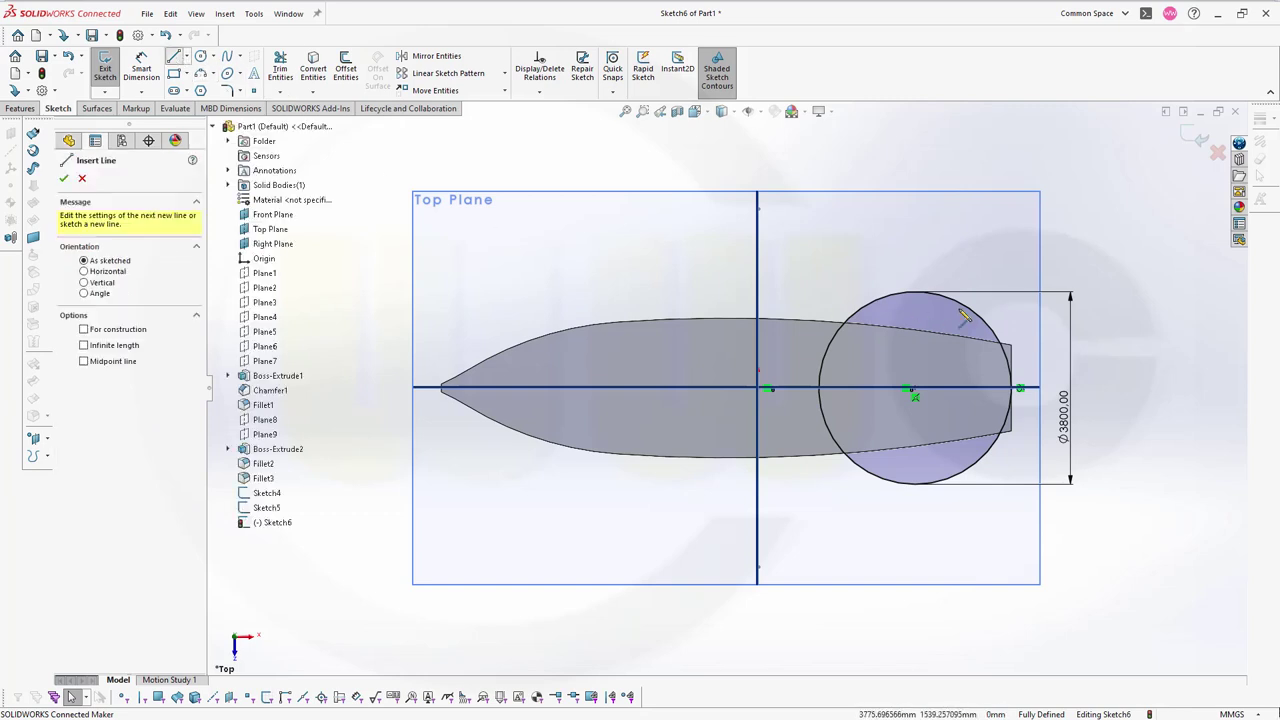
click(941, 256)
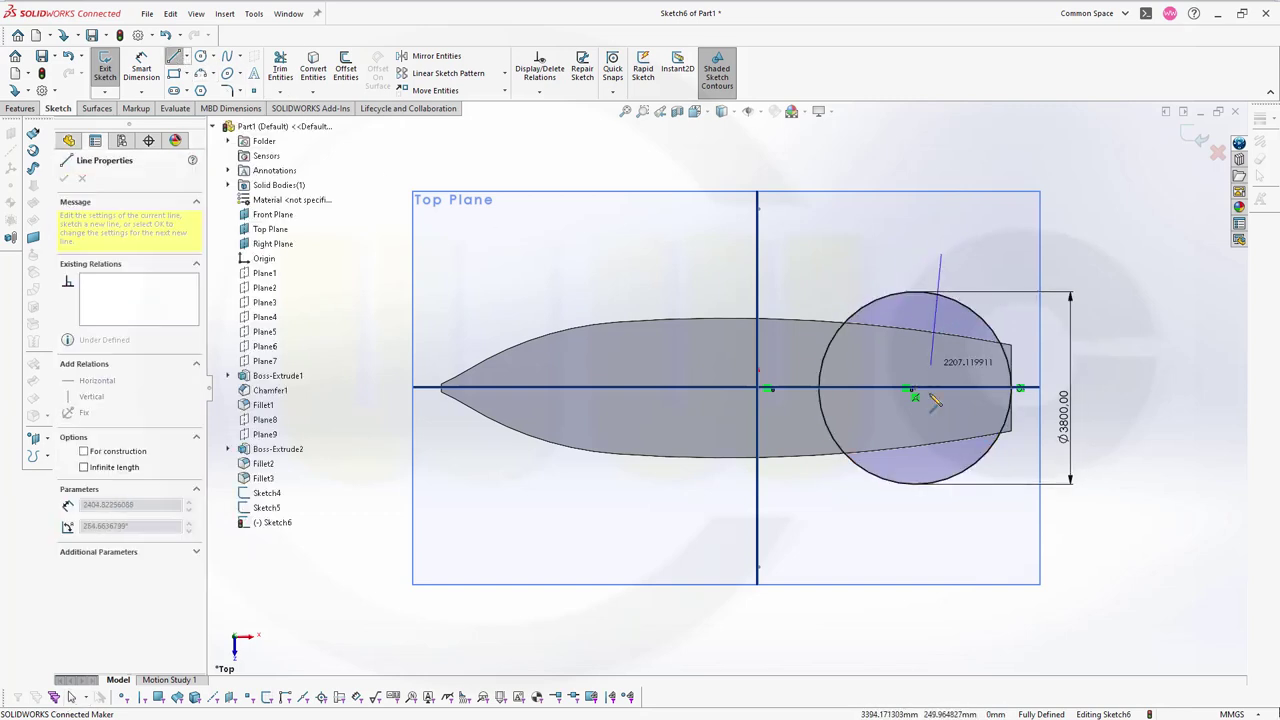
click(941, 520)
key(Escape)
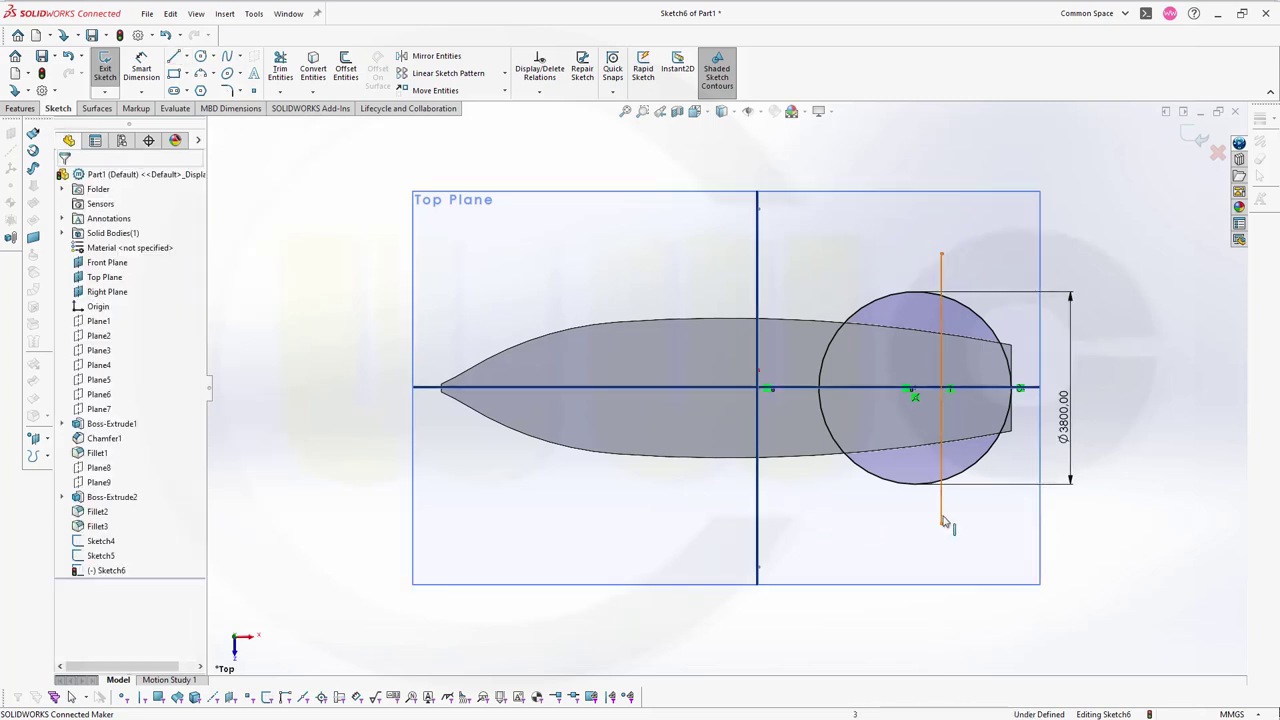
click(943, 518)
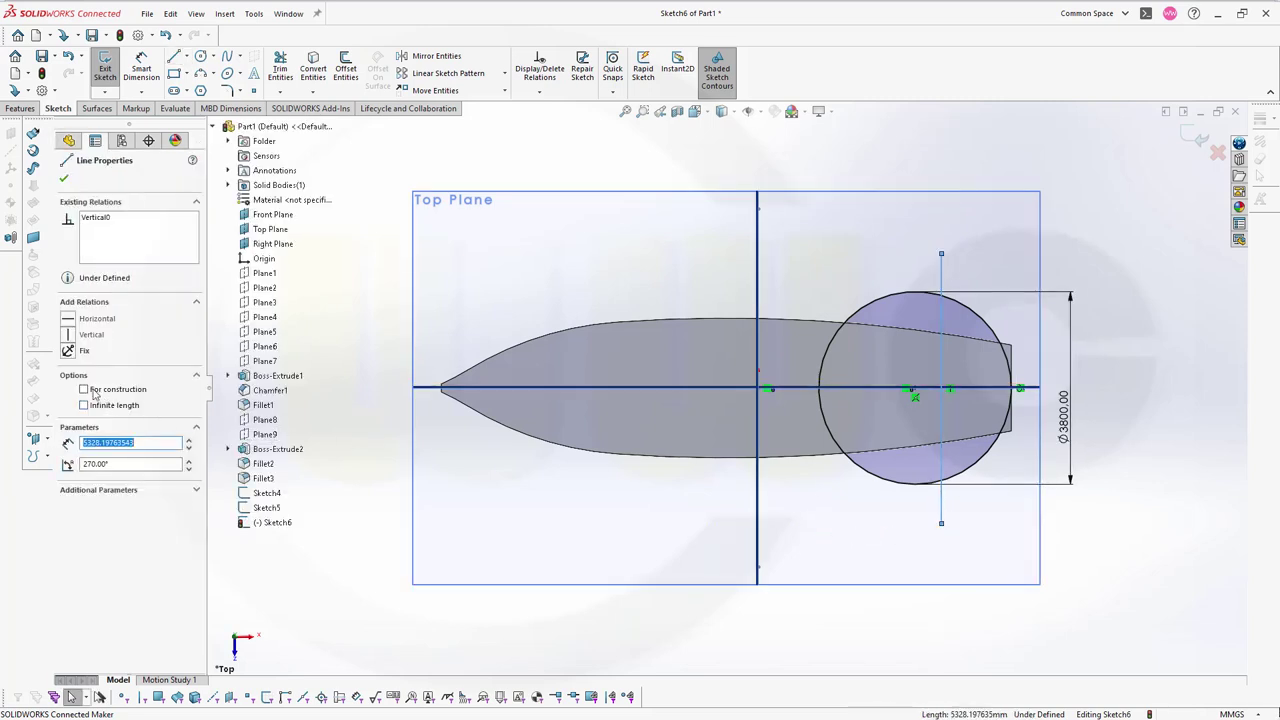
click(84, 389)
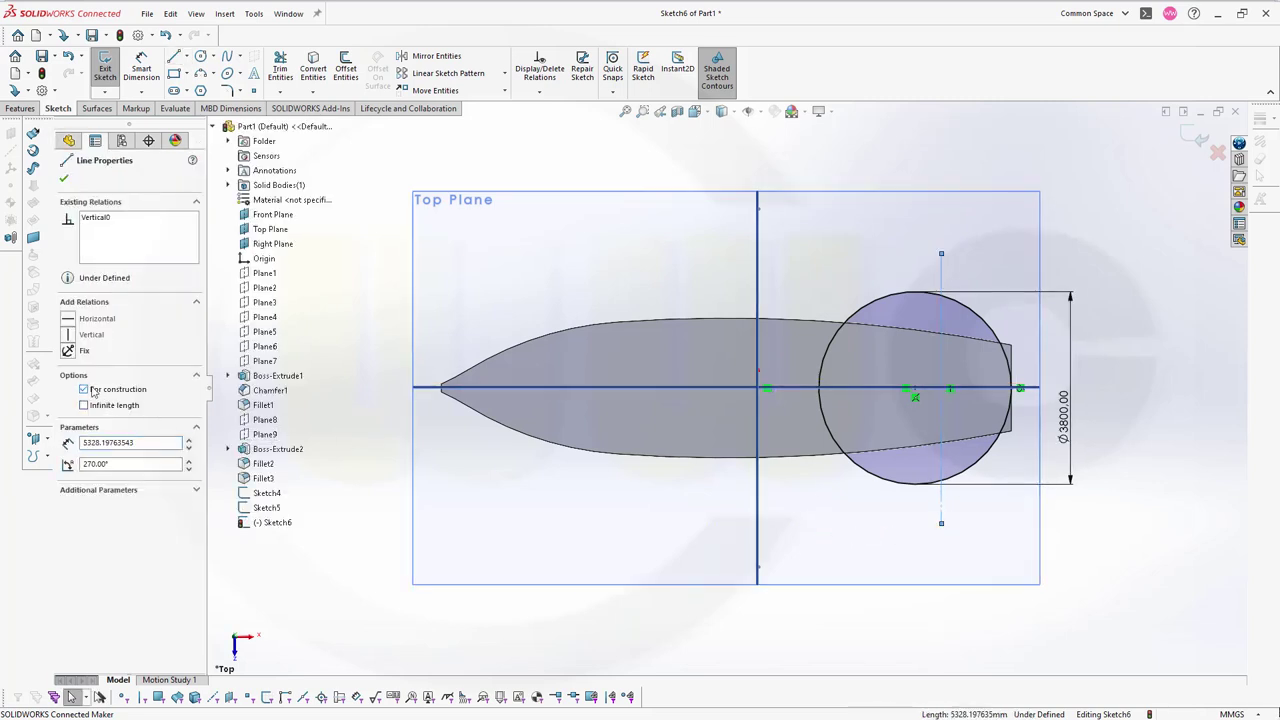
click(410, 170)
Step: Trim away the circle's portion forward of the construction line and the line's overhang below the circle, keeping the stern-side arc
click(280, 70)
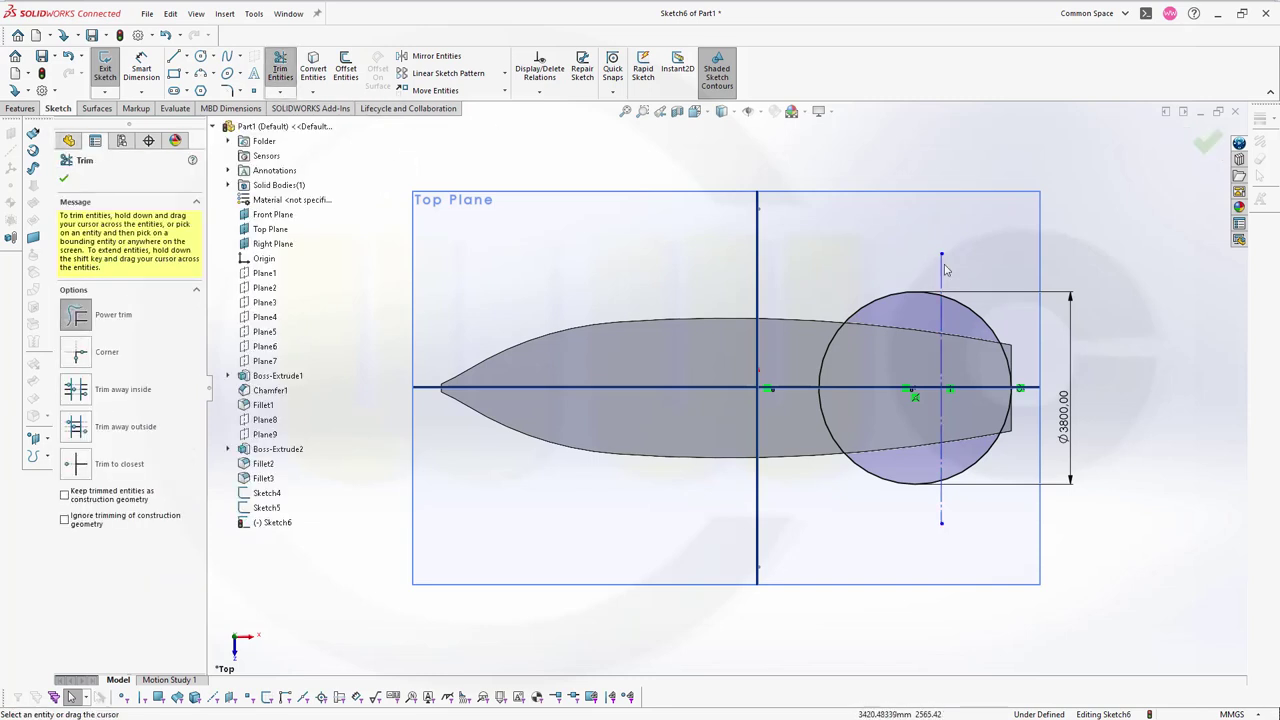
drag(898, 293, 879, 430)
drag(931, 507, 966, 514)
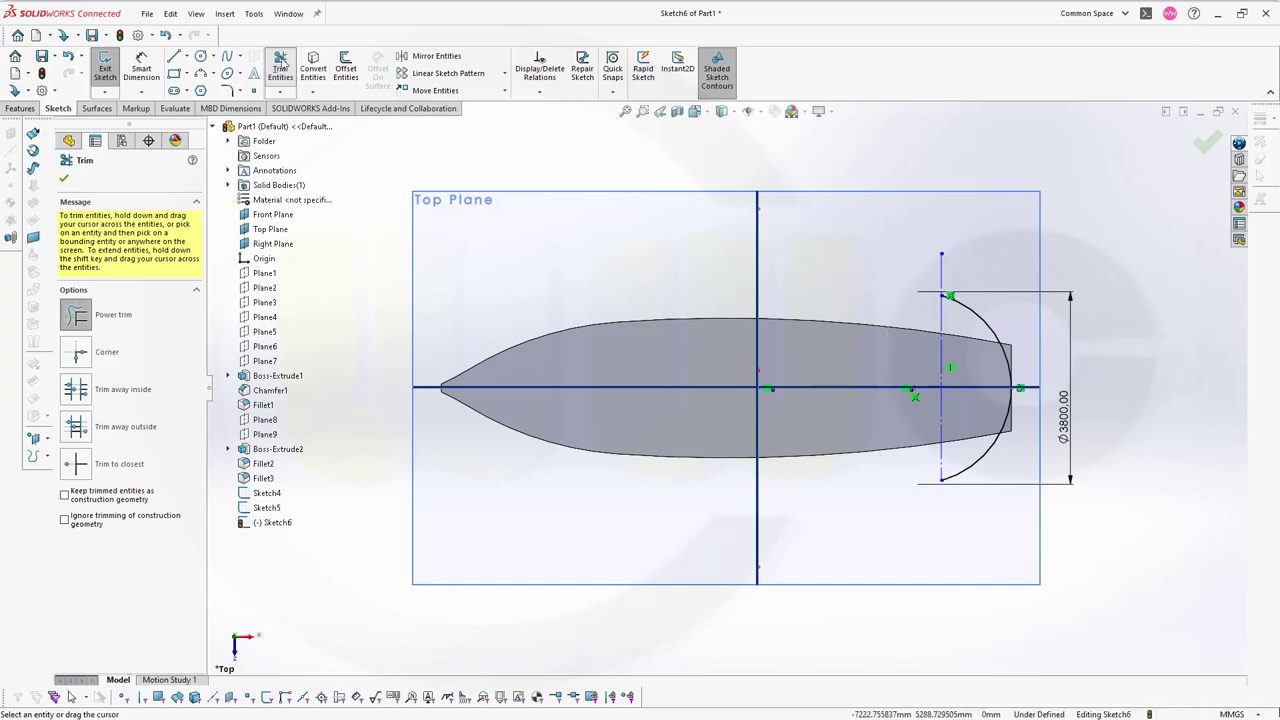
Step: Dimension the vertical construction line 130 mm from Plane3 and close the stern arc sketch
click(141, 68)
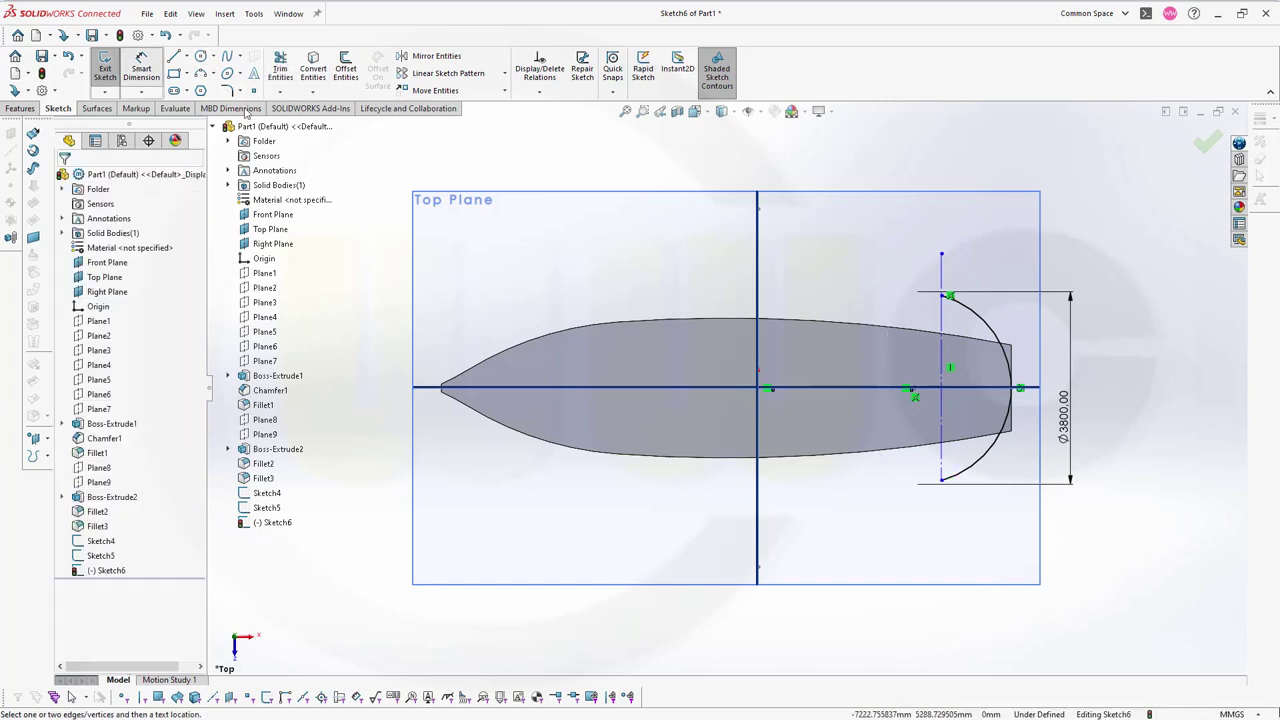
click(943, 322)
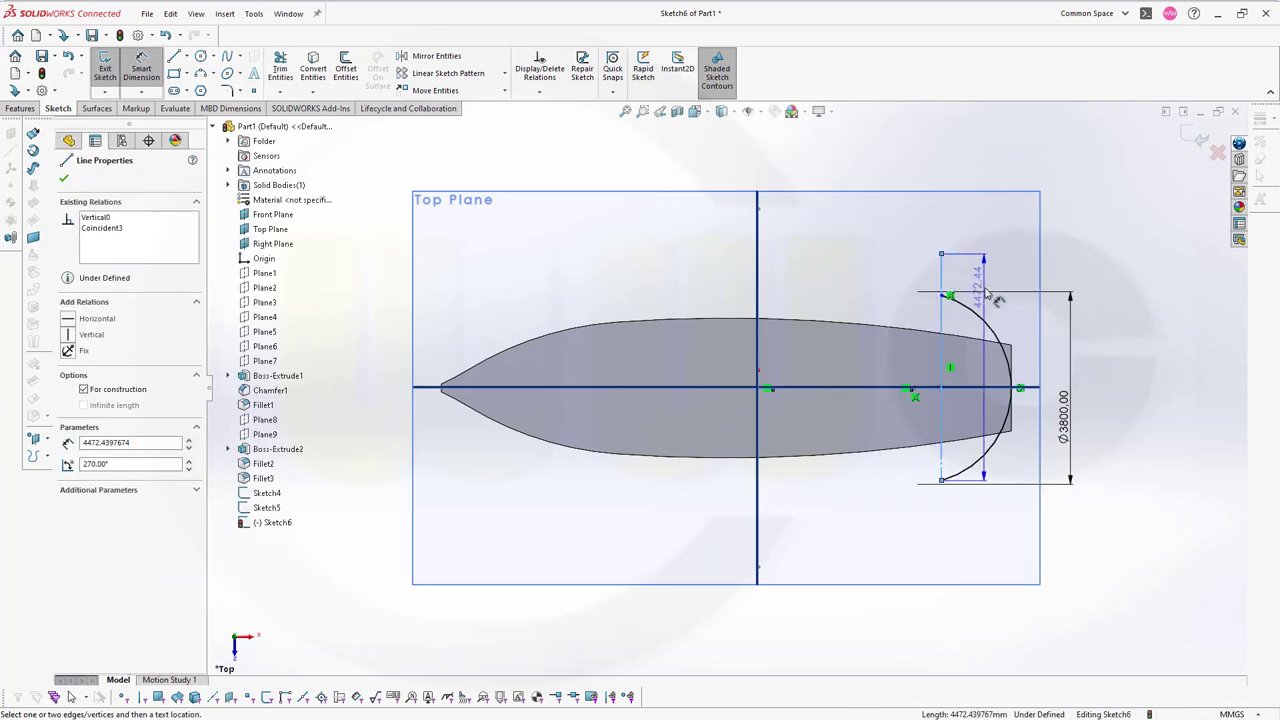
scroll(1050, 355, up, 2)
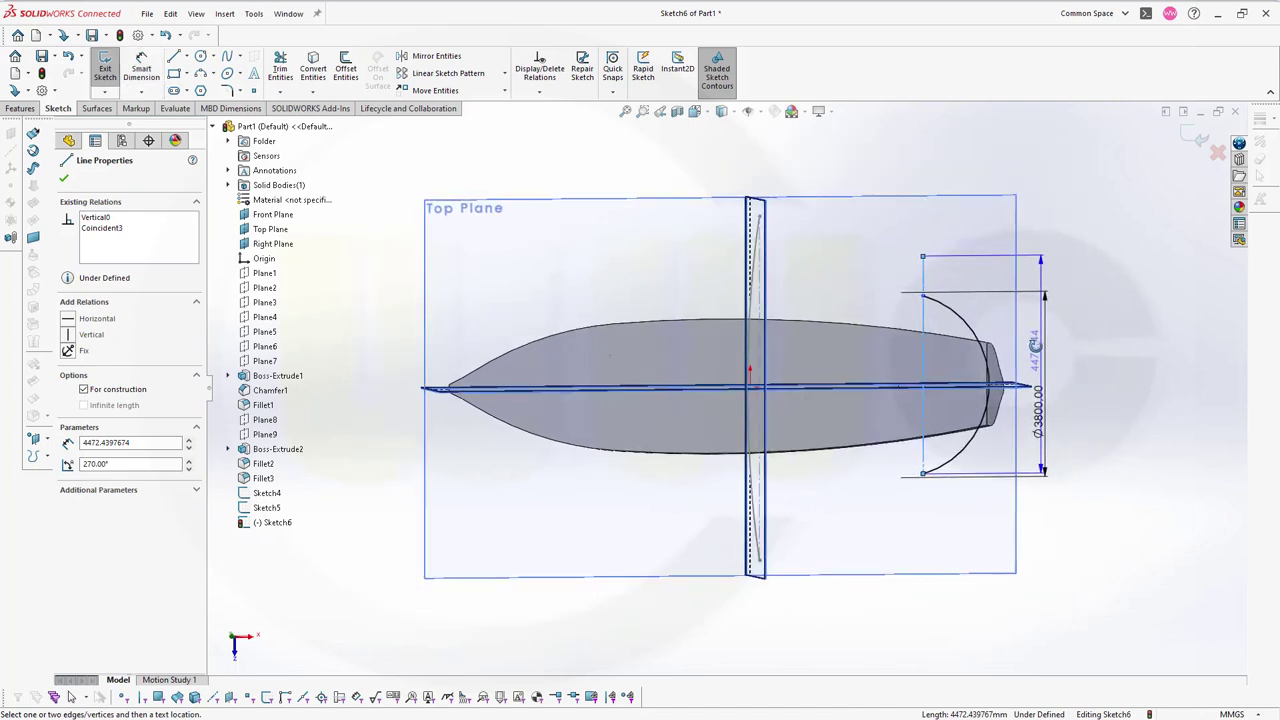
click(268, 306)
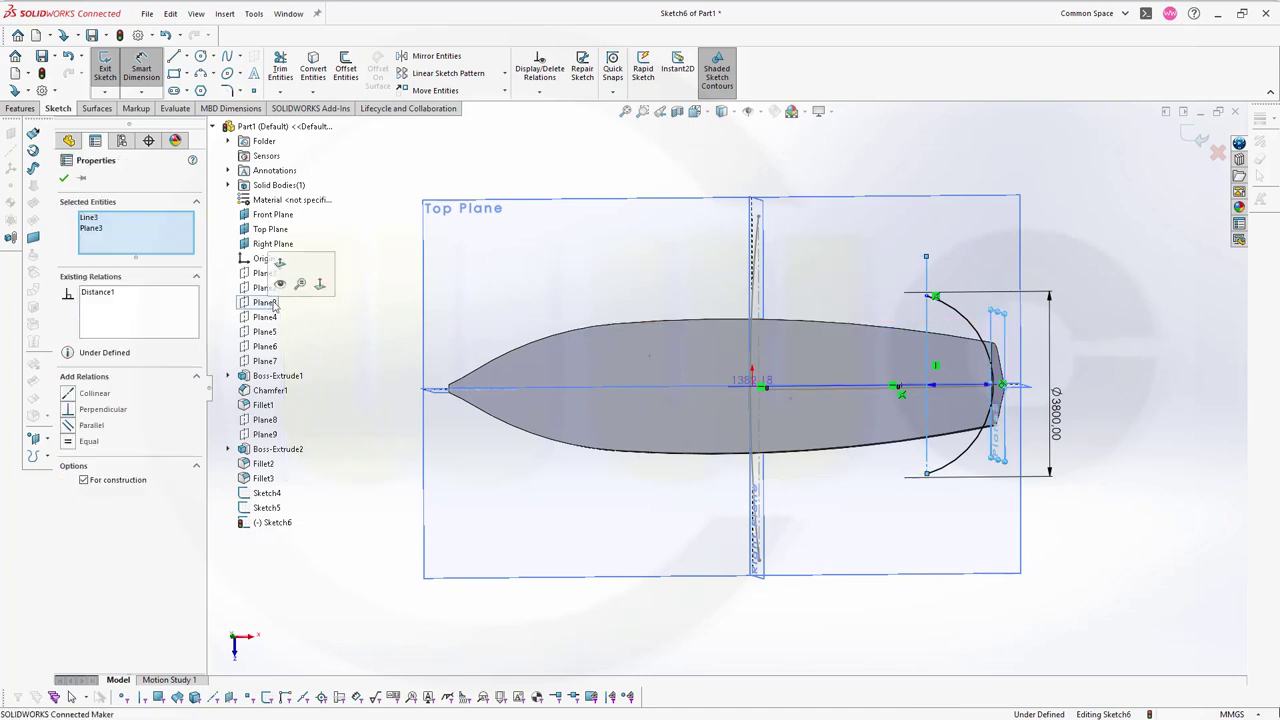
click(826, 260)
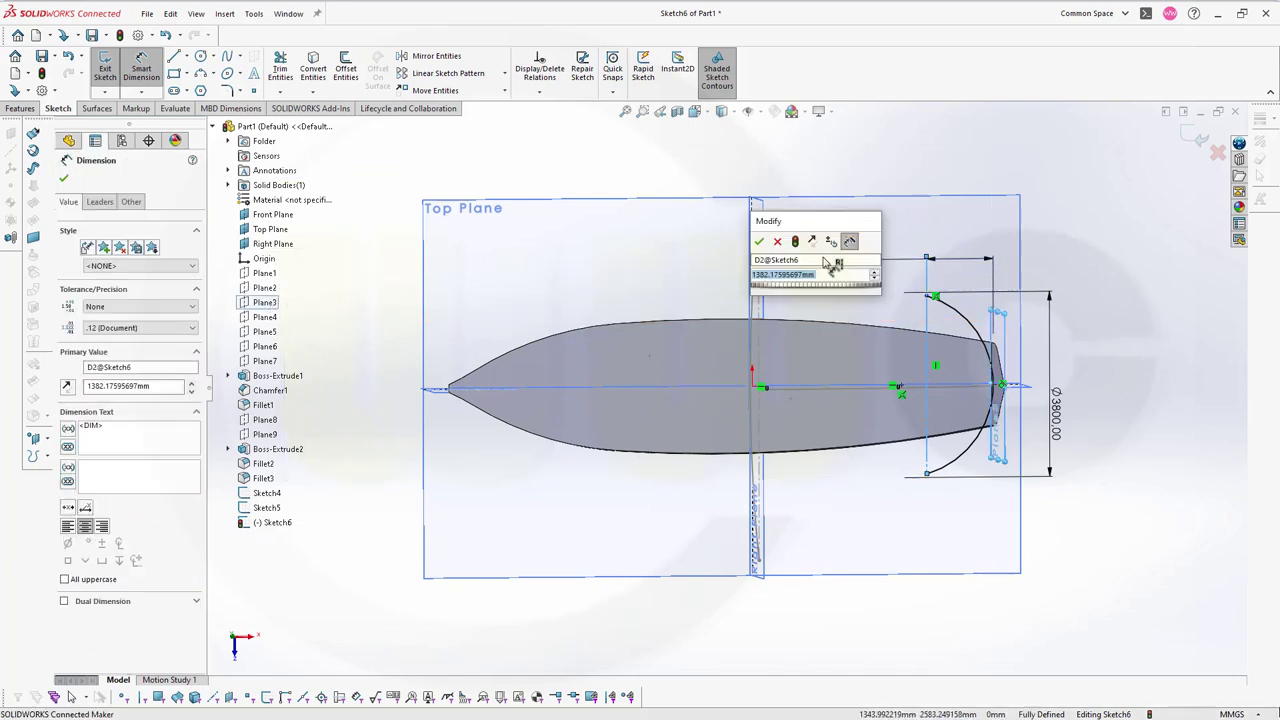
text(130)
key(Return)
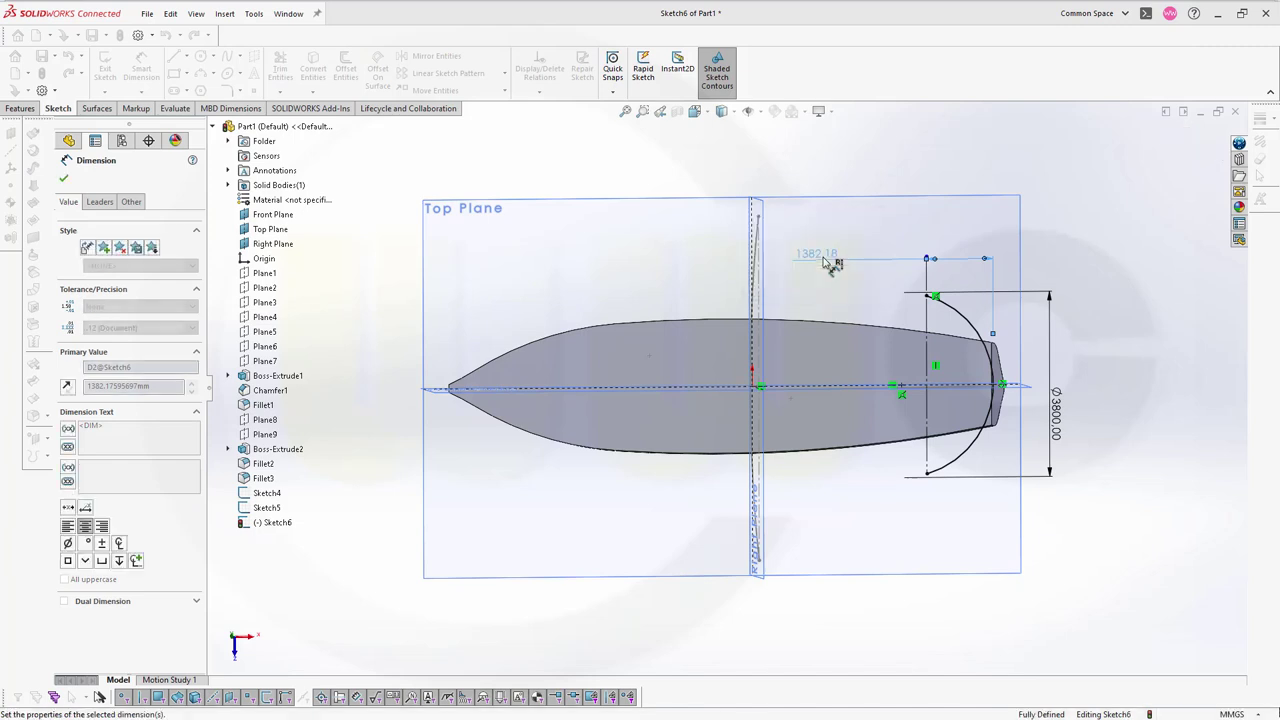
click(1203, 143)
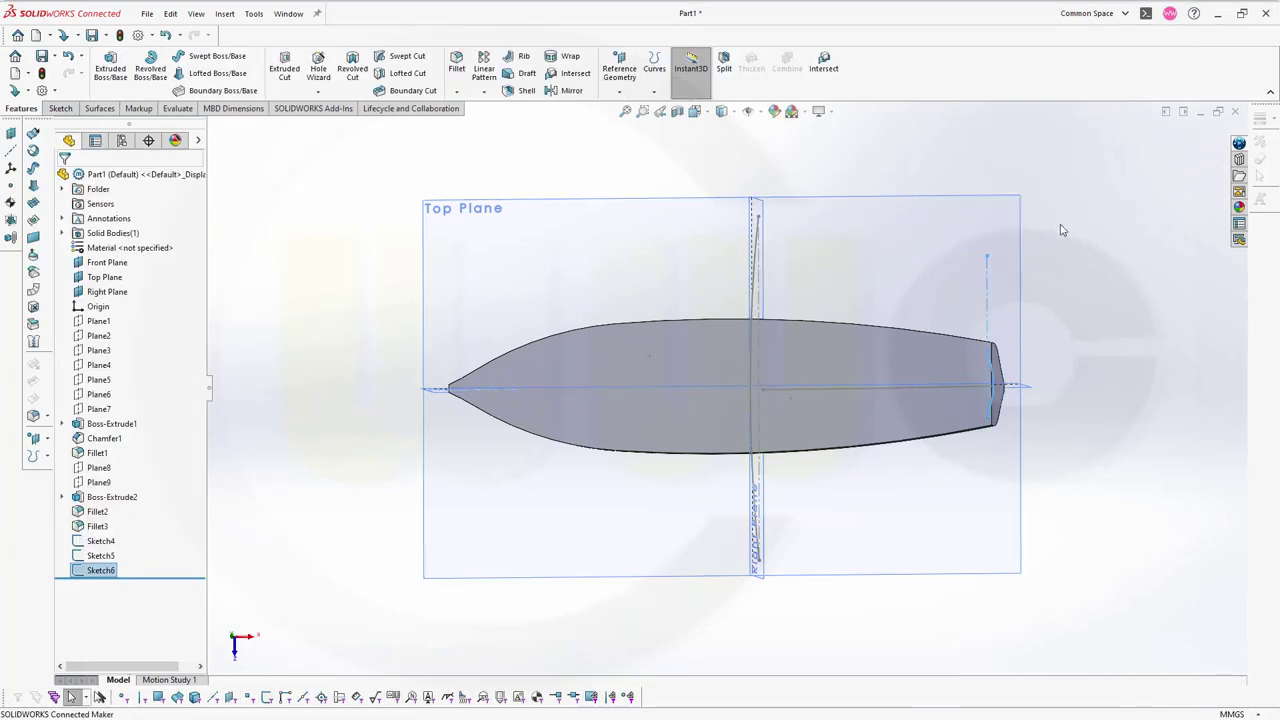
Step: Reopen the stern arc sketch, set the construction line's distance from Plane3 to 1300 mm, and close the sketch
mouse_move(905, 212)
middle_down()
mouse_move(986, 206)
mouse_move(951, 393)
middle_up()
scroll(951, 393, down, 3)
scroll(857, 378, down, 4)
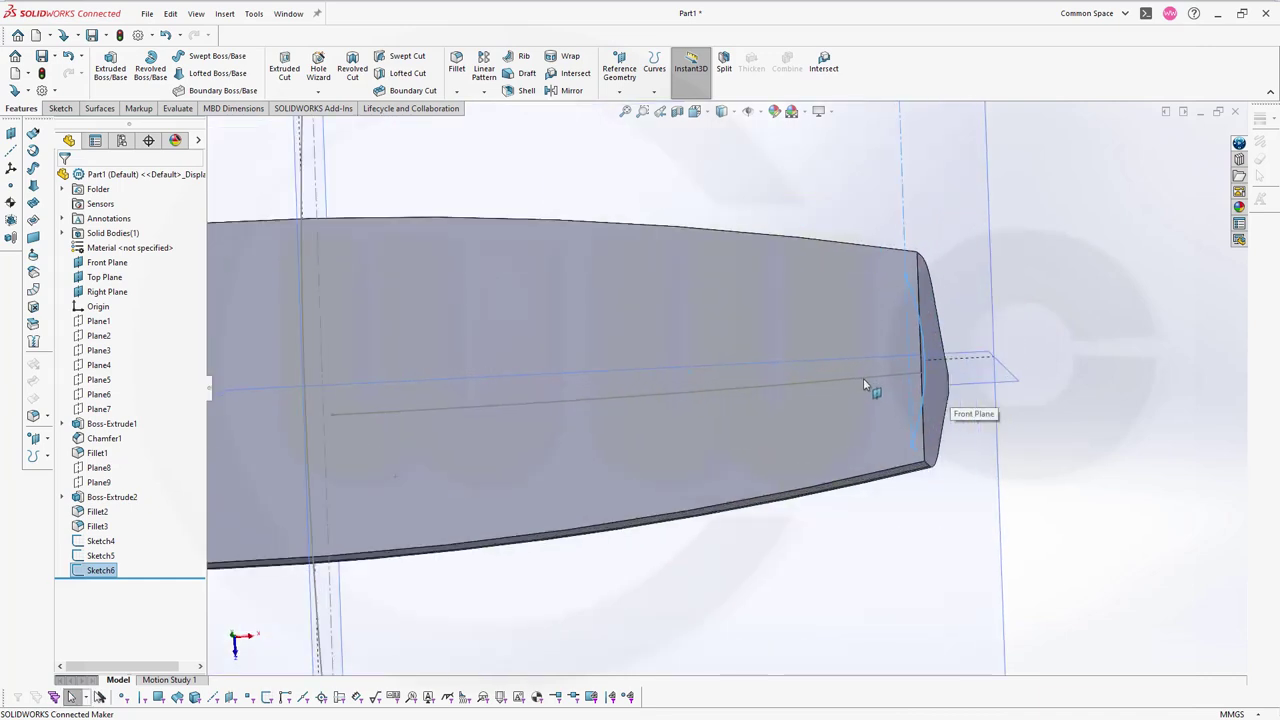
click(80, 574)
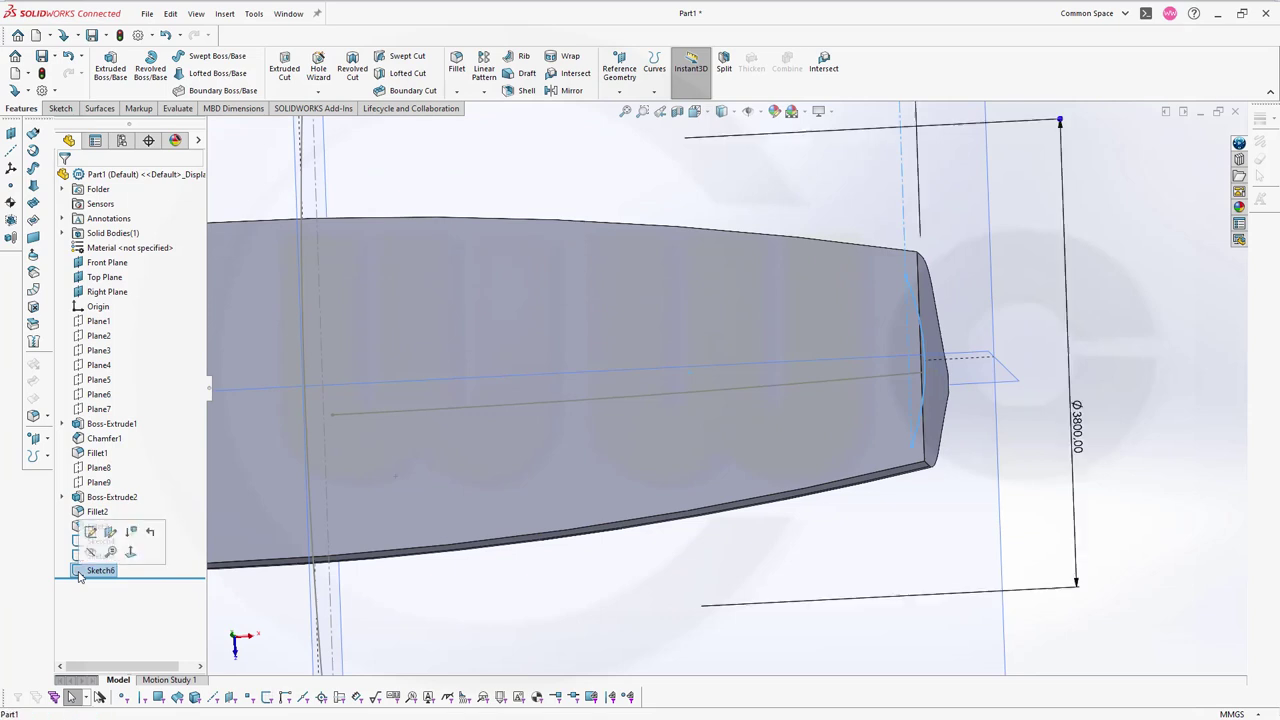
click(92, 527)
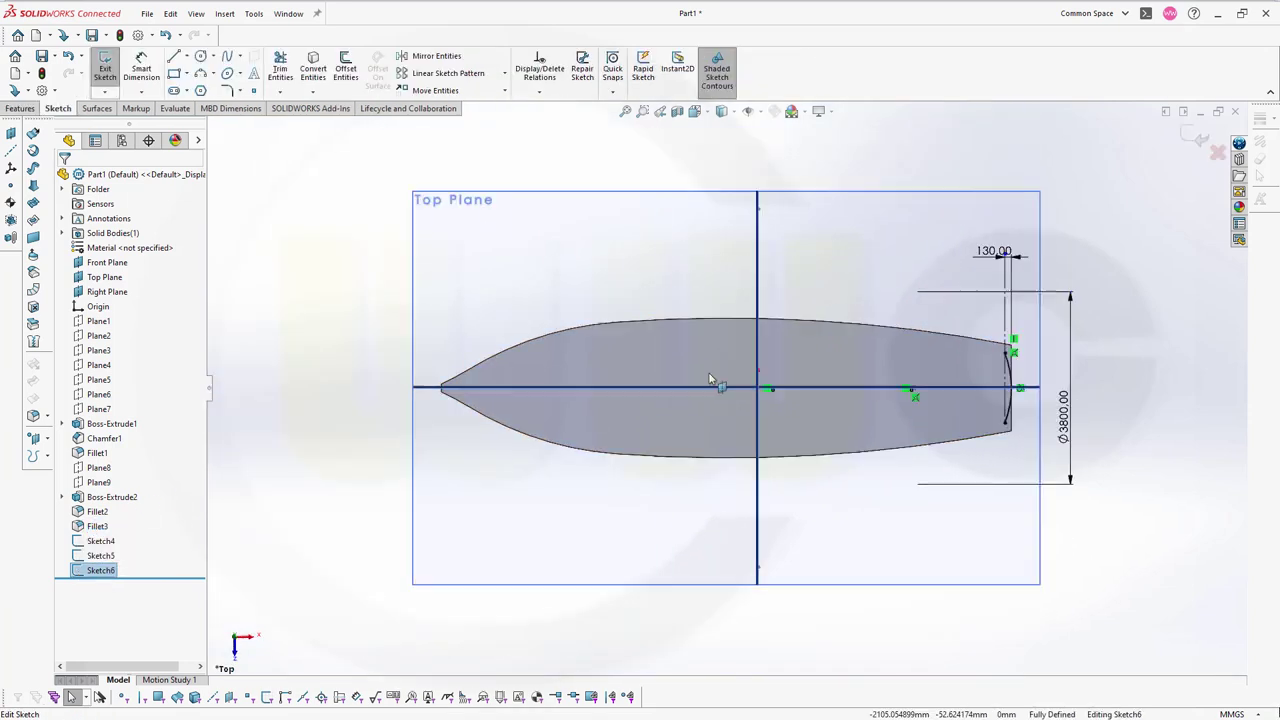
double_click(985, 248)
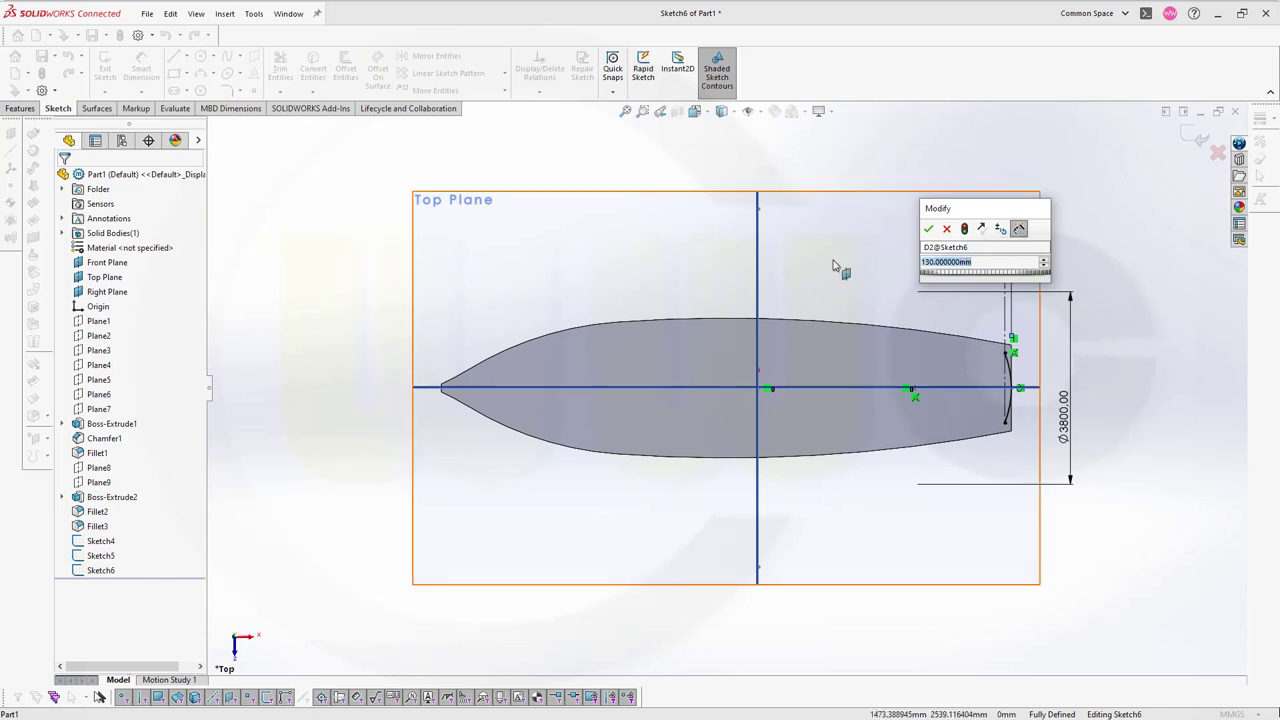
text(1300)
key(Return)
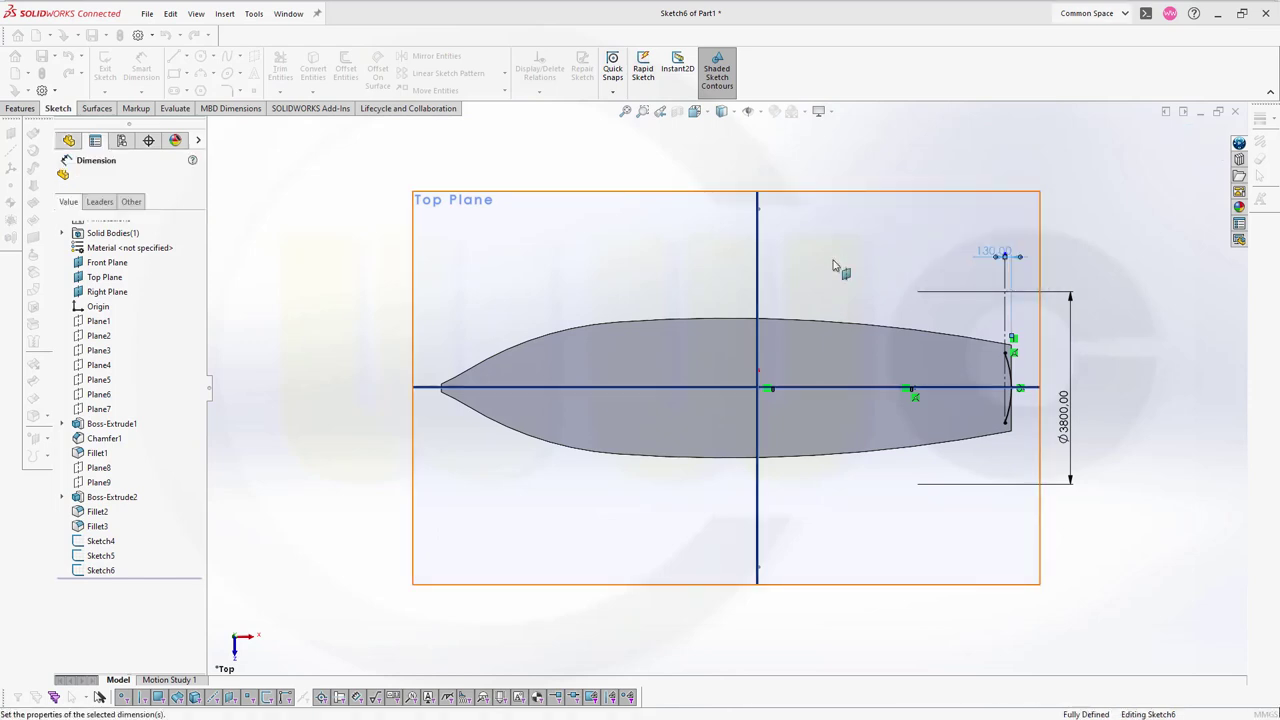
click(1197, 139)
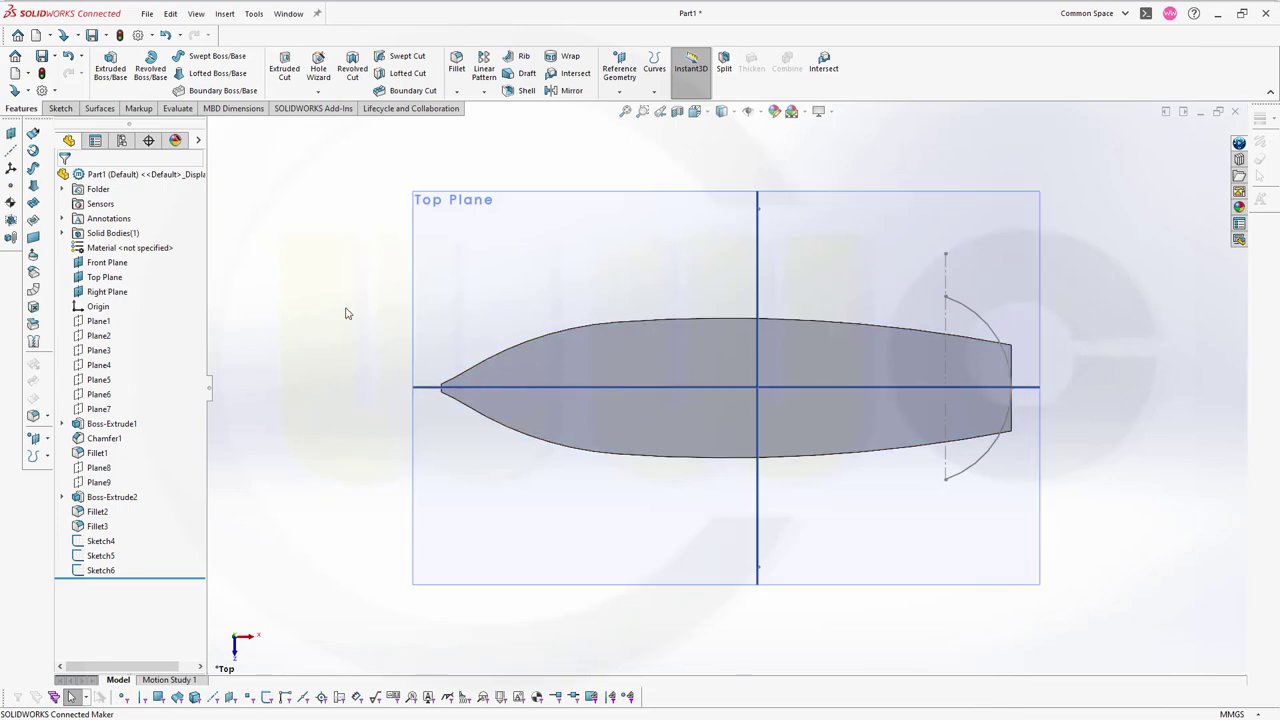
Step: Hide the Front, Top and Right Planes
key(f)
middle_drag(670, 447, 660, 277)
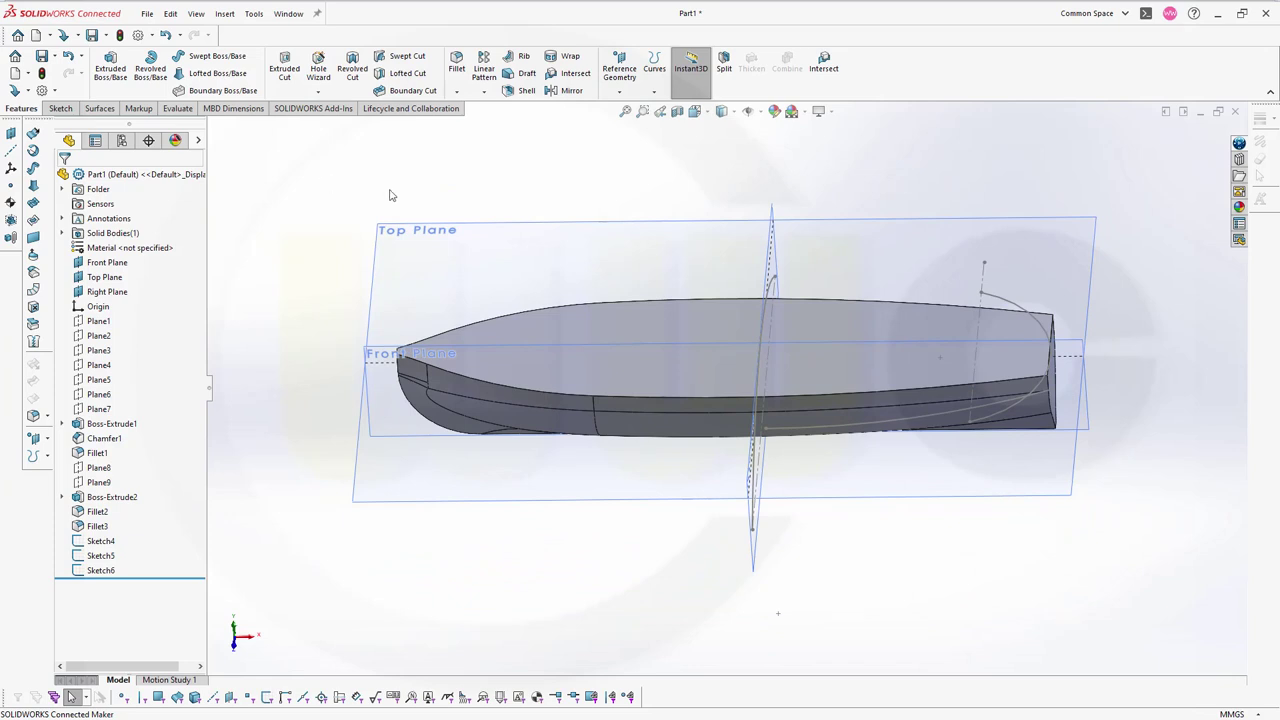
click(107, 263)
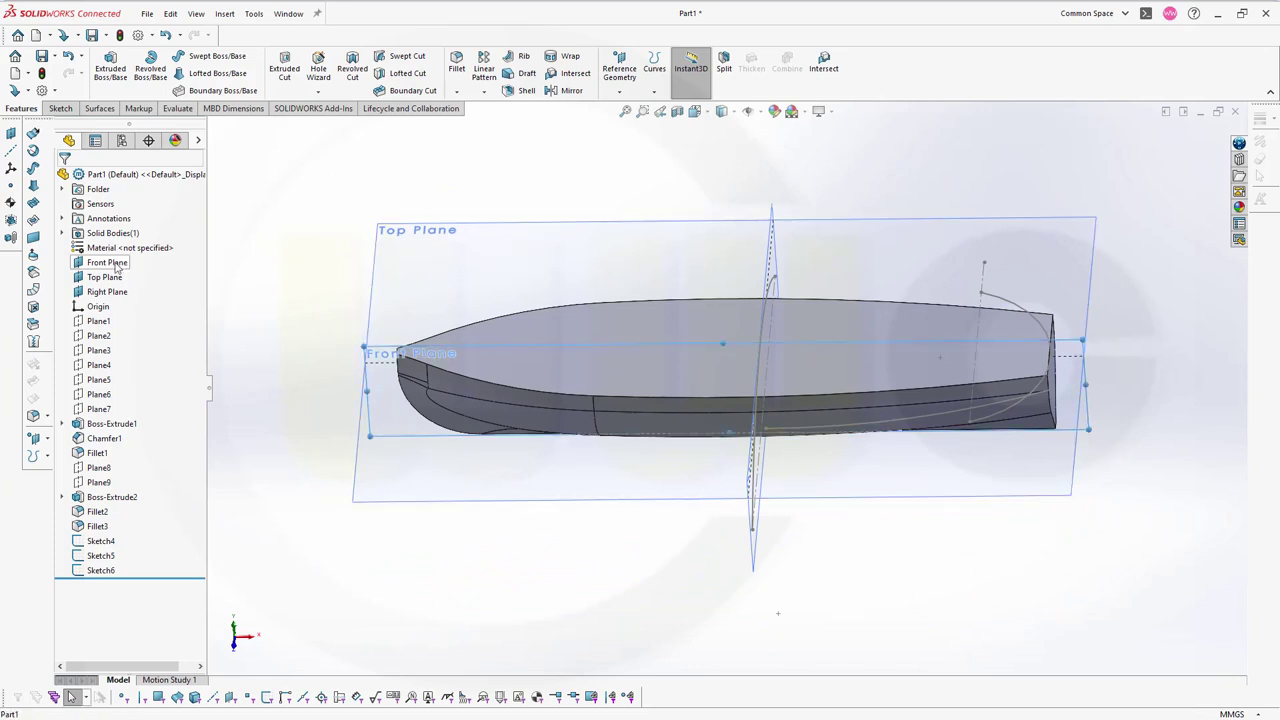
shift+click(118, 293)
right_click(122, 301)
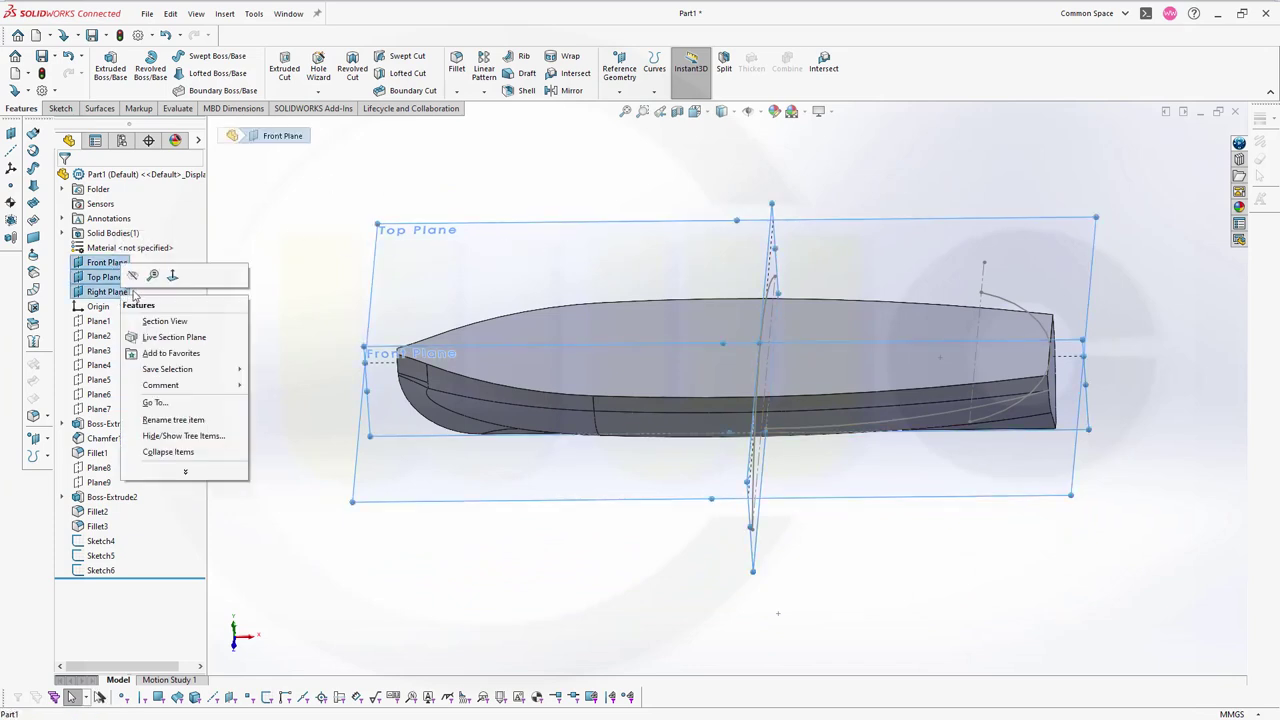
click(133, 276)
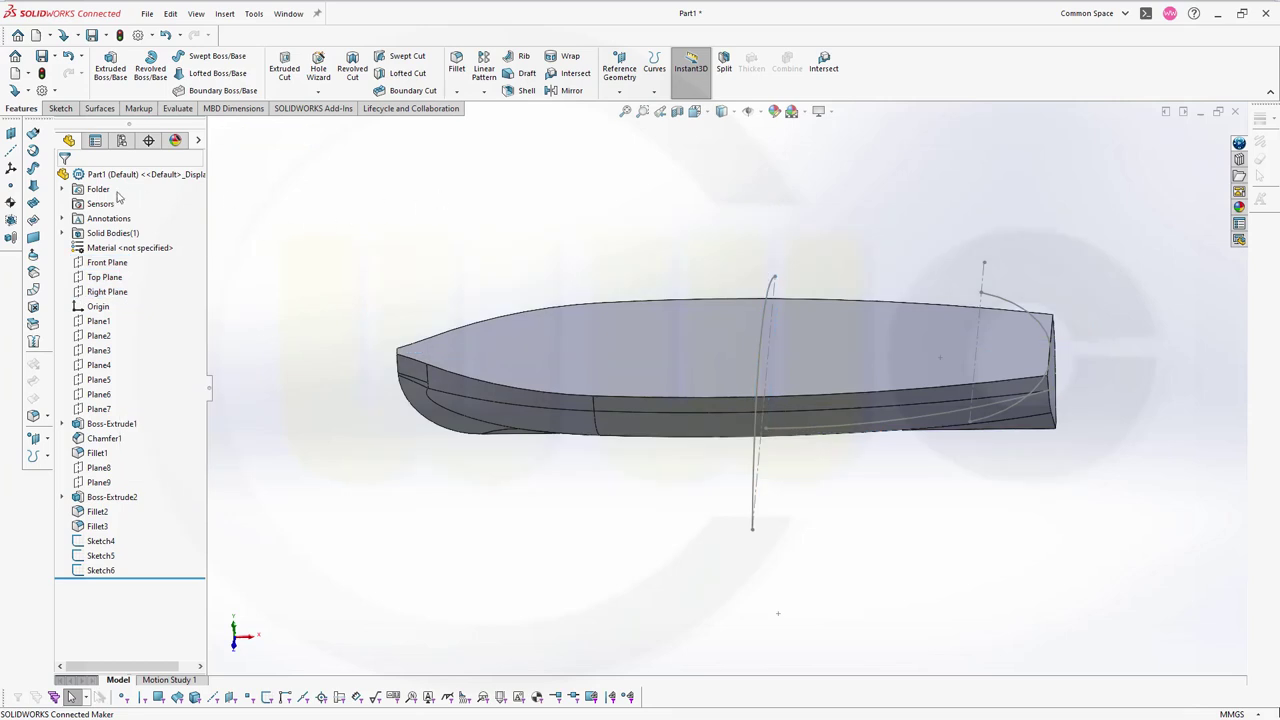
Step: Extrude the Front Plane arc as a surface, up to Plane1 in the first direction and up to Plane2 in the second
click(33, 135)
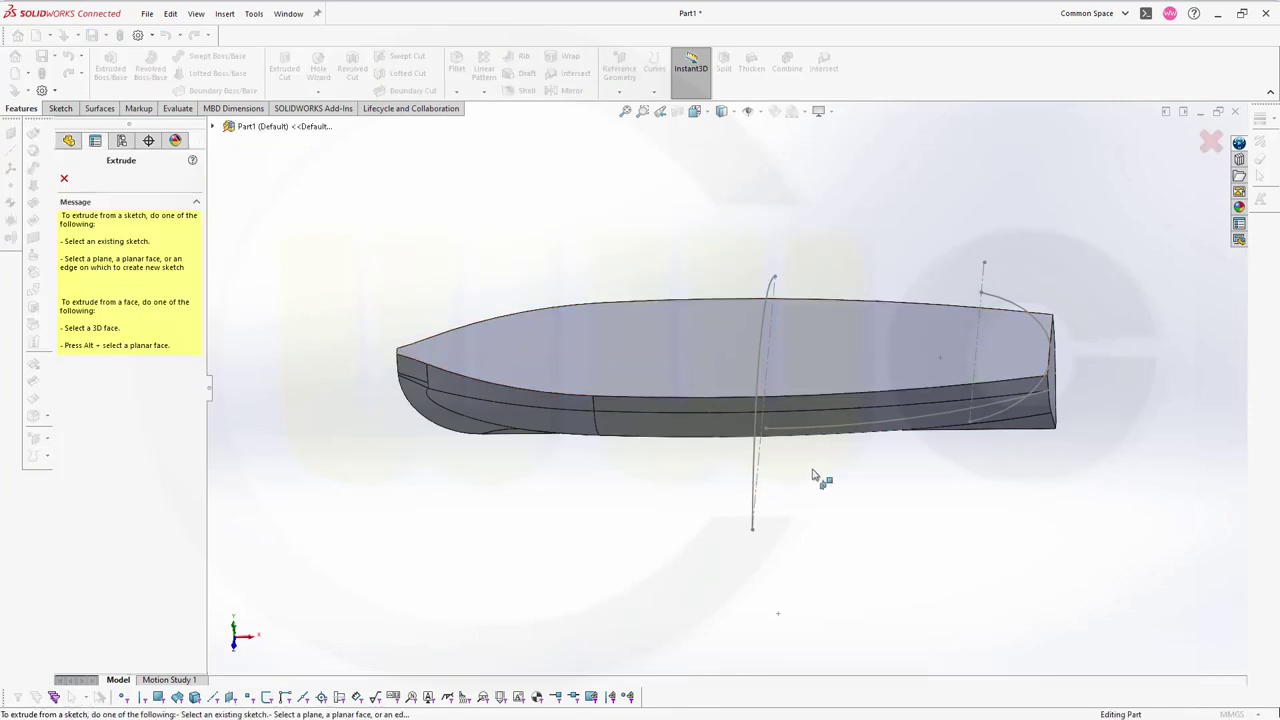
click(858, 433)
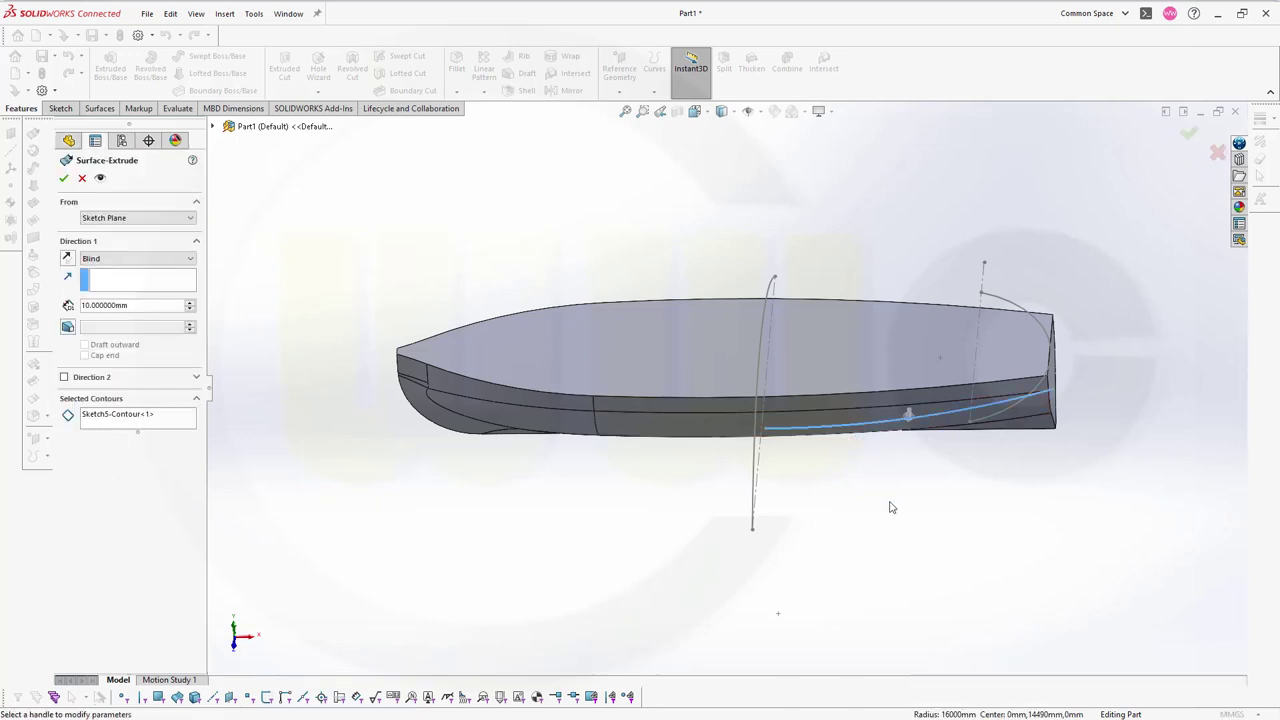
middle_drag(901, 524, 790, 543)
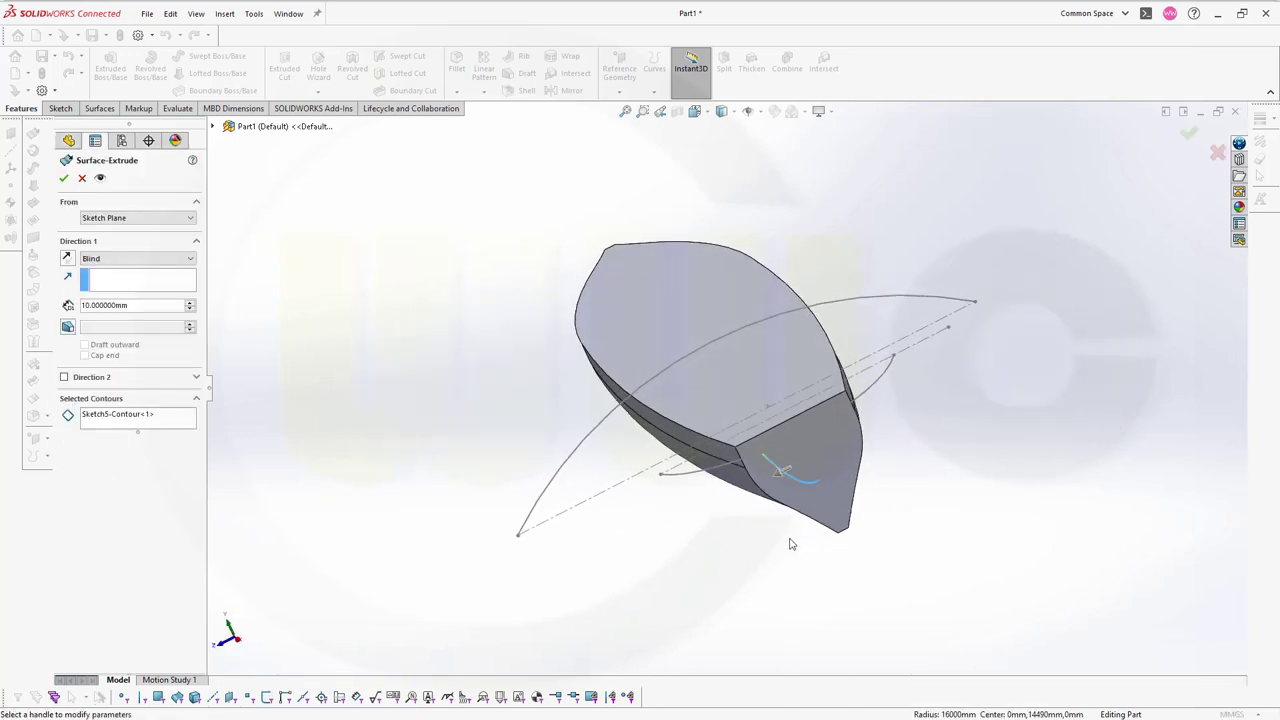
click(196, 258)
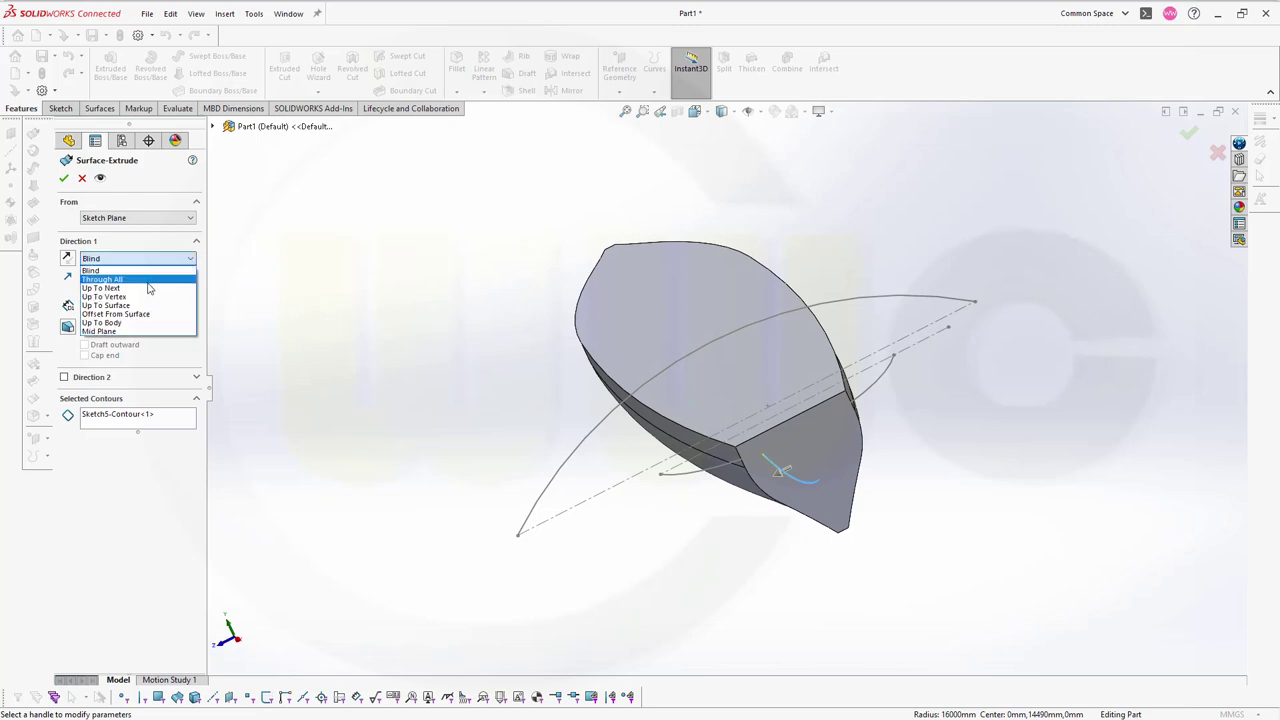
click(140, 305)
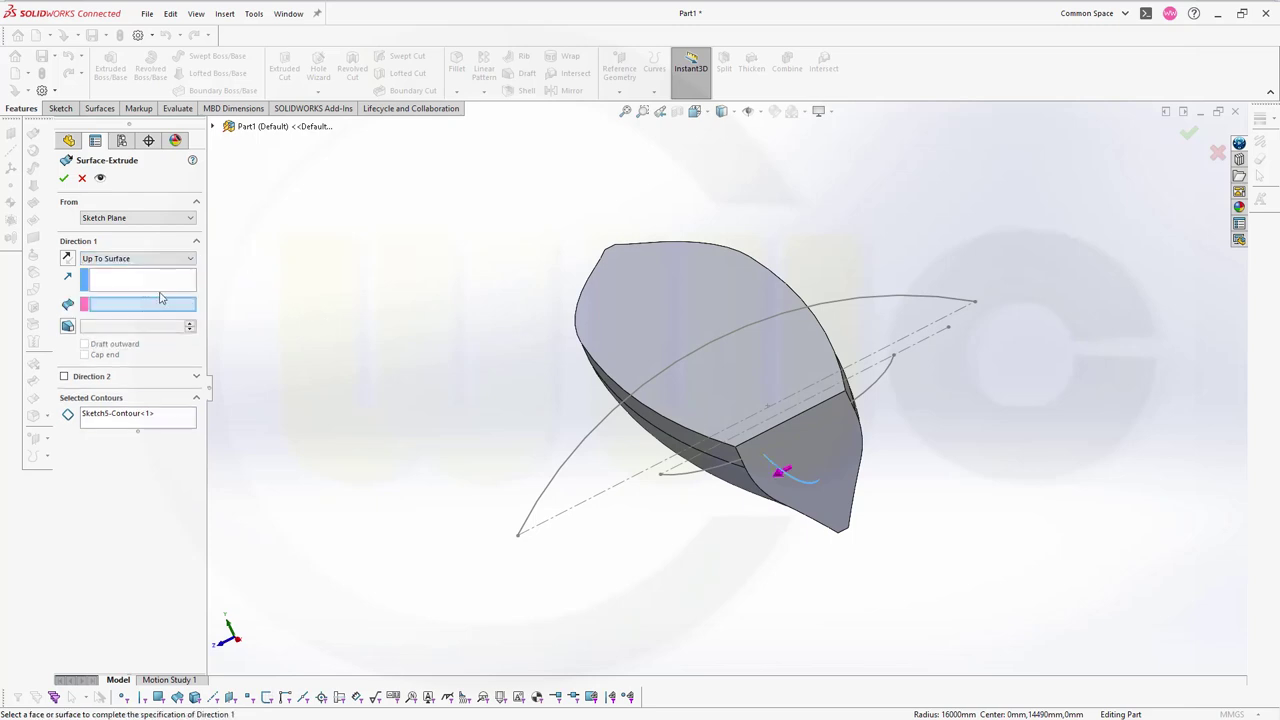
click(213, 126)
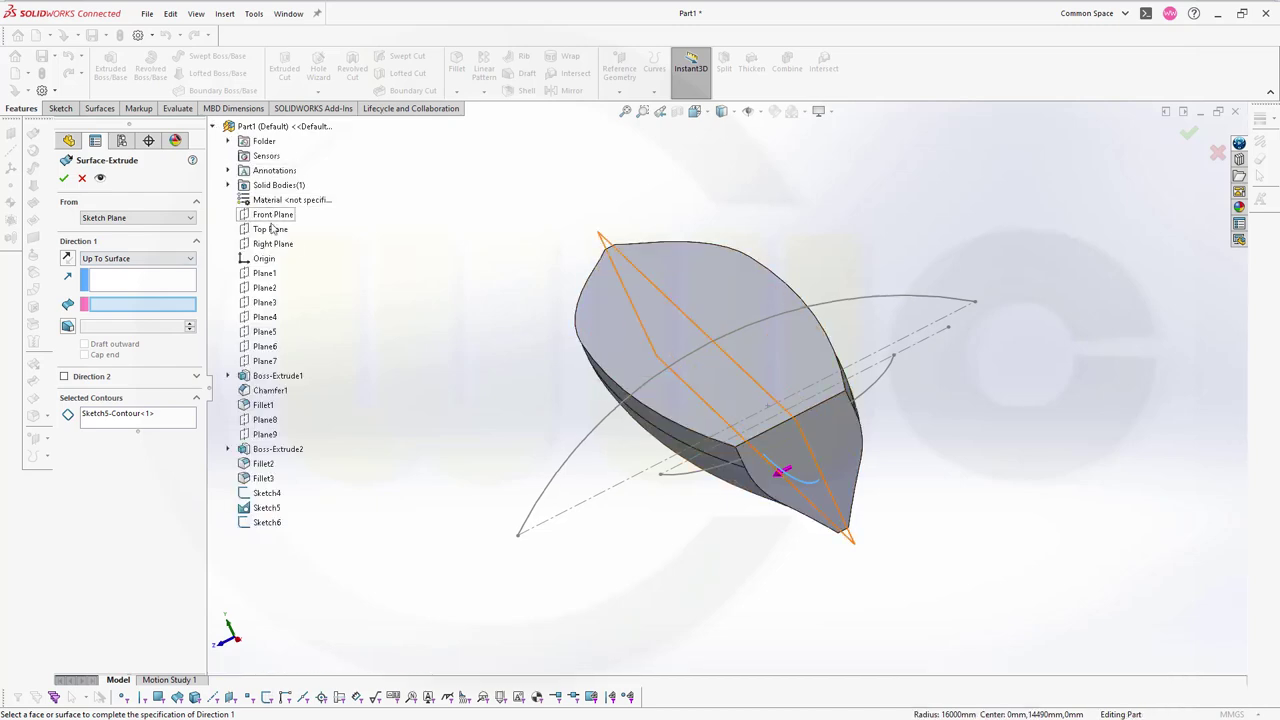
click(265, 273)
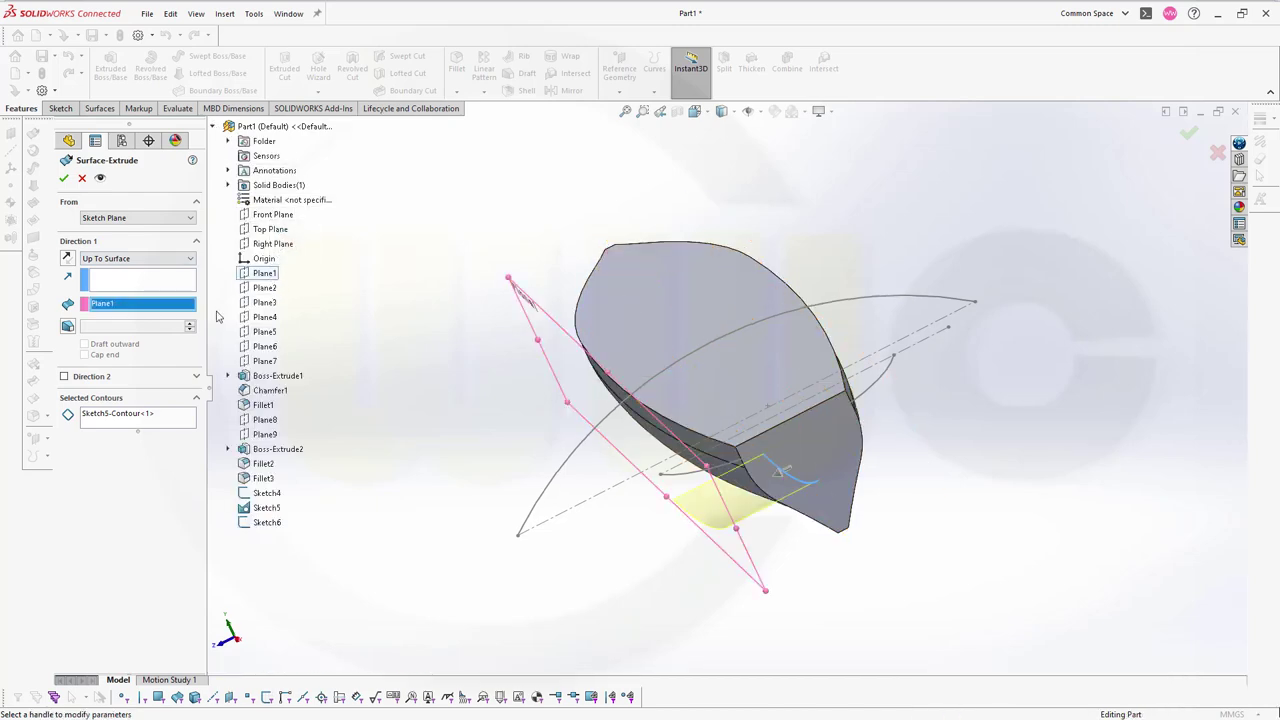
click(64, 378)
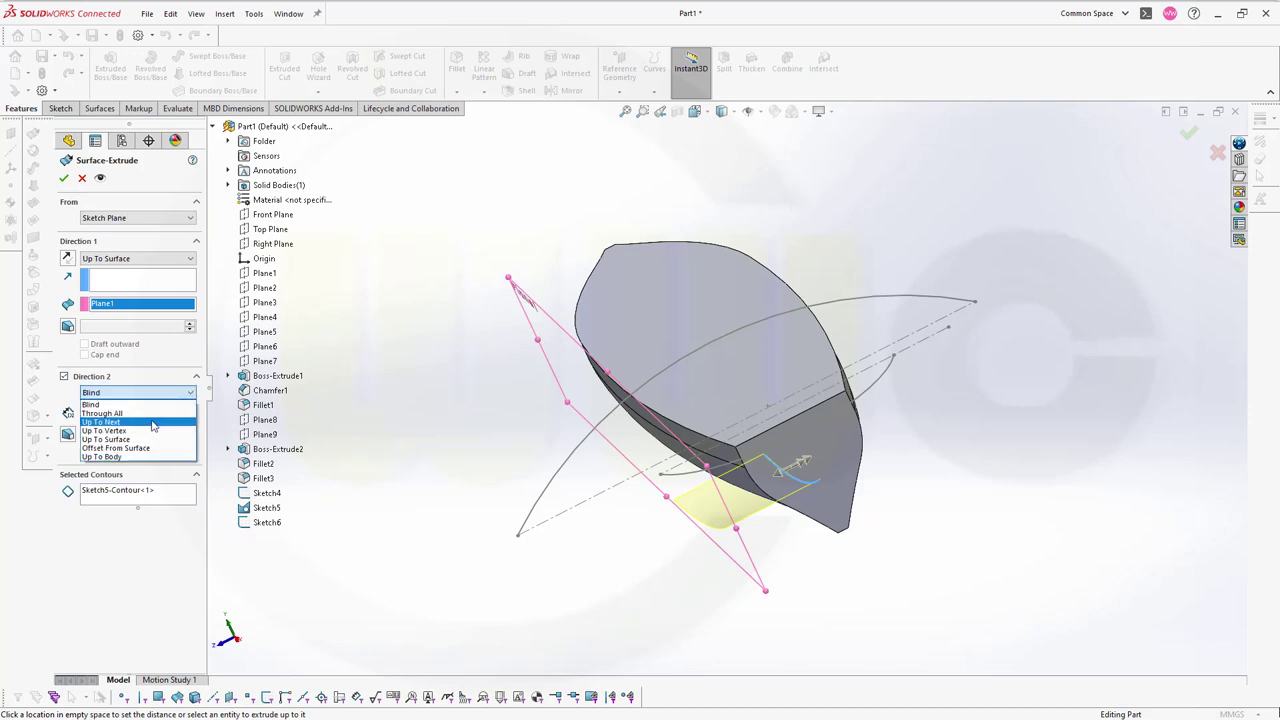
click(160, 432)
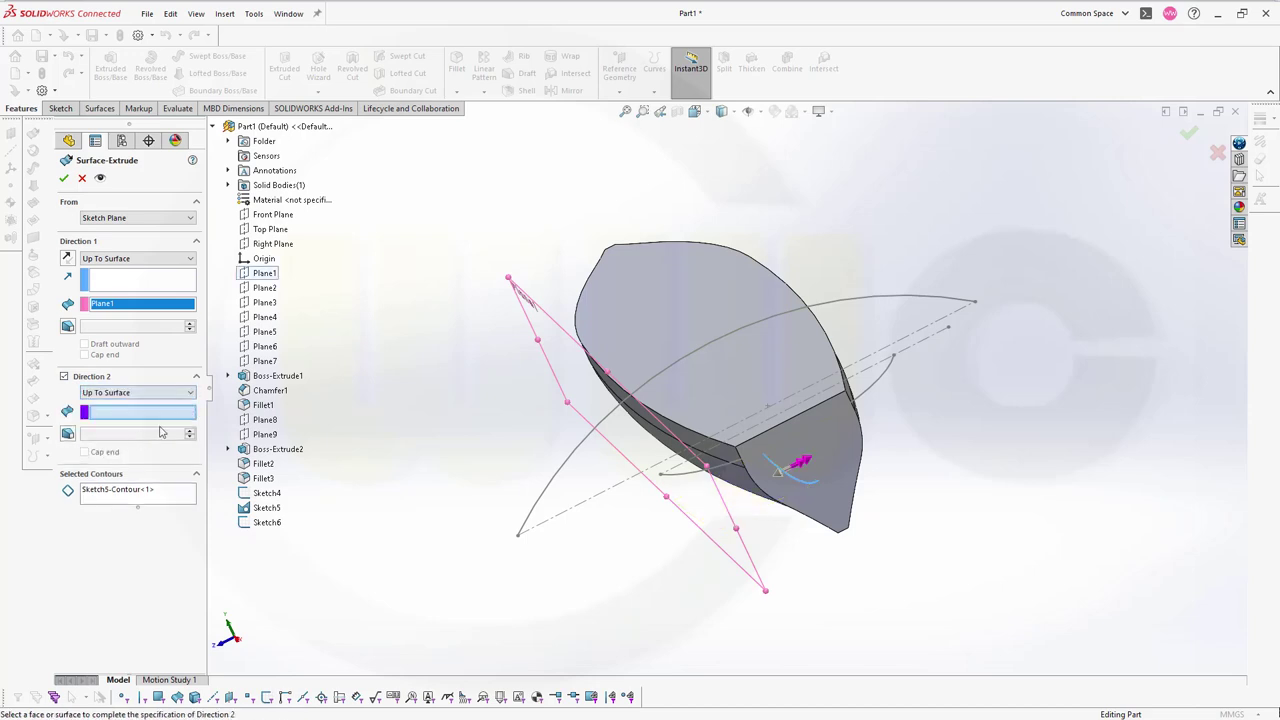
click(265, 288)
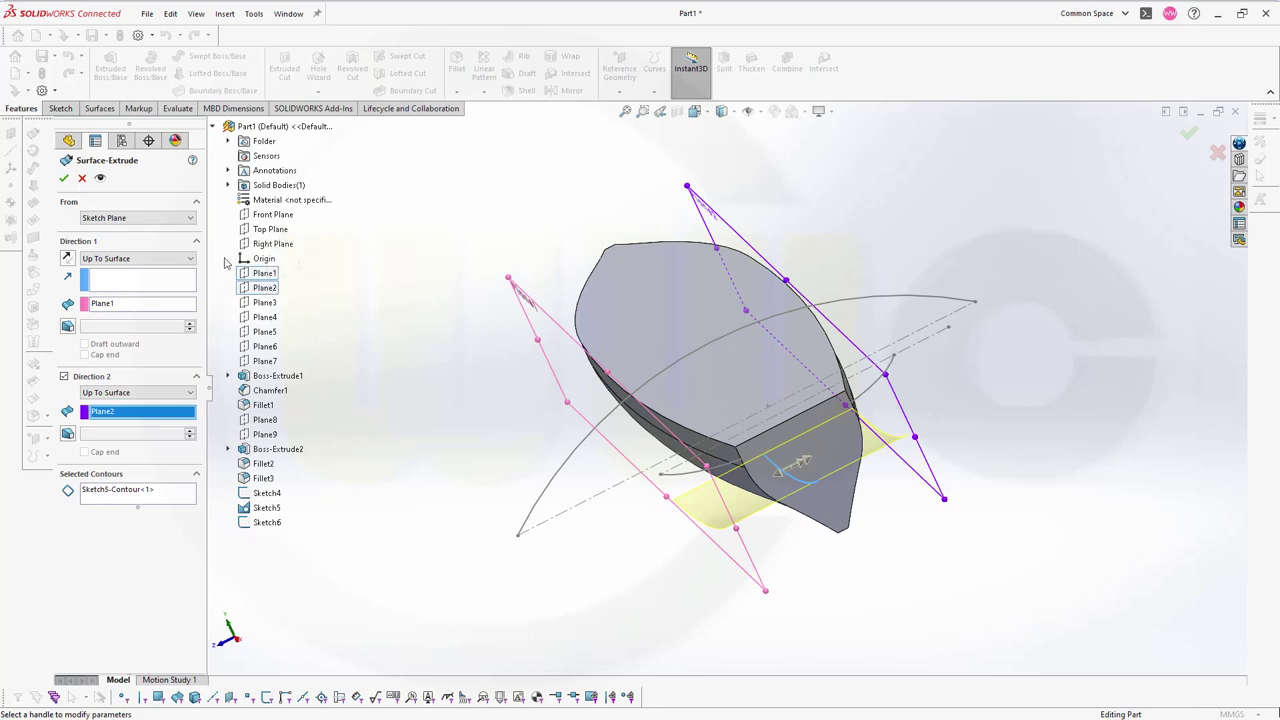
click(63, 178)
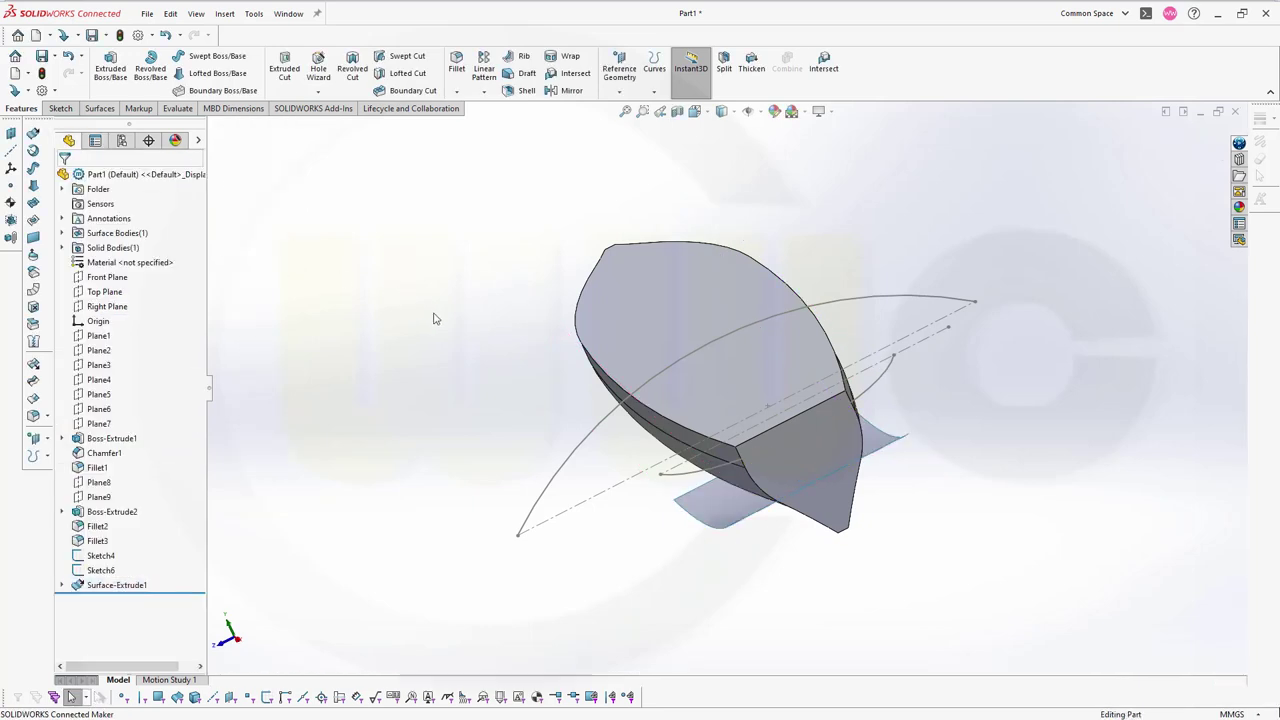
Step: Extrude the Right Plane arc as a surface, up to Plane3 in the first direction and up to Plane4 in the second
middle_drag(444, 337, 483, 317)
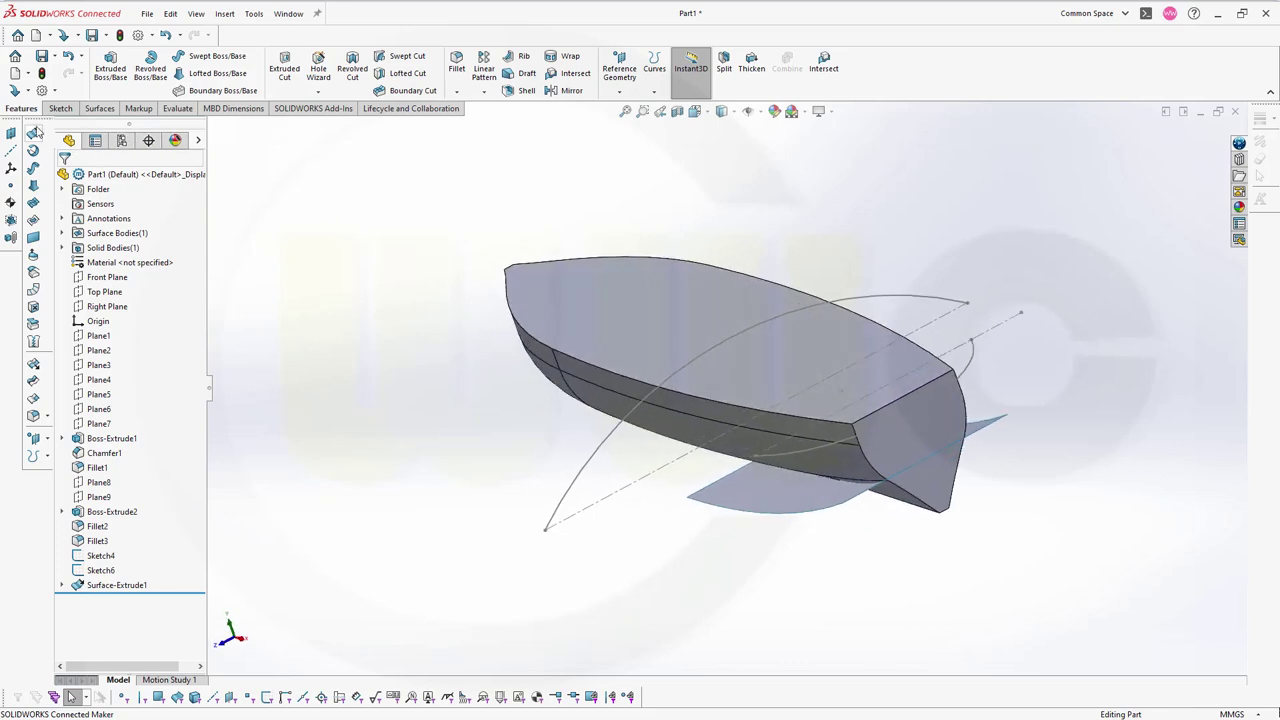
click(33, 133)
click(598, 454)
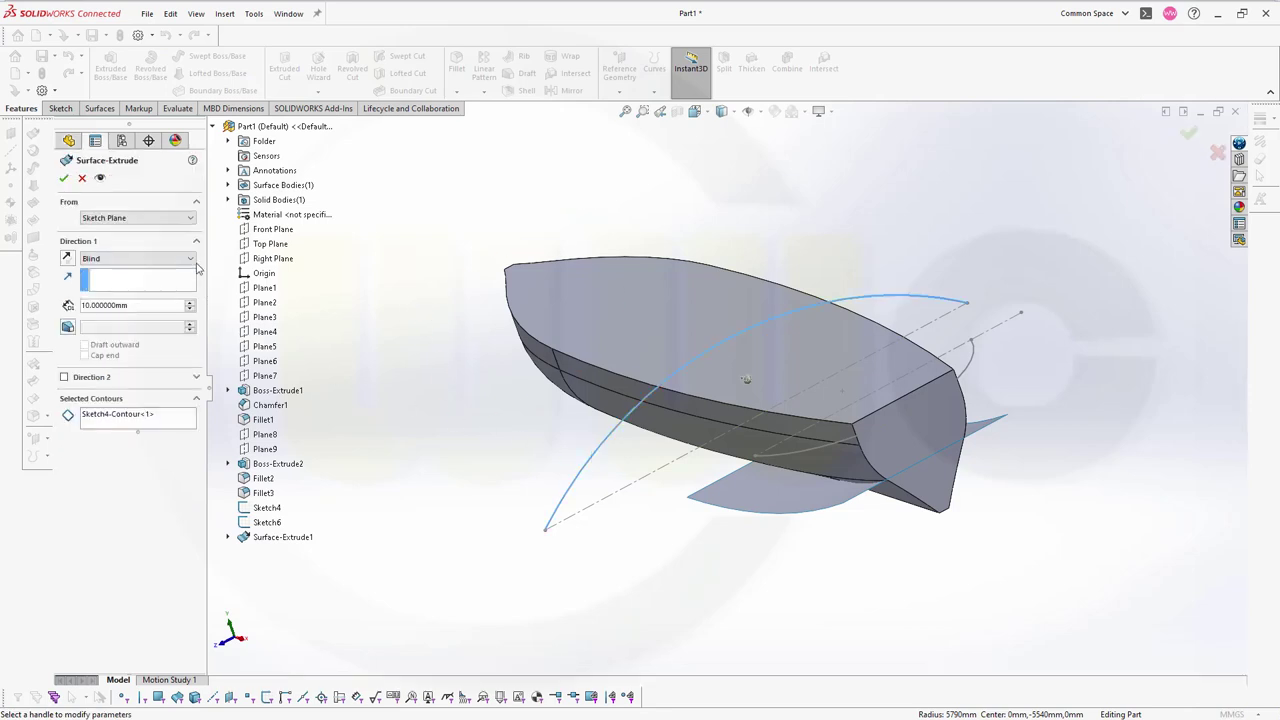
click(190, 259)
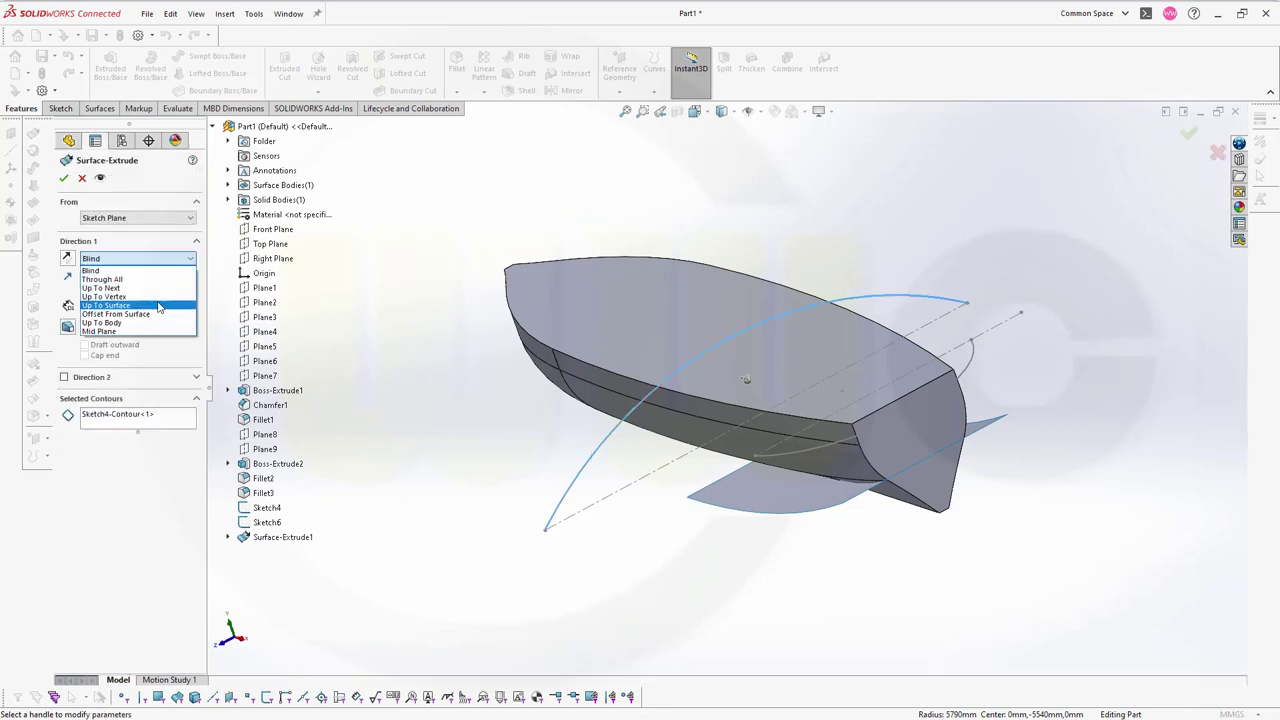
click(158, 305)
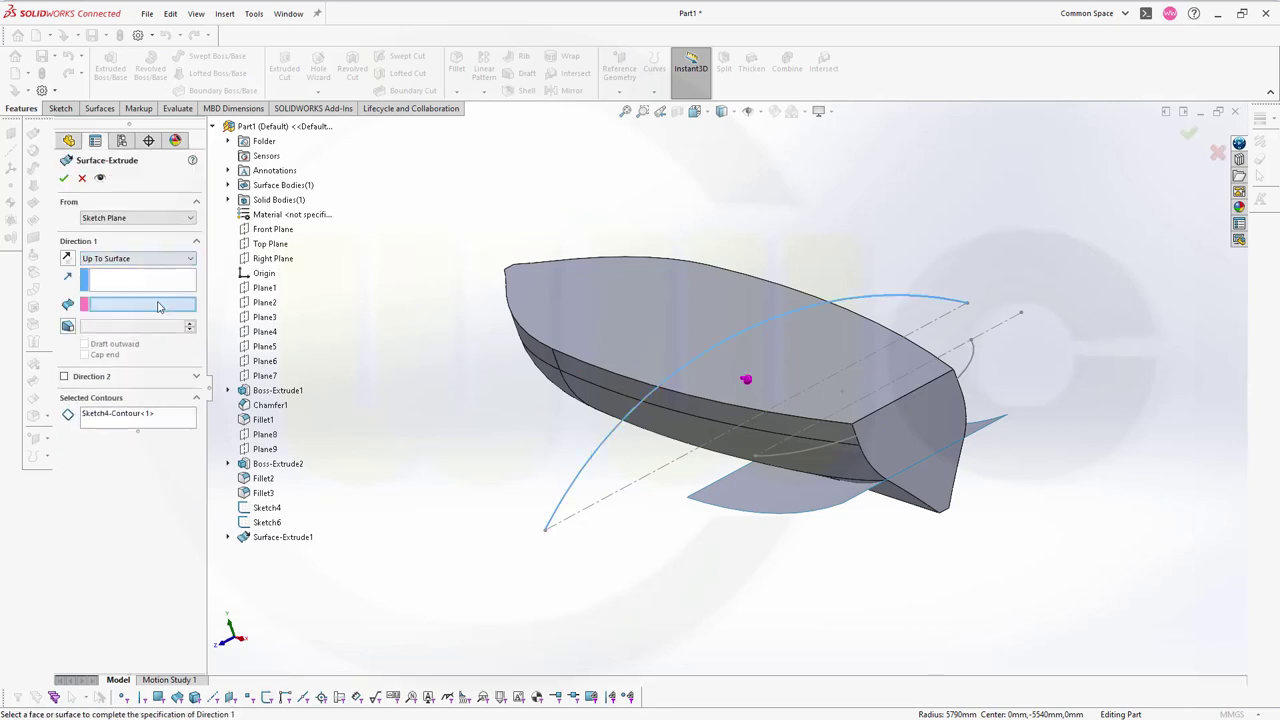
click(266, 317)
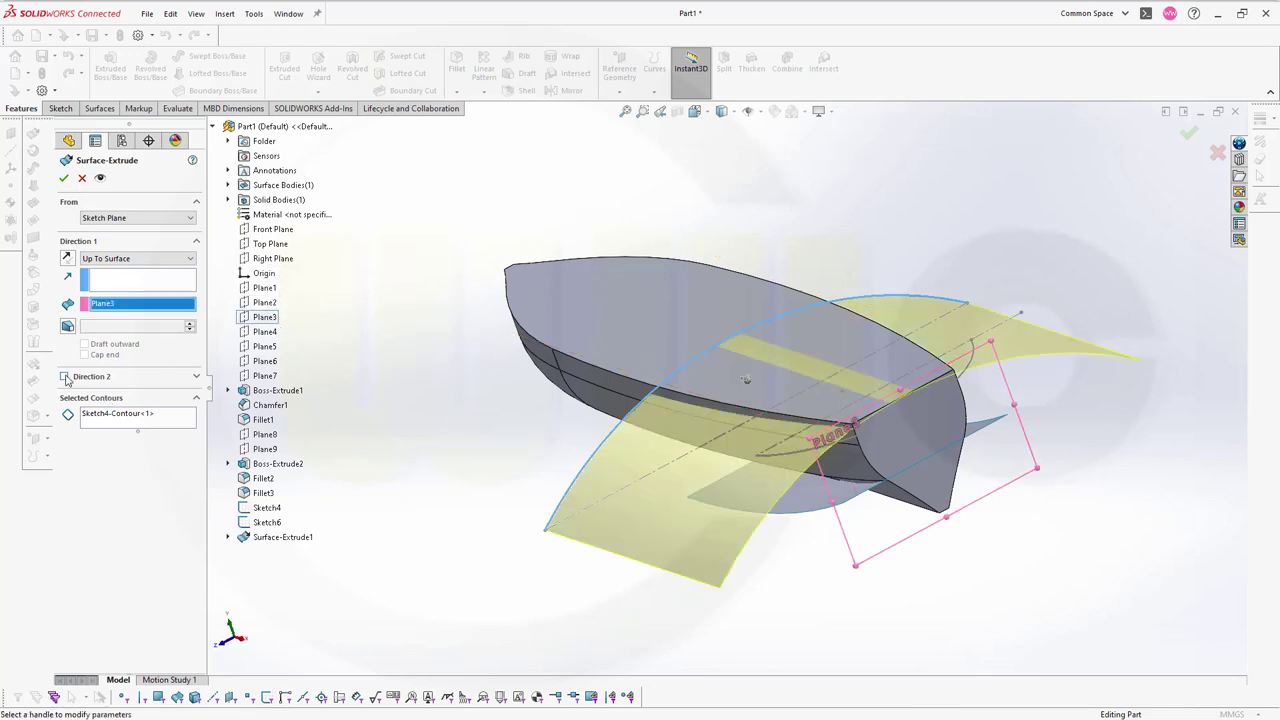
click(65, 377)
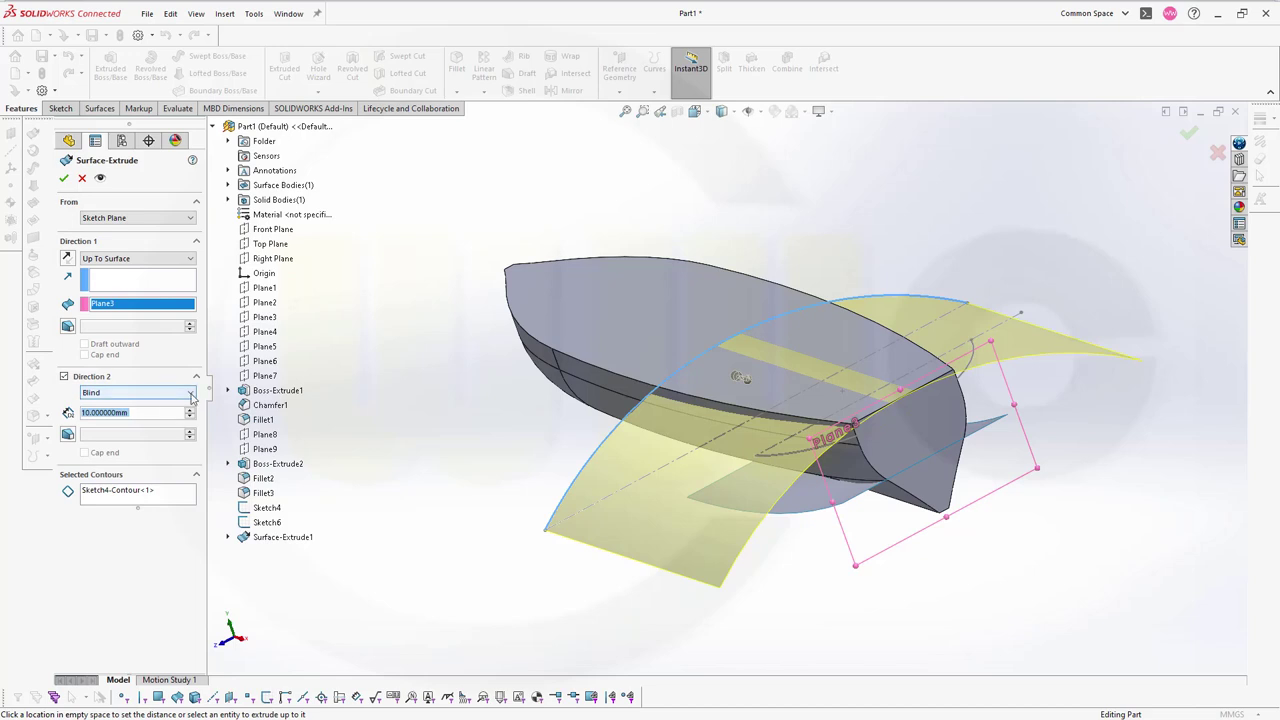
click(188, 397)
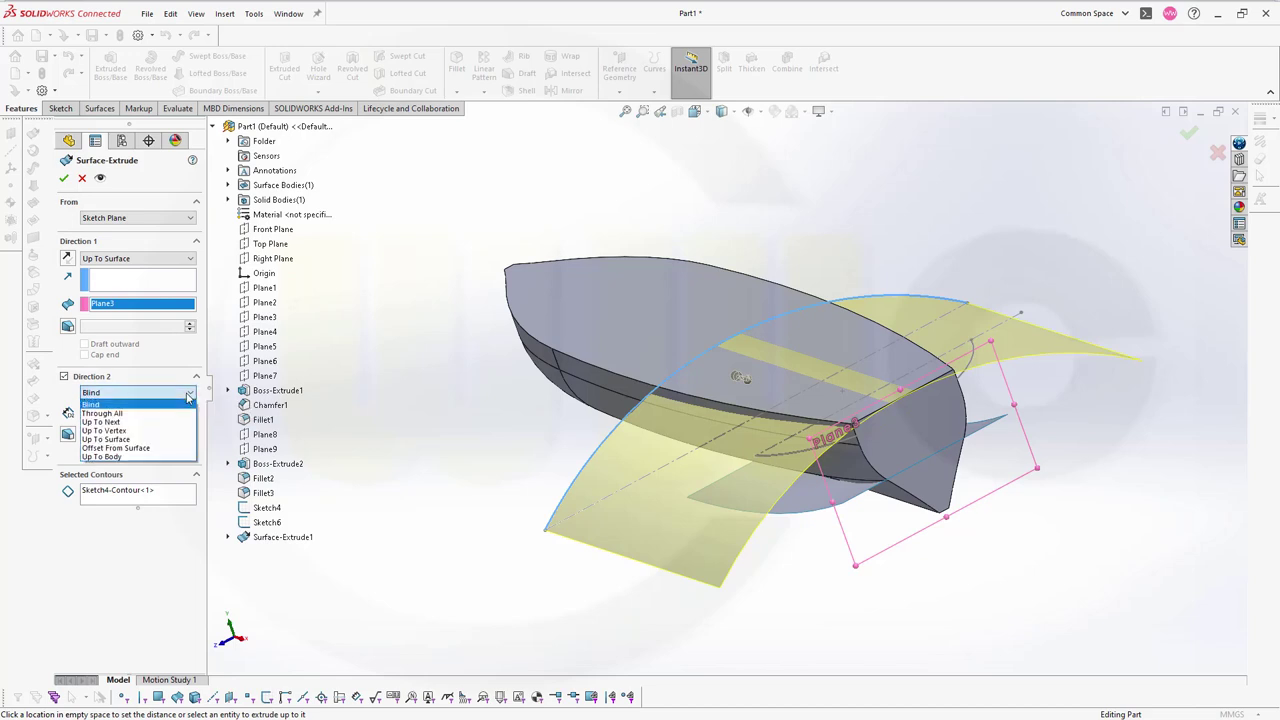
click(128, 444)
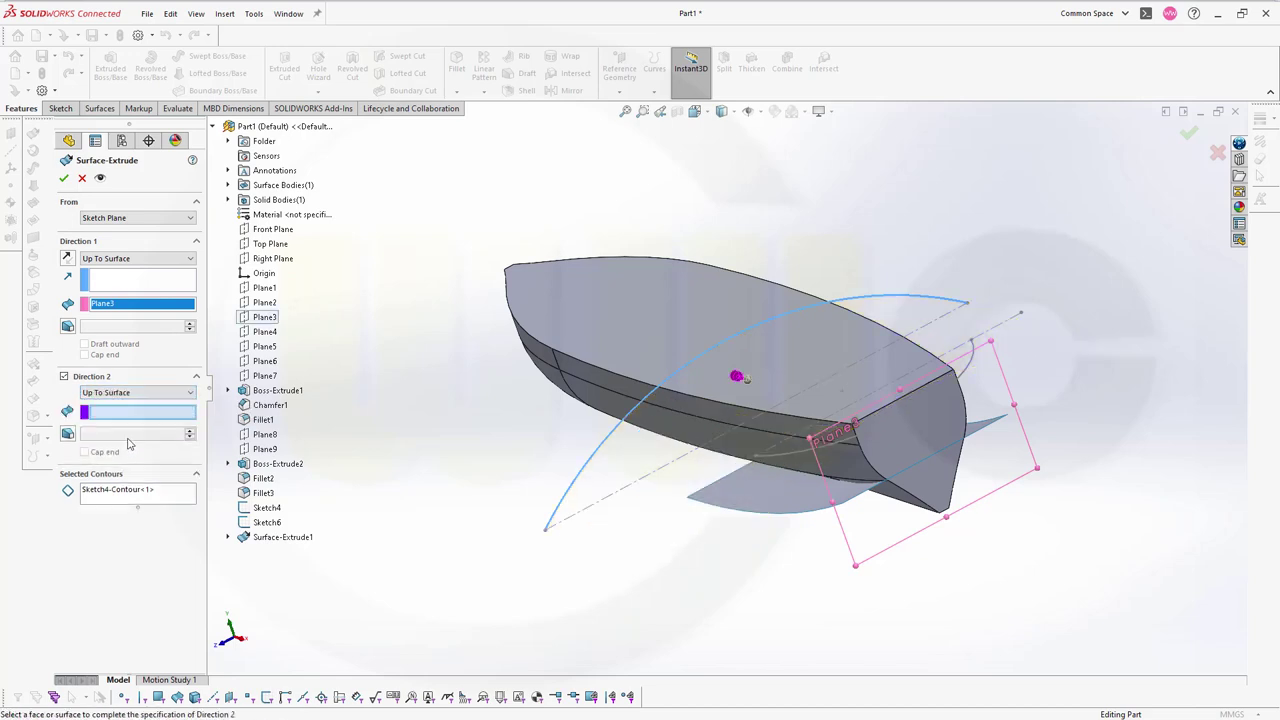
click(265, 332)
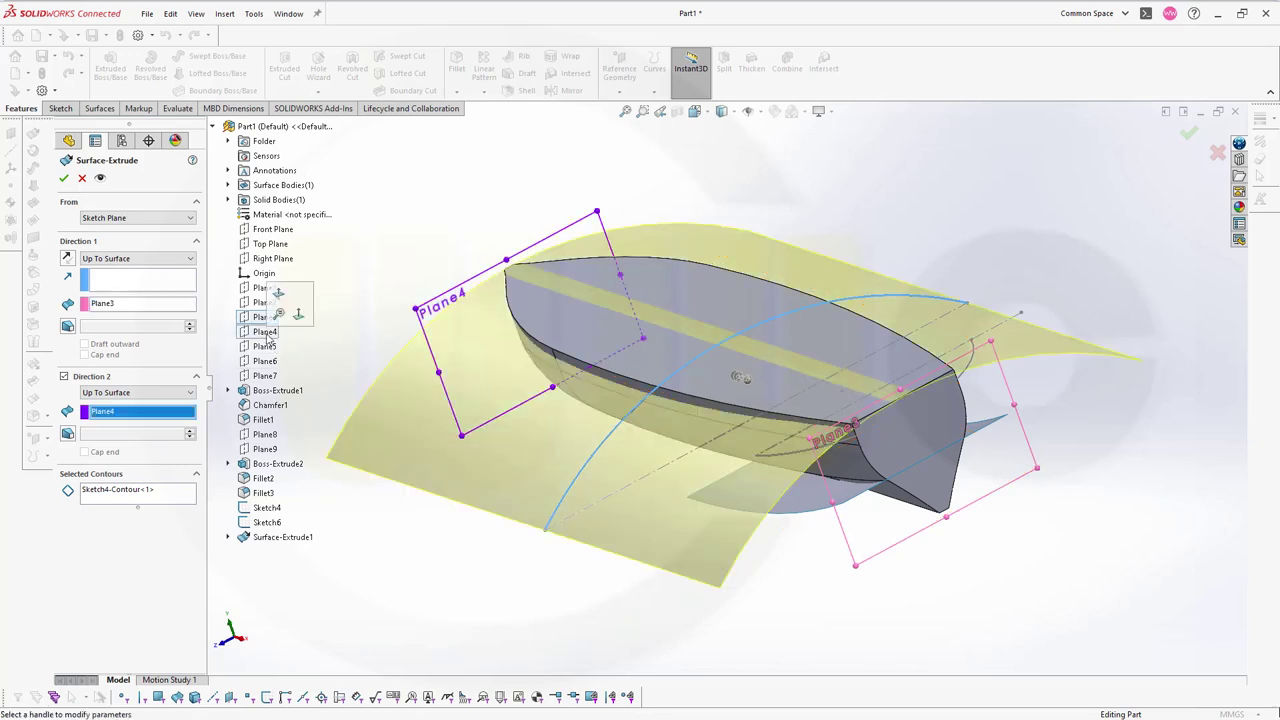
click(63, 178)
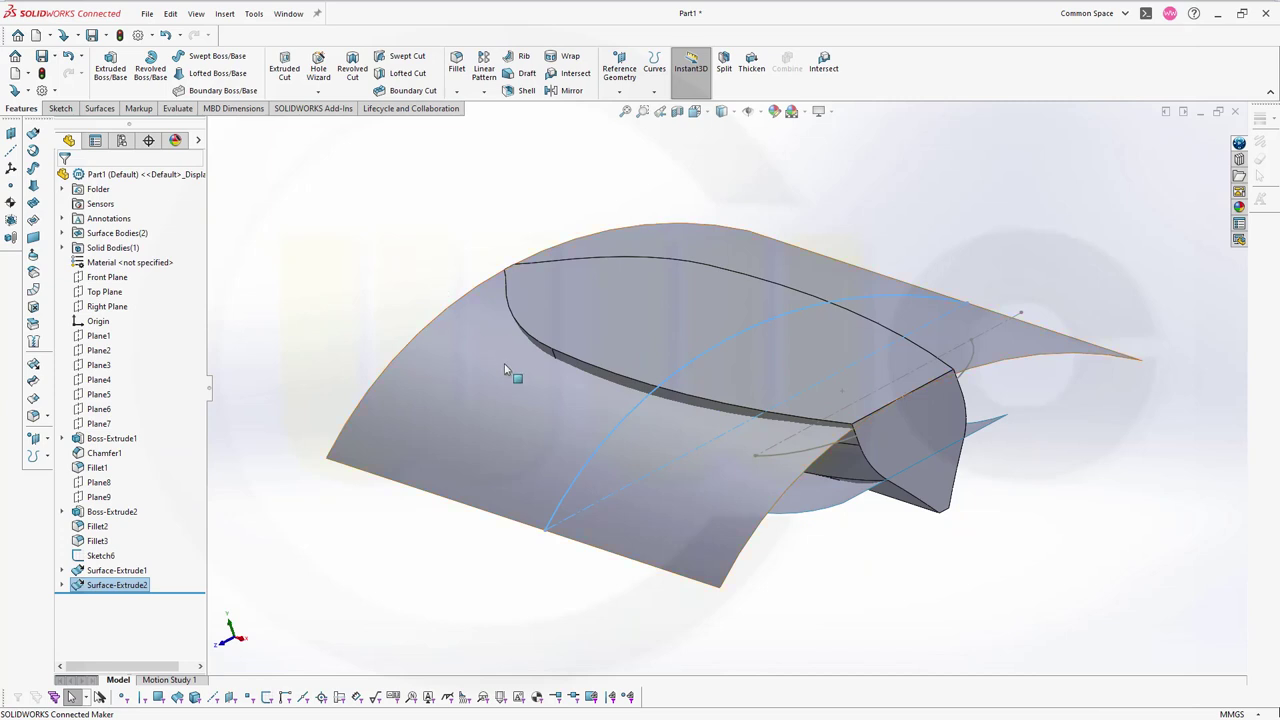
Step: Extrude the stern arc on the Top Plane as a surface, up to Plane5 in the first direction and up to Plane7 in the second
click(908, 610)
middle_drag(906, 611, 966, 609)
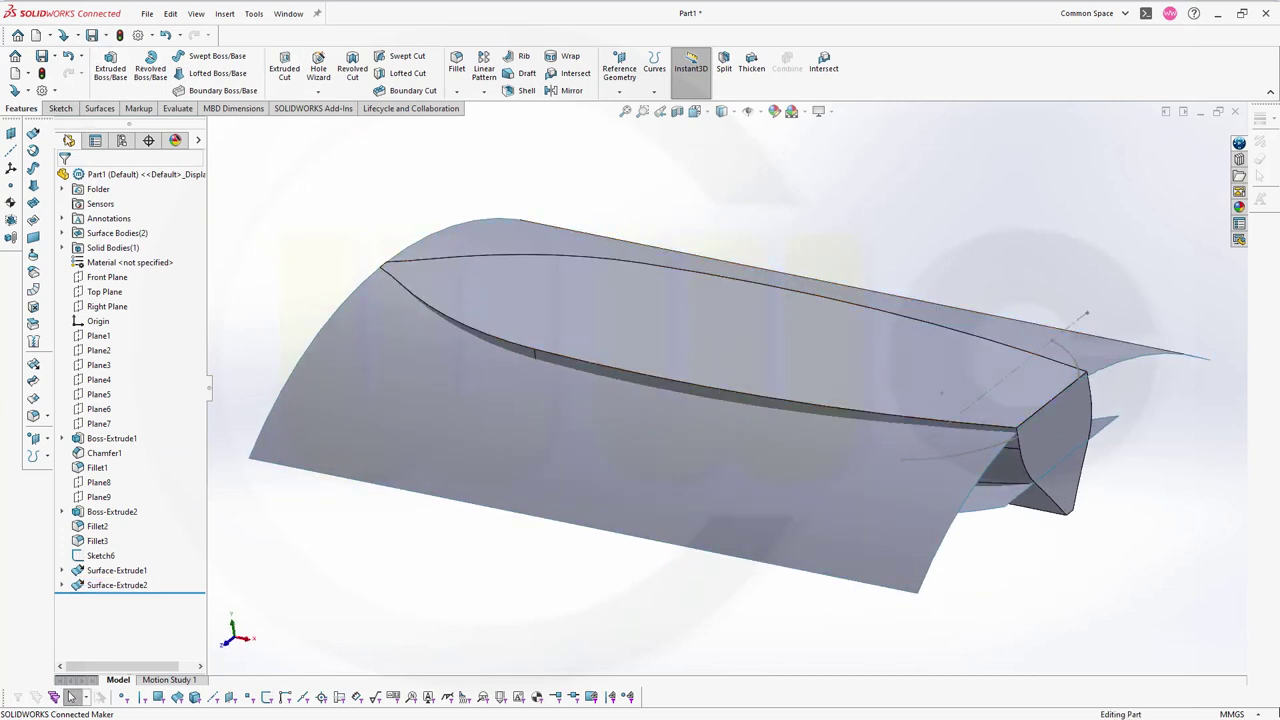
click(32, 135)
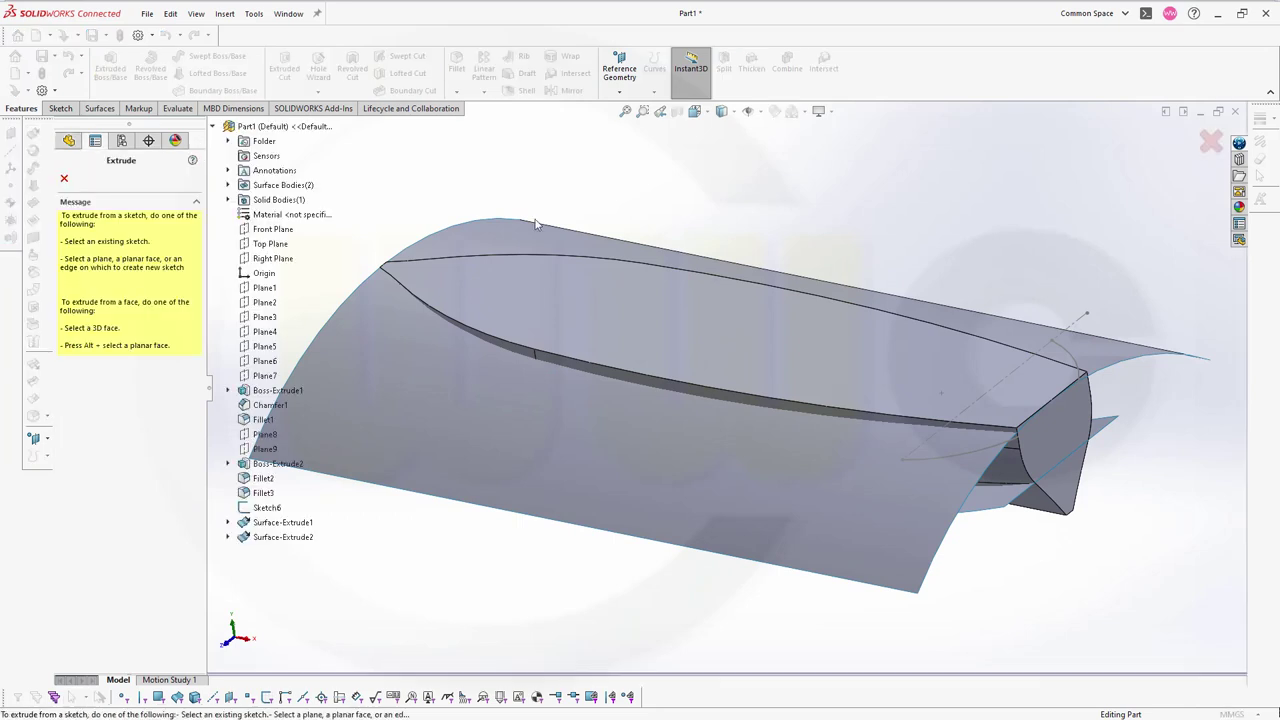
click(1080, 365)
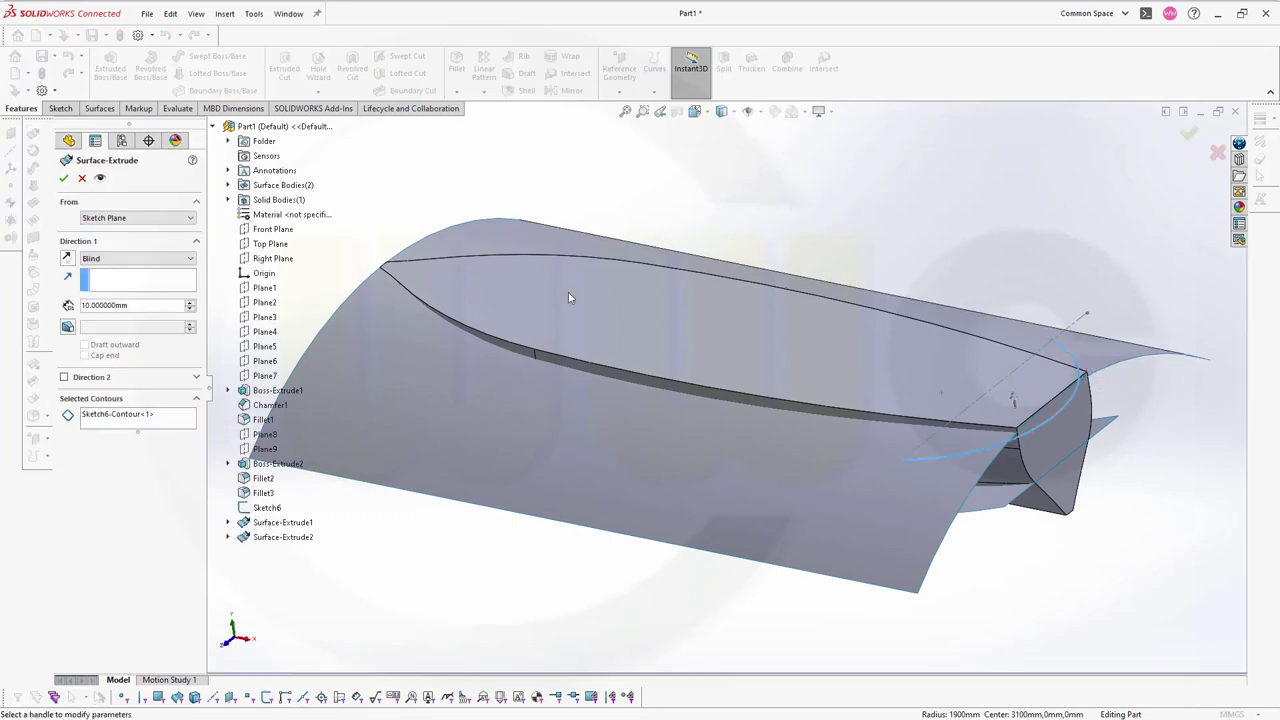
click(150, 258)
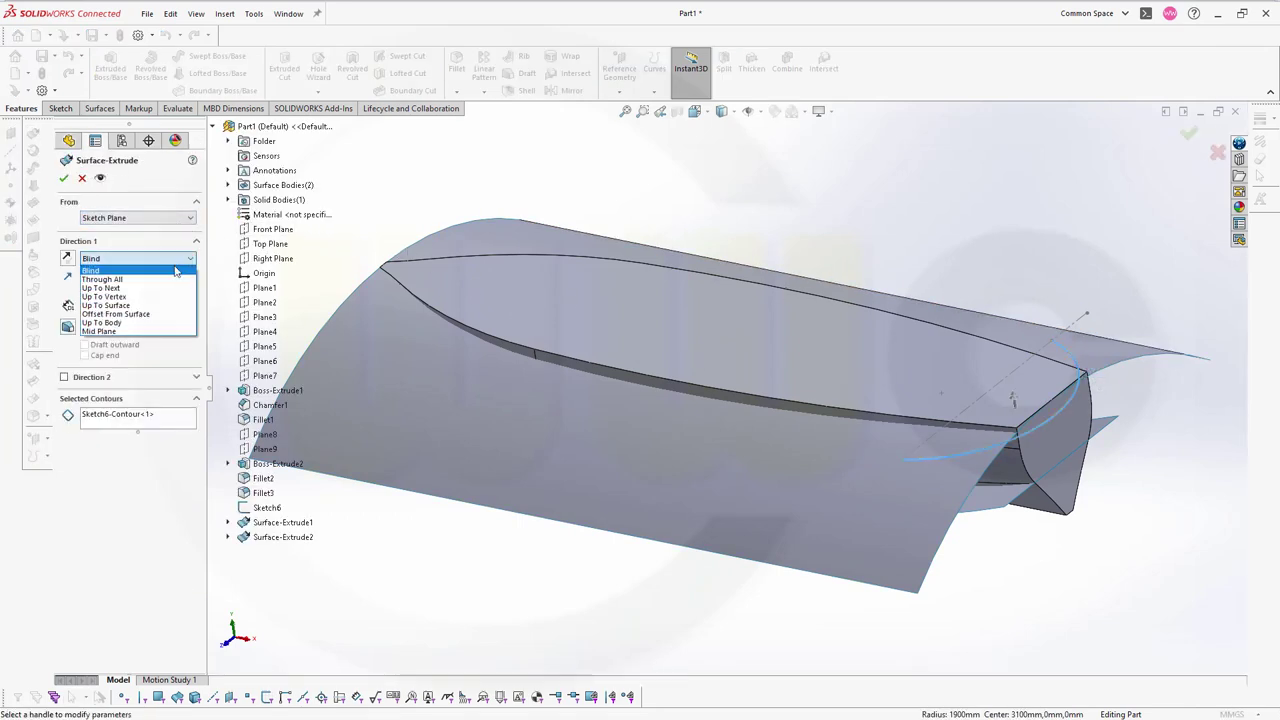
click(140, 305)
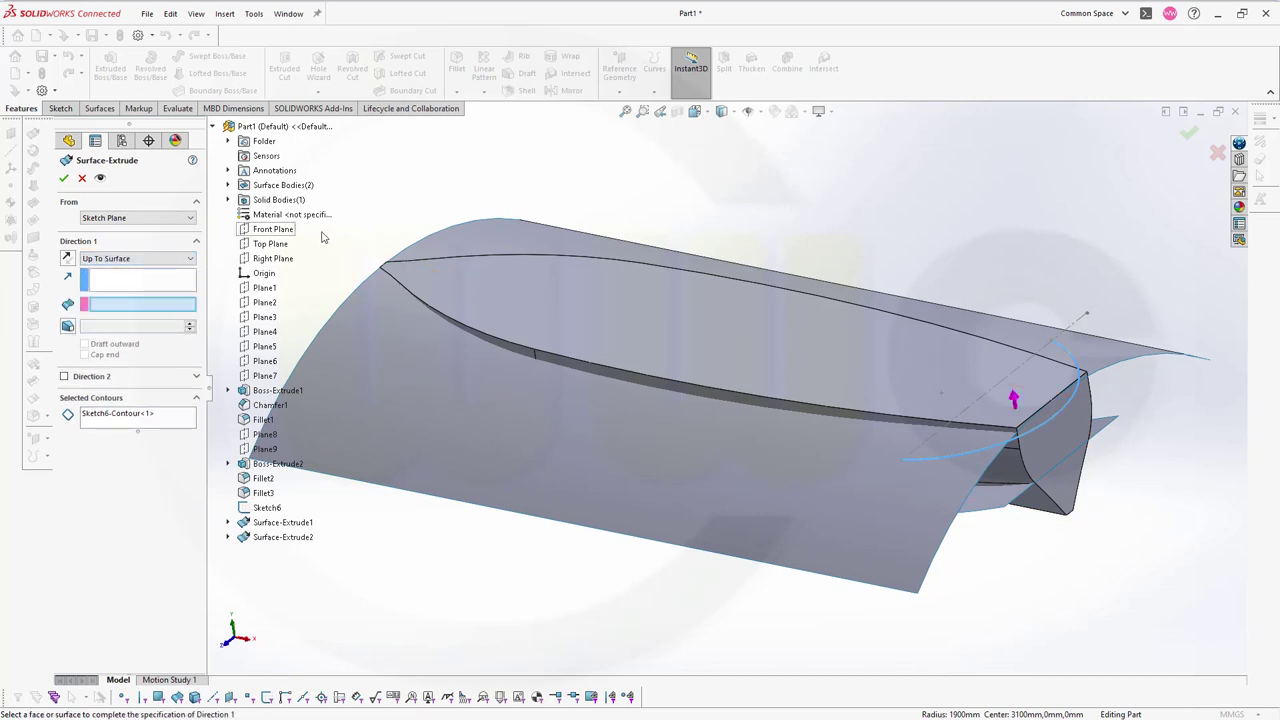
click(265, 346)
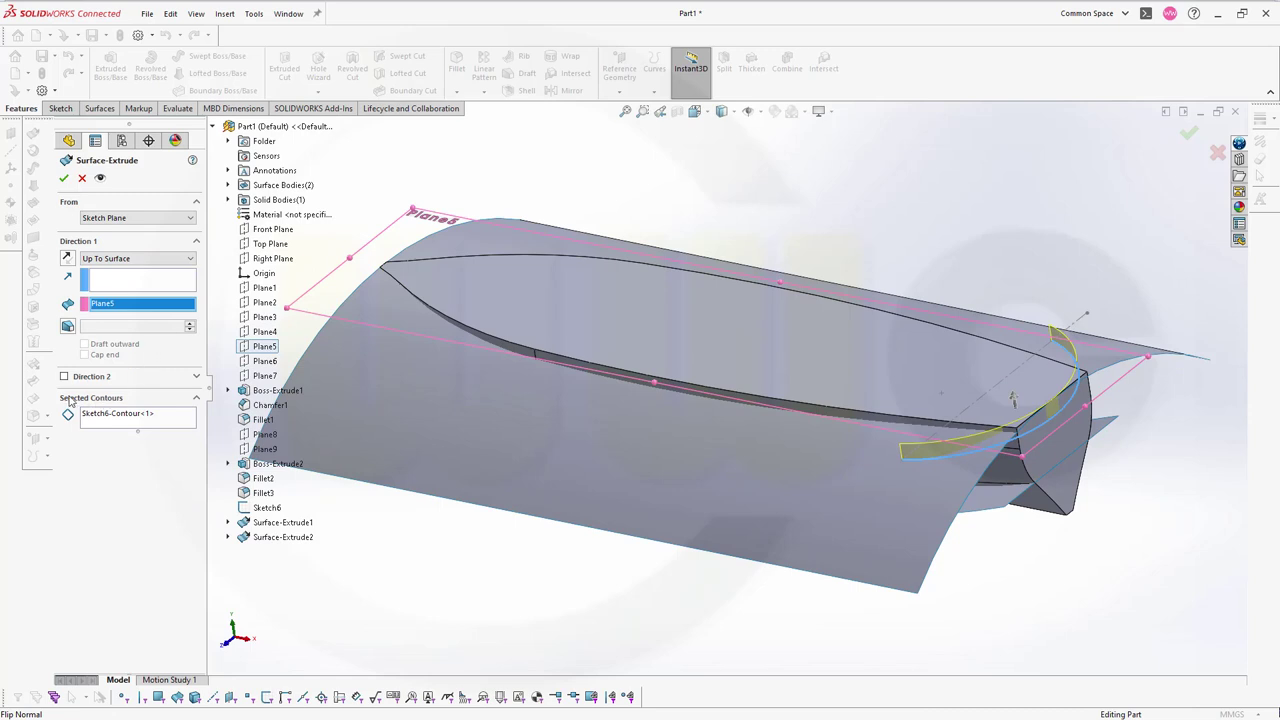
click(64, 377)
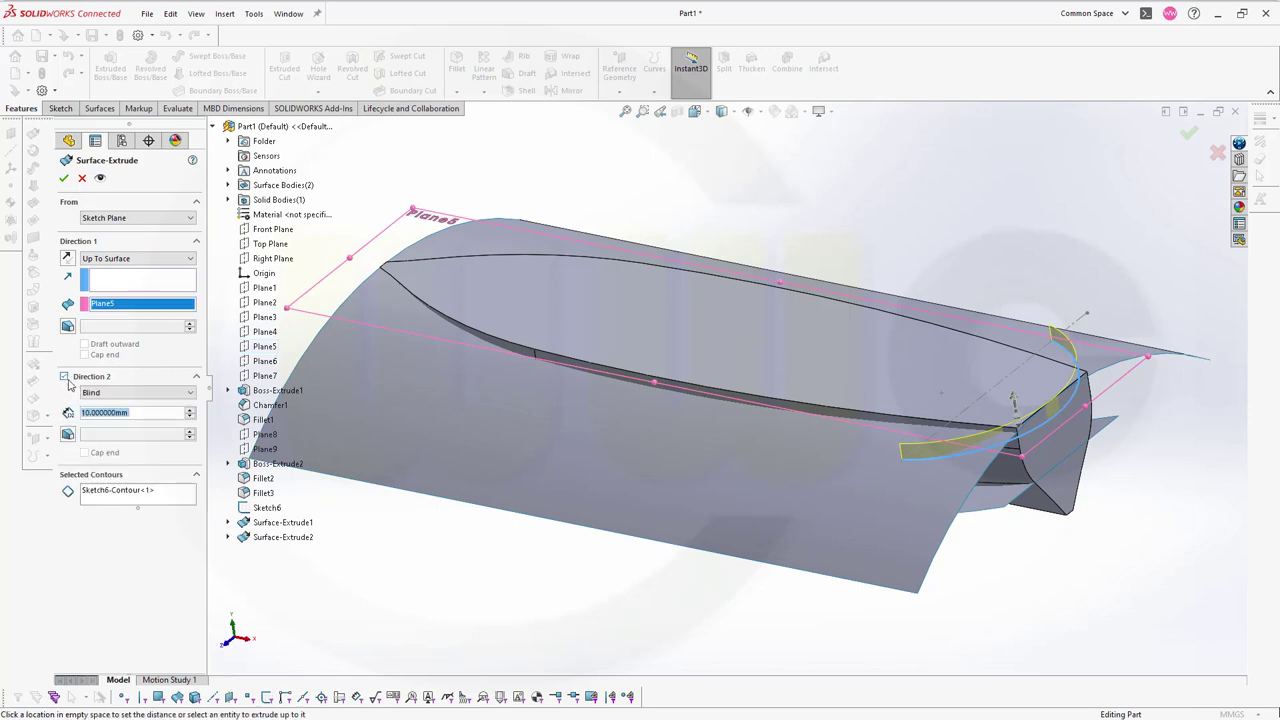
click(188, 394)
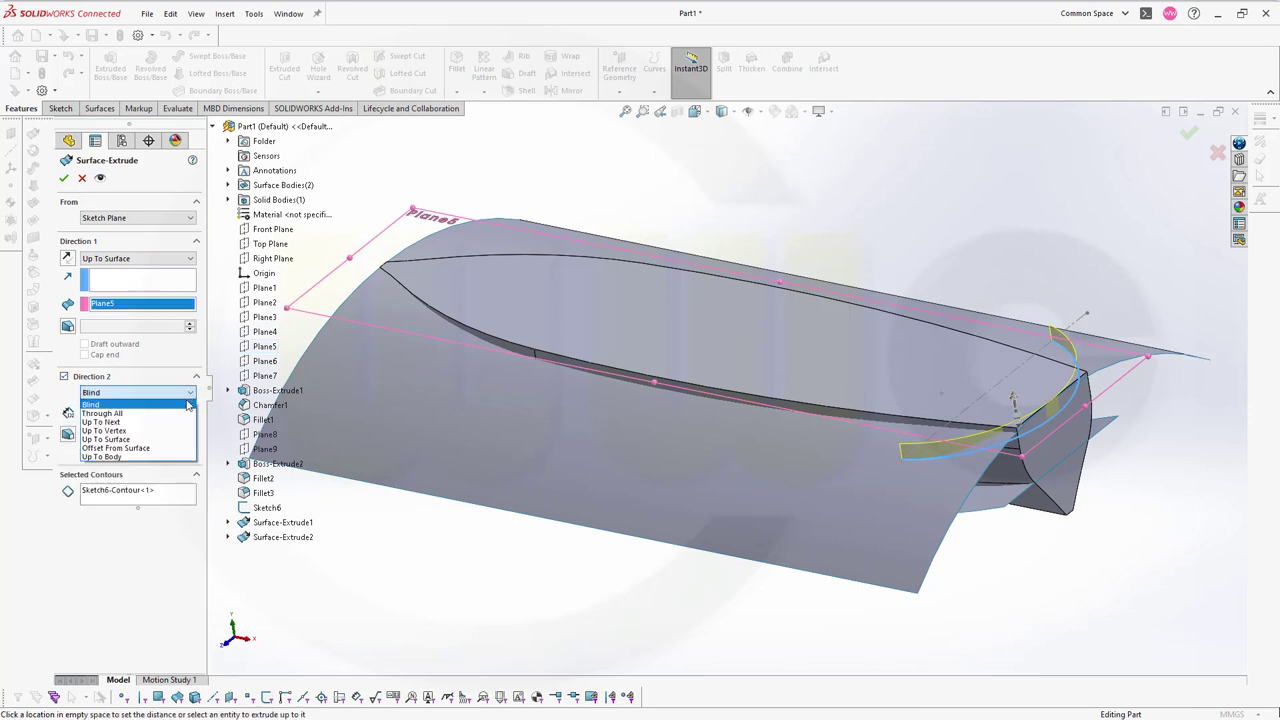
click(140, 439)
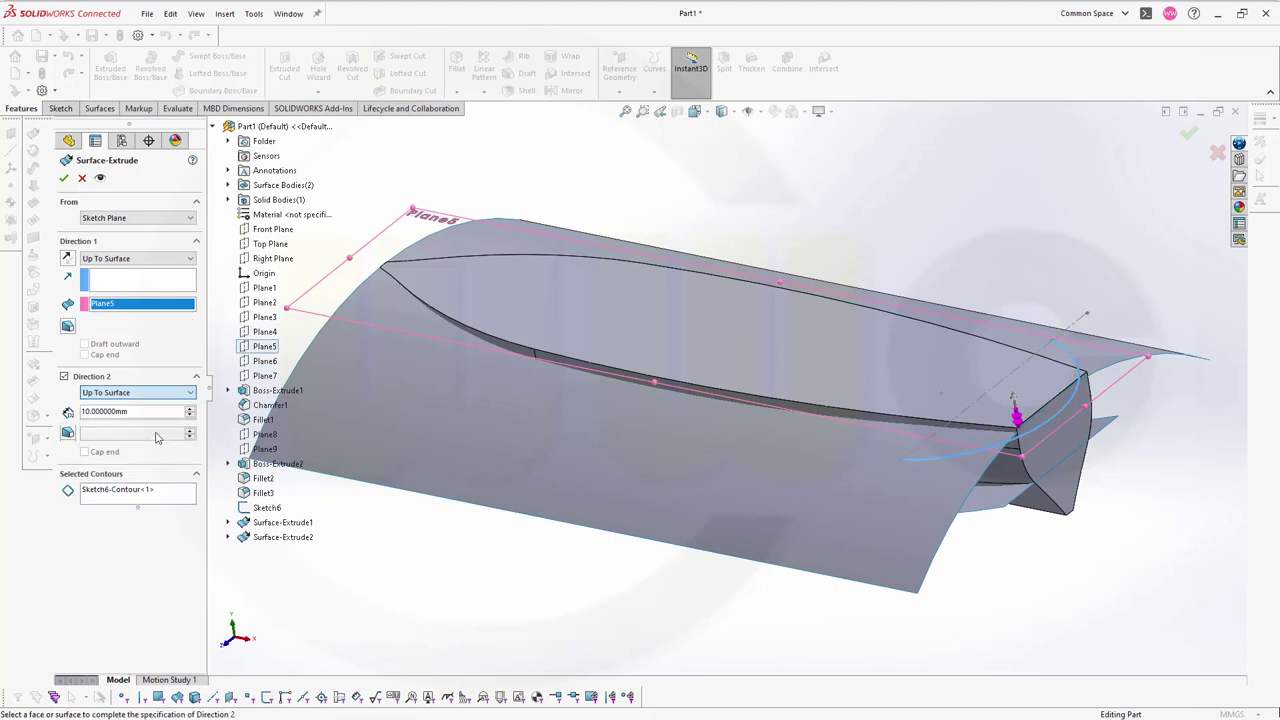
click(265, 375)
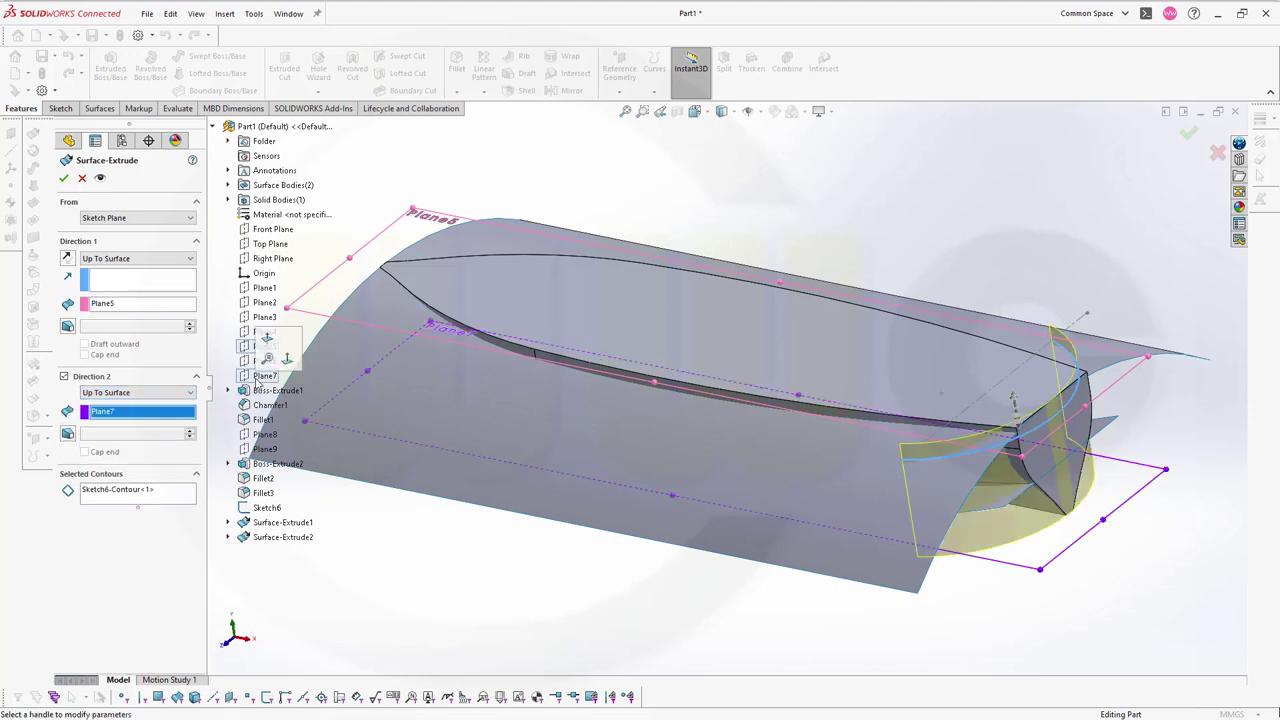
click(63, 178)
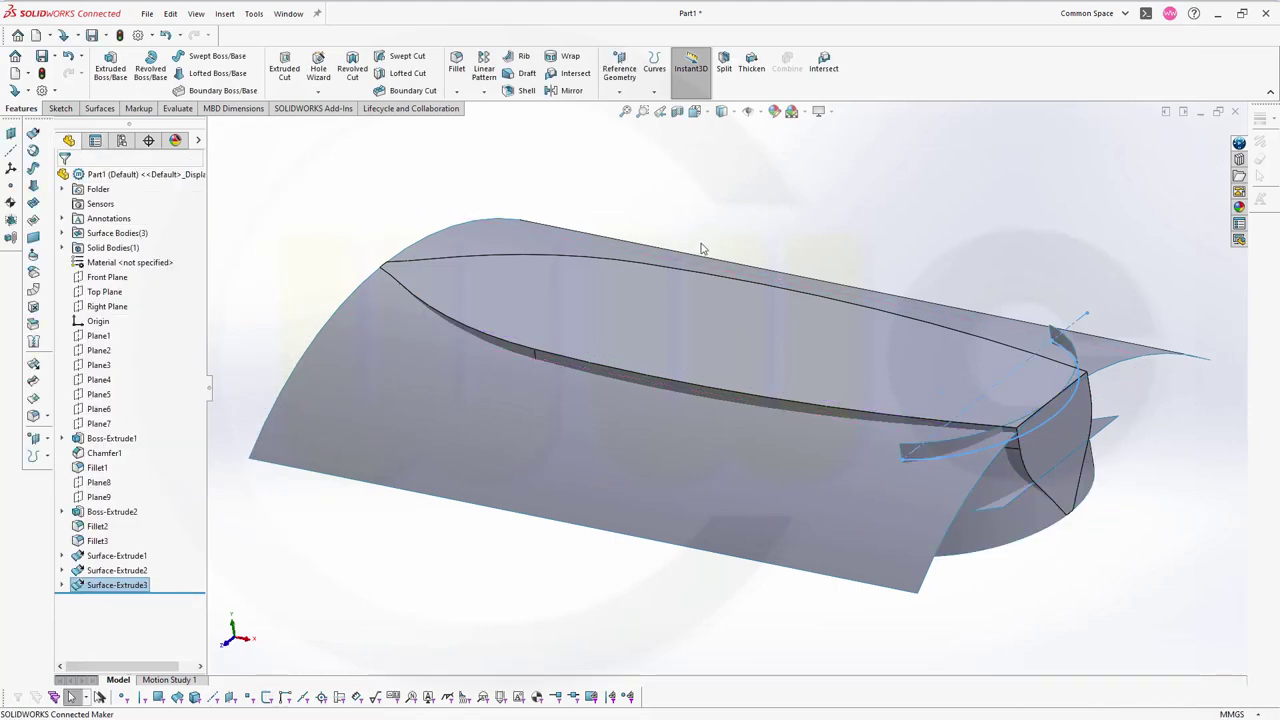
Step: Hide the surface bodies Surface-Extrude2 and Surface-Extrude3
middle_drag(701, 248, 660, 231)
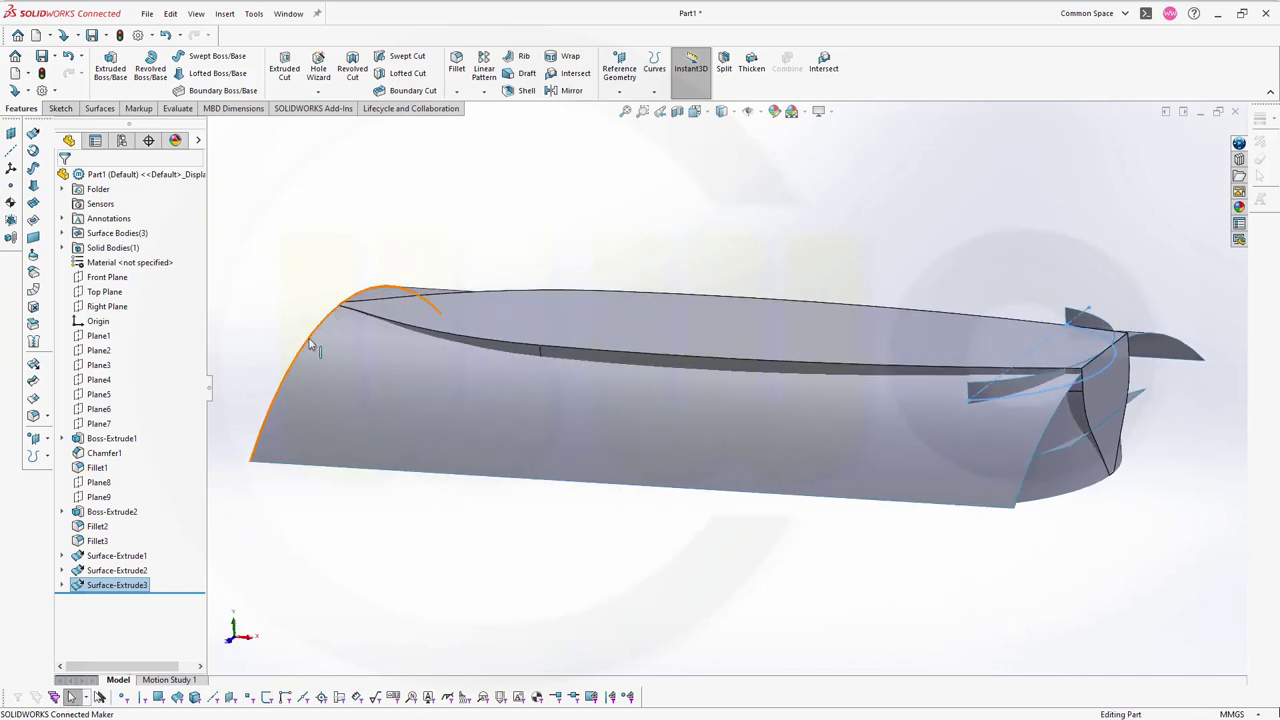
click(62, 233)
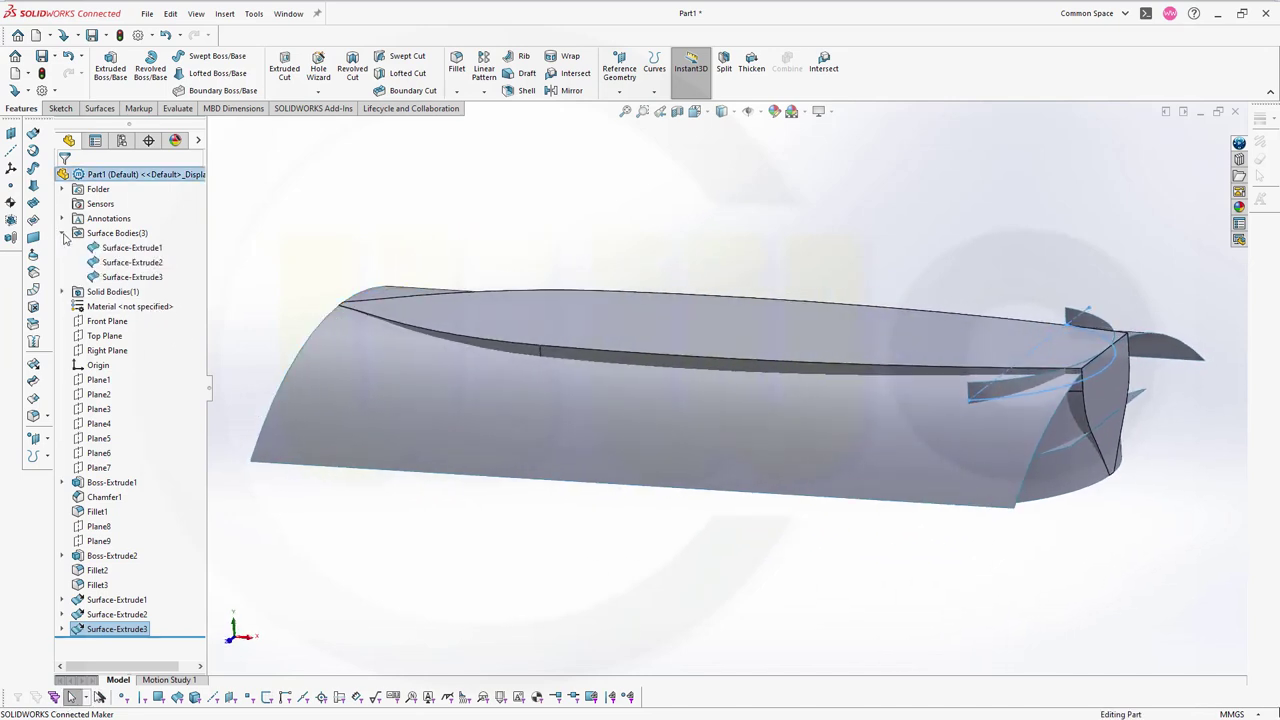
click(140, 262)
click(183, 240)
click(150, 277)
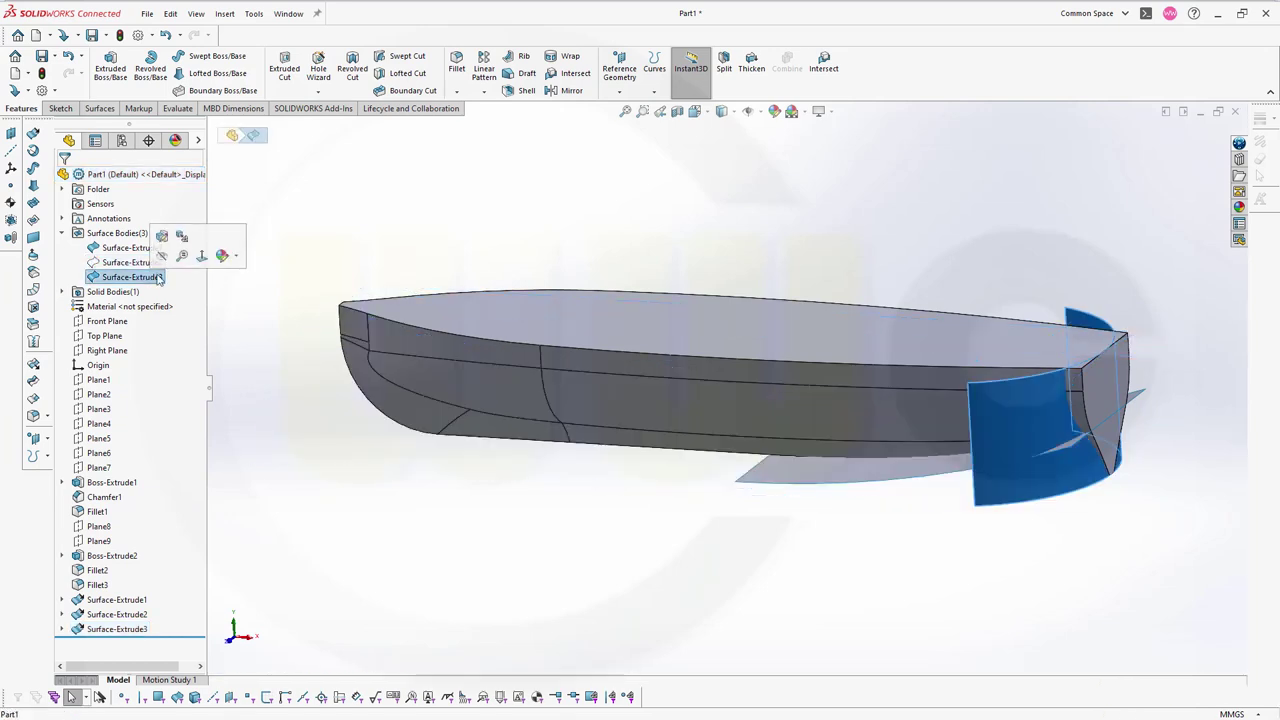
click(183, 248)
click(474, 213)
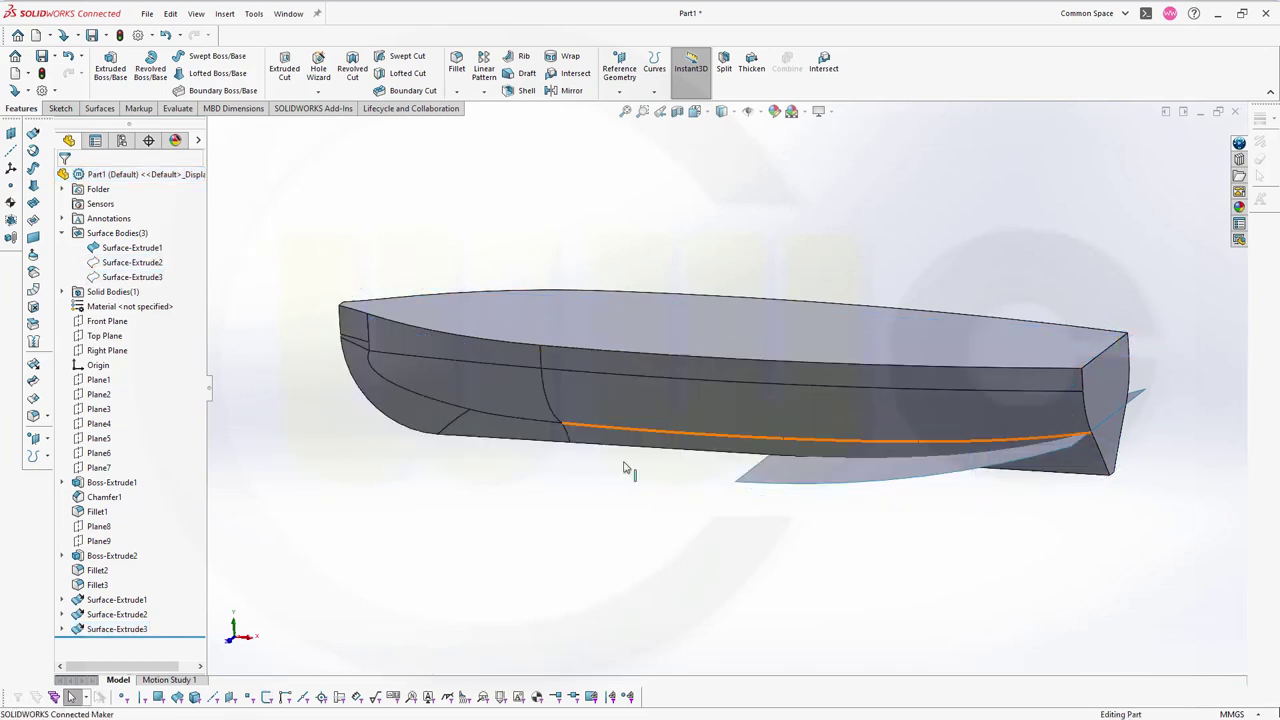
Step: Split the hull solid with the Surface-Extrude1 surface as trim tool and consume only Body 1, the piece beneath the stern
middle_drag(699, 519, 717, 469)
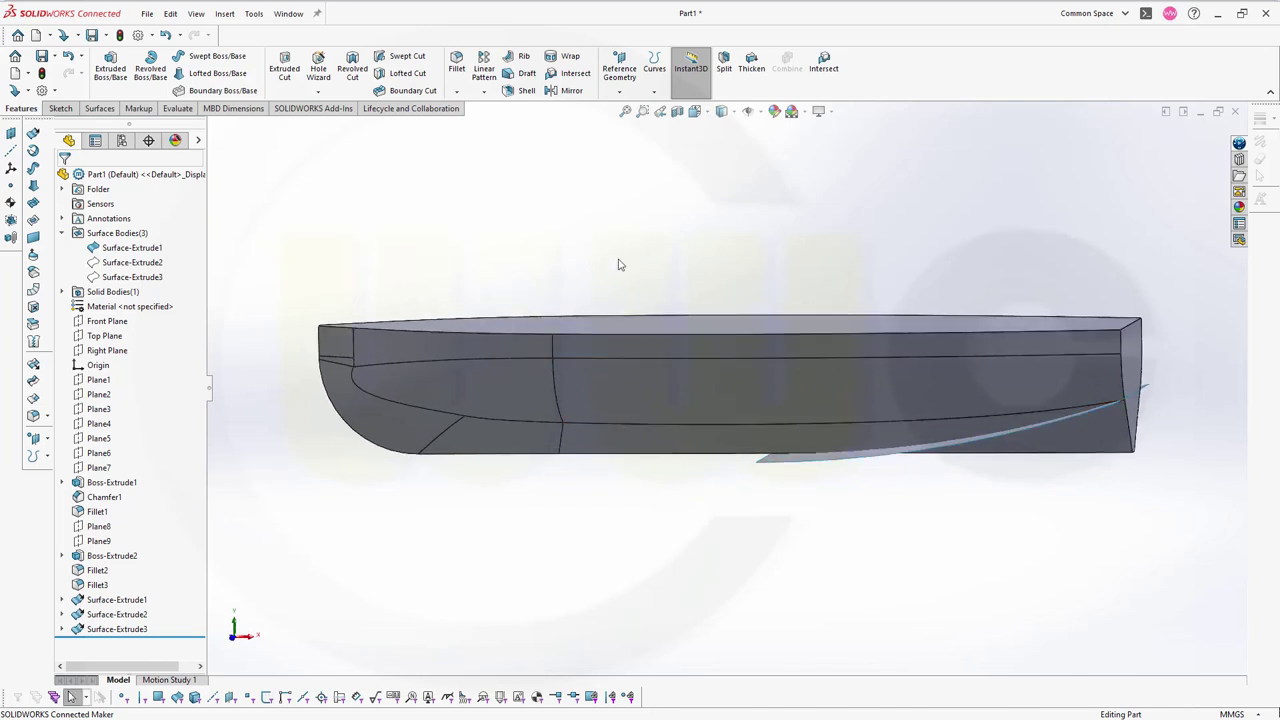
click(724, 62)
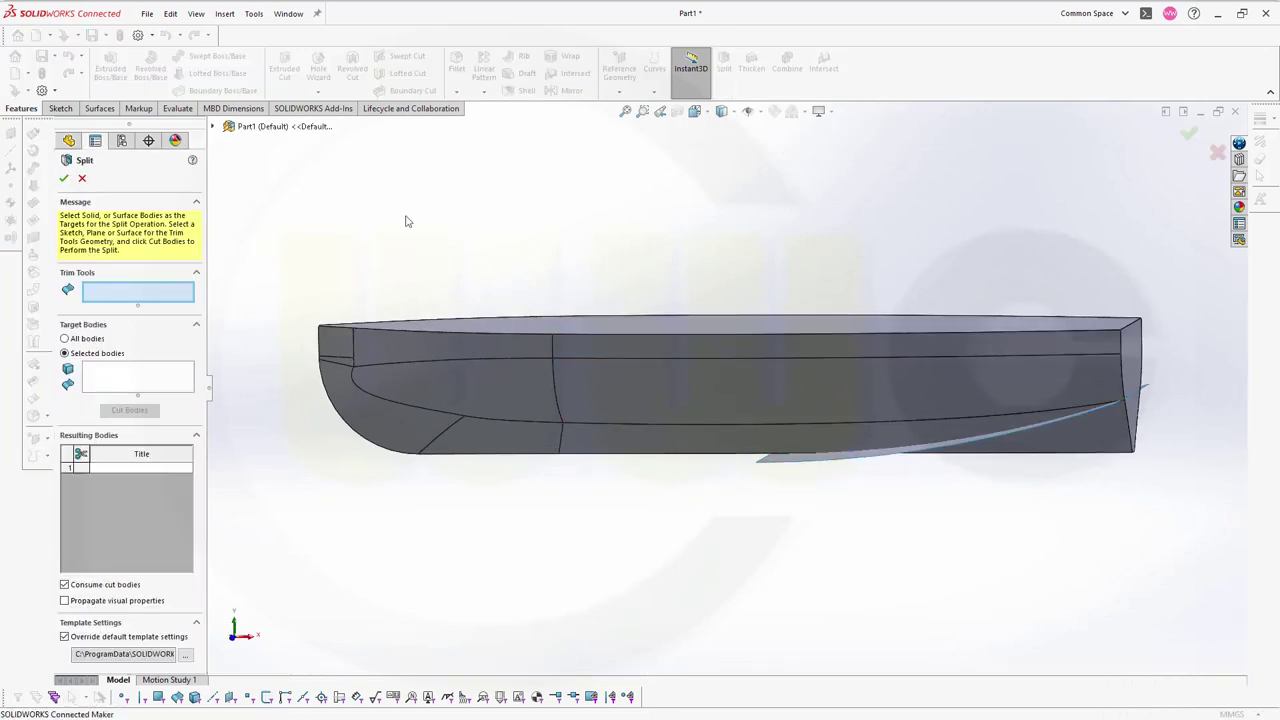
click(808, 466)
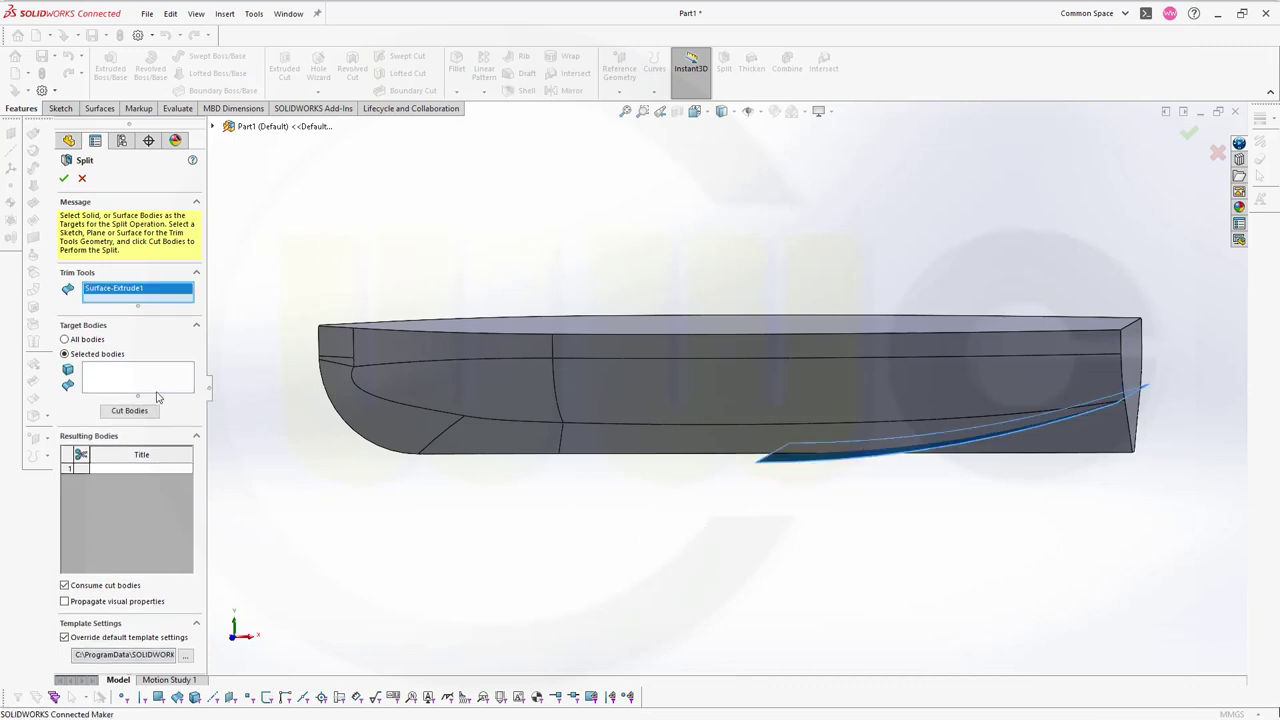
click(112, 381)
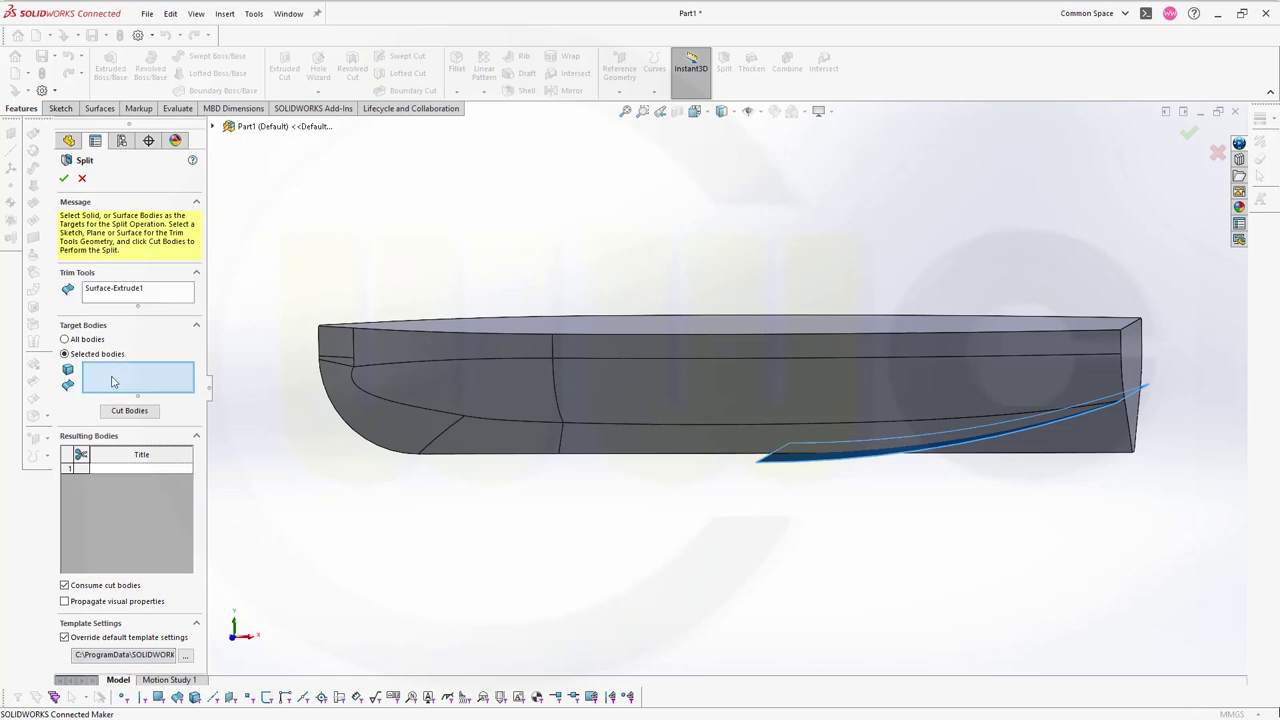
click(523, 368)
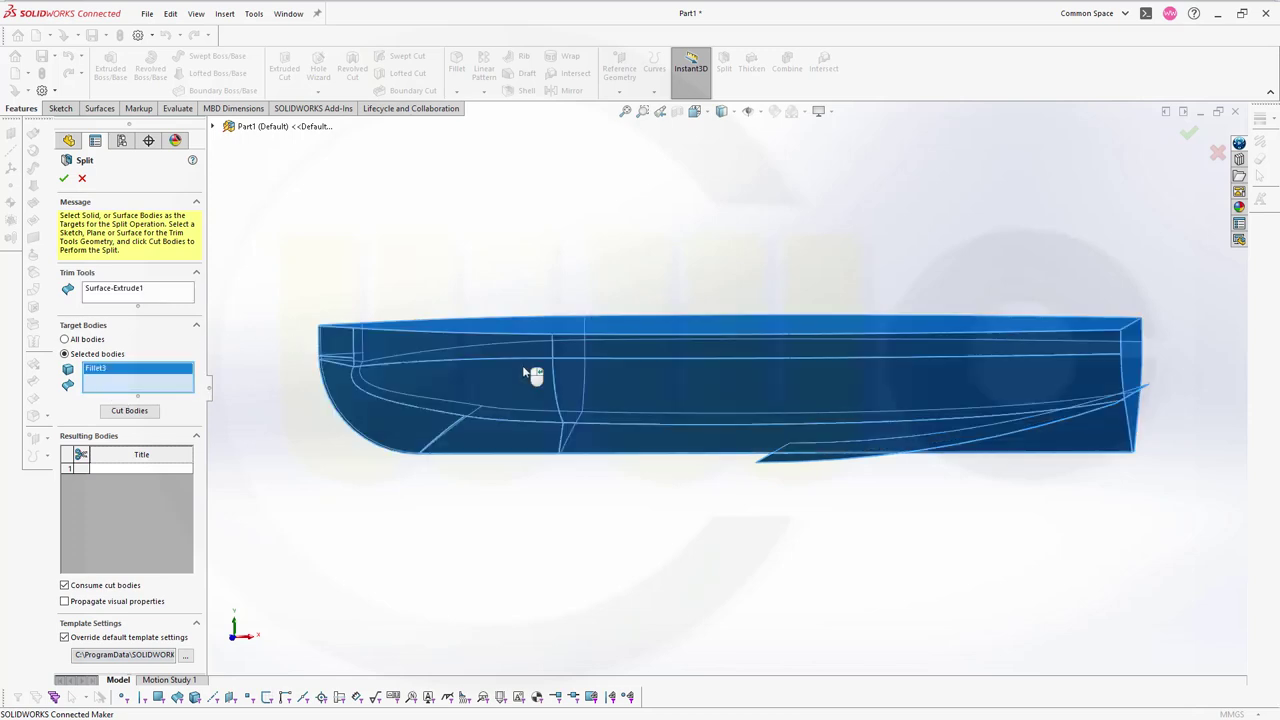
click(129, 410)
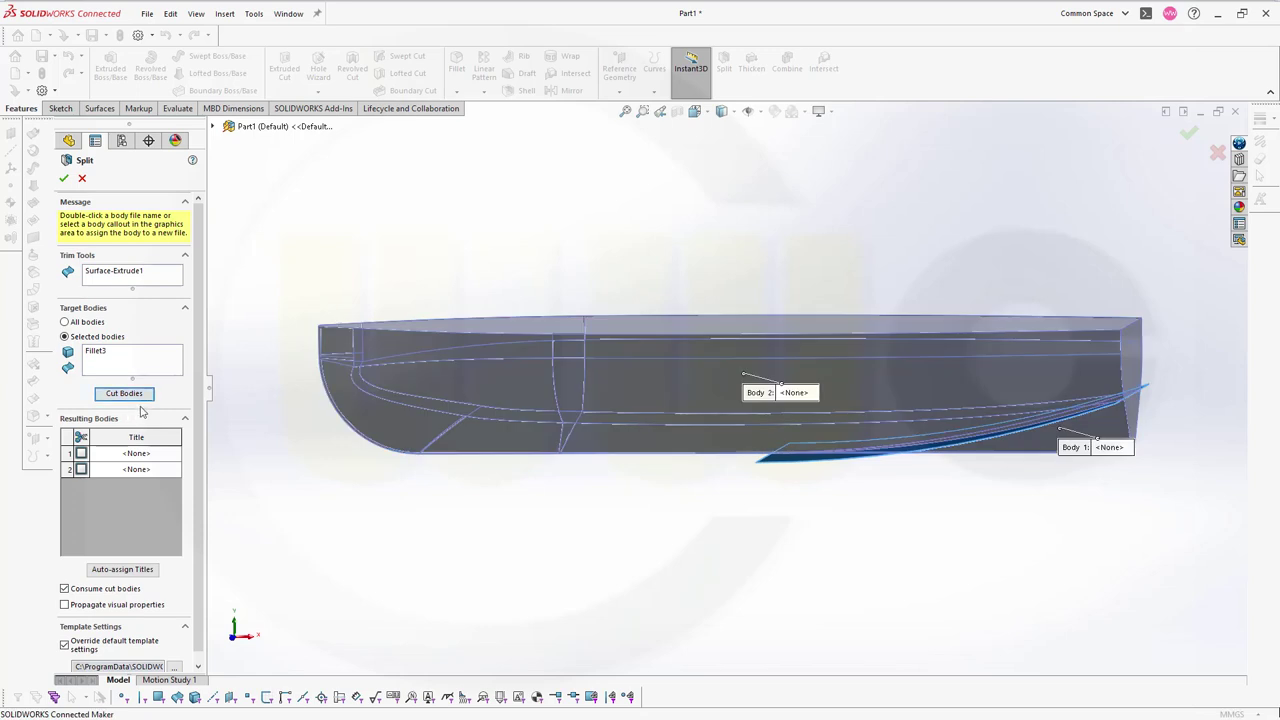
click(81, 470)
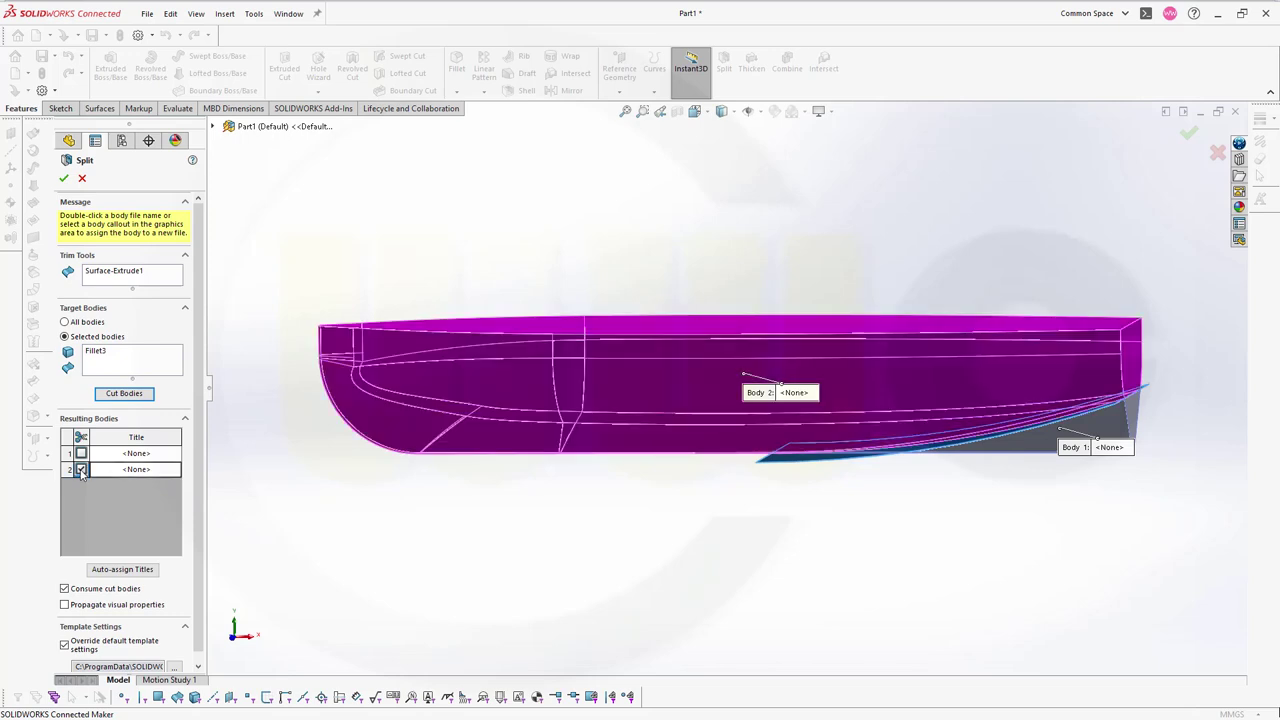
click(81, 453)
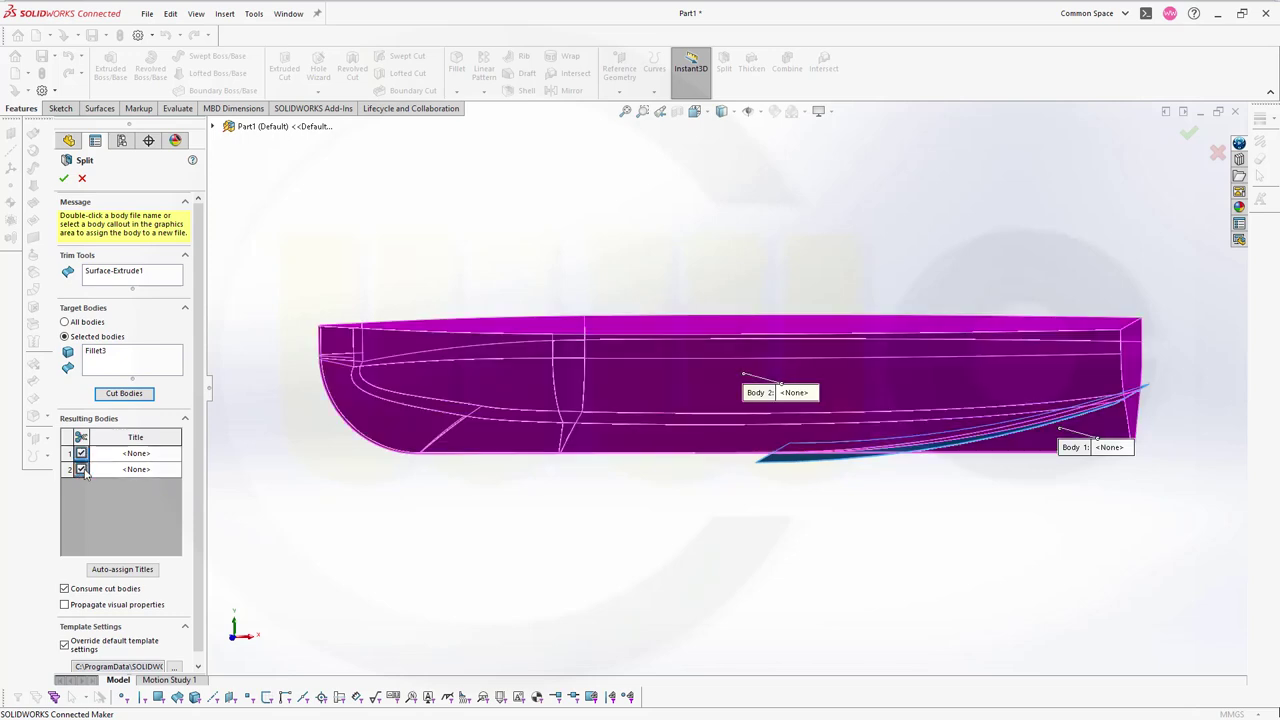
click(81, 469)
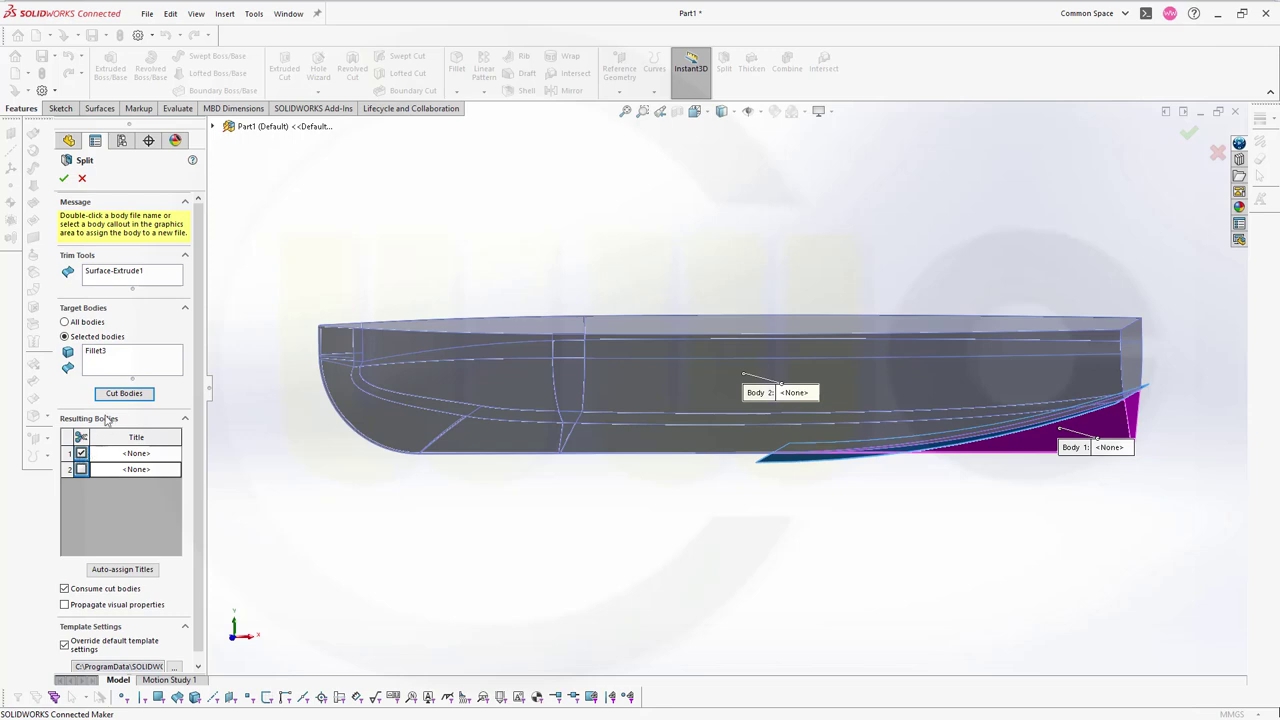
click(63, 178)
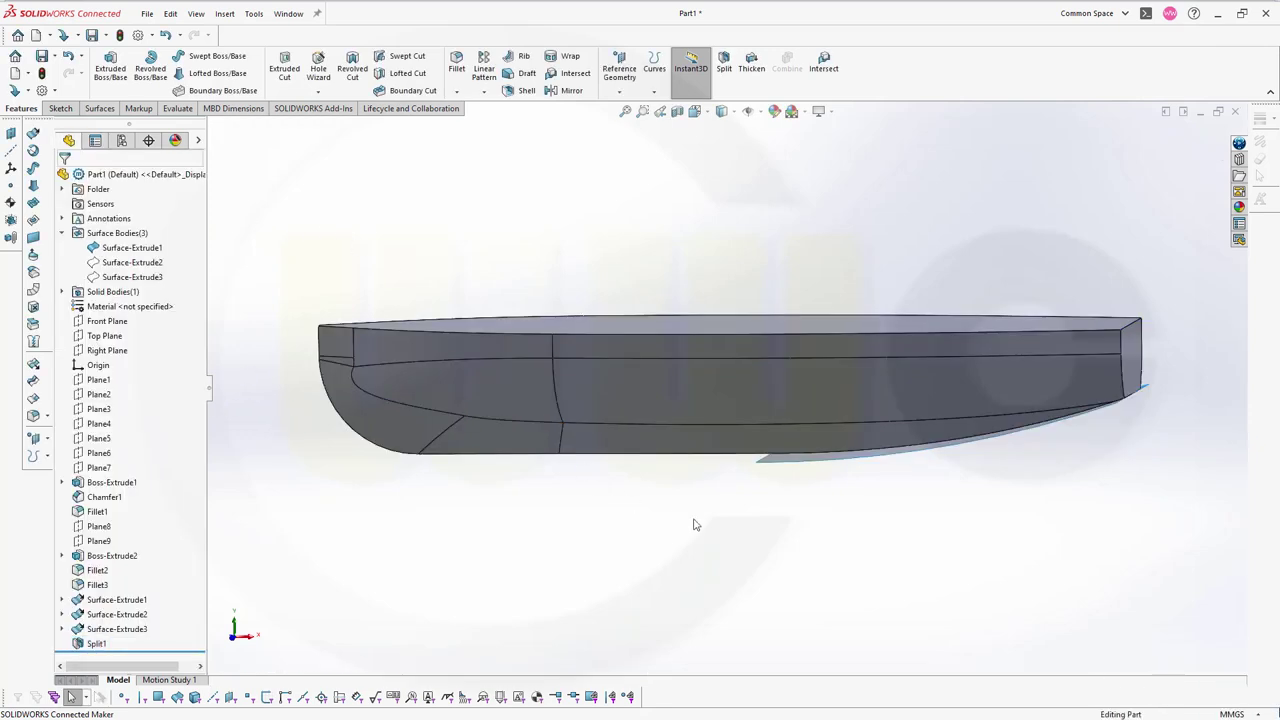
Step: Hide the surface body Surface-Extrude1 and show Surface-Extrude2 over the hull
click(160, 248)
click(170, 231)
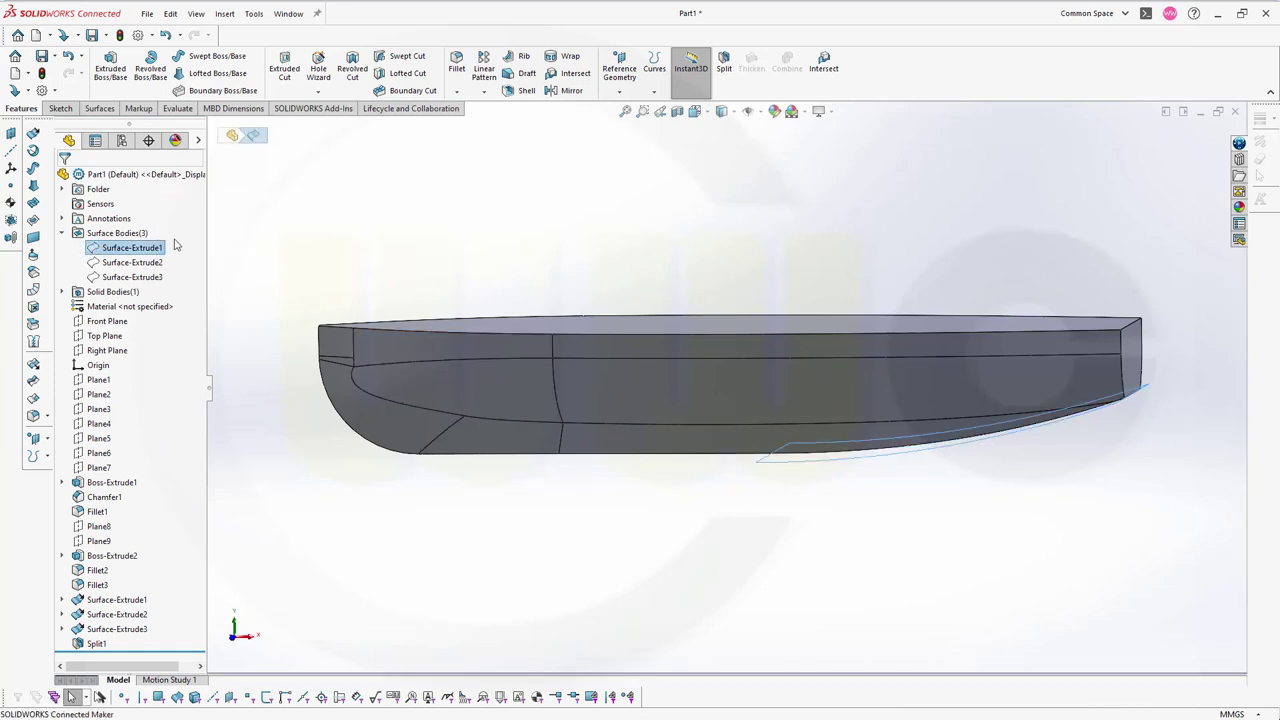
click(164, 262)
click(176, 242)
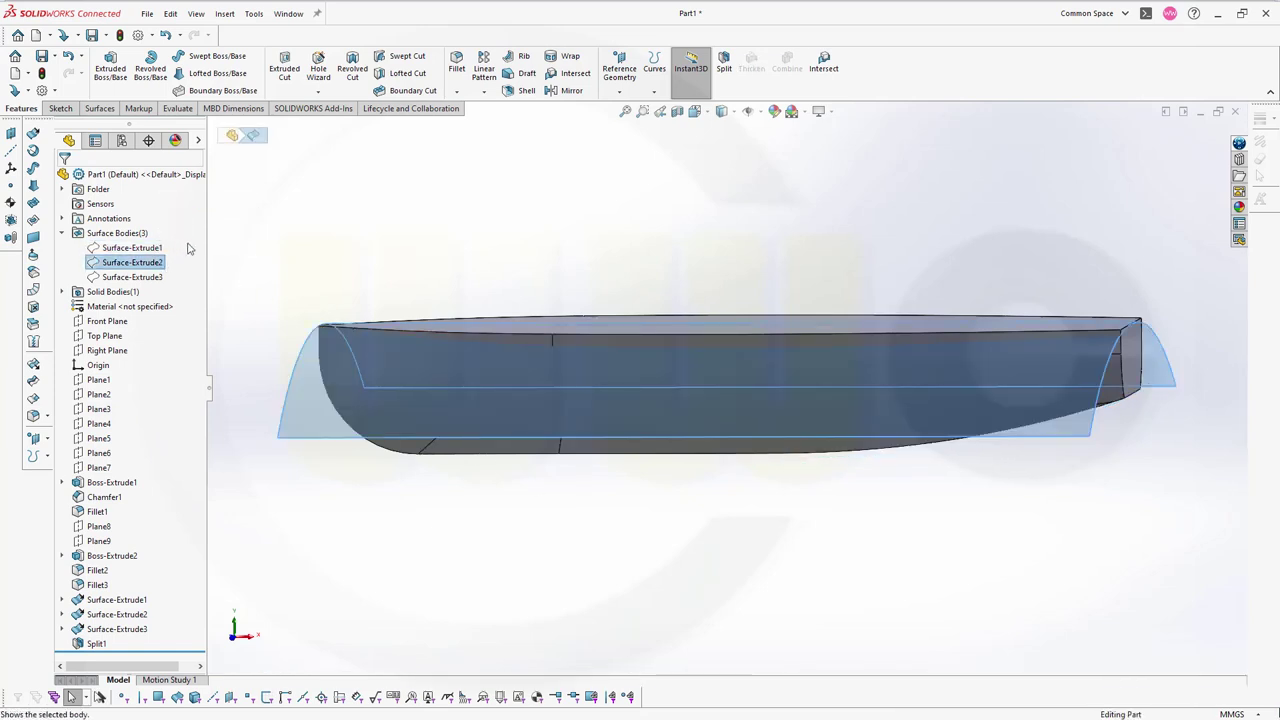
middle_drag(518, 311, 407, 330)
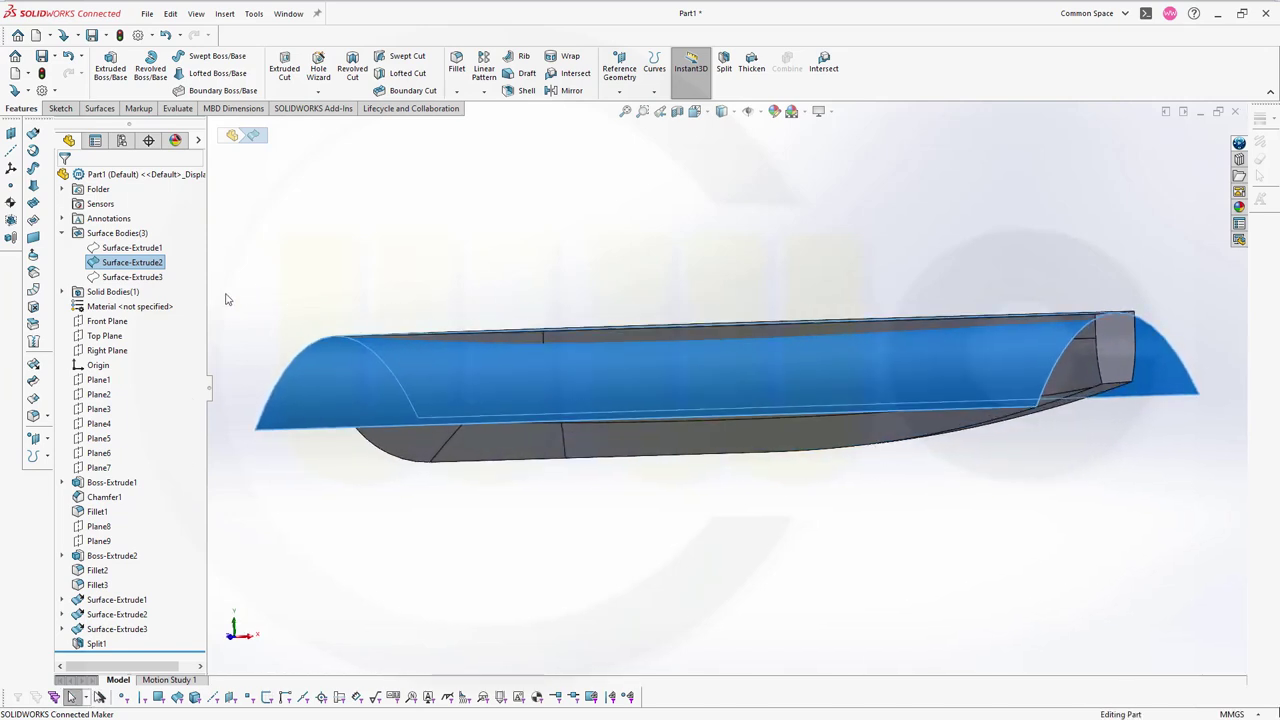
Step: Review the trim tool, target body and consumed piece set in the Split1 feature, keeping its settings
click(92, 642)
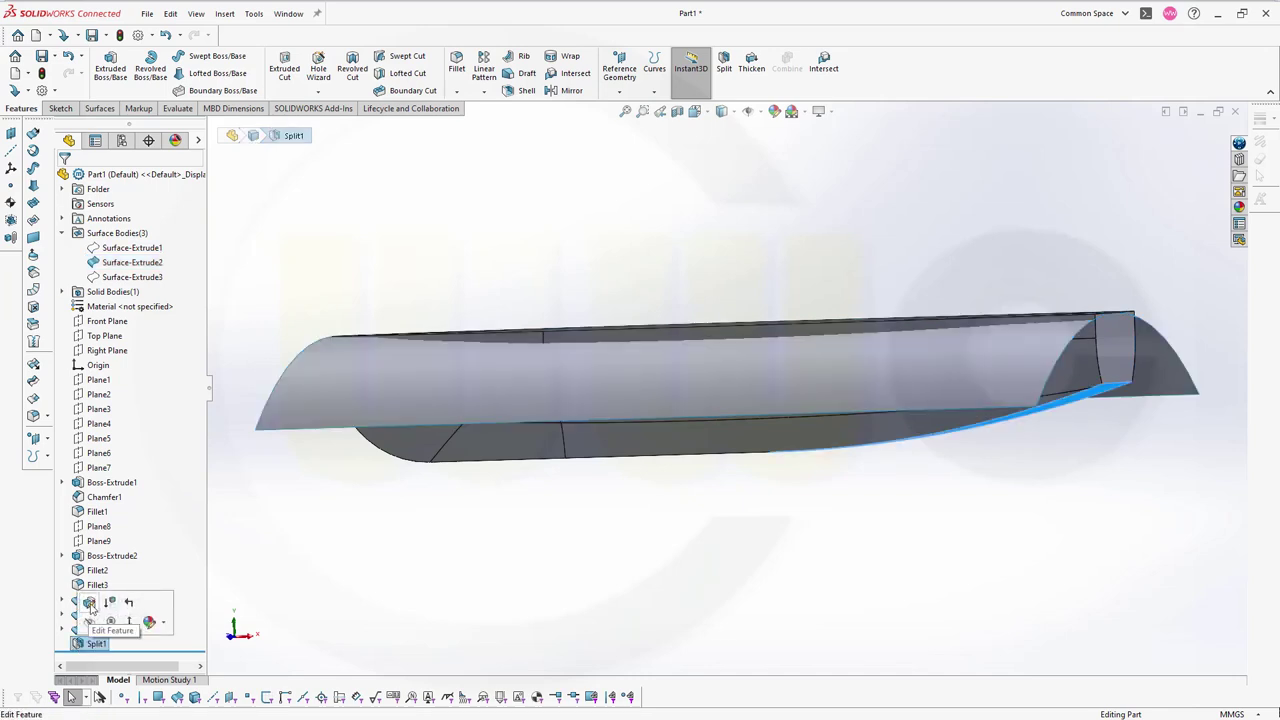
click(89, 603)
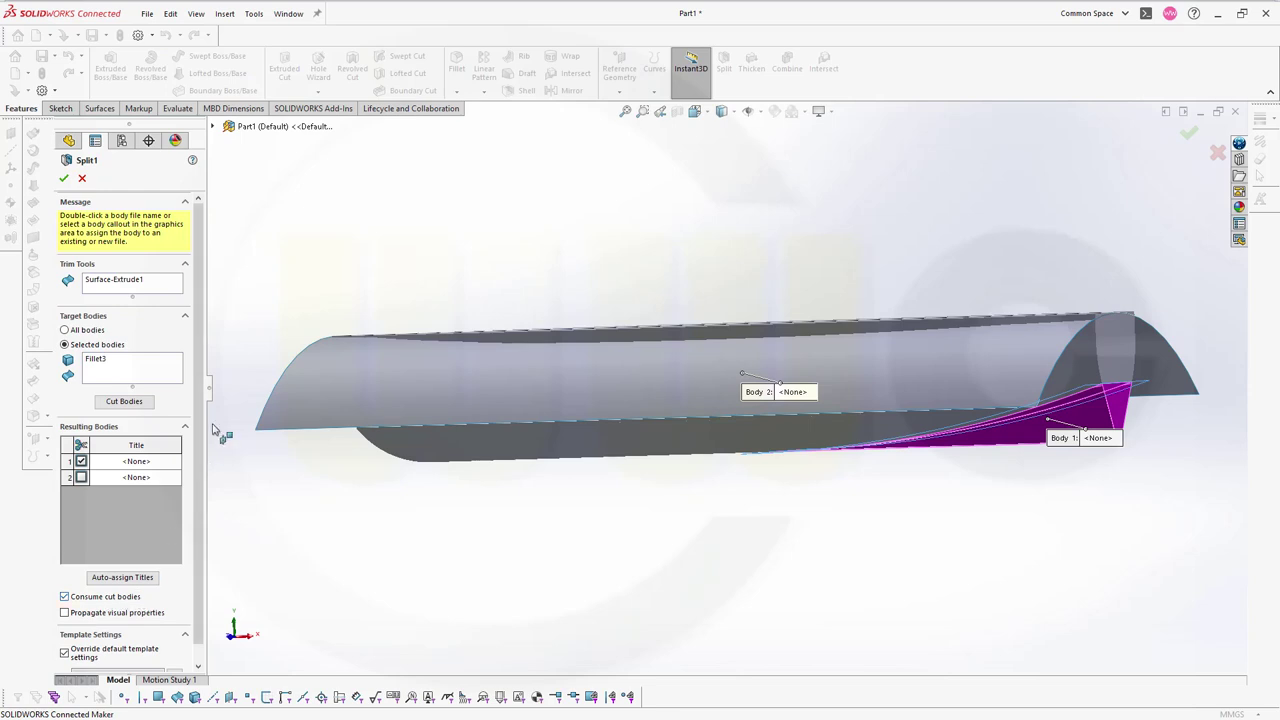
click(63, 178)
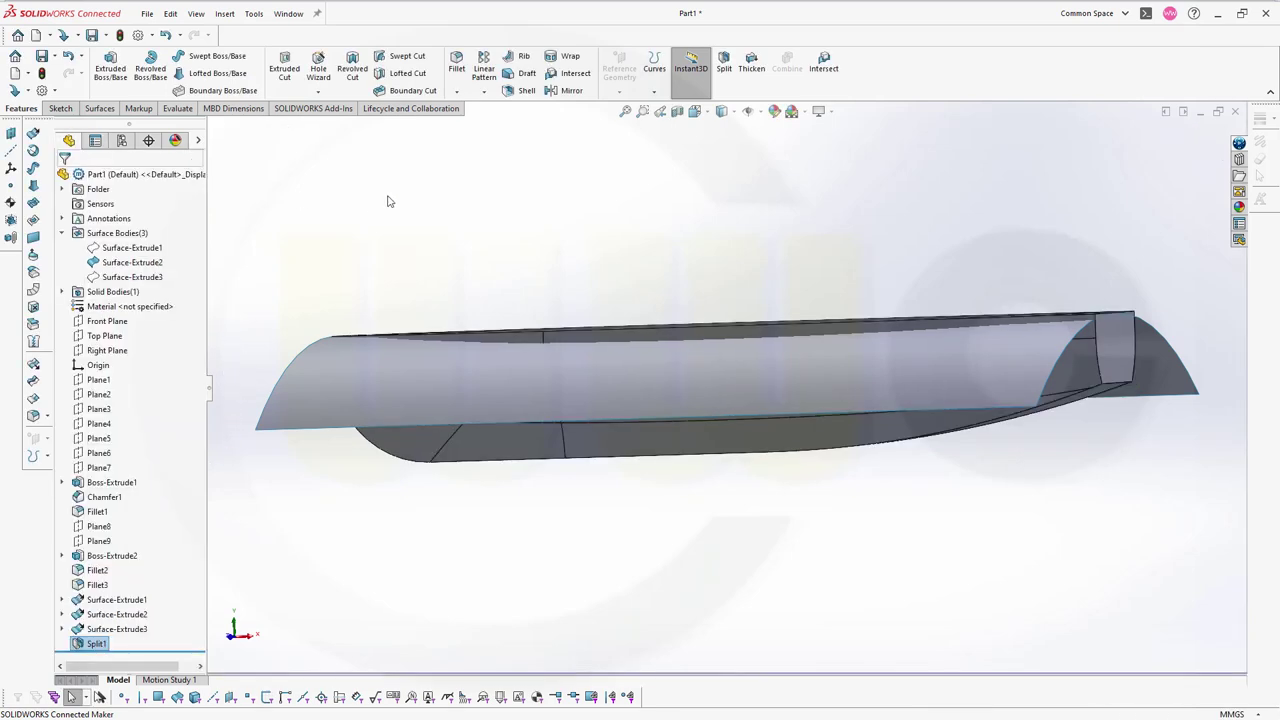
Step: Split the hull solid with Surface-Extrude2 as trim tool and consume Body 1 and Body 2, the pieces above the surface
middle_drag(423, 237, 480, 275)
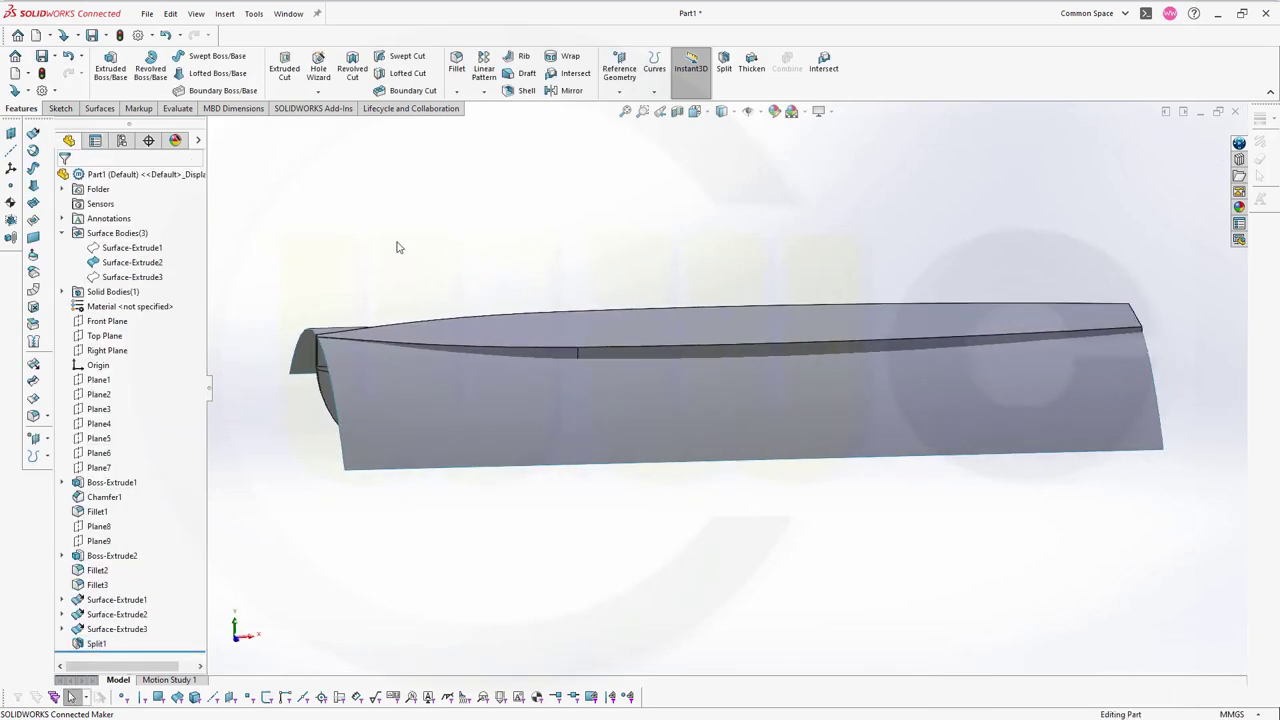
click(724, 62)
click(396, 465)
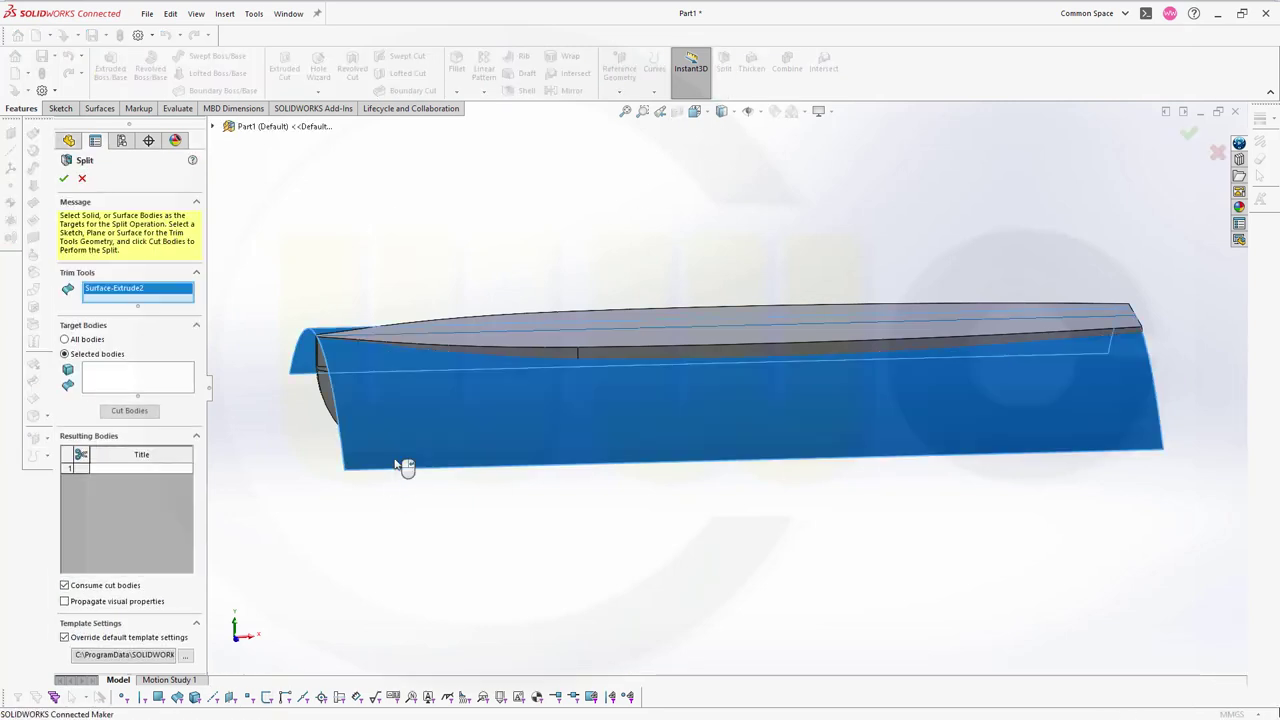
click(131, 388)
middle_drag(726, 607, 783, 449)
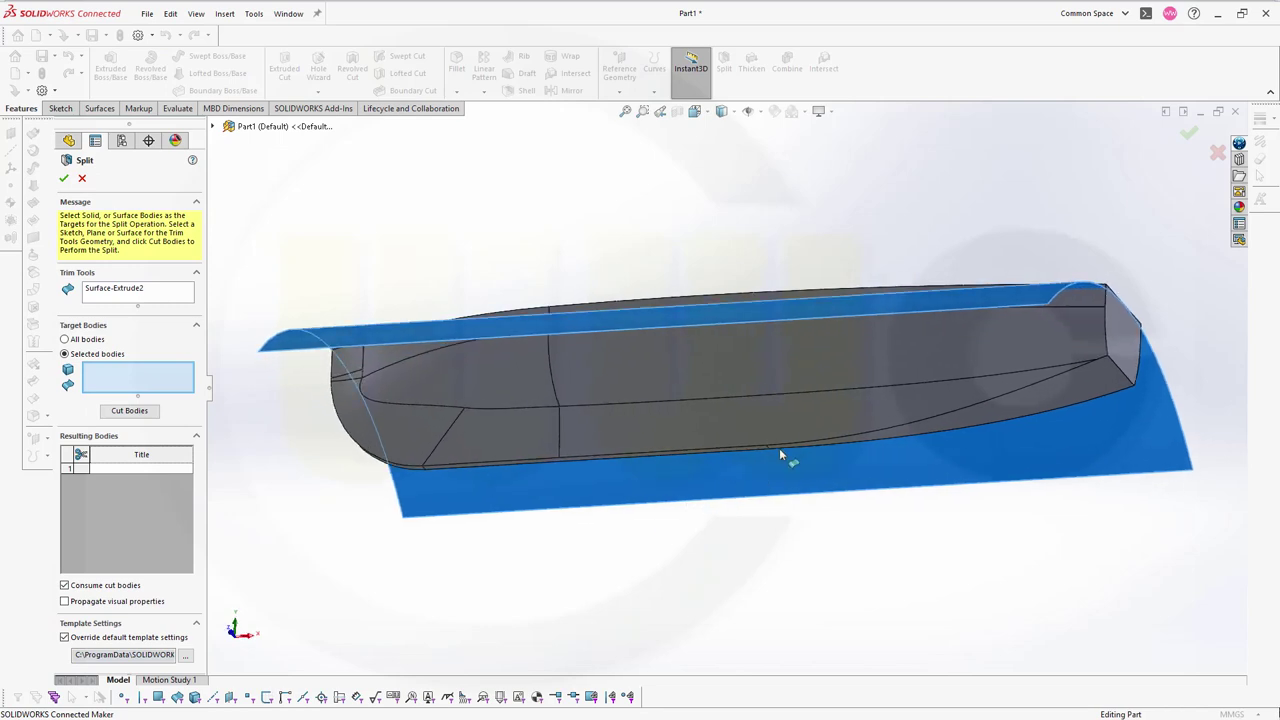
click(806, 427)
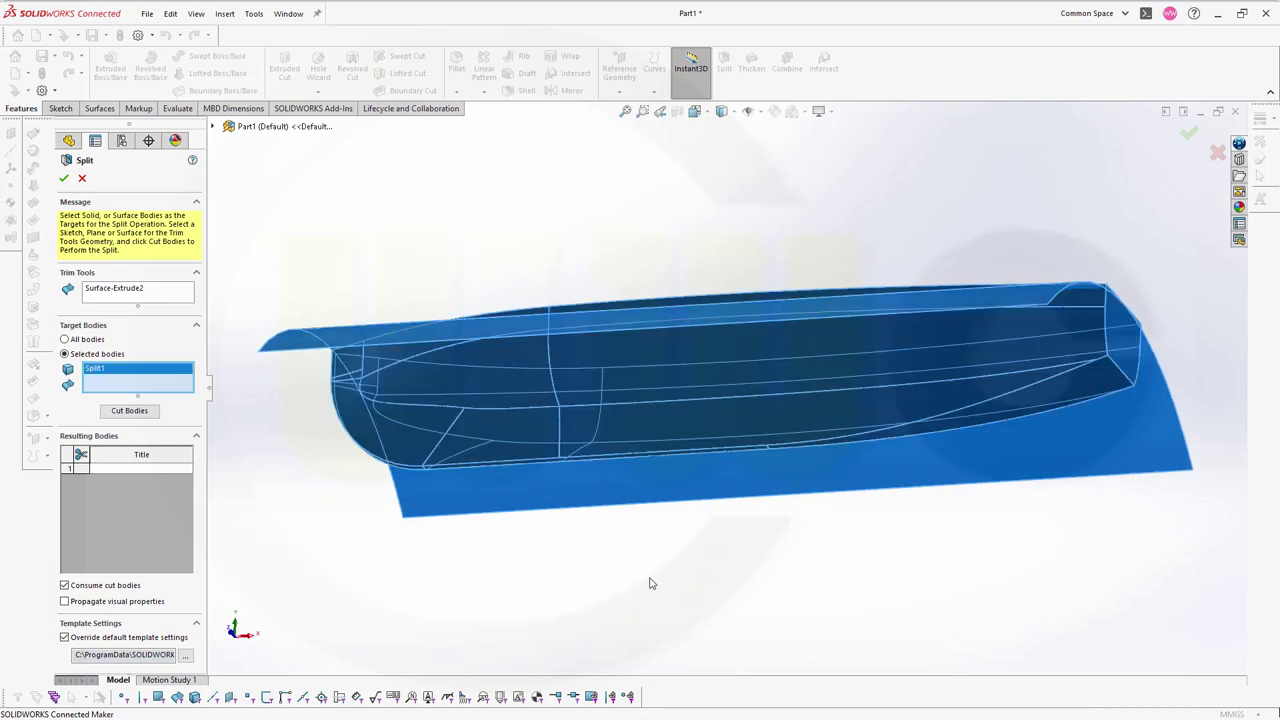
middle_drag(650, 583, 646, 632)
click(130, 412)
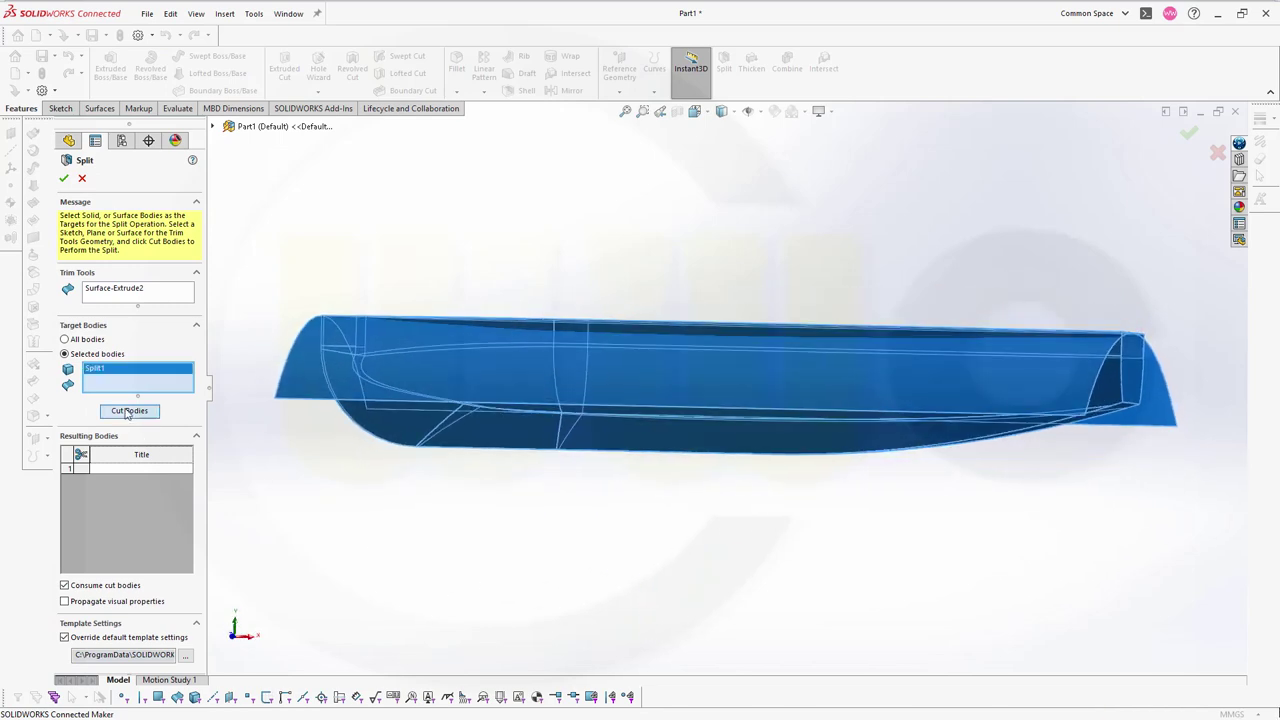
middle_drag(449, 529, 324, 531)
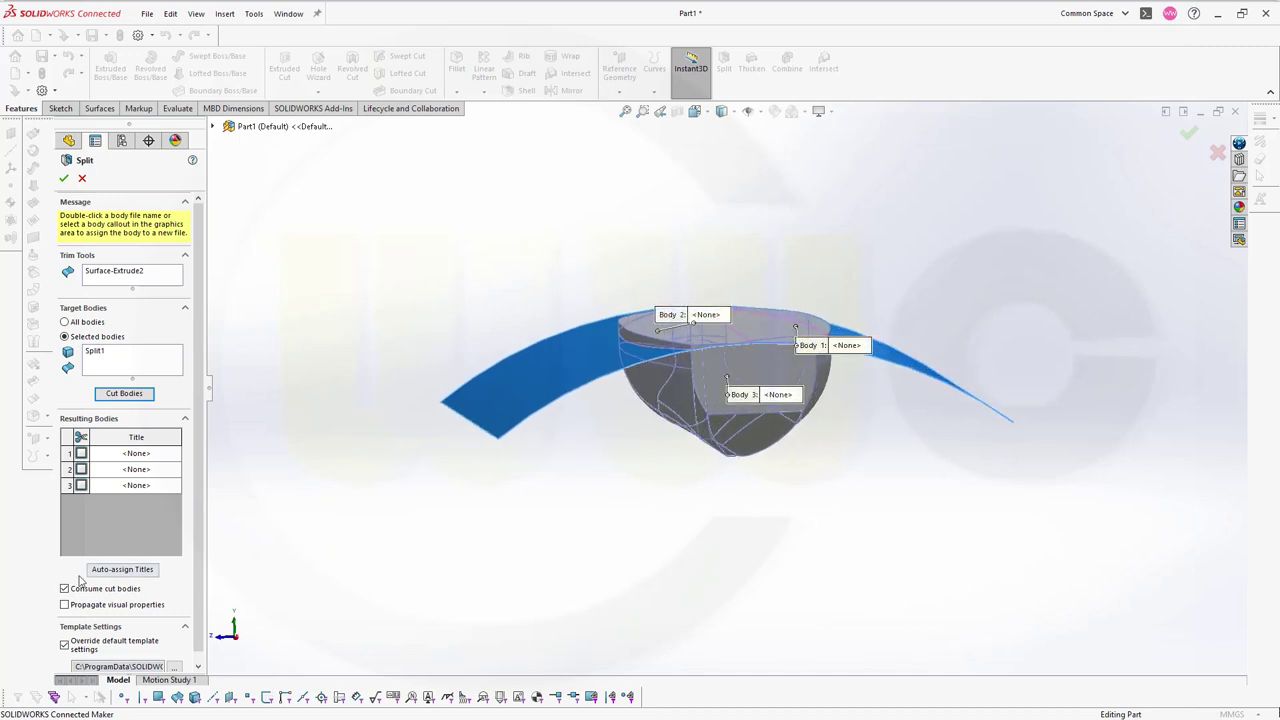
click(81, 453)
click(81, 469)
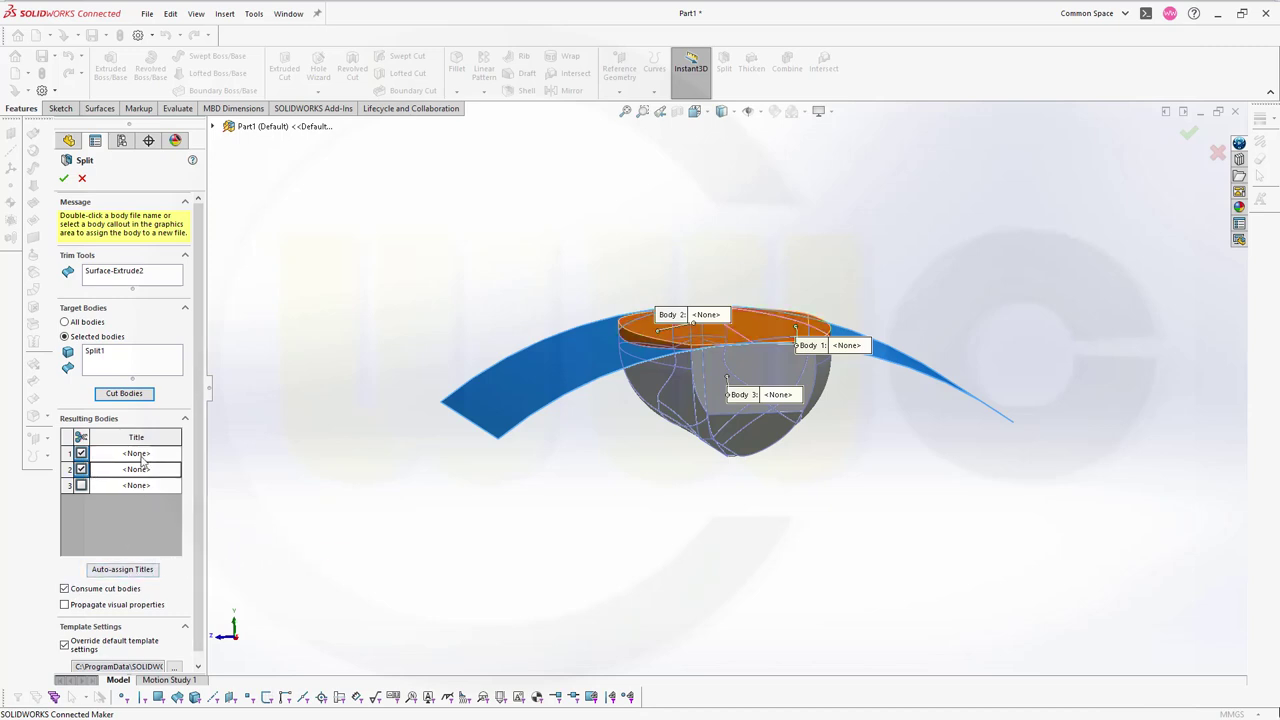
click(63, 179)
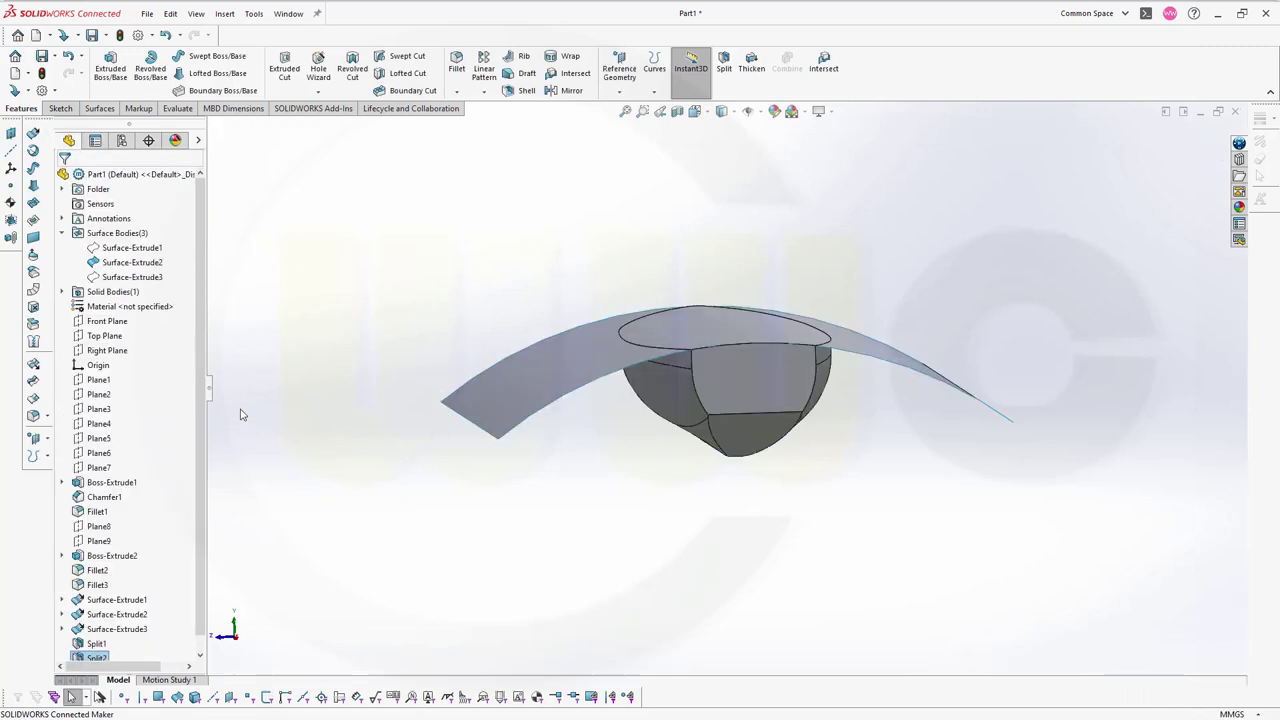
Step: Hide the surface body Surface-Extrude2 and show Surface-Extrude3 at the stern
click(166, 263)
click(166, 242)
click(160, 277)
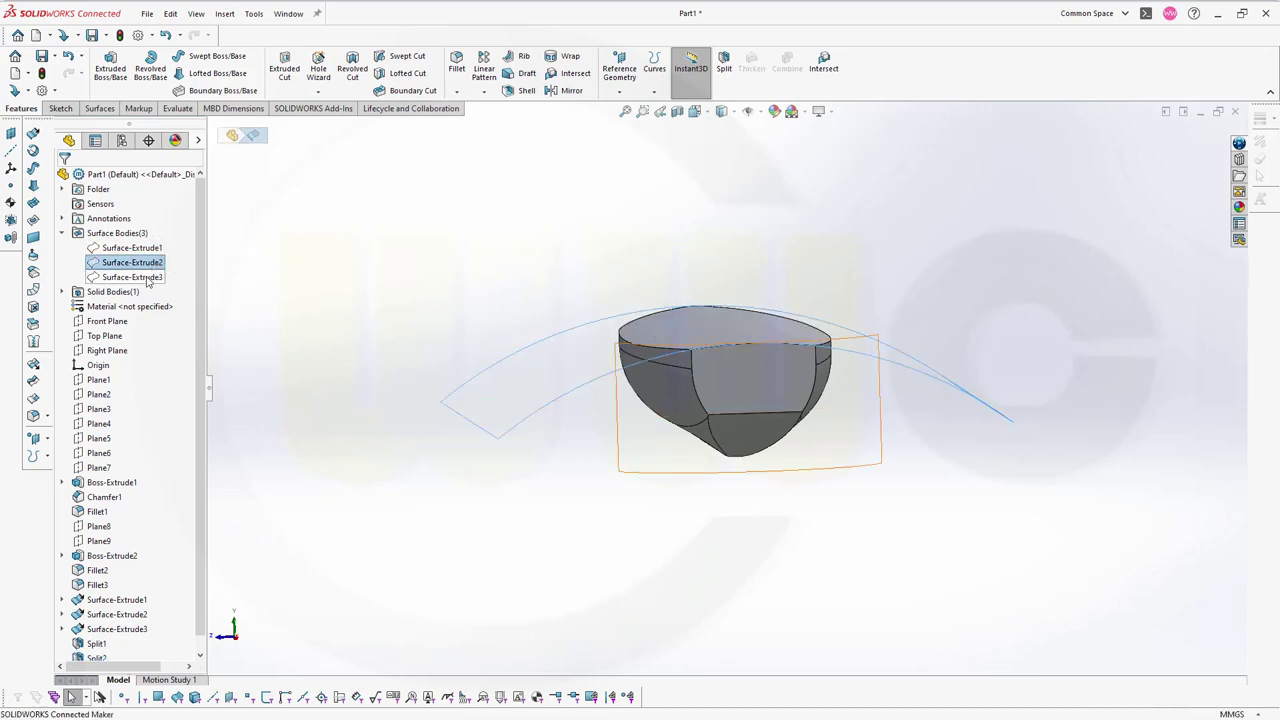
click(160, 256)
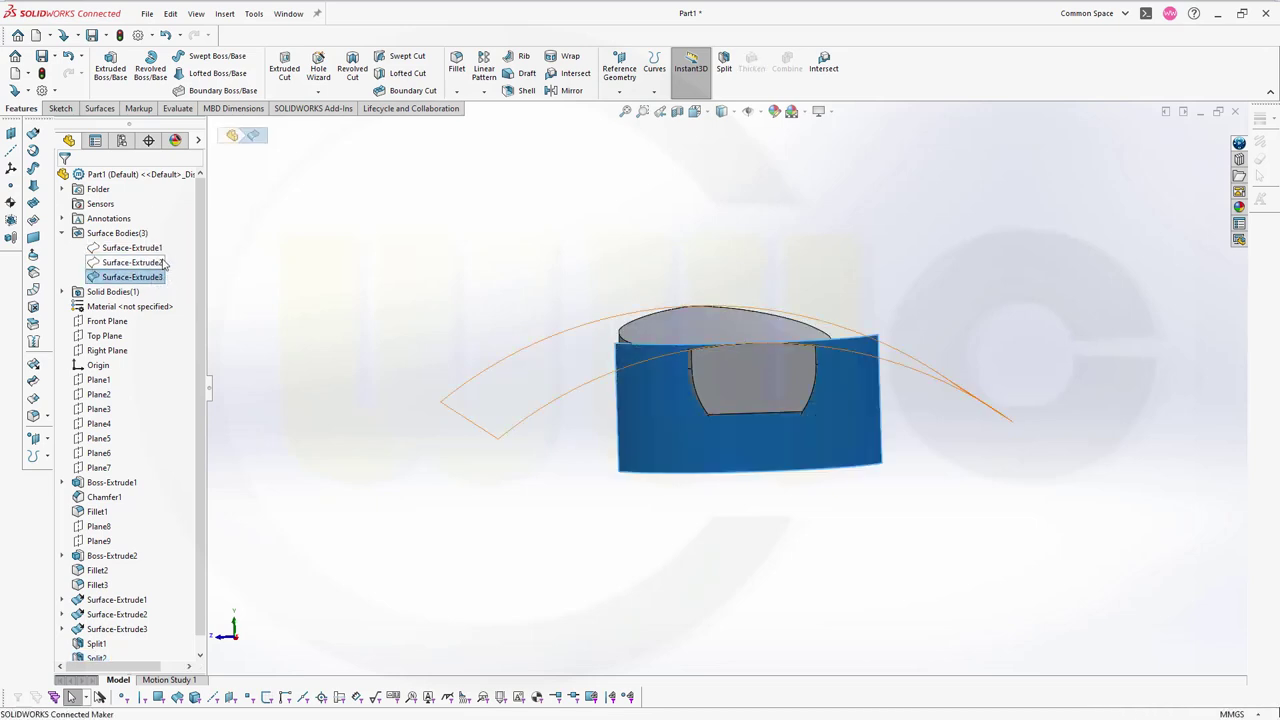
click(250, 329)
Step: Split the hull solid with Surface-Extrude3 as trim tool and consume Body 1 and Body 2, the pieces behind the curved stern
middle_drag(345, 444, 486, 486)
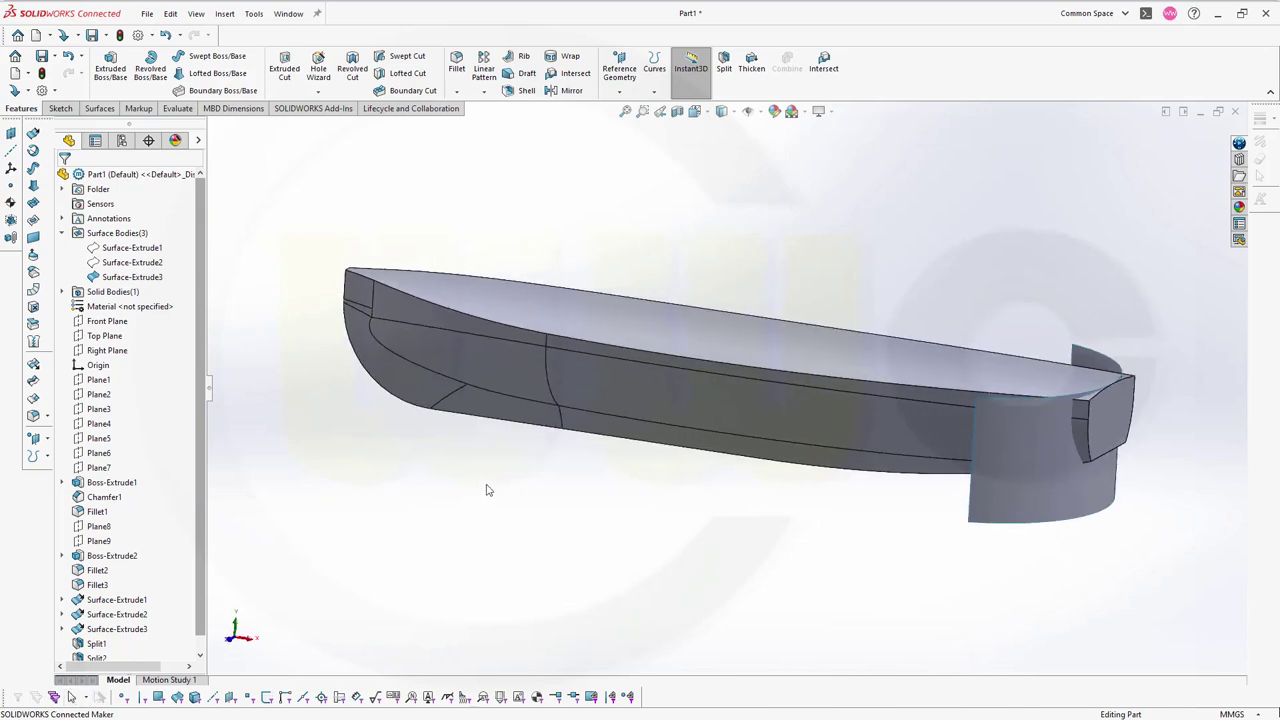
click(725, 66)
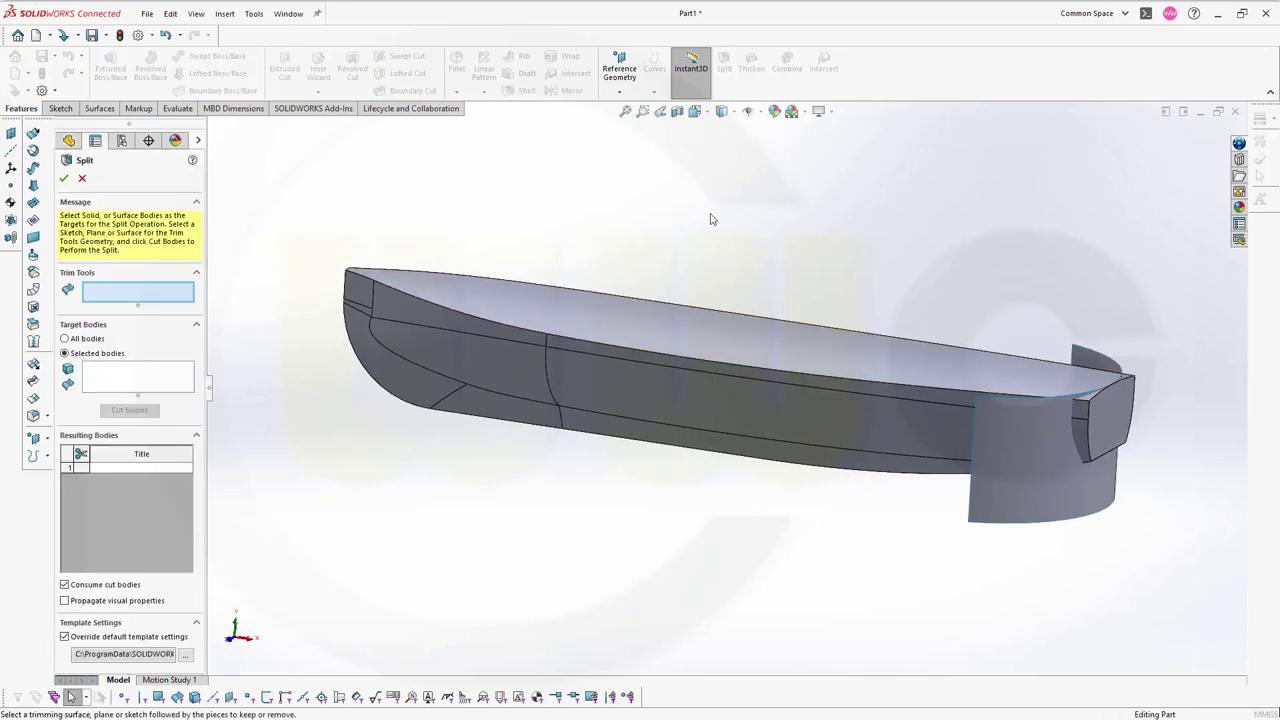
click(993, 502)
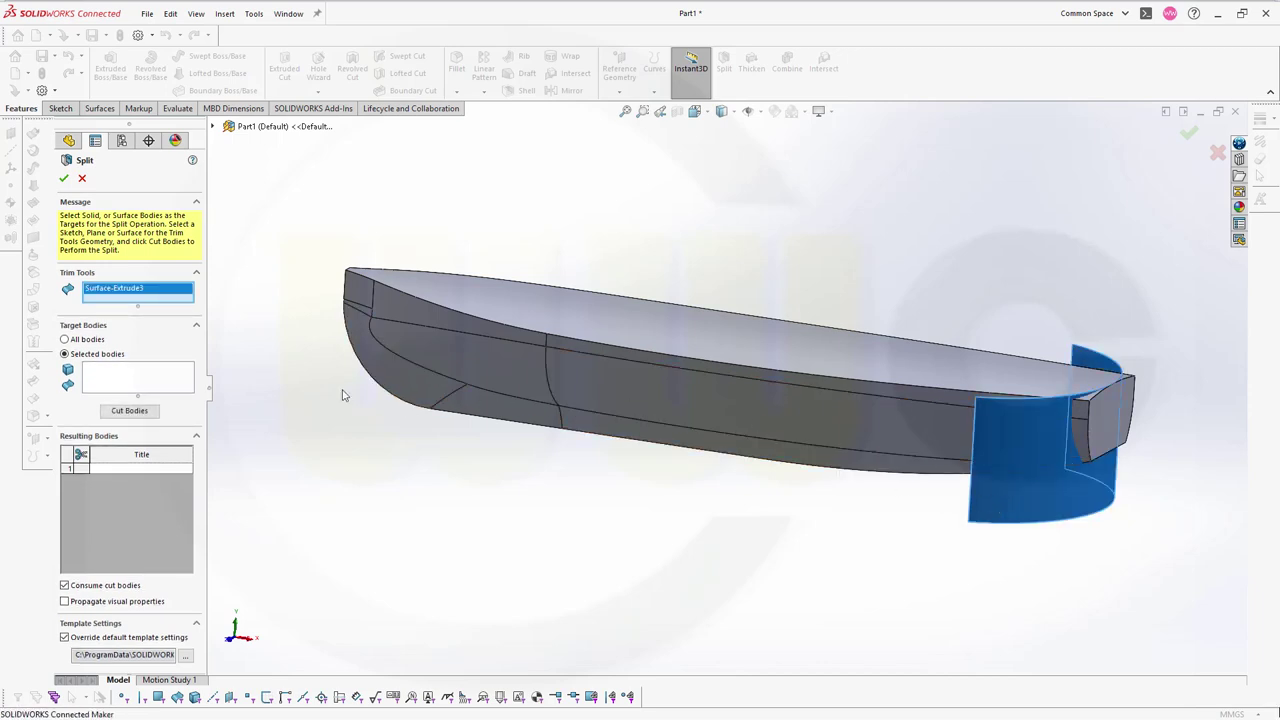
click(148, 379)
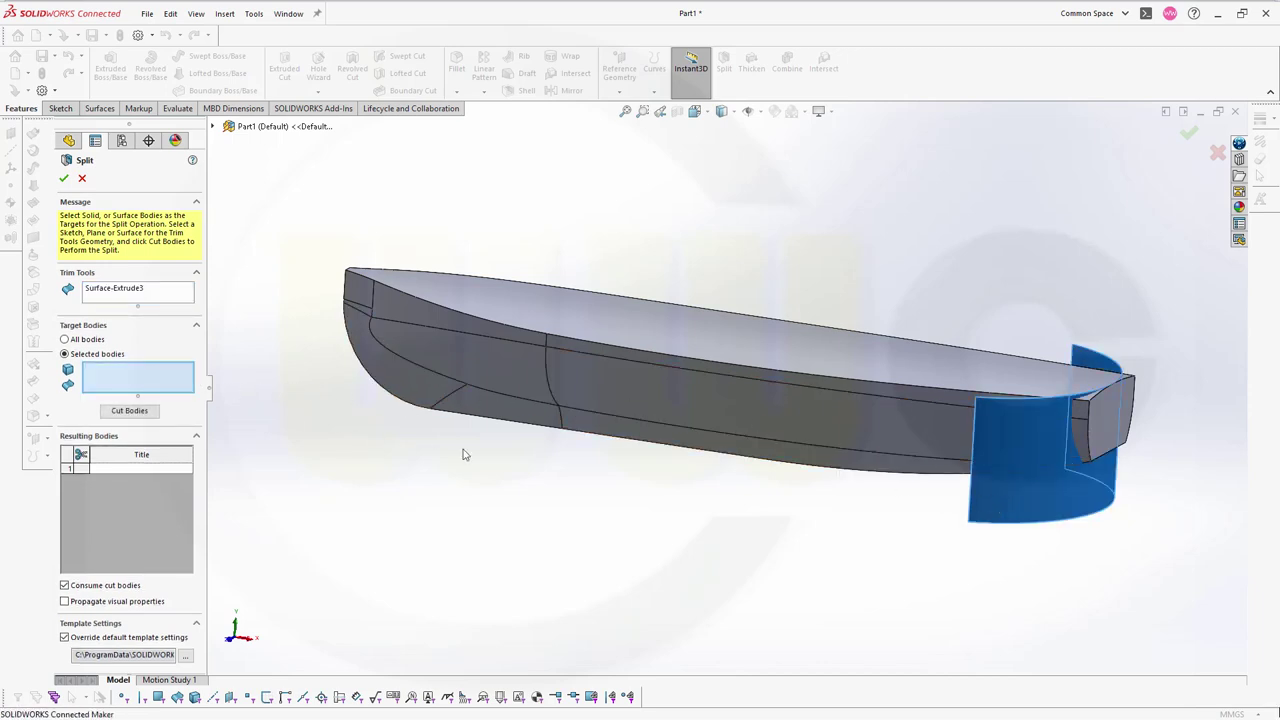
middle_drag(489, 483, 683, 517)
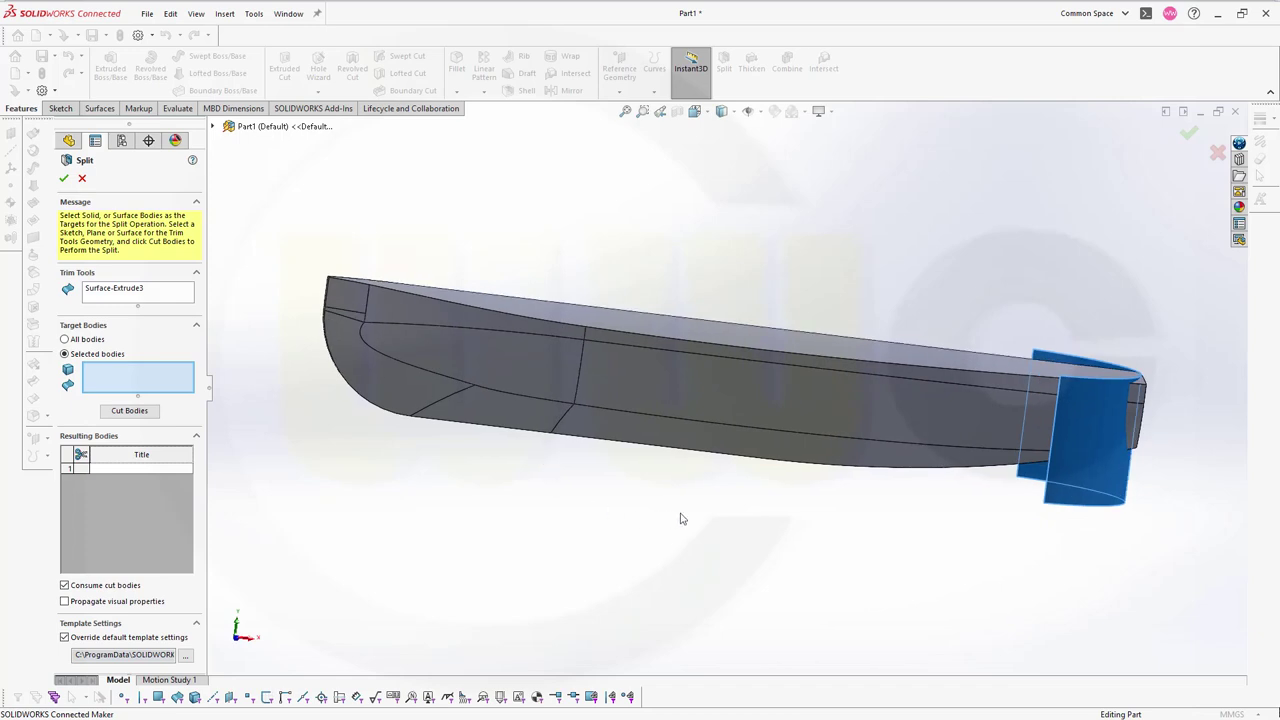
drag(746, 518, 298, 217)
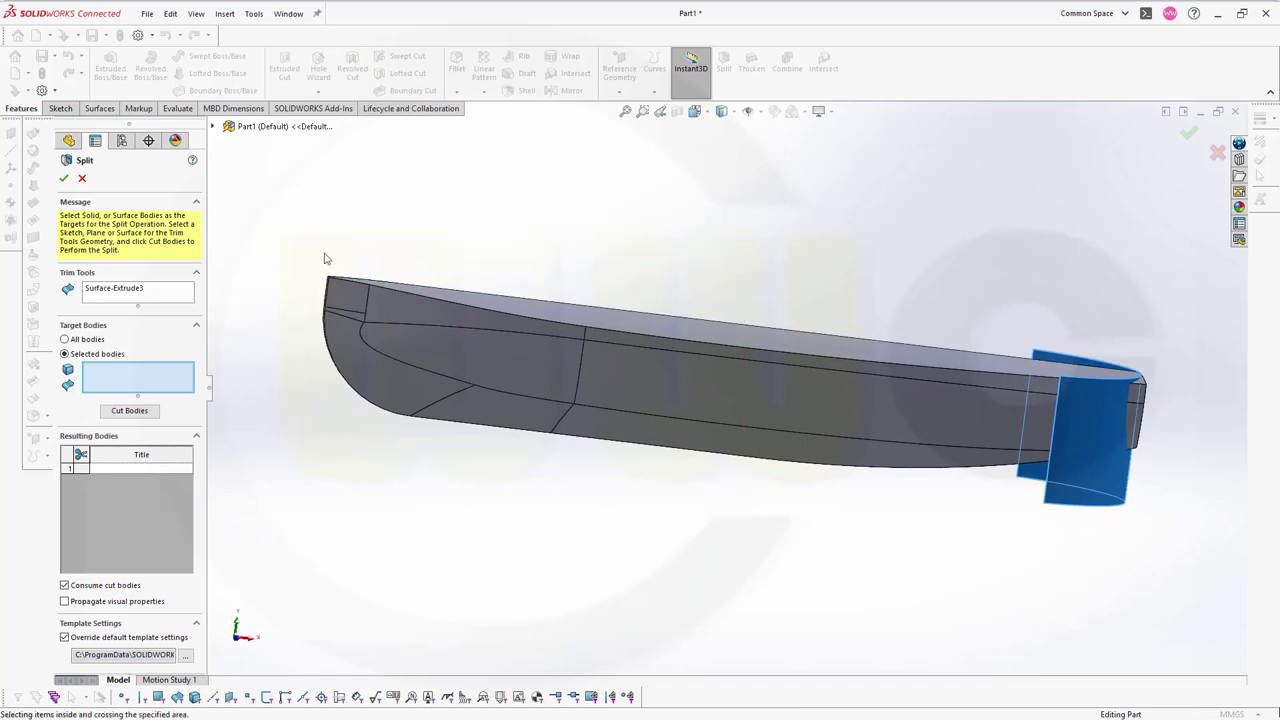
middle_drag(832, 543, 779, 619)
click(742, 404)
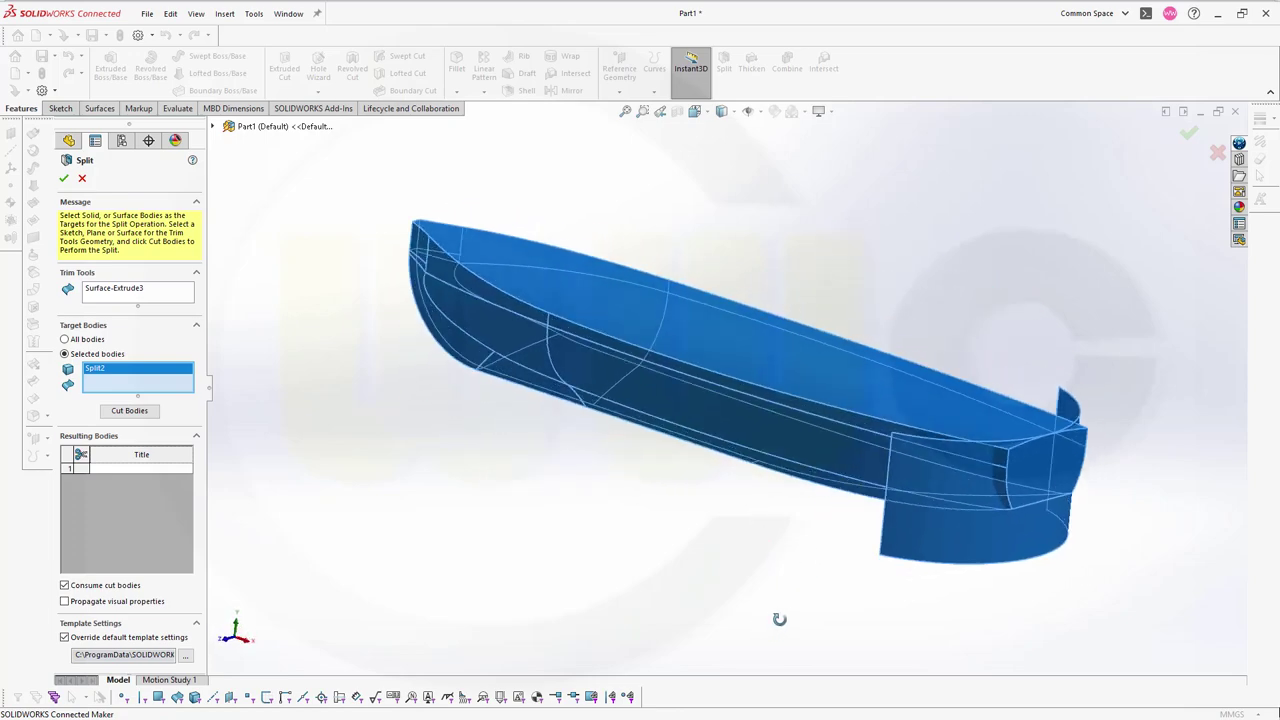
click(106, 412)
mouse_move(530, 527)
middle_down()
mouse_move(534, 506)
mouse_move(545, 514)
middle_up()
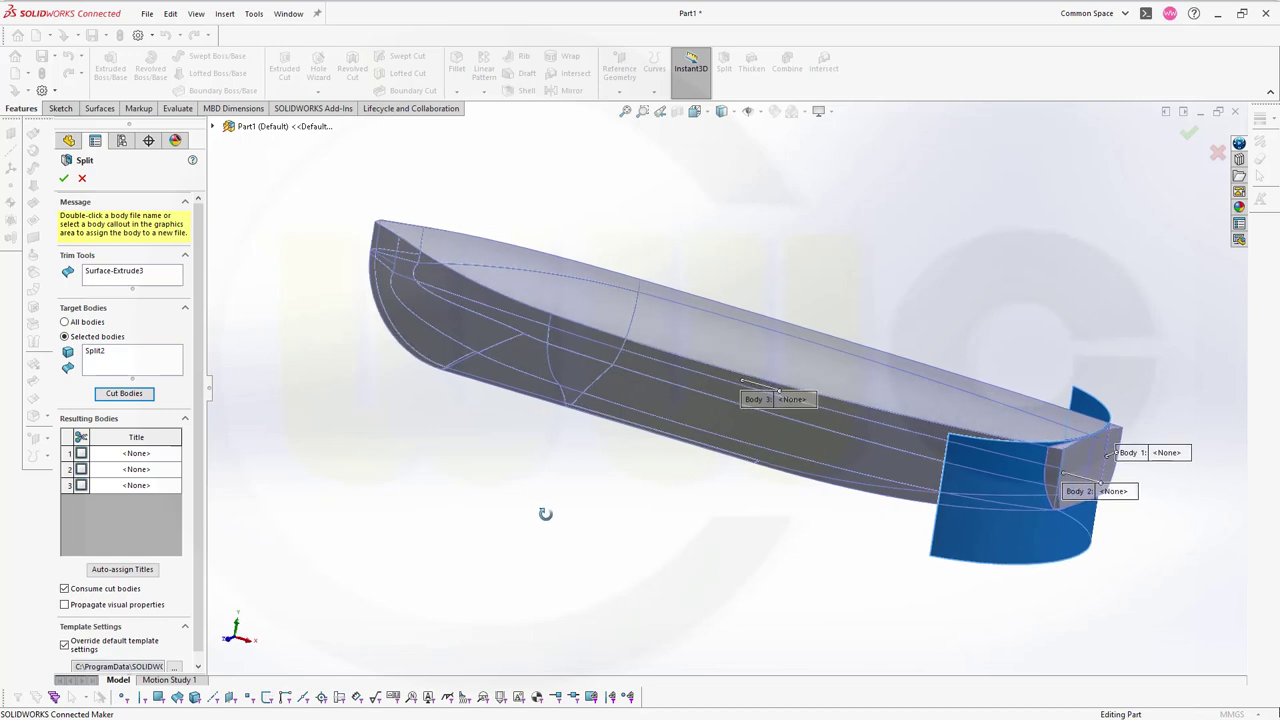
click(82, 453)
click(82, 469)
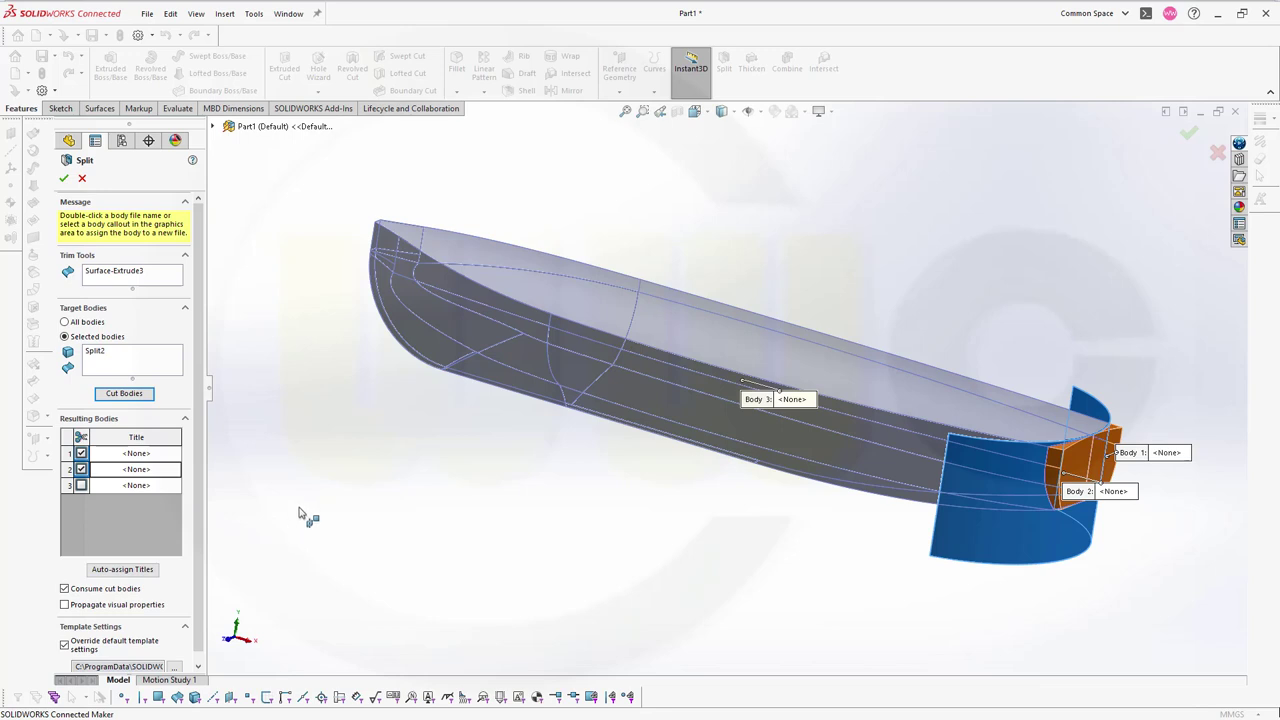
click(63, 178)
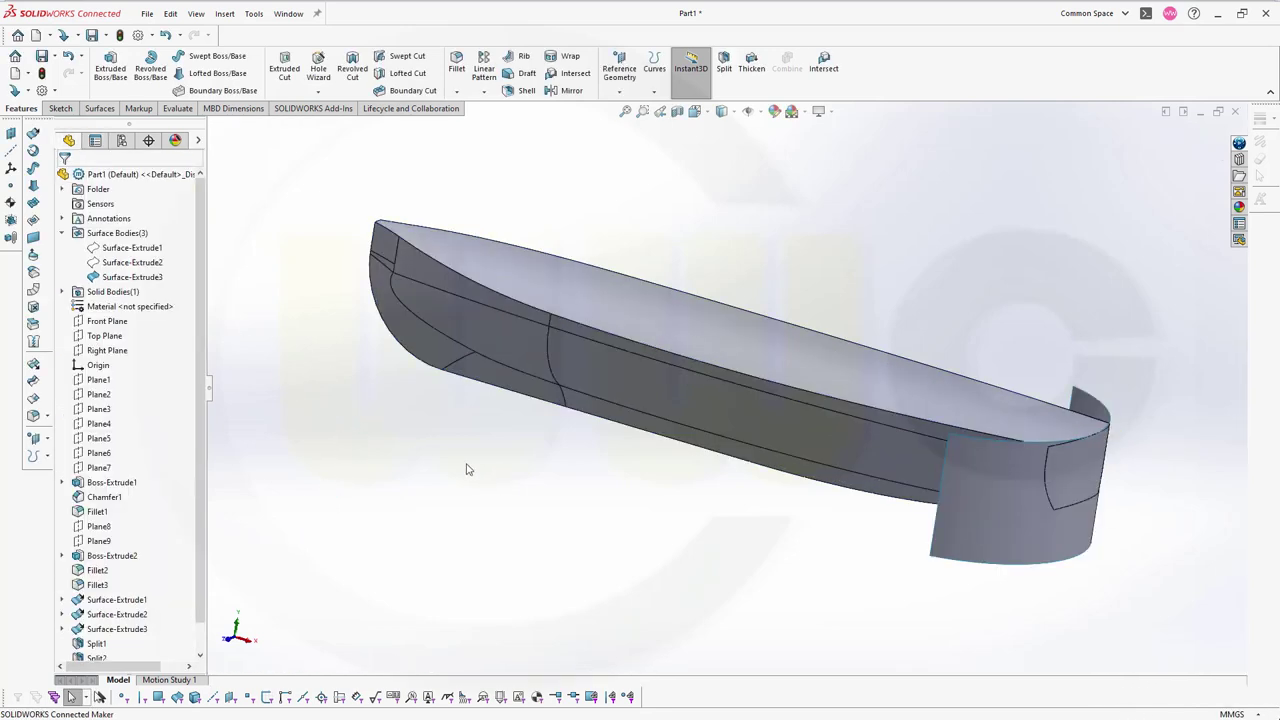
Step: Hide the surface body Surface-Extrude3 at the stern
click(153, 280)
click(166, 243)
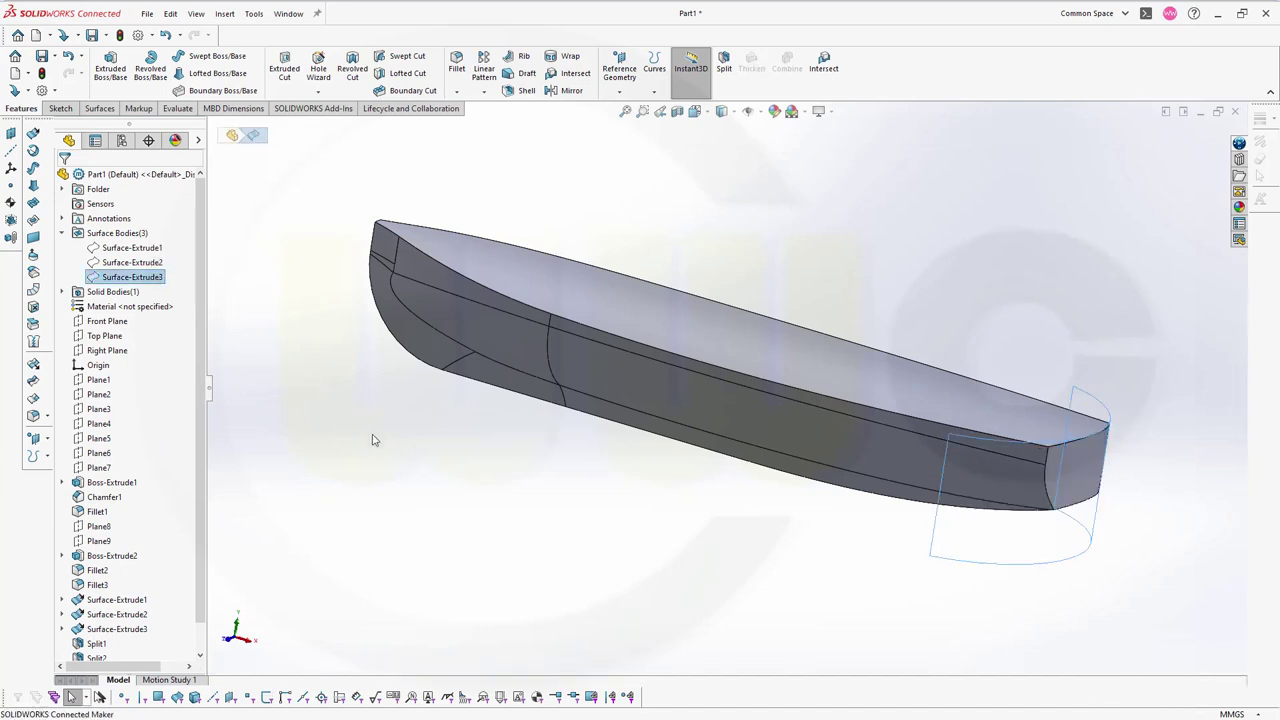
middle_drag(372, 440, 540, 484)
click(540, 484)
Step: Fillet the two long keel edges running from the bow along the hull's underside with a 30 mm radius
middle_drag(584, 539, 622, 251)
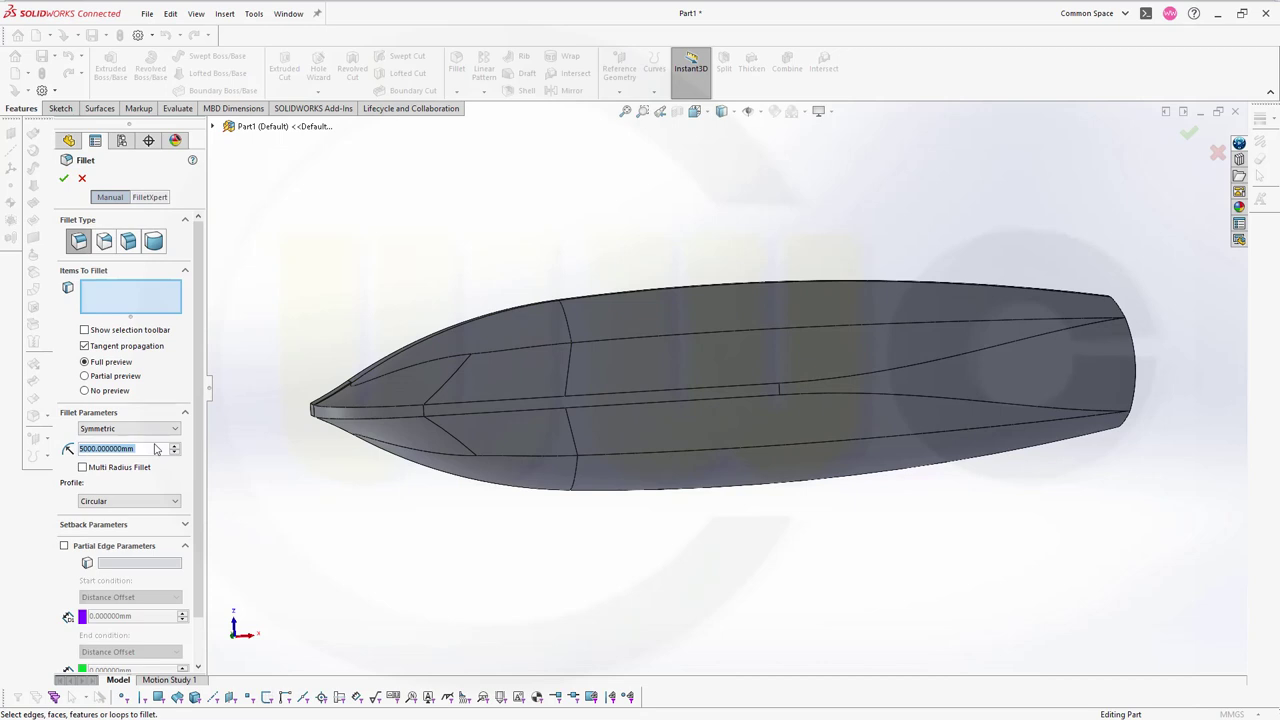
text(30)
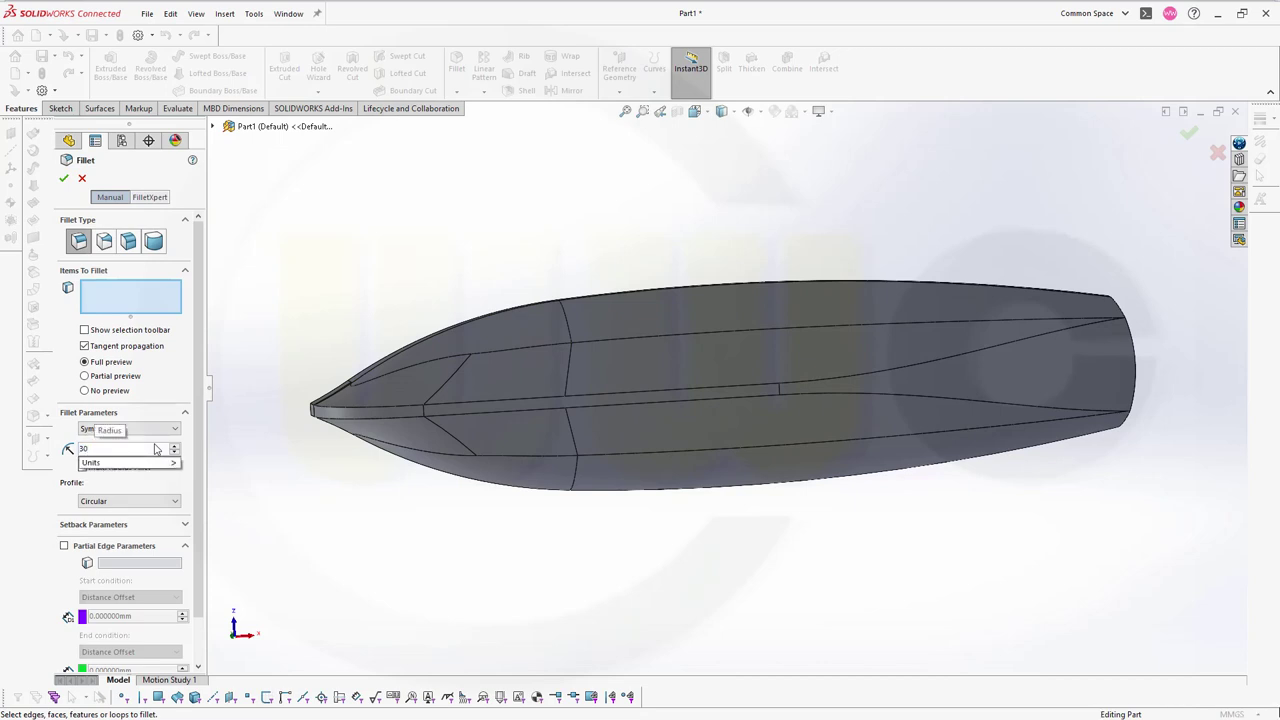
key(Return)
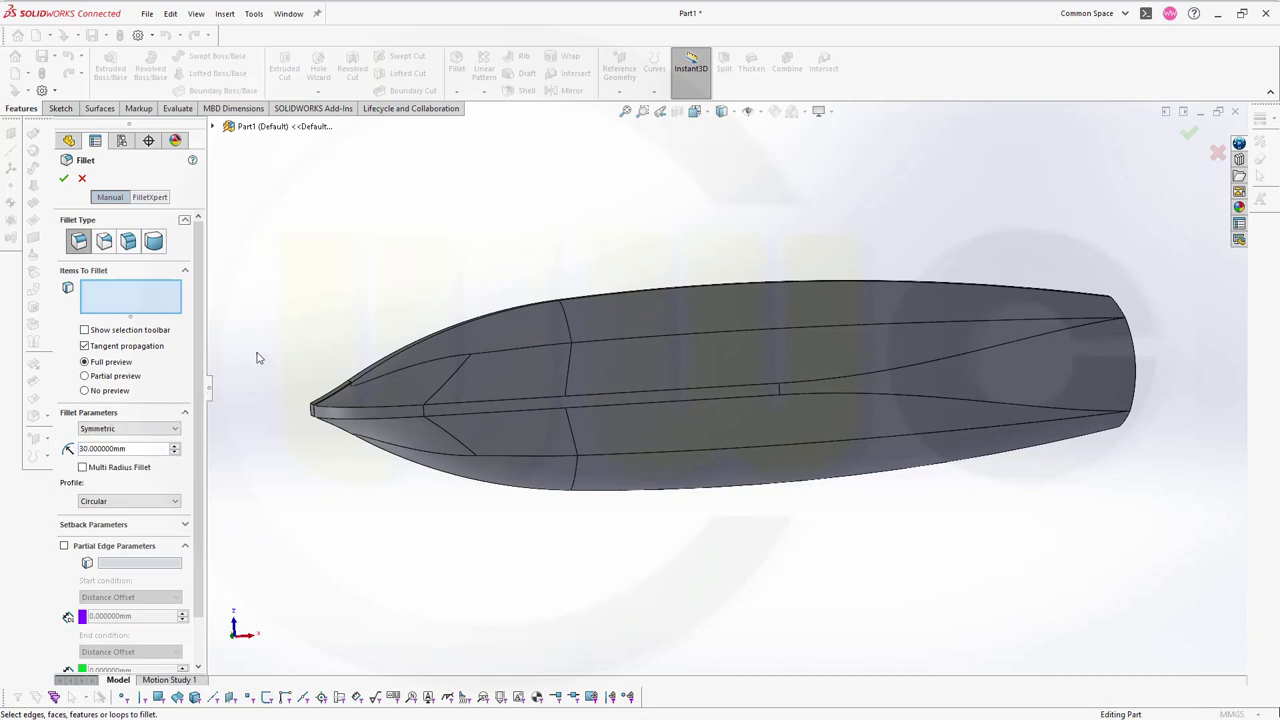
click(325, 408)
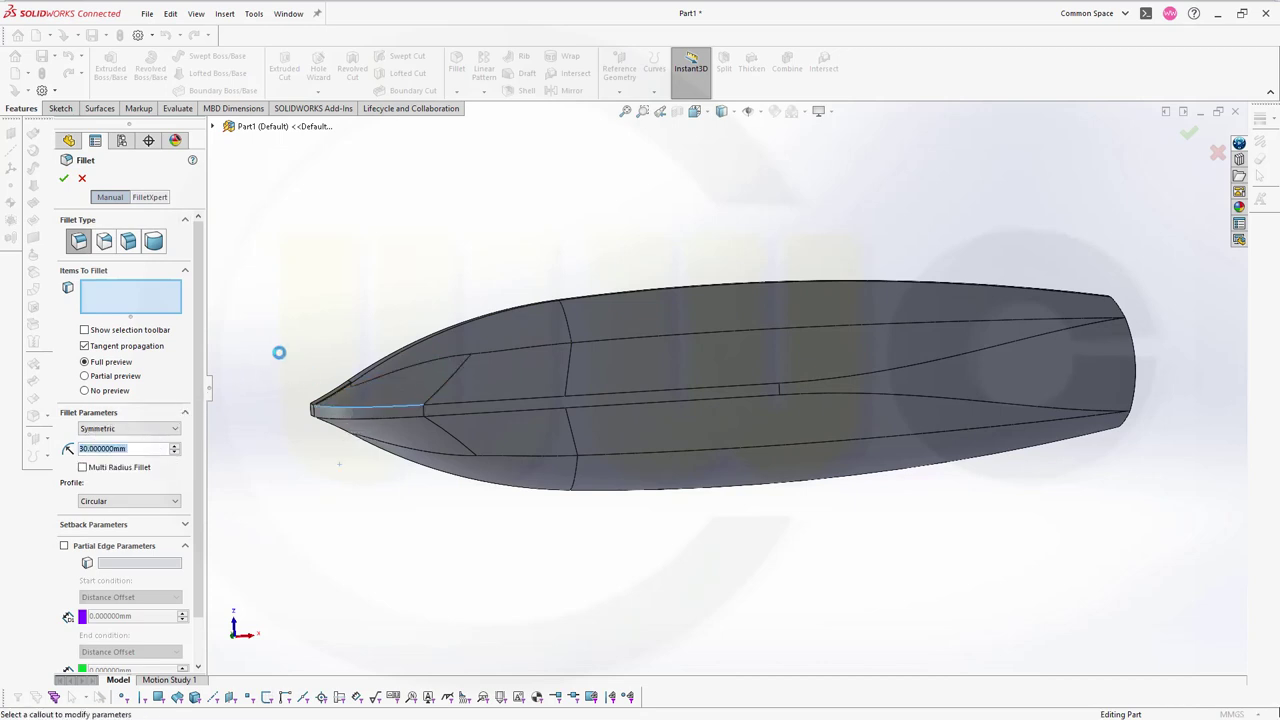
click(358, 422)
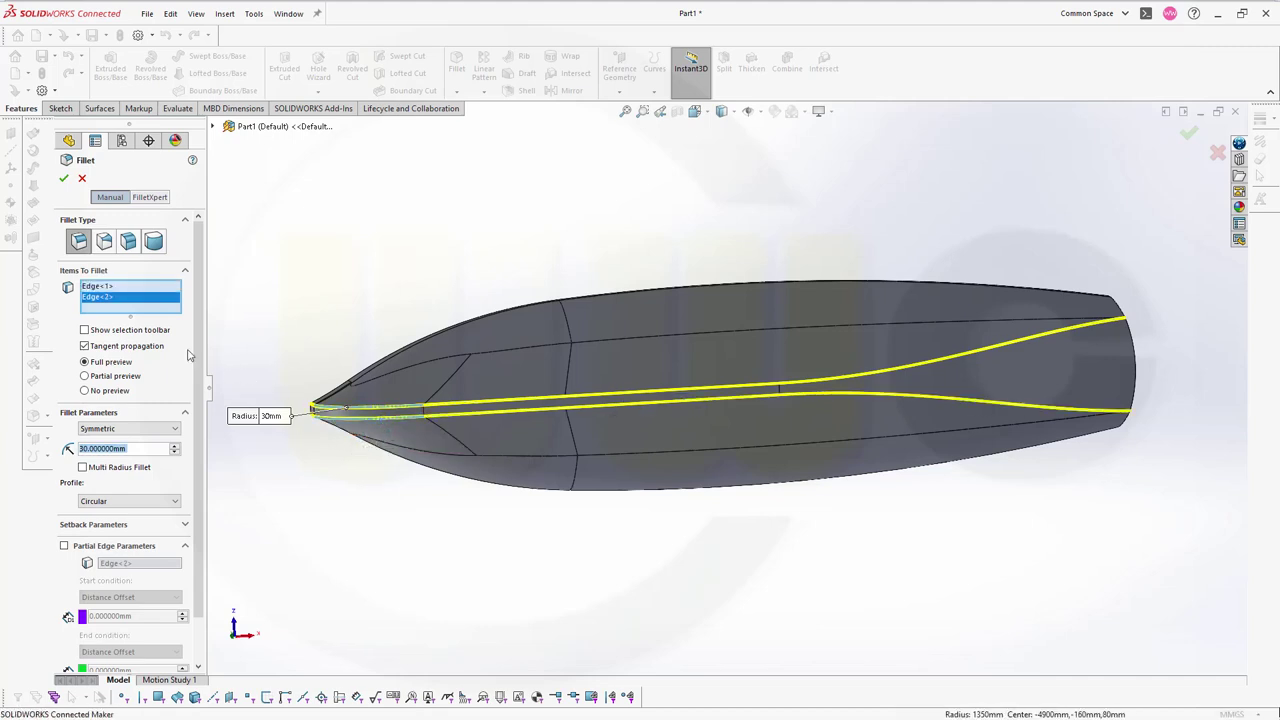
click(63, 178)
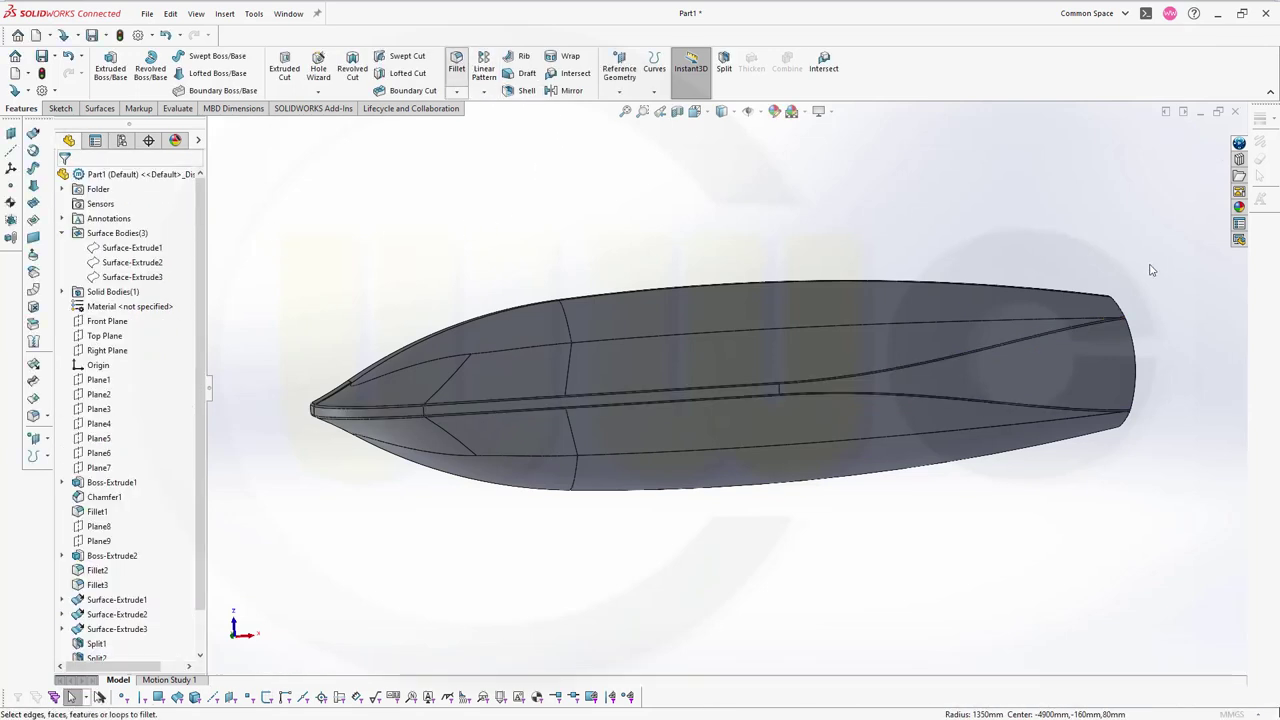
Step: Fillet the tangent edge chain where the hull's sides and bottom meet the curved stern face with a 30 mm radius
middle_drag(1088, 263, 991, 289)
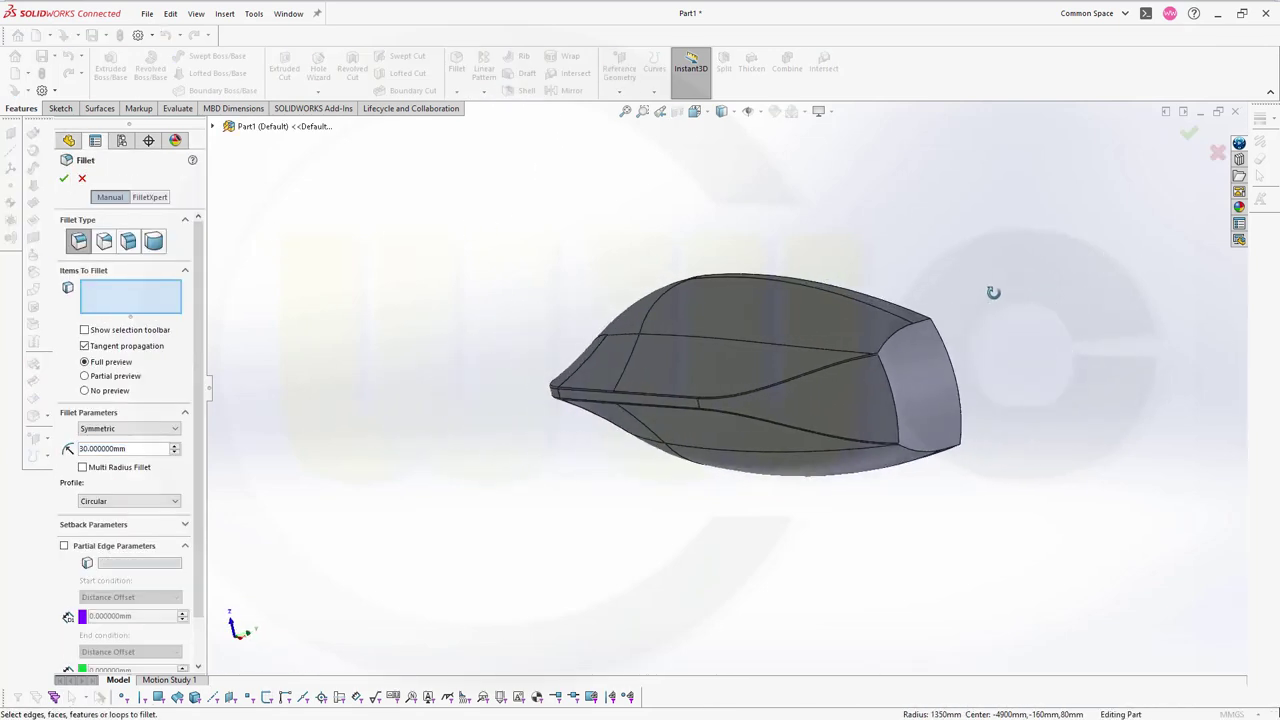
click(898, 350)
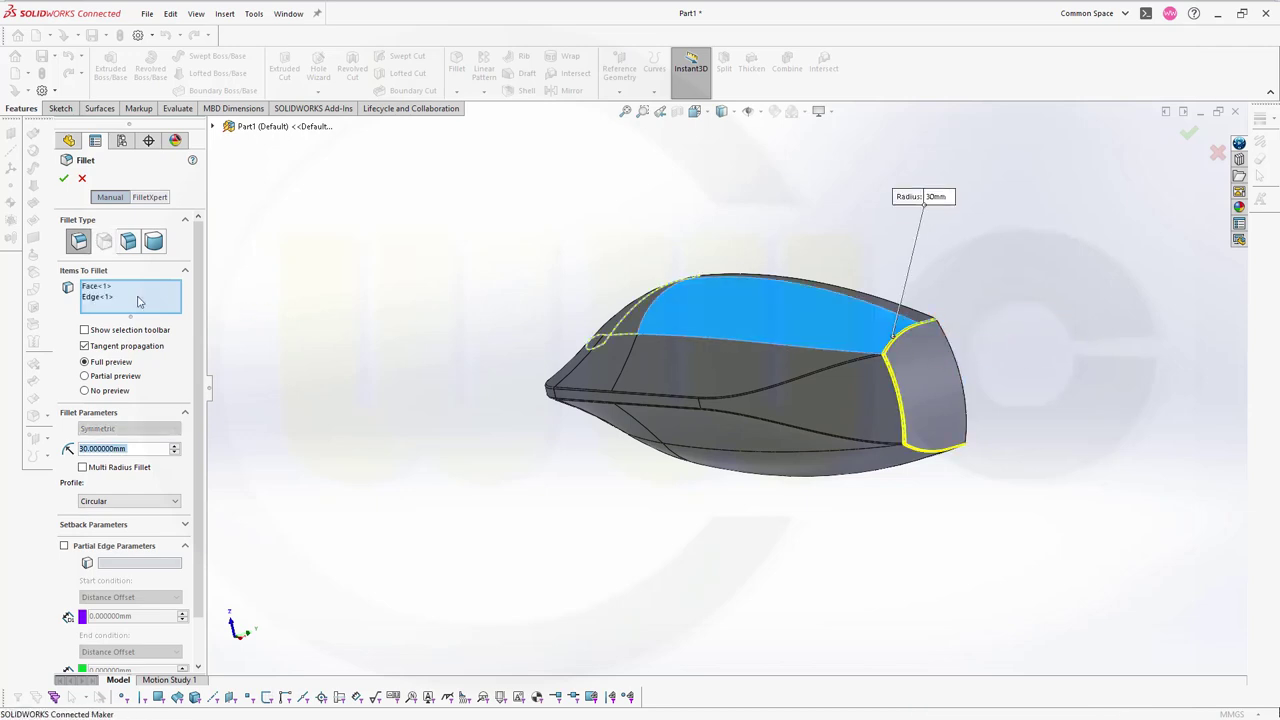
right_click(100, 290)
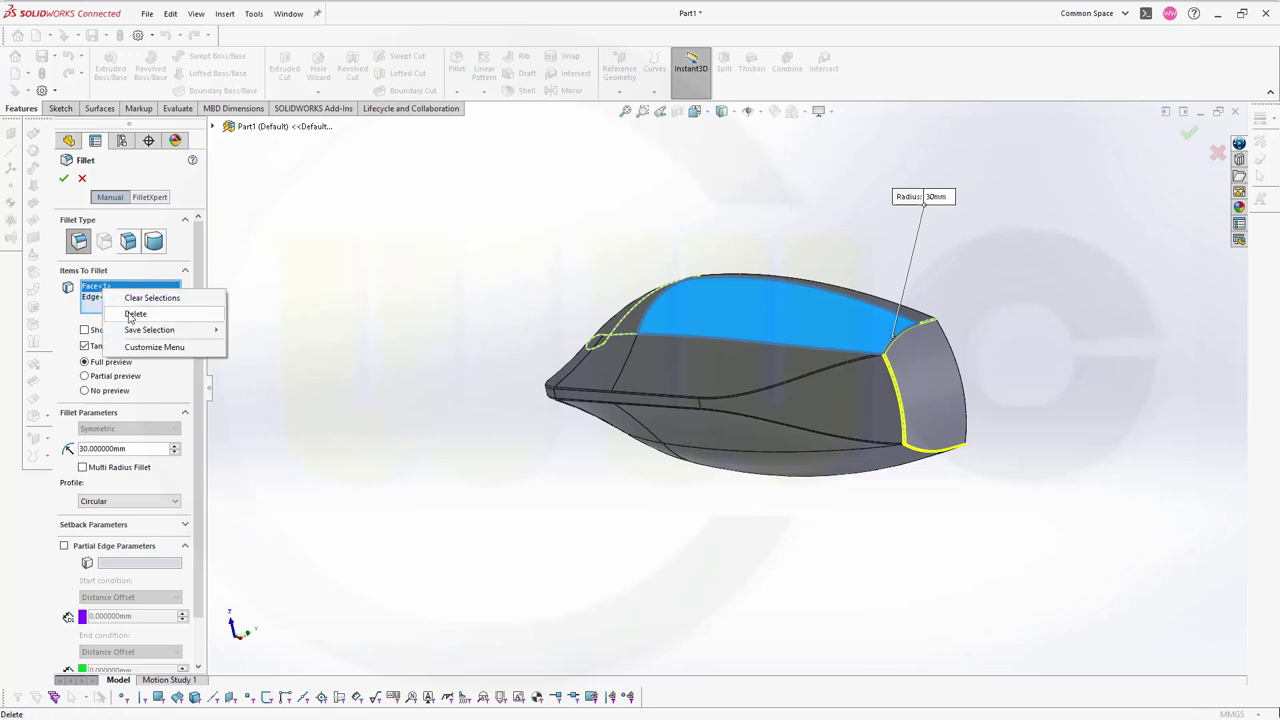
click(128, 313)
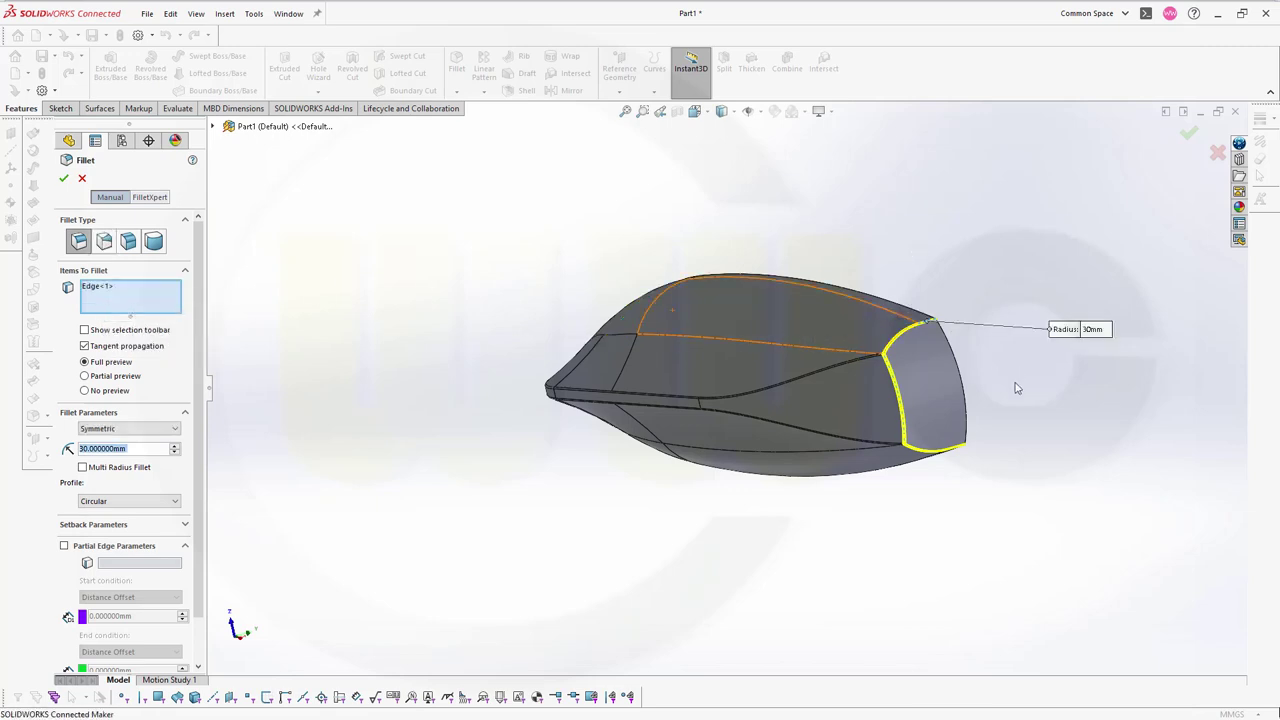
middle_drag(1016, 388, 1000, 410)
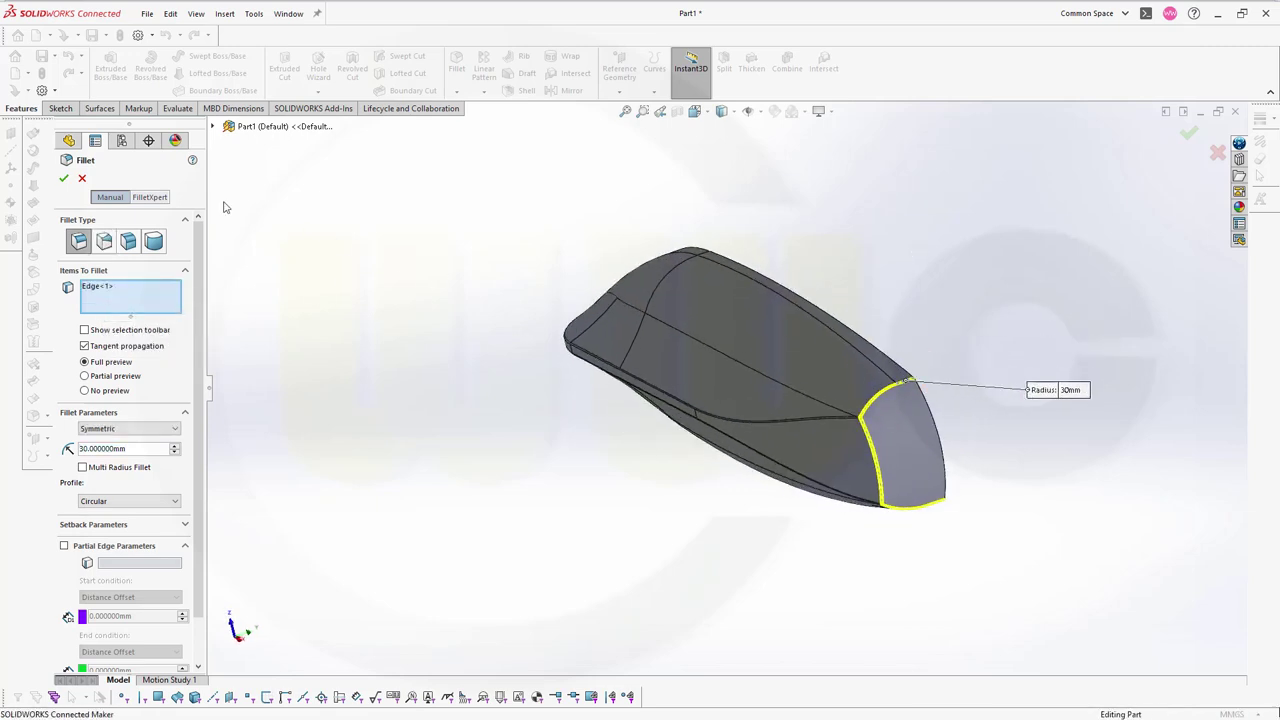
click(63, 179)
Step: Shell the hull to a 100 mm wall thickness, removing the flat top deck face
middle_drag(394, 277, 1170, 468)
click(522, 91)
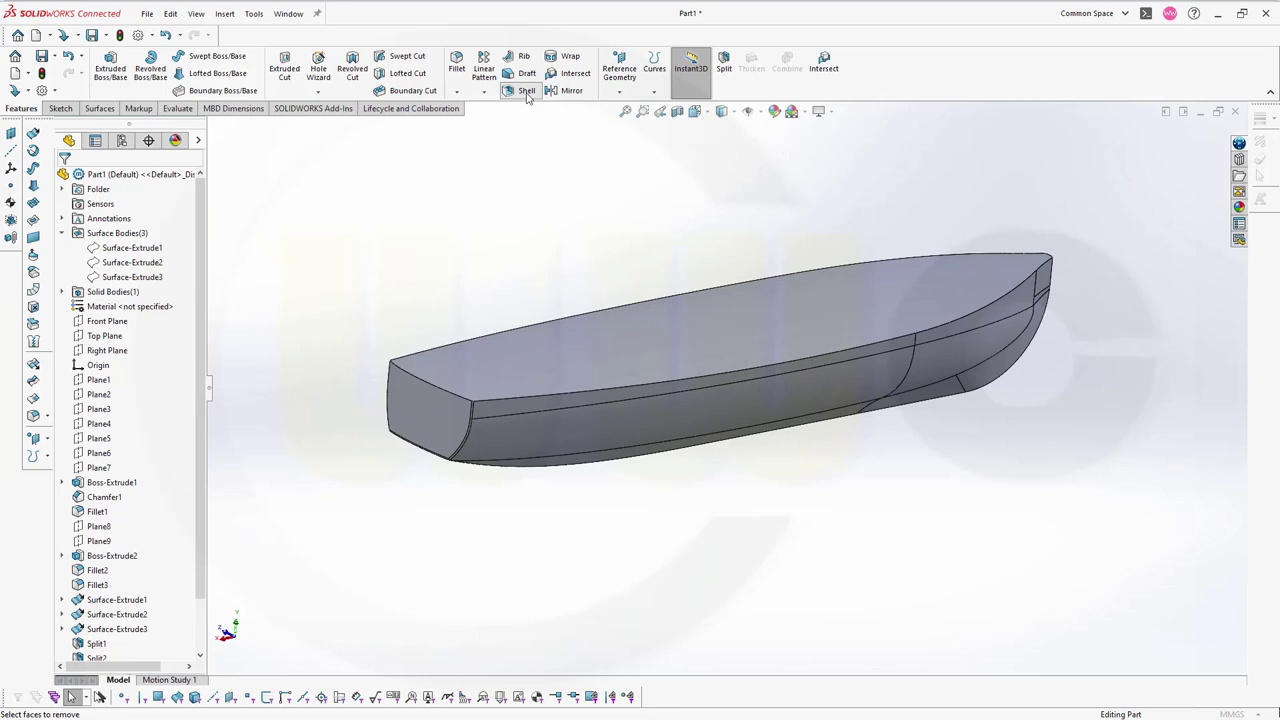
click(637, 345)
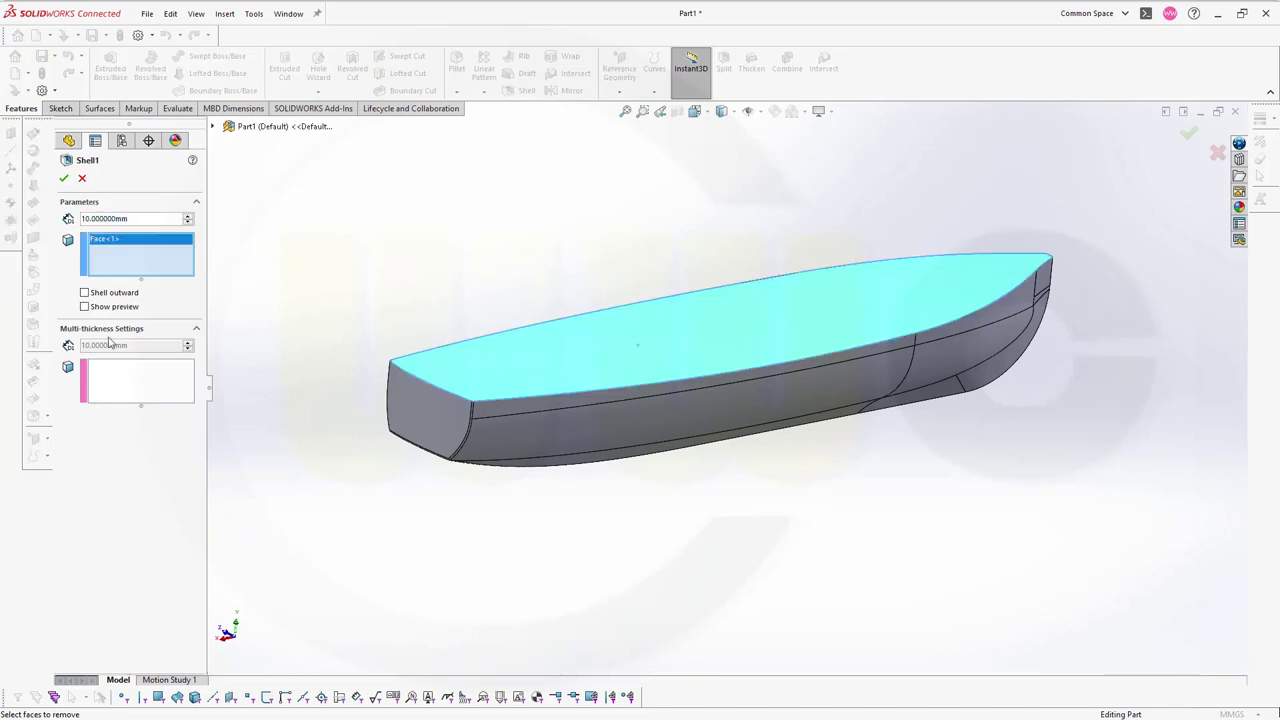
double_click(151, 218)
text(100)
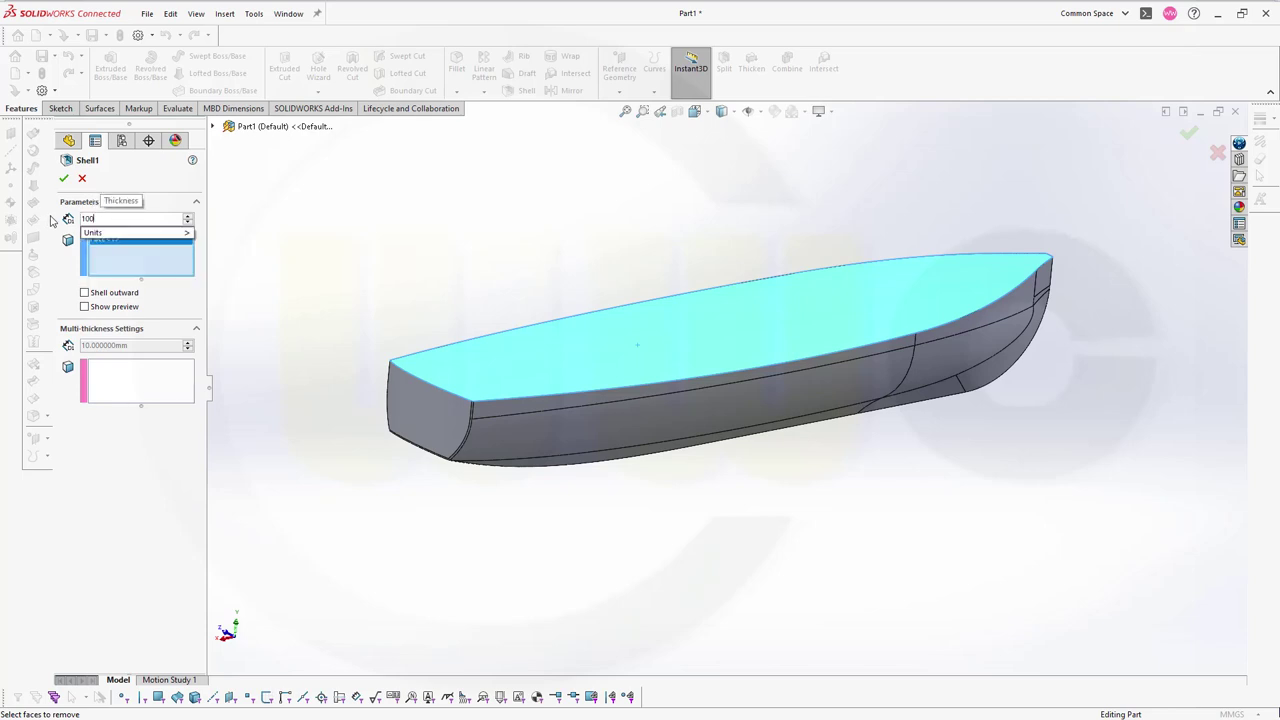
key(Return)
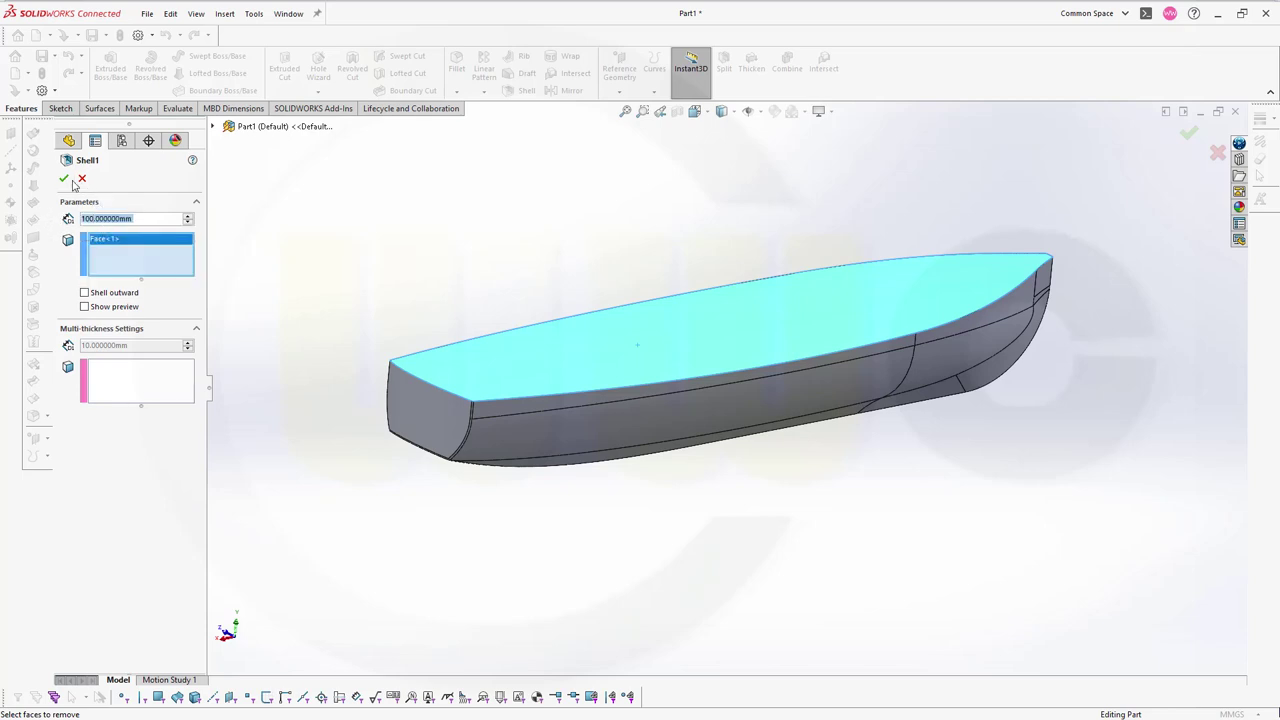
click(64, 178)
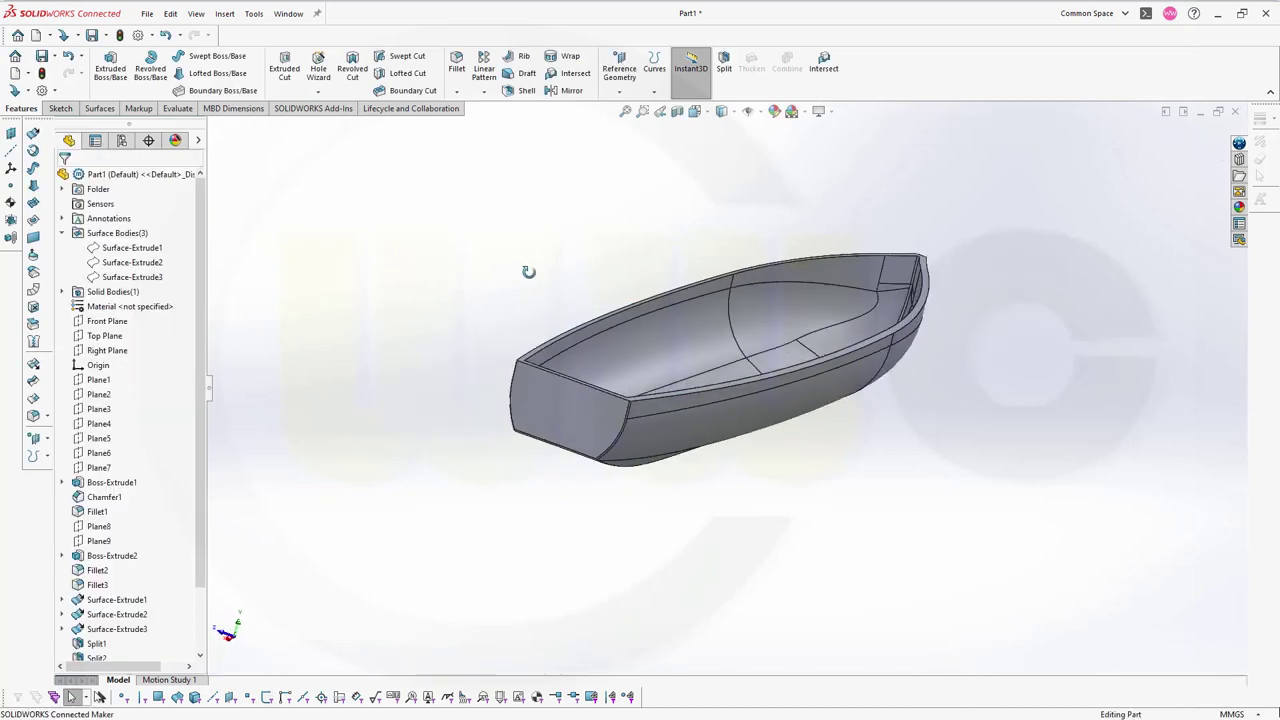
middle_drag(528, 272, 468, 308)
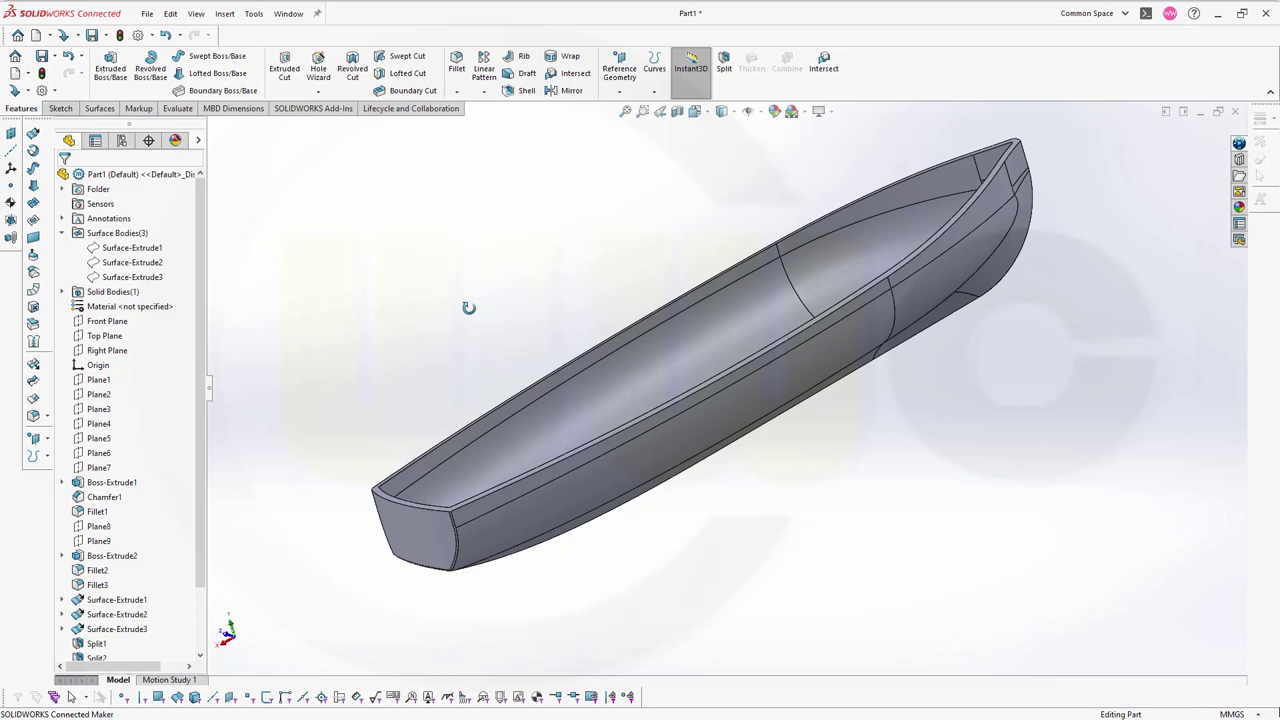
key(Escape)
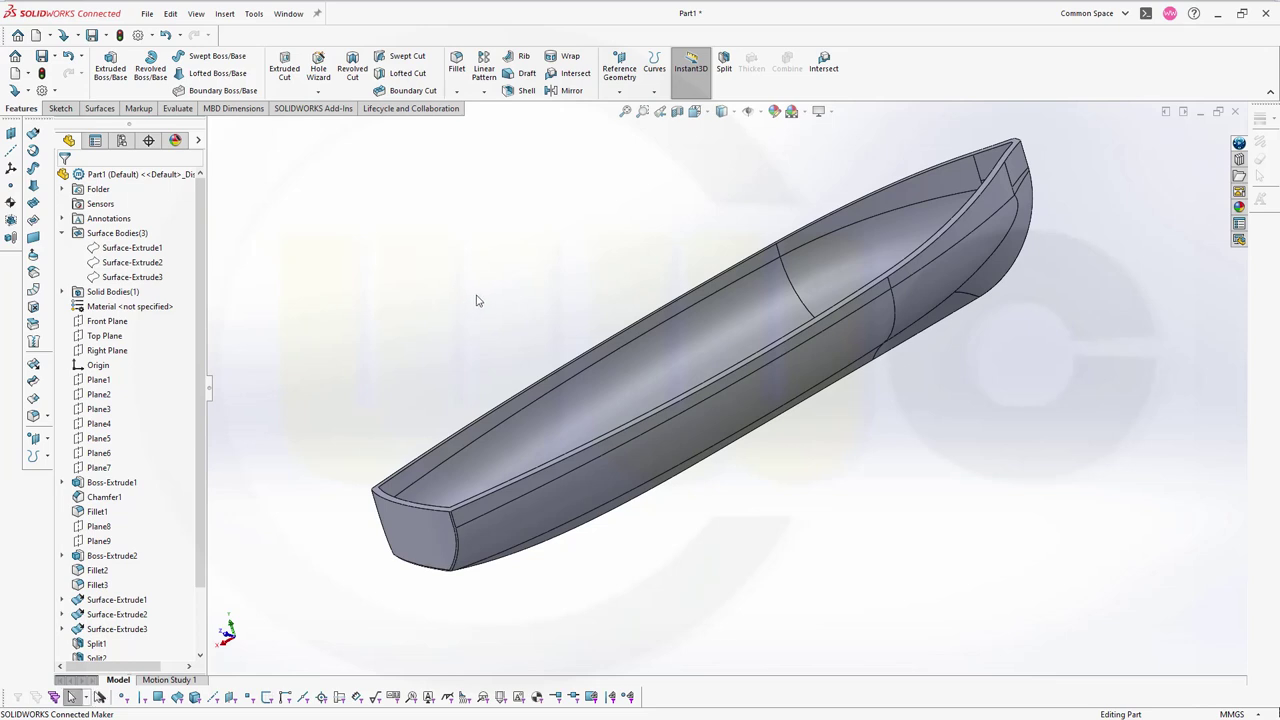